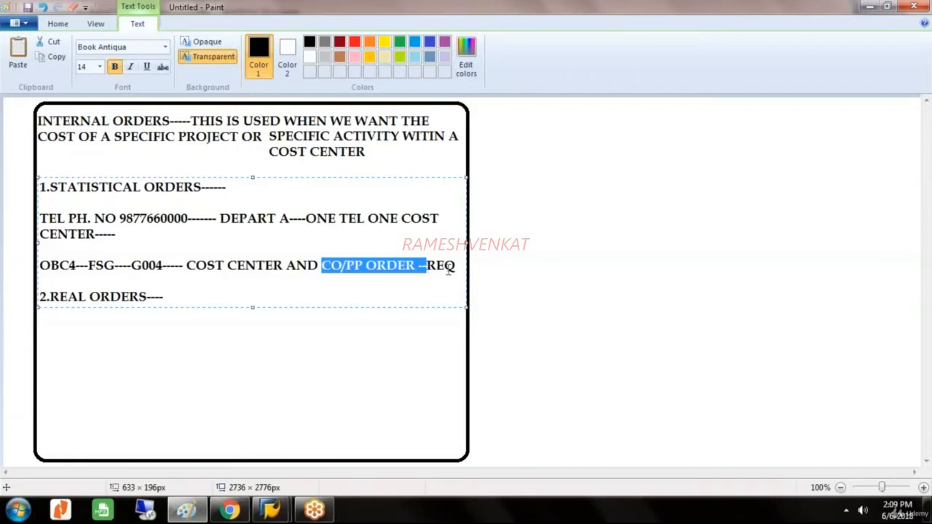
Add the line "2.FS00---TEL EXP---PRIMARY COST ELEMENT---" to the notes, below the OBC4 line and separated by a blank line
{"action": "left_click", "coordinate": [458, 266]}
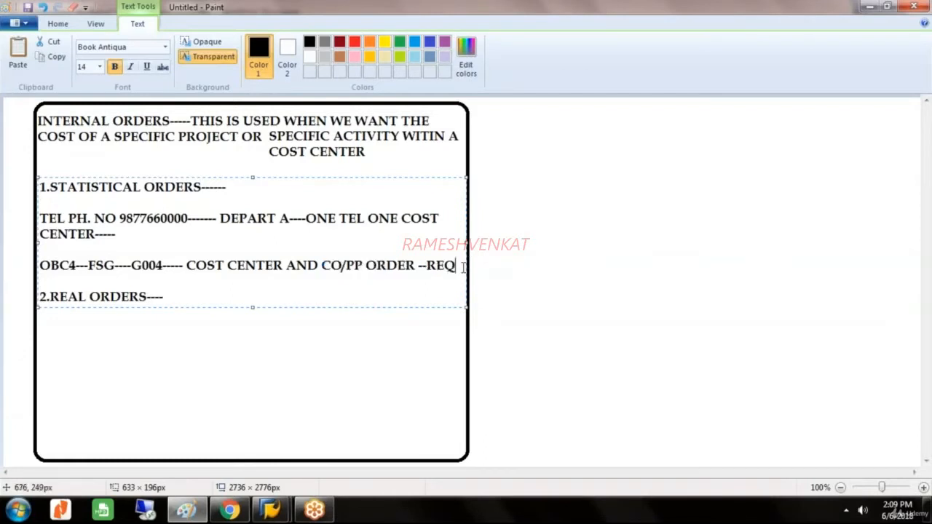
{"action": "key", "text": "Return"}
{"action": "key", "text": "Return"}
{"action": "type", "text": "2"}
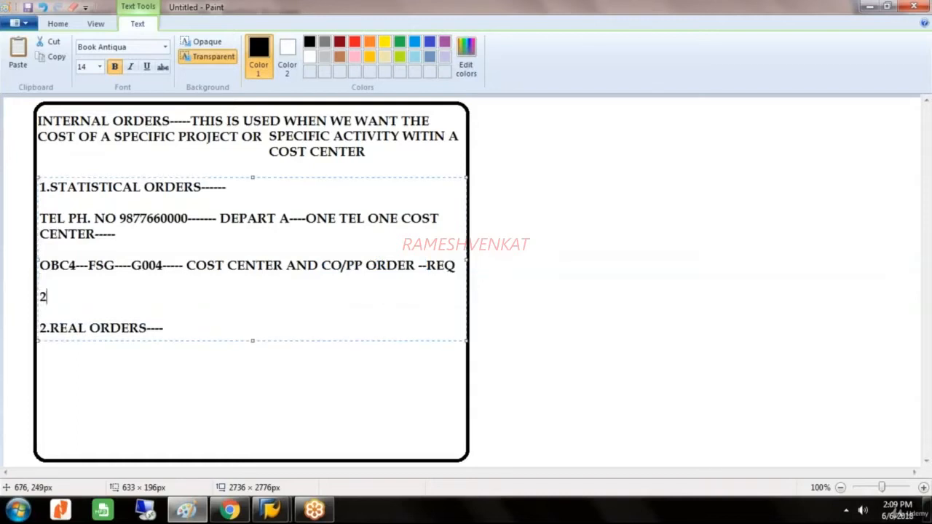
{"action": "type", "text": ".FS00---TE"}
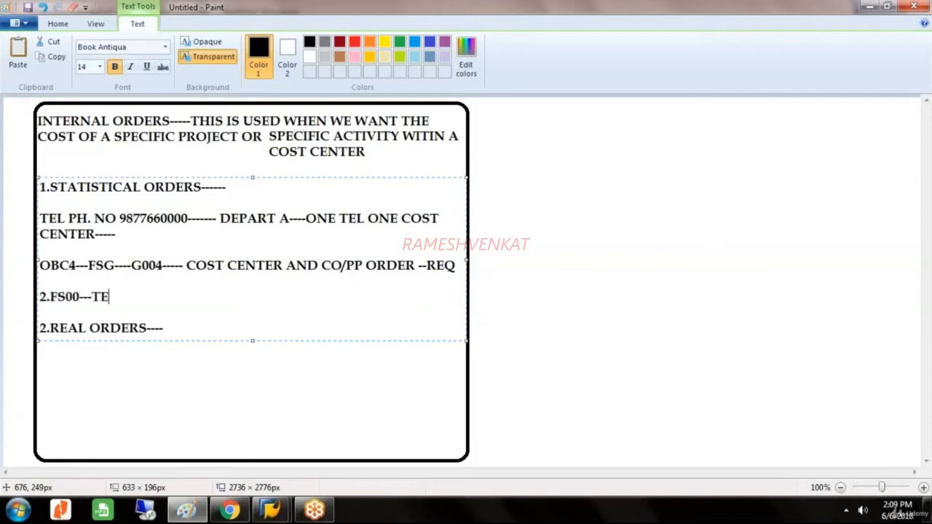
{"action": "type", "text": "L EXP---PRI"}
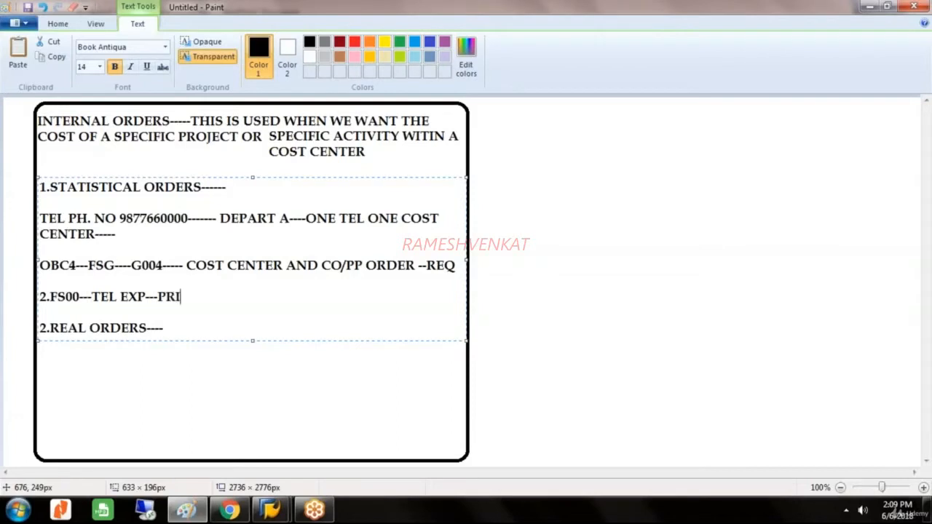
{"action": "type", "text": "MARY COST "}
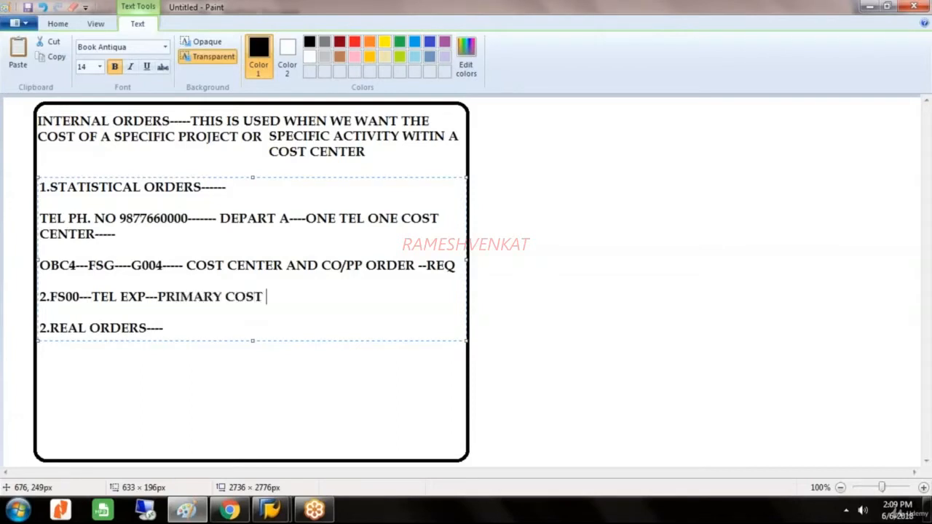
{"action": "type", "text": "ELEMTN"}
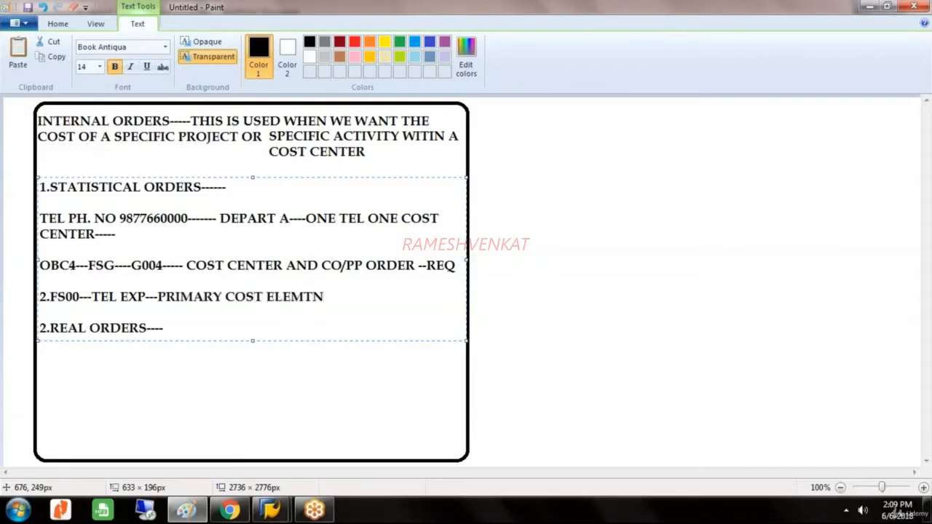
{"action": "key", "text": "BackSpace"}
{"action": "key", "text": "BackSpace"}
{"action": "type", "text": "EM"}
{"action": "key", "text": "BackSpace"}
{"action": "key", "text": "BackSpace"}
{"action": "type", "text": "ENT---"}
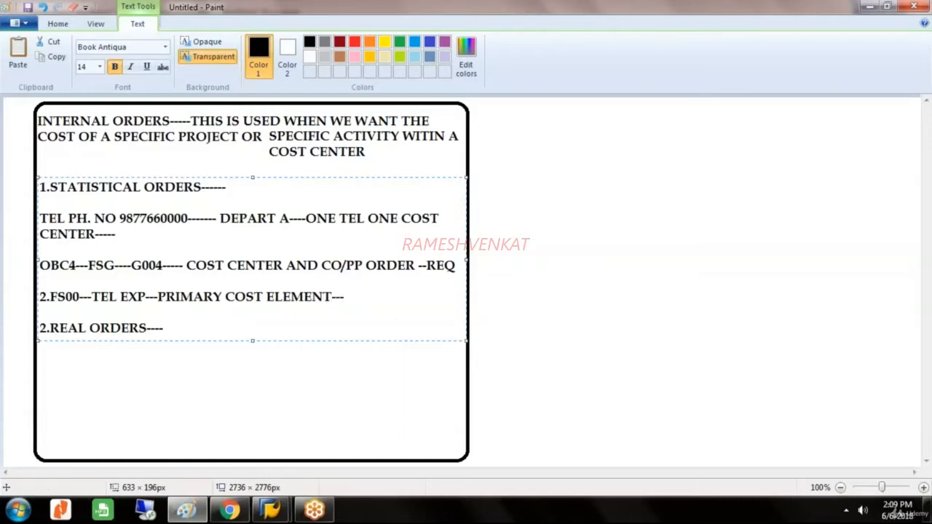
Switch to SAP and open transaction OBC4 for the field status variants
{"action": "left_click", "coordinate": [341, 453]}
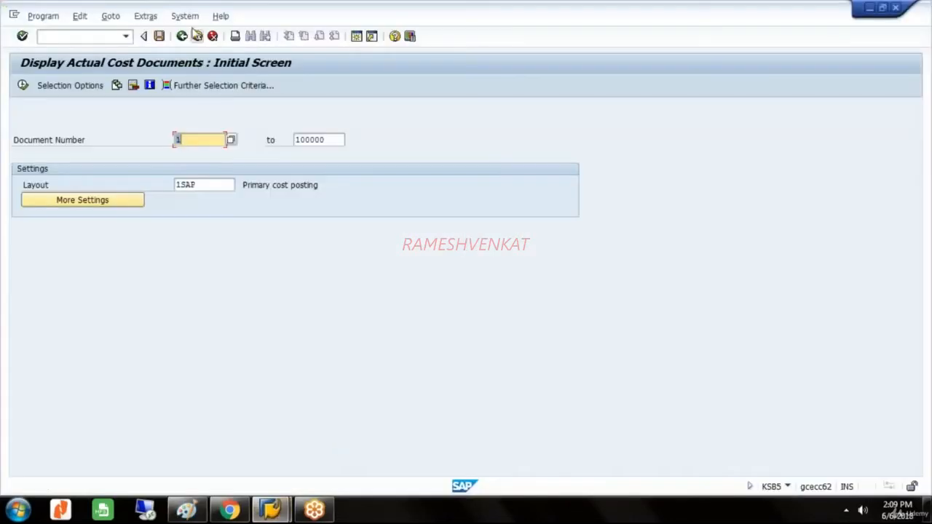
{"action": "left_click", "coordinate": [90, 38]}
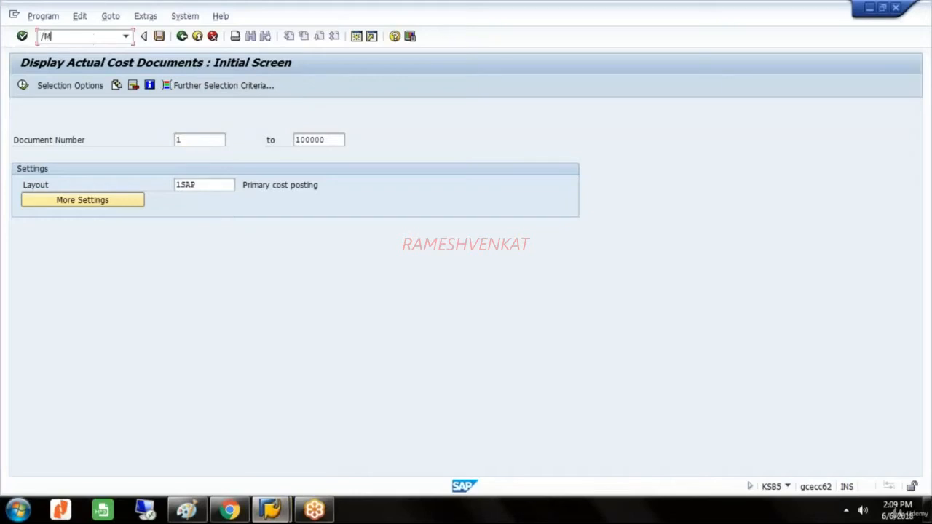
{"action": "type", "text": "/NOBC4"}
{"action": "key", "text": "Return"}
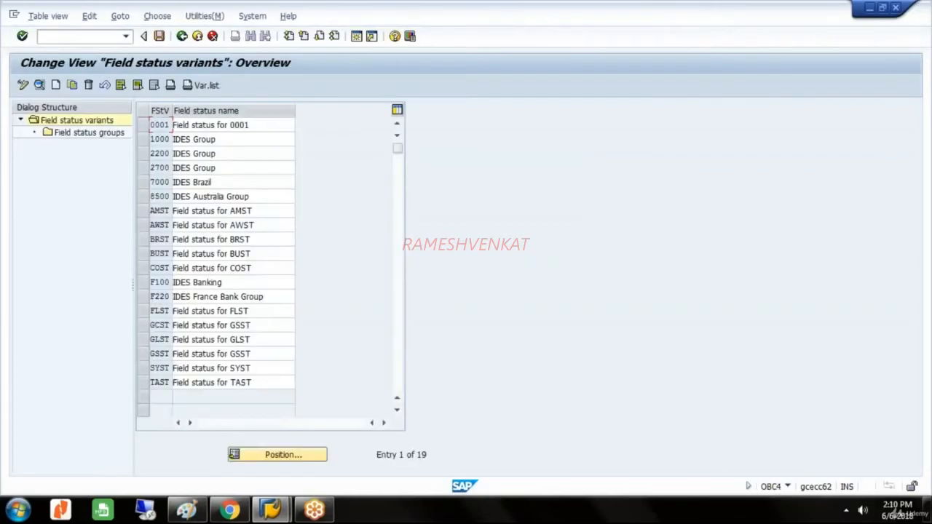
Open the additional account assignments of field status group G004 in variant GLST and make CO/PP order an optional entry
{"action": "left_click", "coordinate": [142, 339]}
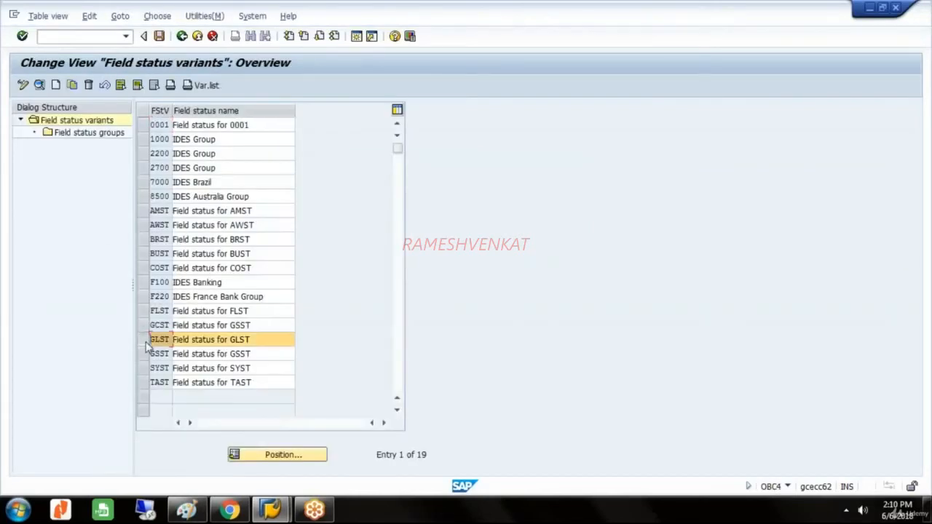
{"action": "double_click", "coordinate": [103, 136]}
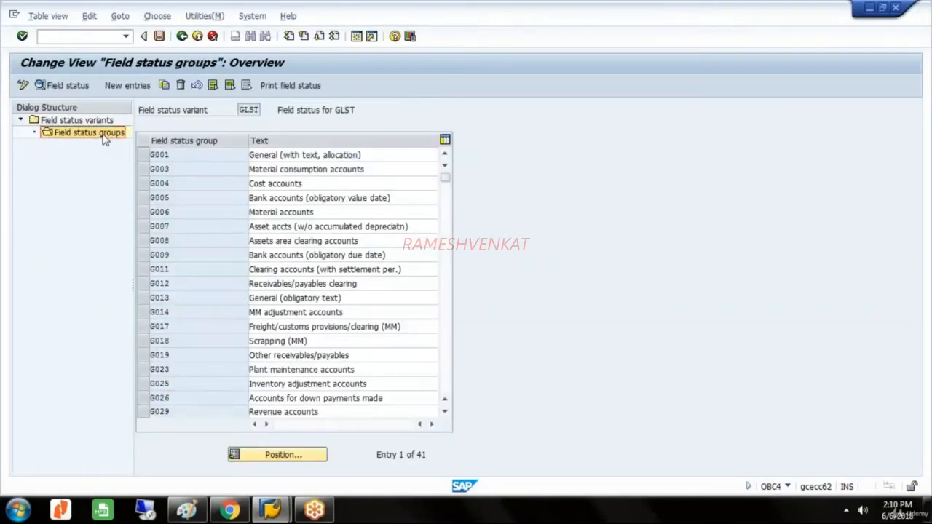
{"action": "left_click", "coordinate": [187, 186]}
{"action": "double_click", "coordinate": [187, 188]}
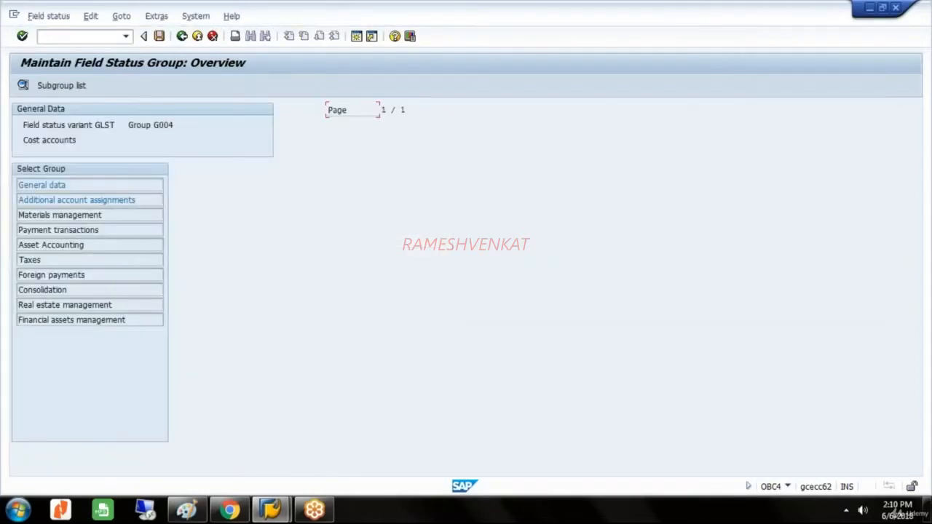
{"action": "left_click", "coordinate": [145, 202]}
{"action": "double_click", "coordinate": [145, 203]}
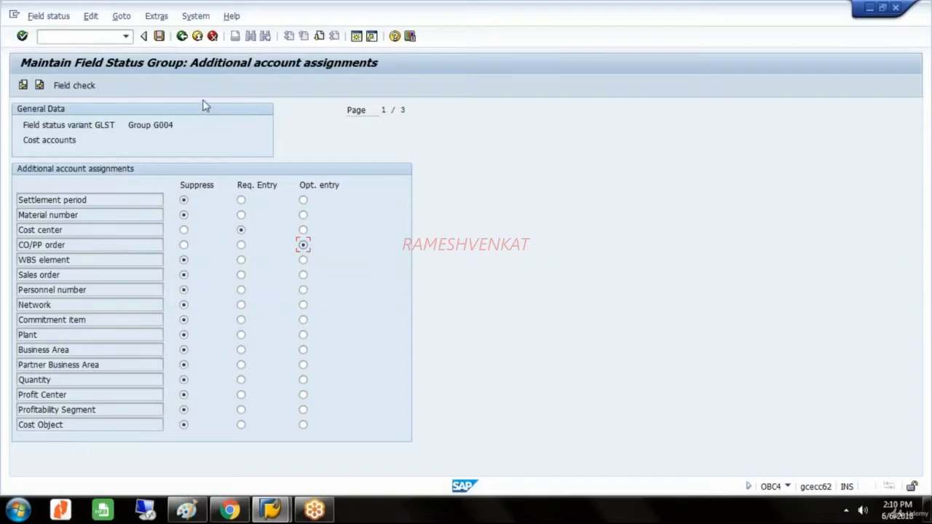
Save the field status group under the GLAXO GROUP customizing request
{"action": "left_click", "coordinate": [160, 37]}
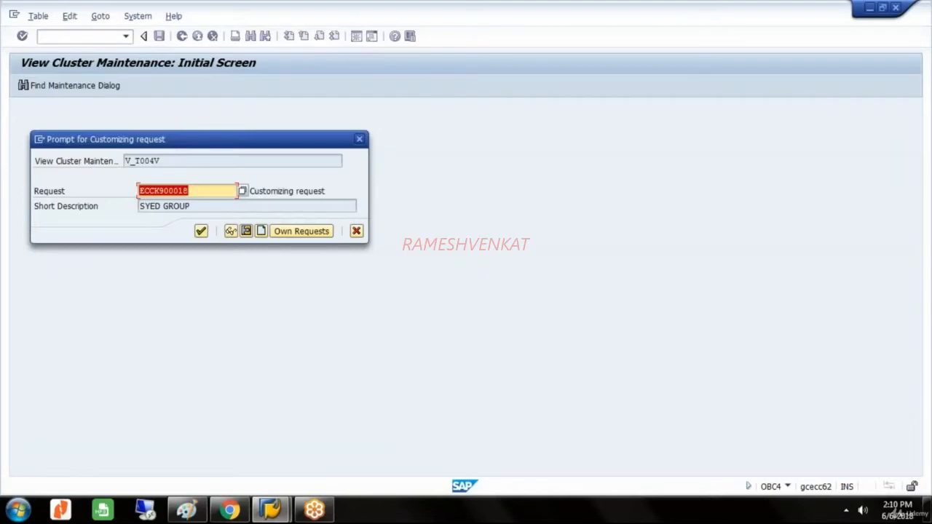
{"action": "key", "text": "Return"}
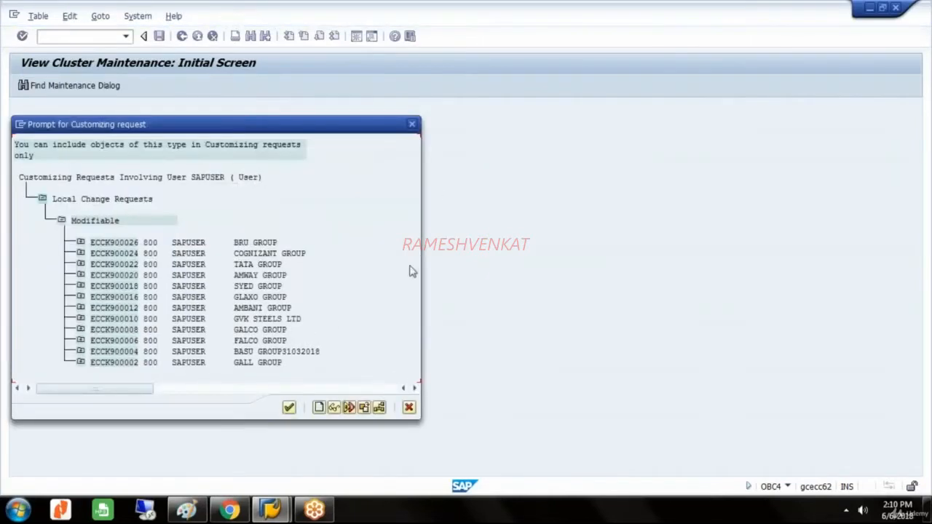
{"action": "double_click", "coordinate": [274, 297]}
{"action": "left_click", "coordinate": [201, 231]}
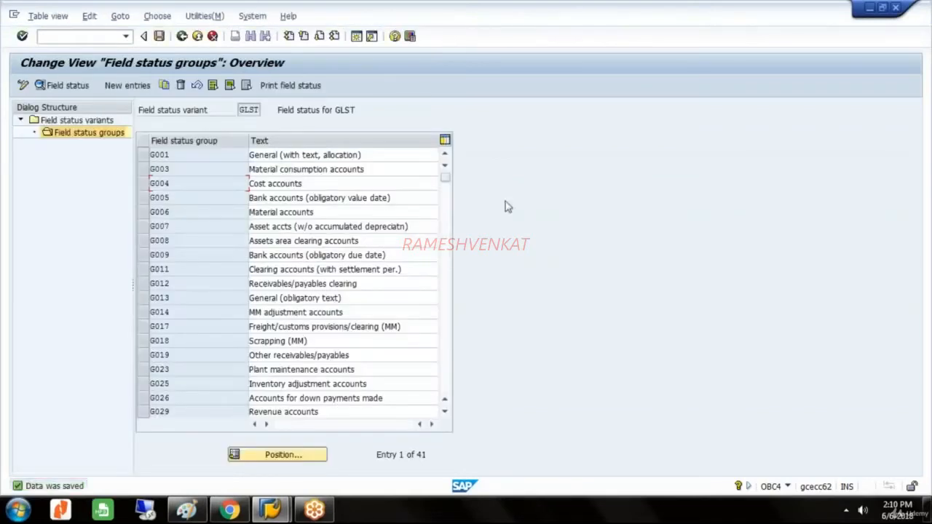
Open transaction FS00 and set the company code to GLST
{"action": "left_click", "coordinate": [86, 37]}
{"action": "key", "text": "Return"}
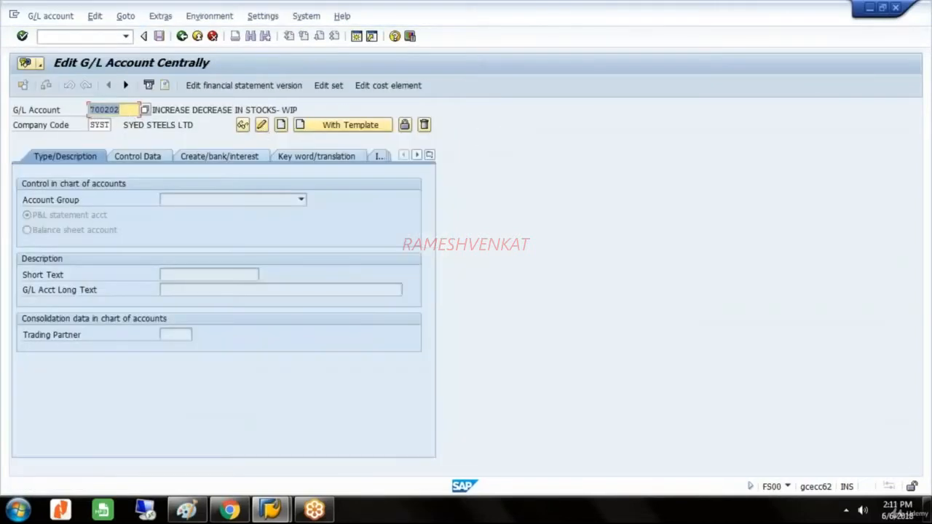
{"action": "left_click", "coordinate": [102, 126]}
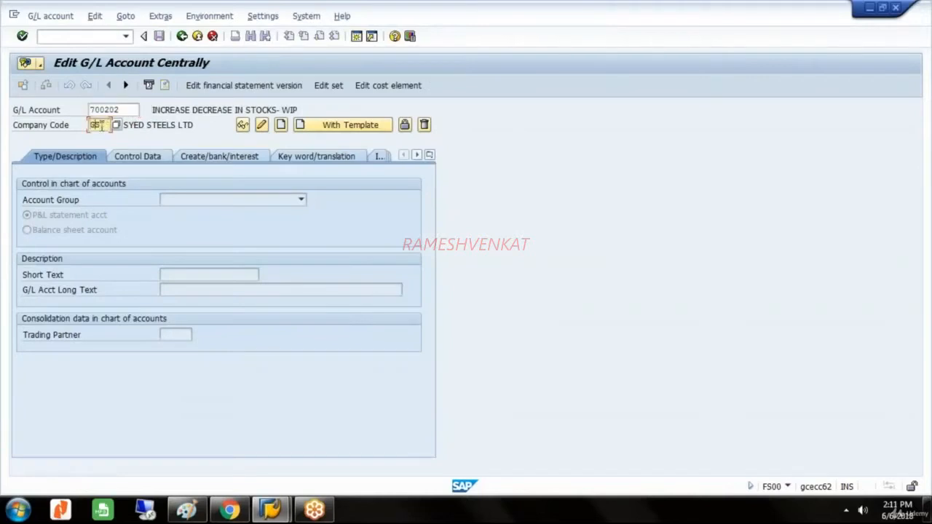
{"action": "key", "text": "Return"}
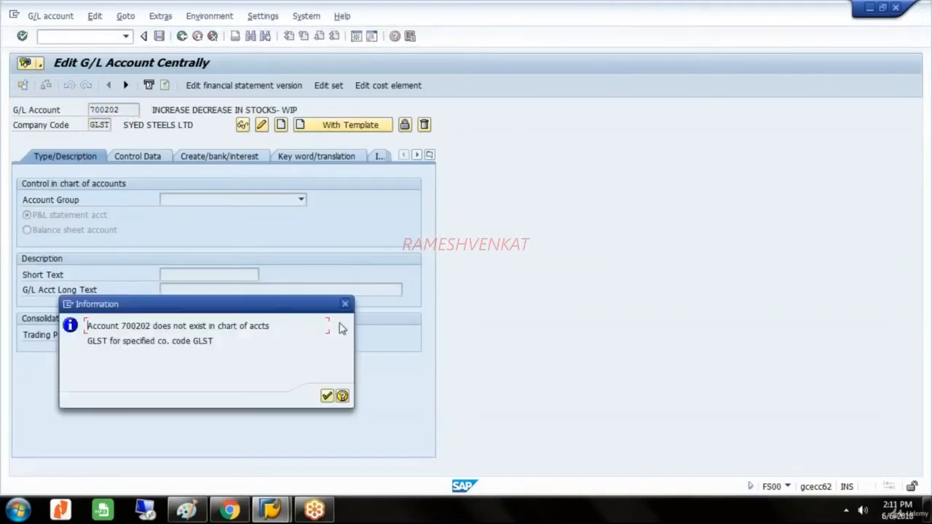
{"action": "left_click", "coordinate": [346, 304]}
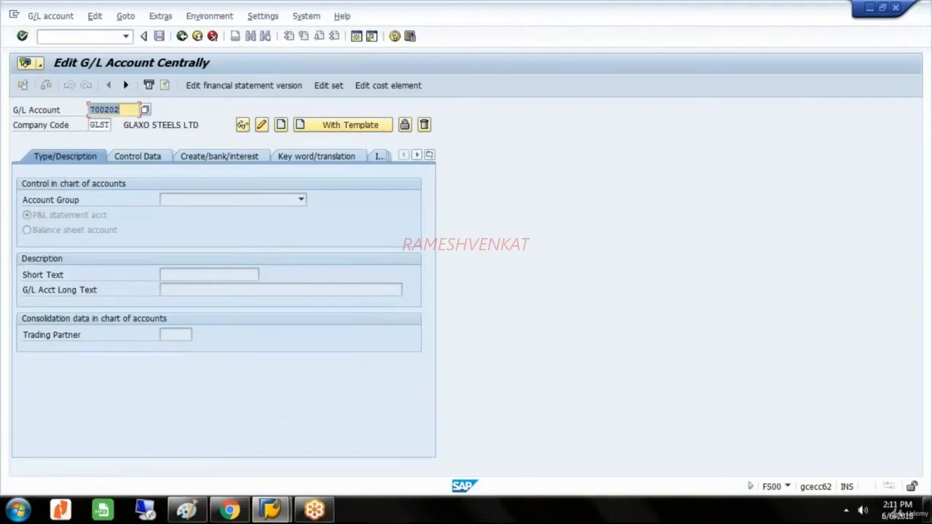
Look through the list of existing G/L accounts in chart of accounts GLST for a free expense account number
{"action": "key", "text": "Return"}
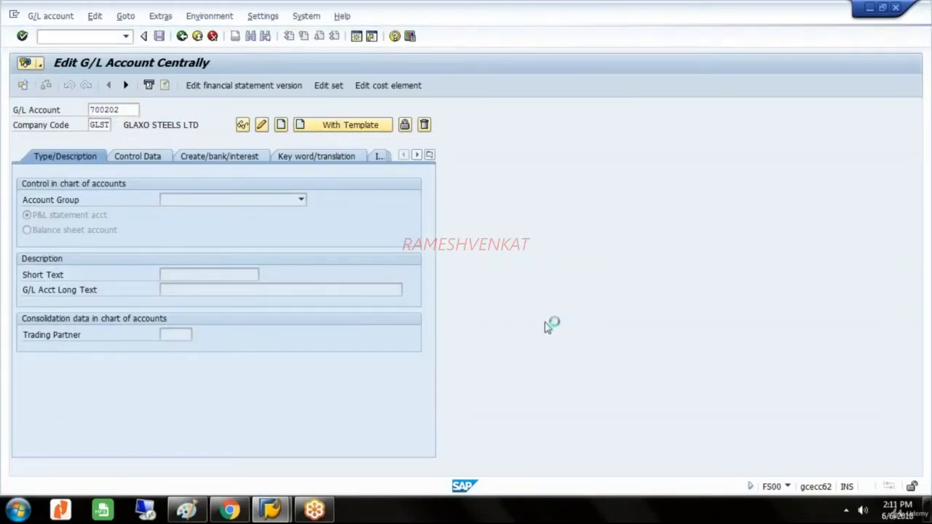
{"action": "left_click", "coordinate": [443, 340]}
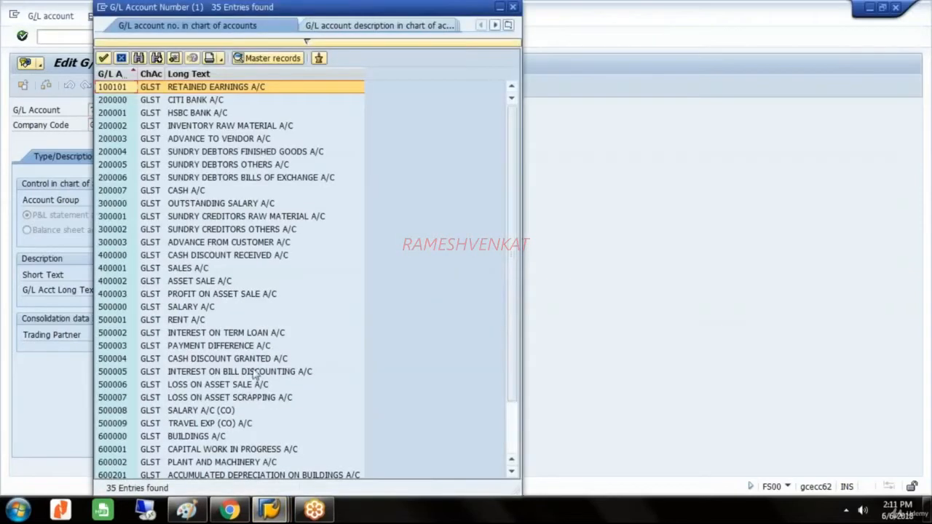
{"action": "left_click", "coordinate": [180, 425]}
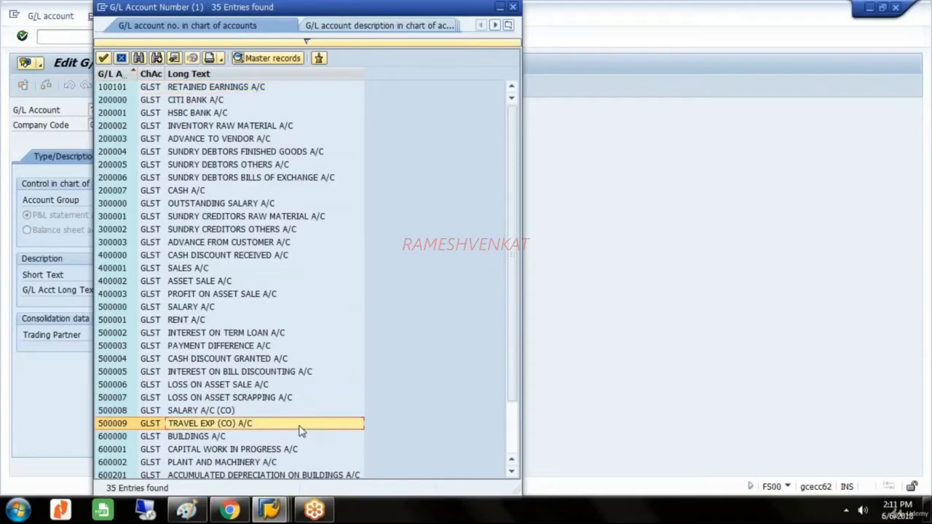
{"action": "left_click", "coordinate": [513, 8]}
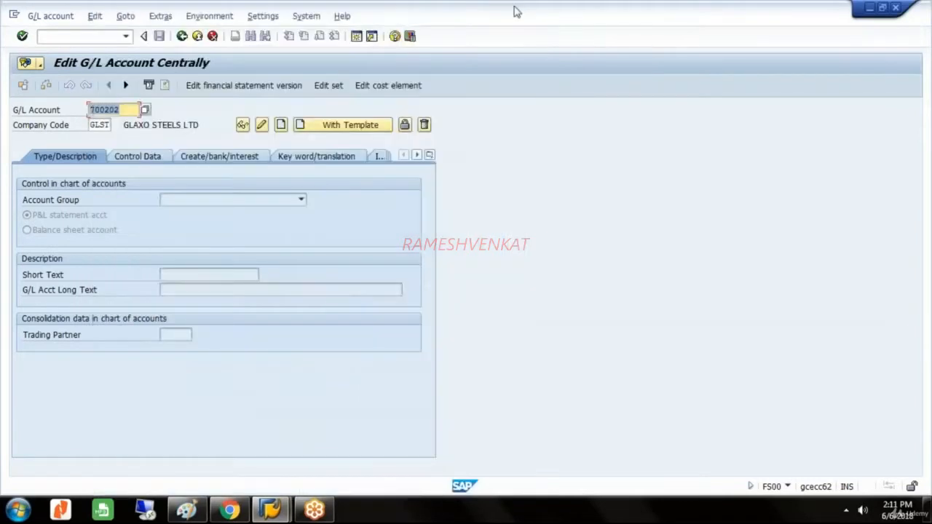
Start creating G/L account 500010 in company code GLST and assign it to the EXPENSES account group
{"action": "type", "text": "5000"}
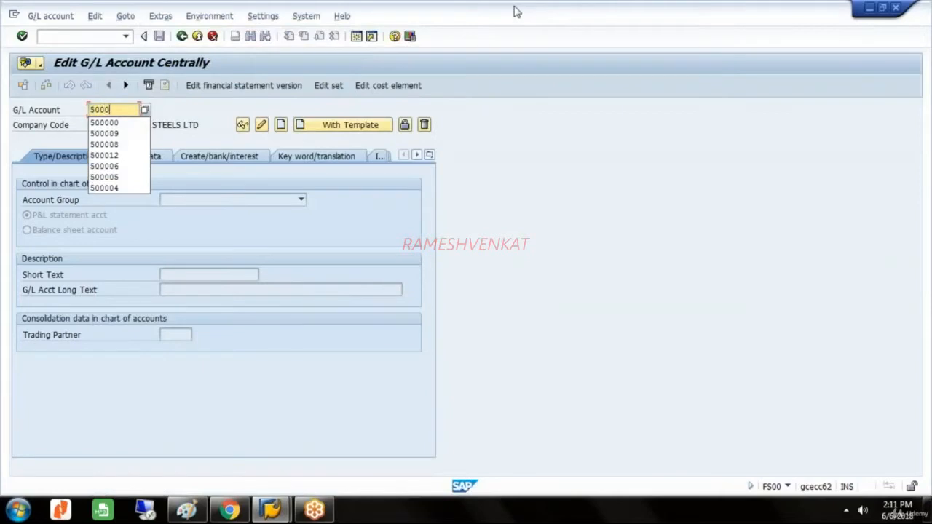
{"action": "type", "text": "10"}
{"action": "left_click", "coordinate": [280, 126]}
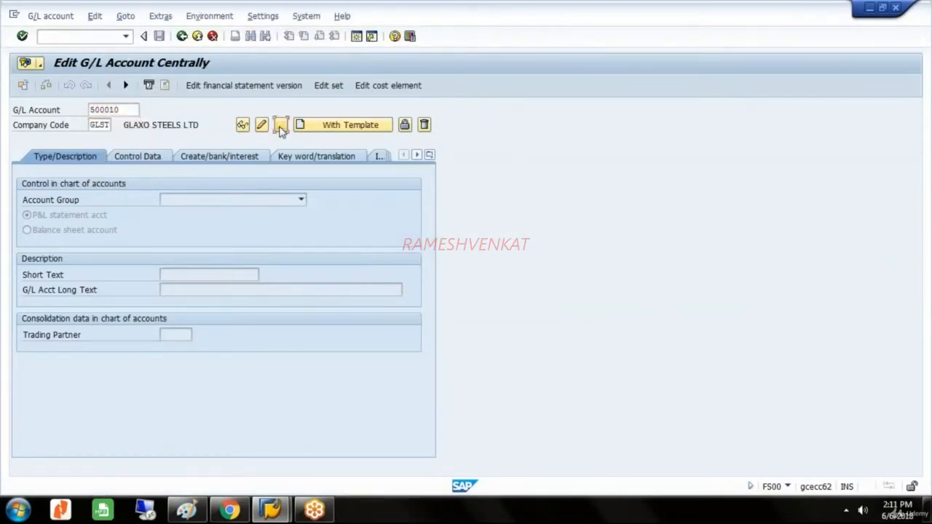
{"action": "left_click", "coordinate": [302, 202]}
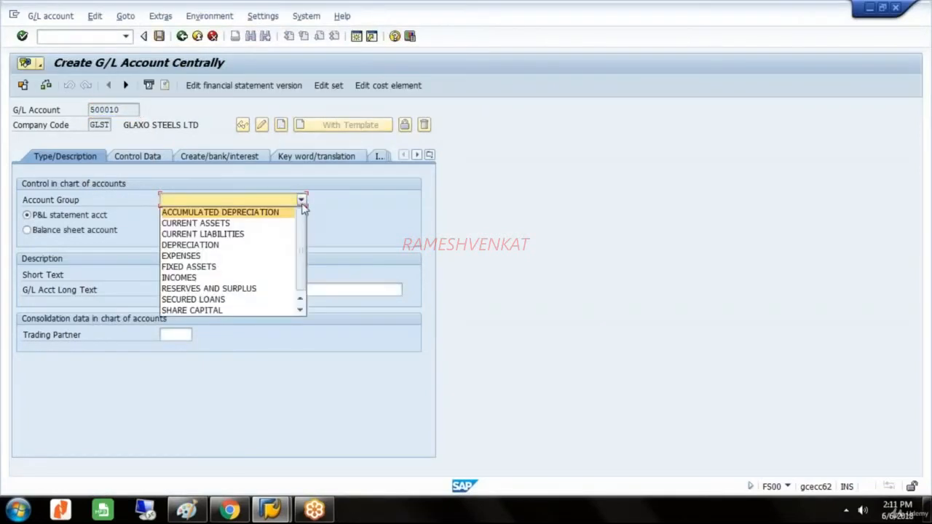
{"action": "left_click", "coordinate": [191, 255]}
Enter TELEPHONE EXPENSES as the new account's short text and long text
{"action": "left_click", "coordinate": [191, 274]}
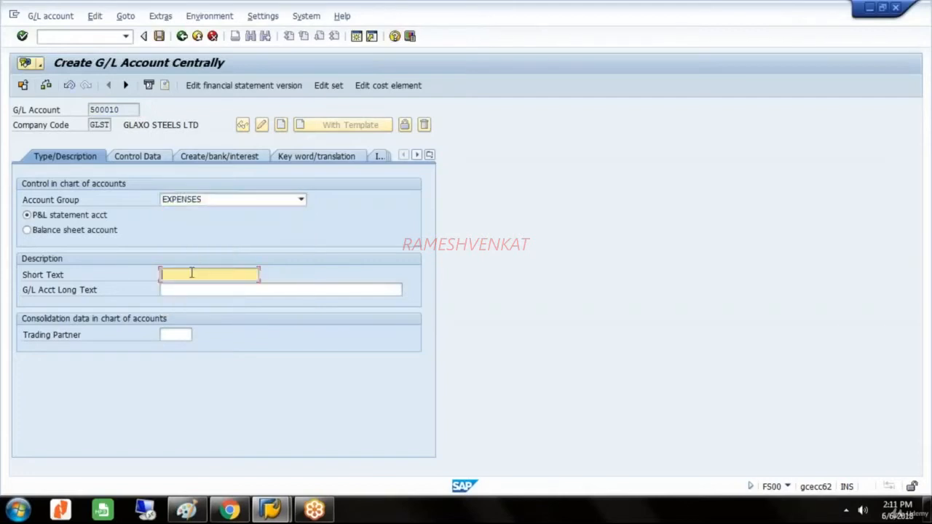
{"action": "type", "text": "T"}
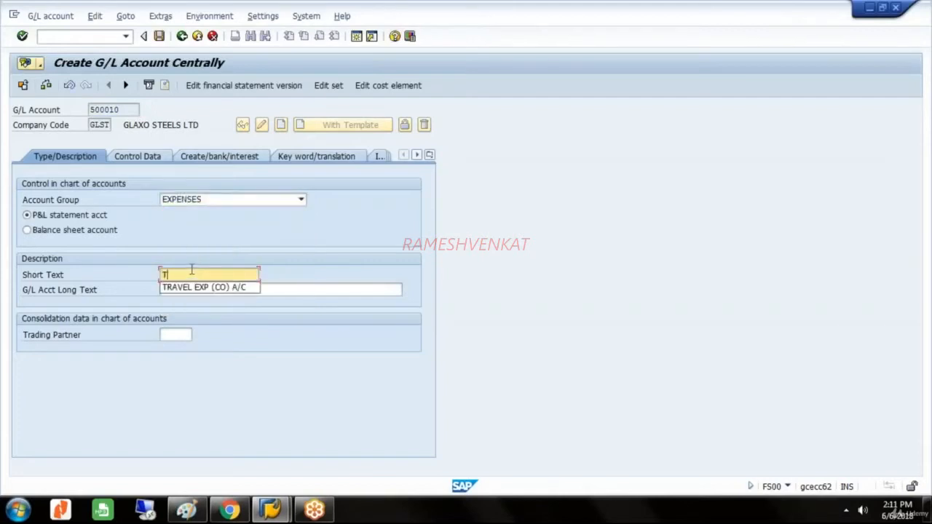
{"action": "type", "text": "ELEPHON"}
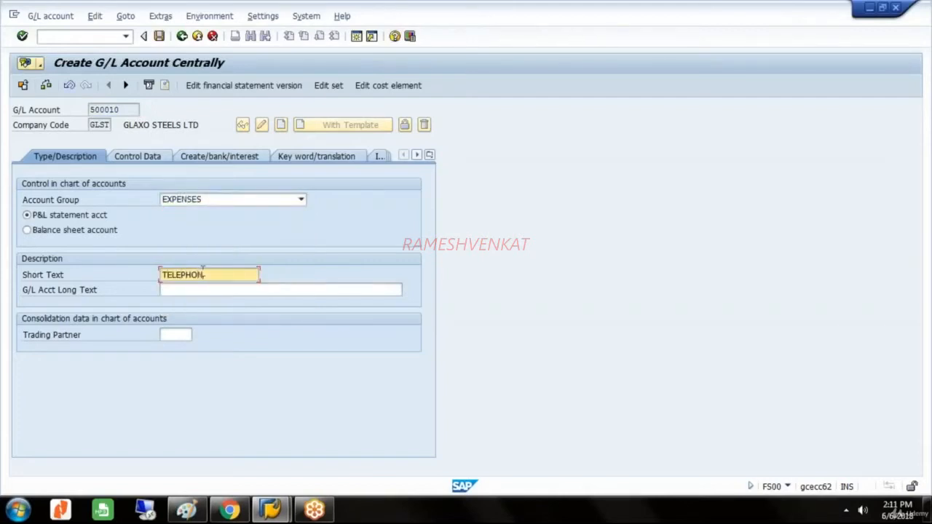
{"action": "type", "text": "E EXPENSES"}
{"action": "key", "text": "Tab"}
{"action": "type", "text": "TELEPHONE EX"}
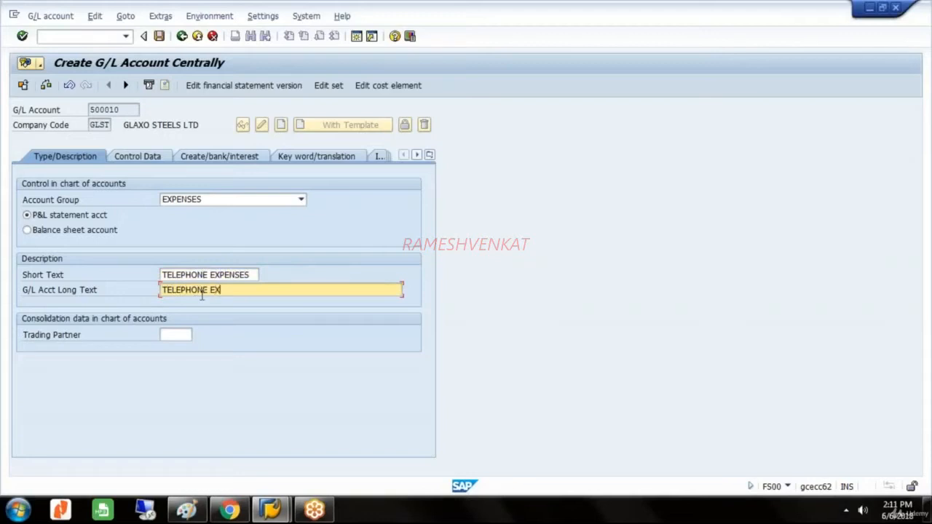
{"action": "type", "text": "PEN"}
{"action": "key", "text": "BackSpace"}
{"action": "key", "text": "BackSpace"}
{"action": "type", "text": "ENSTSES"}
Enable line item display in the account's control data and set the sort key to 001
{"action": "left_click", "coordinate": [145, 157]}
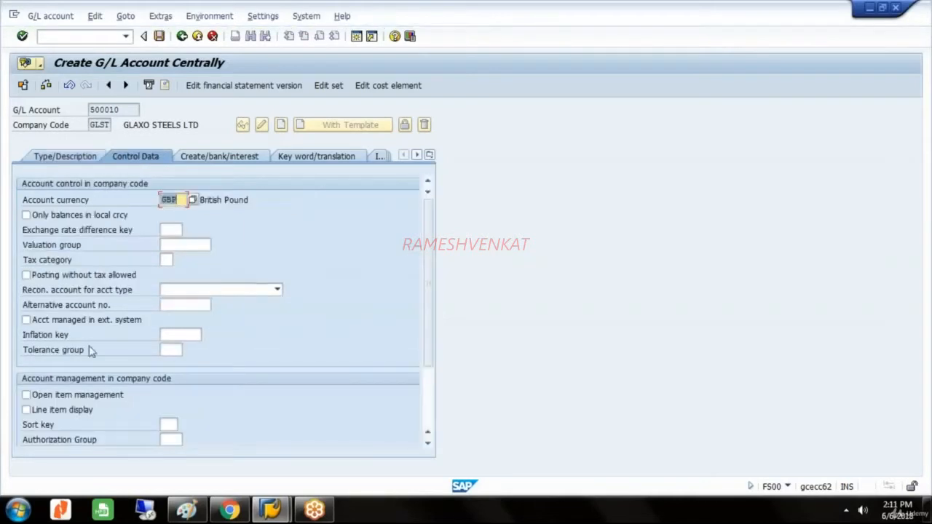
{"action": "left_click", "coordinate": [26, 410]}
{"action": "left_click", "coordinate": [168, 425]}
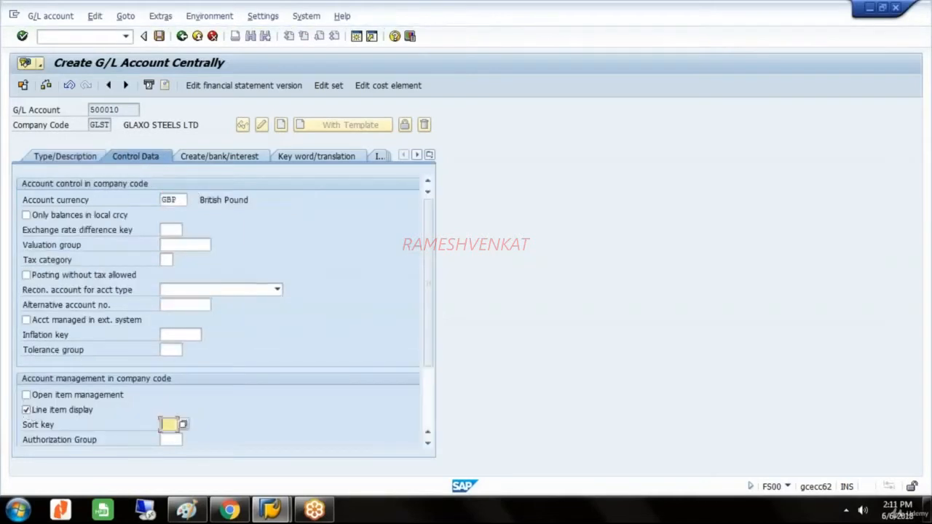
{"action": "type", "text": "001"}
Assign field status group G004 (Cost accounts) to G/L account 500010 and save the account
{"action": "left_click", "coordinate": [248, 157]}
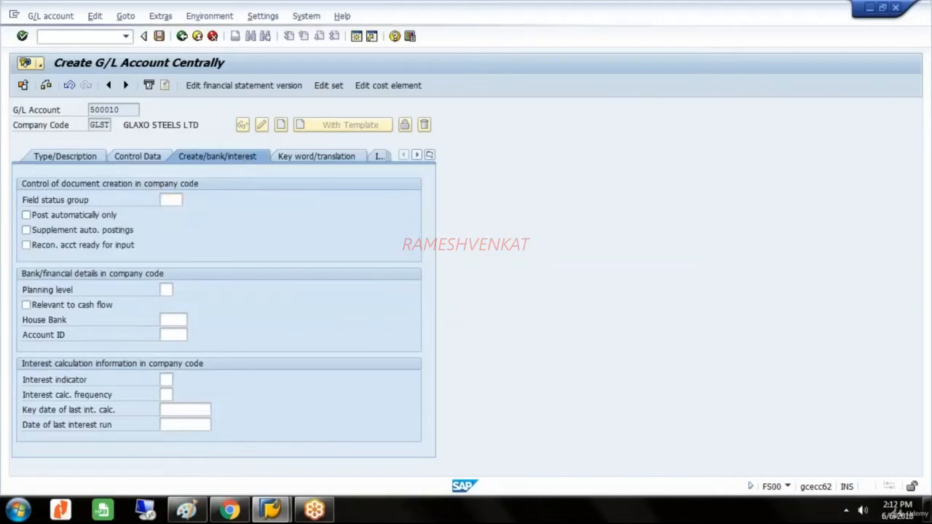
{"action": "left_click", "coordinate": [188, 200]}
{"action": "left_click", "coordinate": [206, 208]}
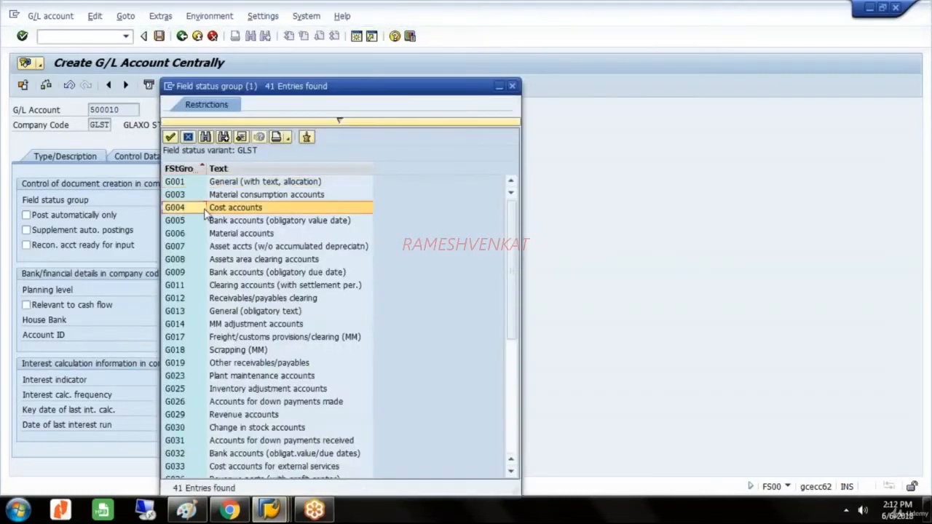
{"action": "double_click", "coordinate": [205, 210]}
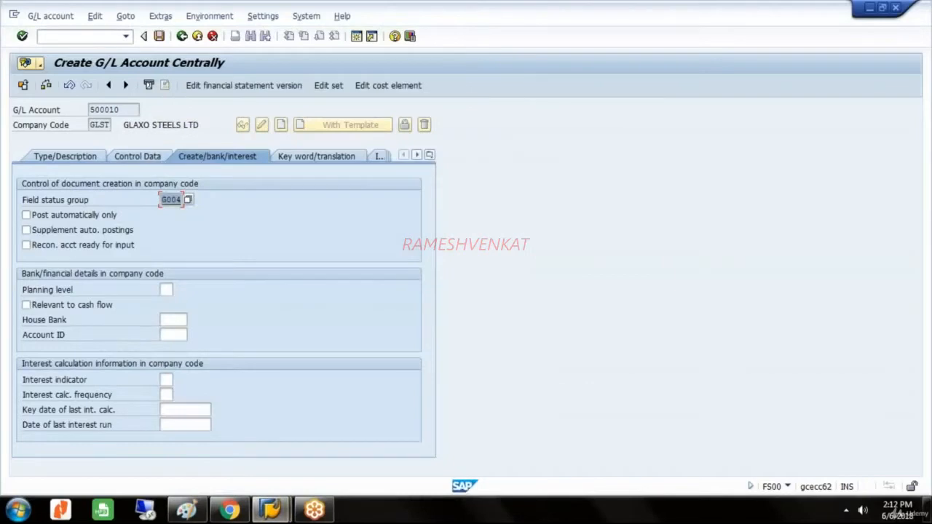
{"action": "left_click", "coordinate": [159, 35]}
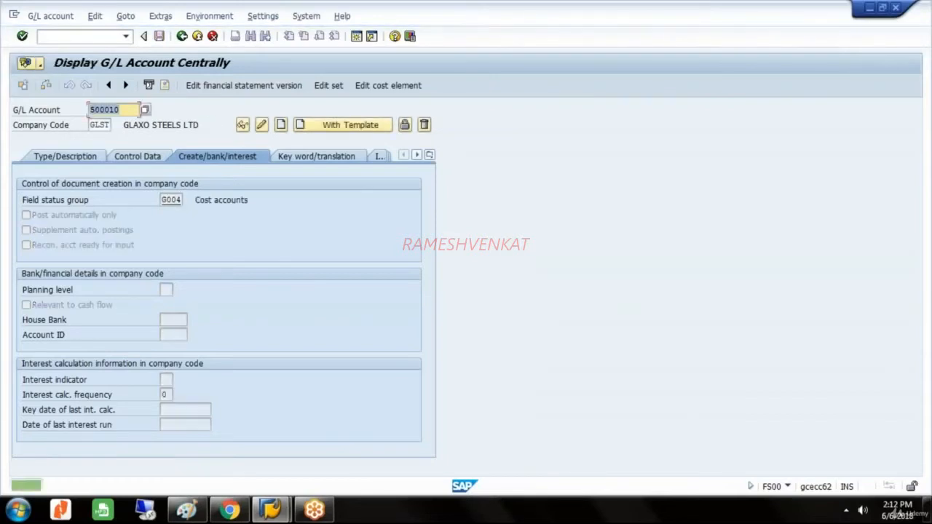
Start creating a cost element for account 500010, valid from 01.04.2018
{"action": "left_click", "coordinate": [397, 88]}
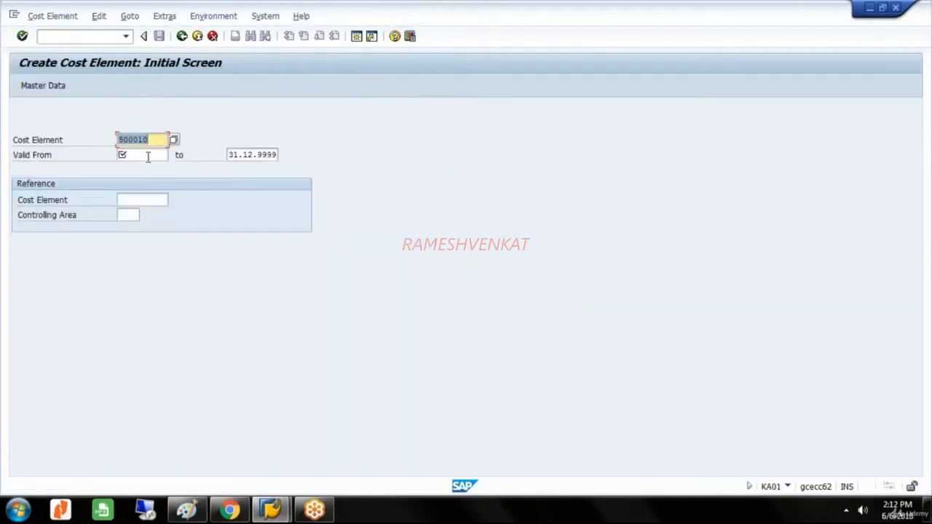
{"action": "left_click", "coordinate": [148, 156]}
{"action": "type", "text": "01"}
{"action": "left_click", "coordinate": [144, 169]}
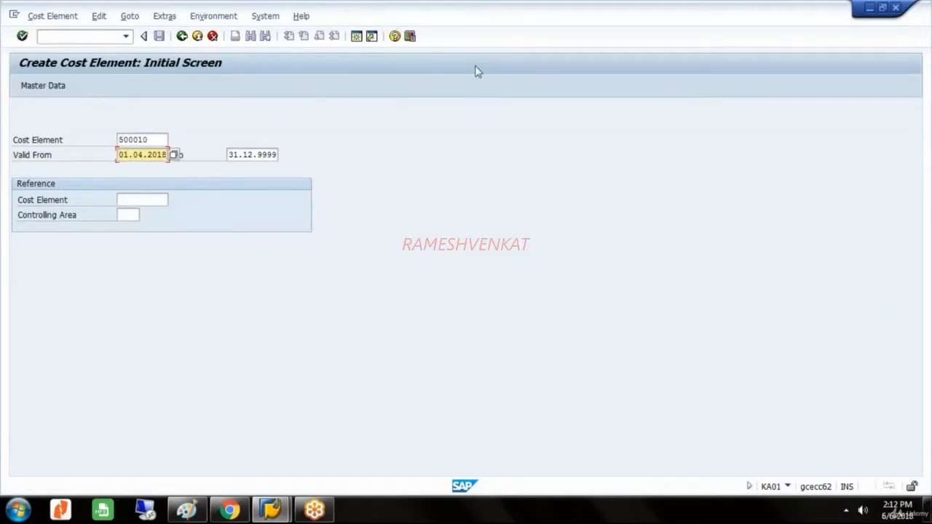
{"action": "key", "text": "Return"}
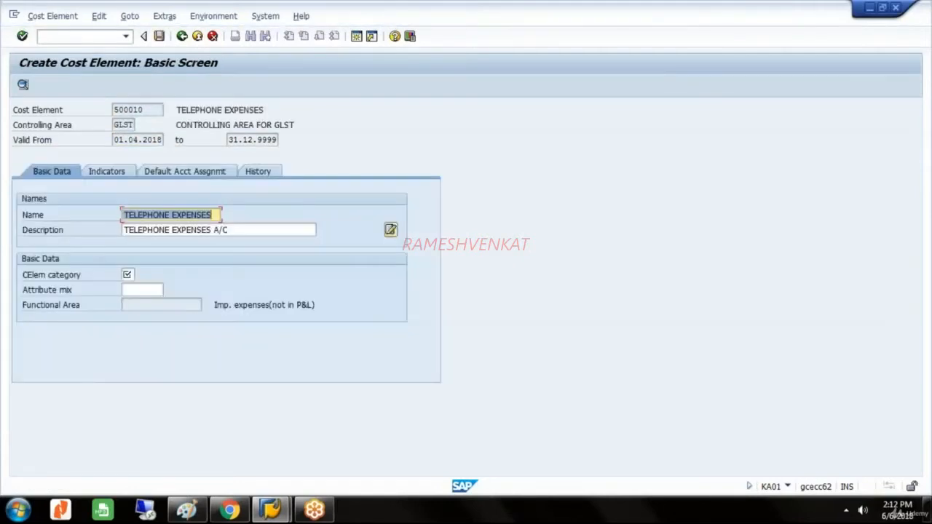
Set the cost element category to 1 (Primary costs/cost-reducing revenues) and save the cost element
{"action": "left_click", "coordinate": [128, 274]}
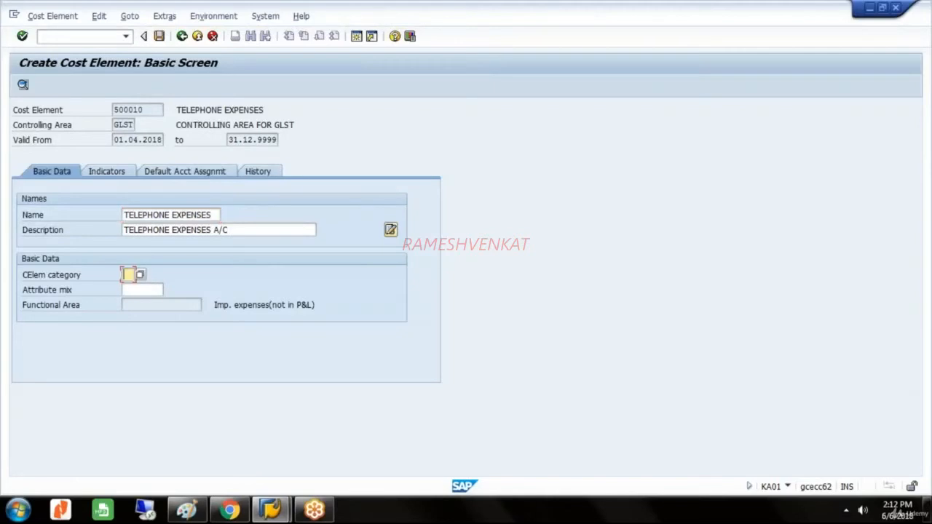
{"action": "left_click", "coordinate": [140, 275]}
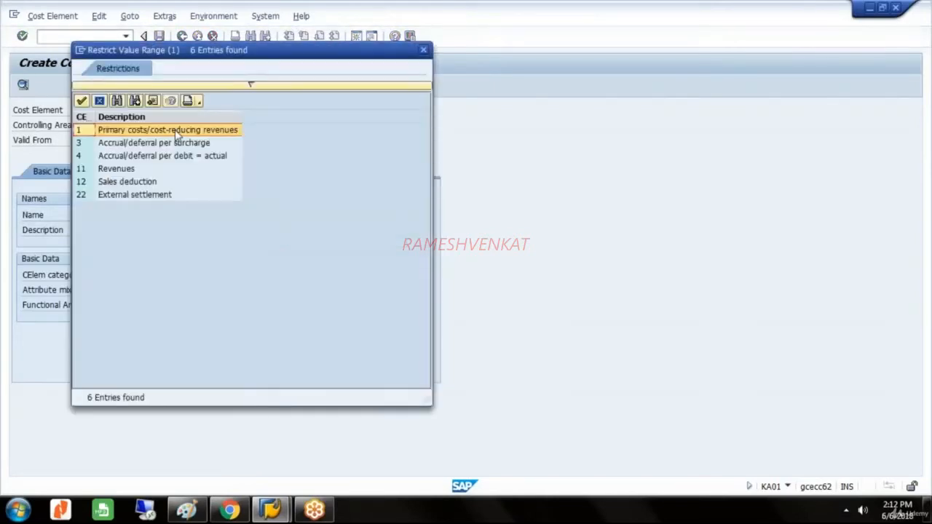
{"action": "double_click", "coordinate": [175, 134]}
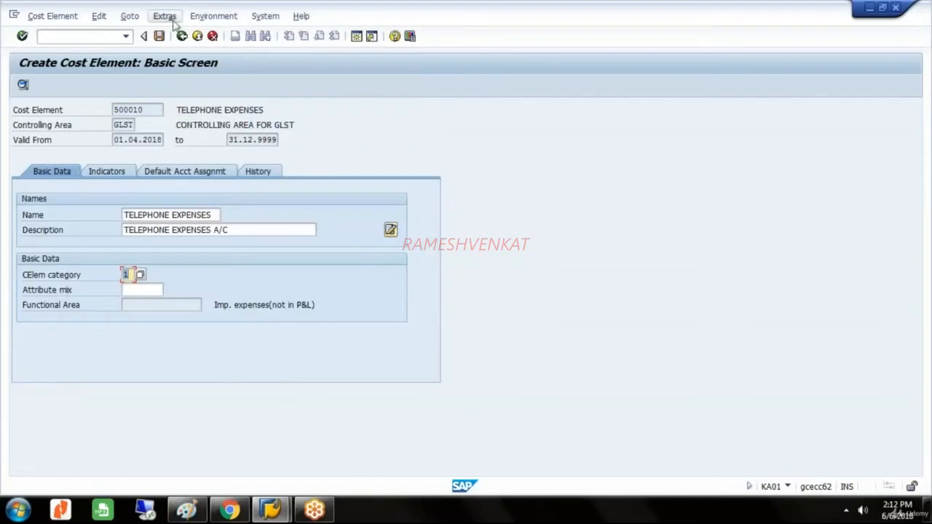
{"action": "left_click", "coordinate": [159, 37]}
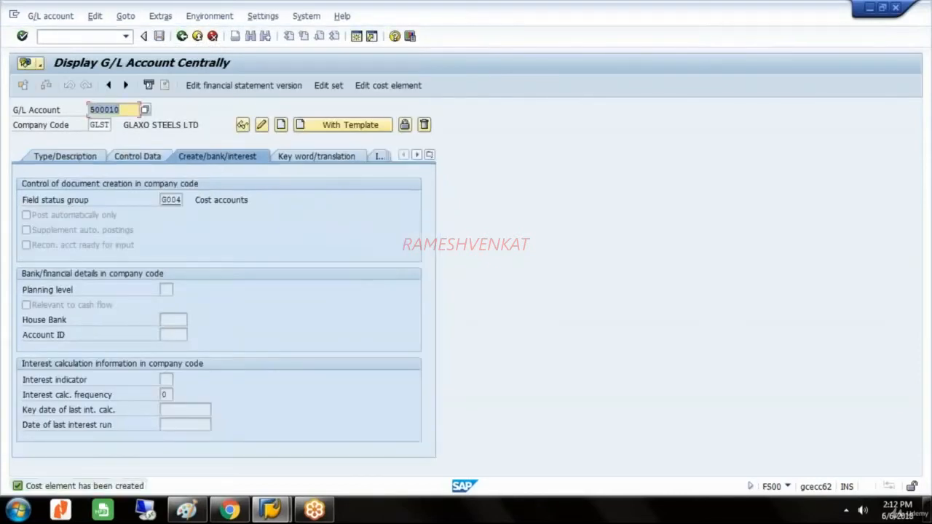
Switch to the Paint notes and draw an empty rounded rectangle about 591 x 523 px beside the existing notes box
{"action": "left_click", "coordinate": [187, 509]}
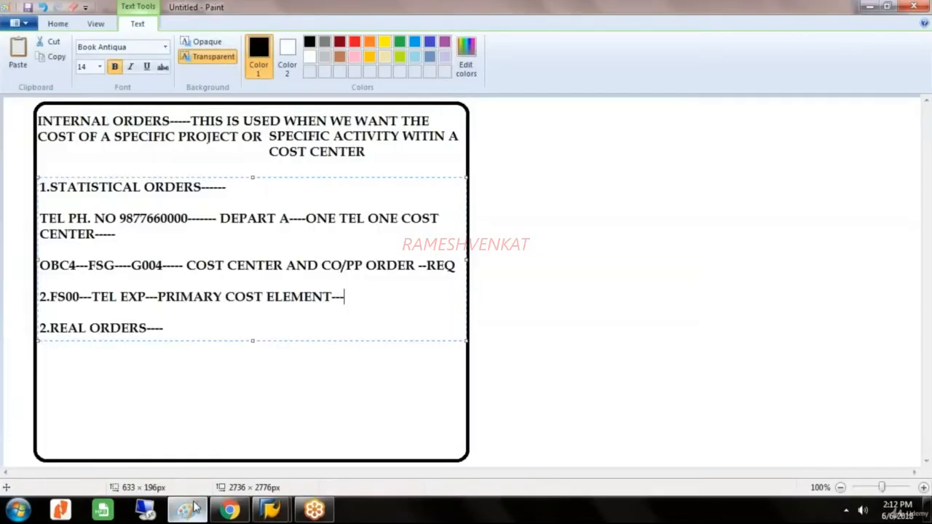
{"action": "left_click", "coordinate": [58, 24]}
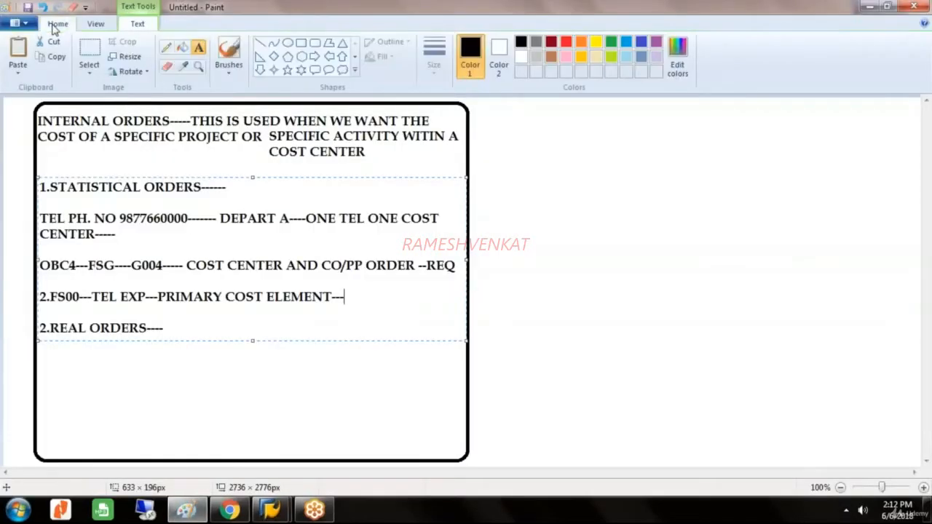
{"action": "left_click", "coordinate": [314, 42]}
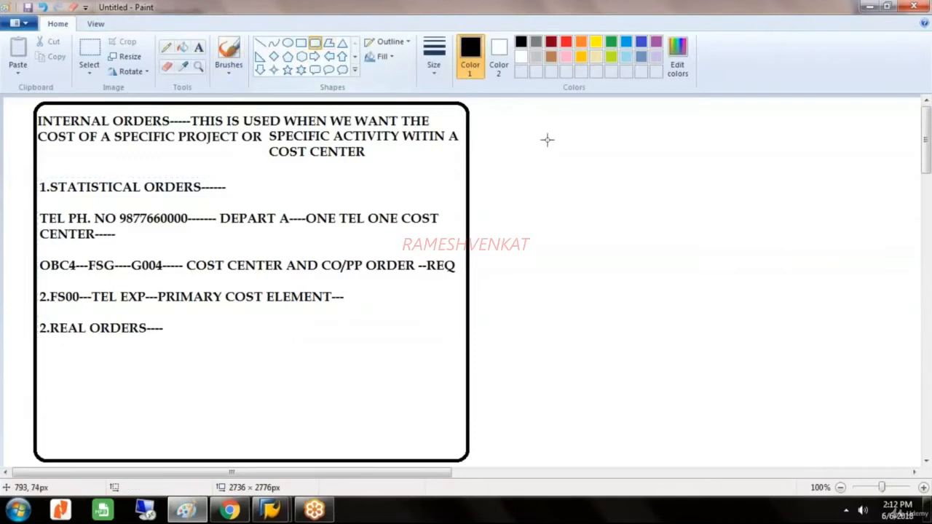
{"action": "left_click_drag", "start_coordinate": [488, 107], "coordinate": [890, 460]}
Add the text "3.CREATION OF ORDER TYPES" at the top of the new notes box
{"action": "left_click", "coordinate": [197, 49]}
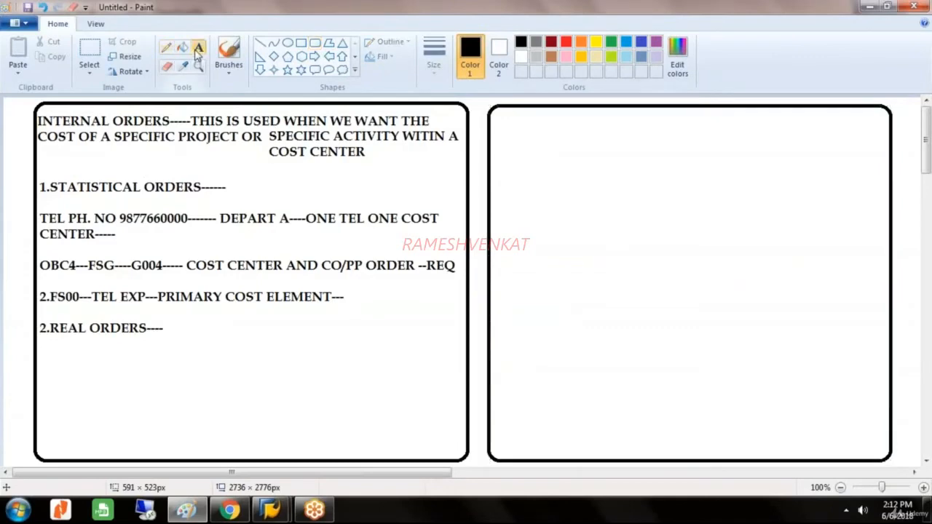
{"action": "left_click_drag", "start_coordinate": [490, 114], "coordinate": [883, 197]}
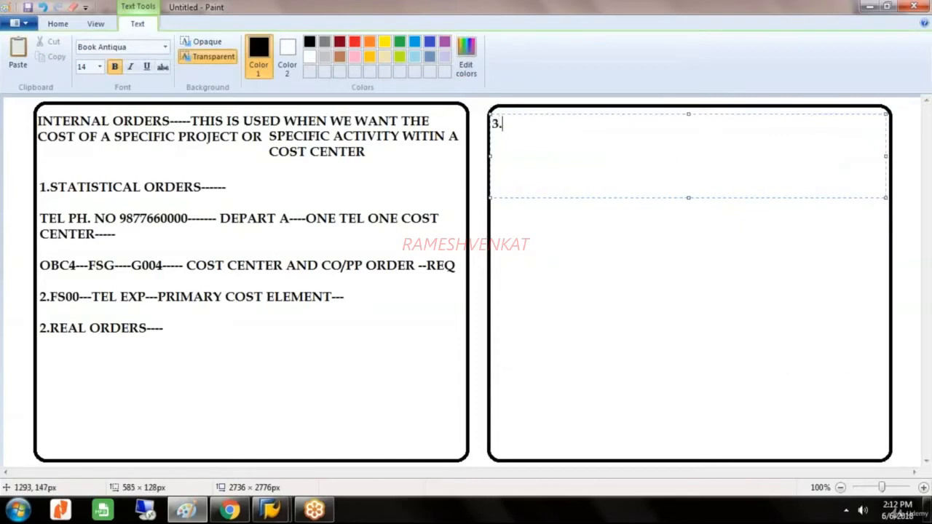
{"action": "type", "text": "3.CREATION OF ORDER TYPES"}
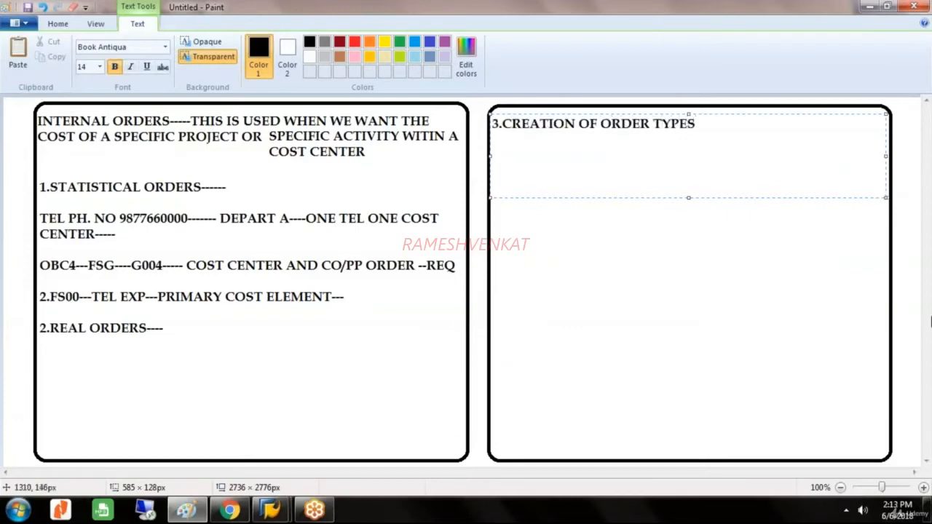
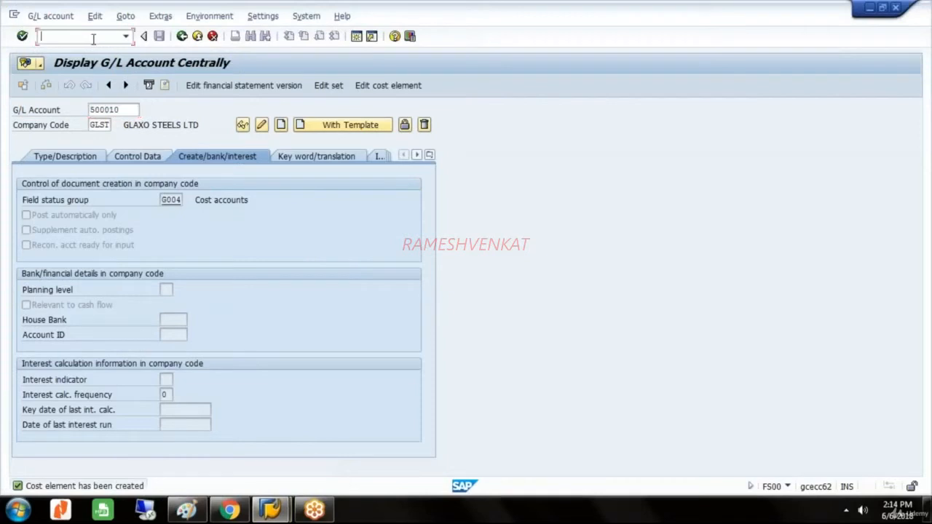
Go to transaction SPRO in SAP and open the SAP Reference IMG
{"action": "type", "text": "/NSPRO"}
{"action": "key", "text": "Return"}
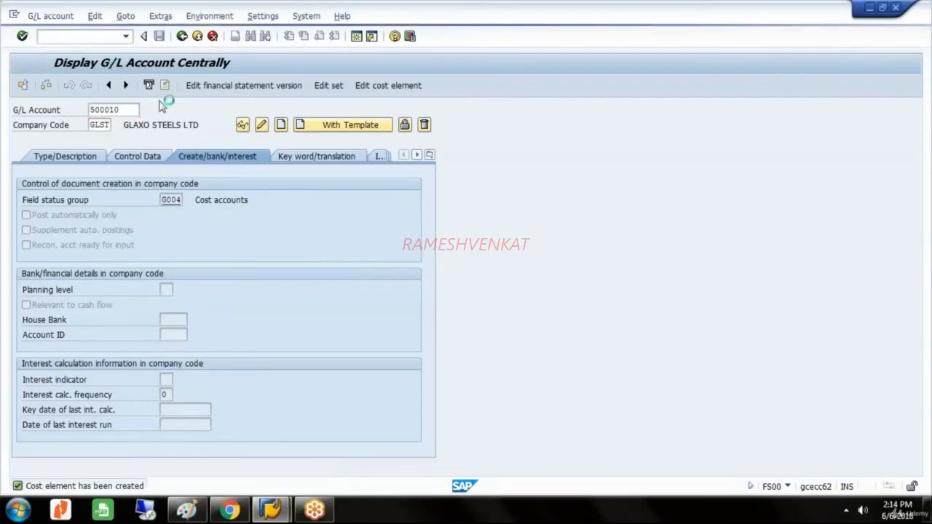
{"action": "left_click", "coordinate": [68, 85]}
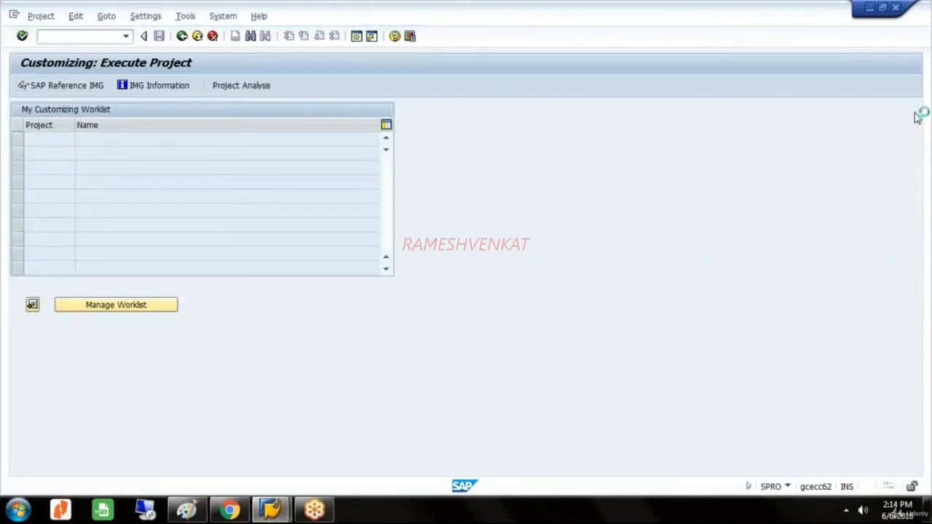
Minimize the open windows and show the Documents library in Windows Explorer
{"action": "left_click", "coordinate": [870, 8]}
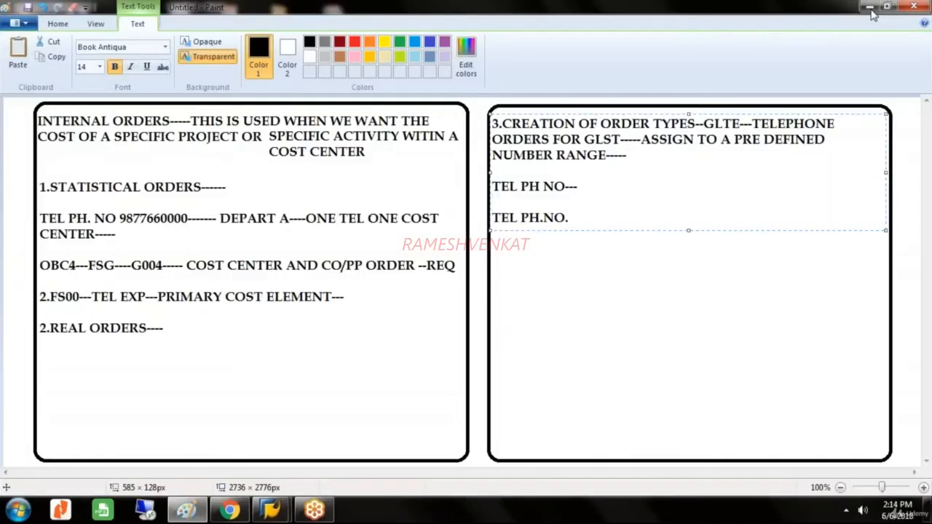
{"action": "left_click", "coordinate": [871, 9]}
{"action": "left_click", "coordinate": [68, 38]}
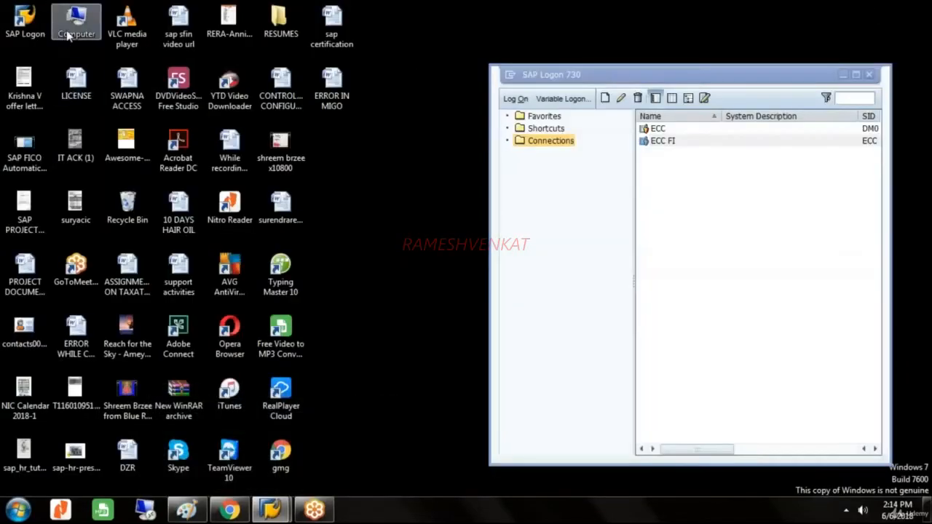
{"action": "double_click", "coordinate": [68, 38]}
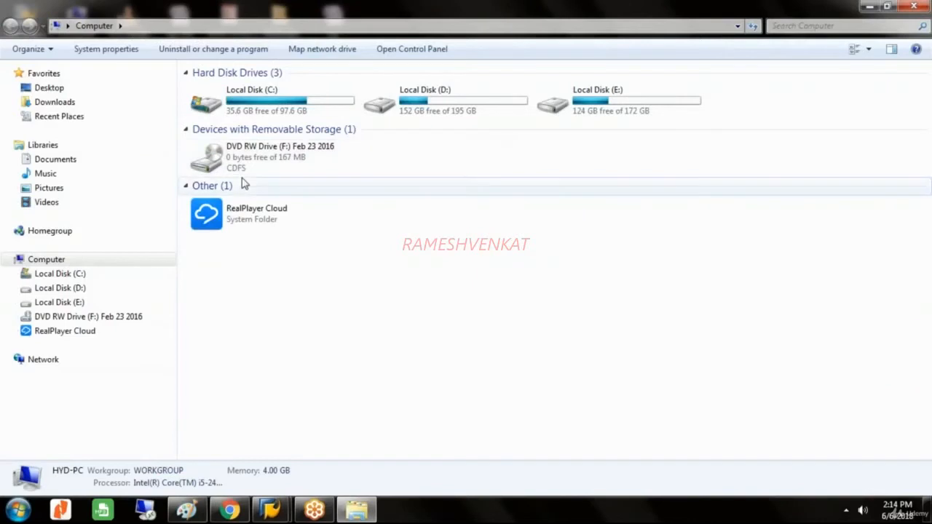
{"action": "left_click", "coordinate": [67, 160]}
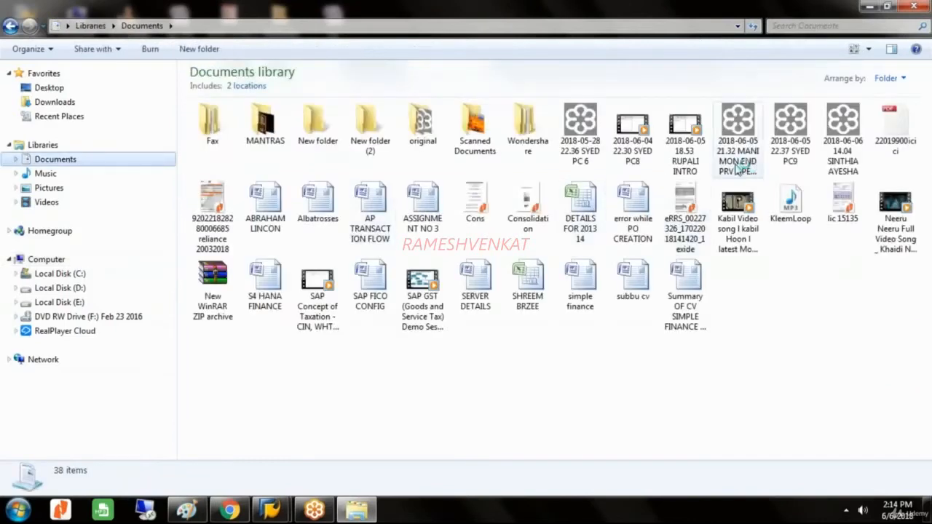
{"action": "left_click", "coordinate": [682, 151]}
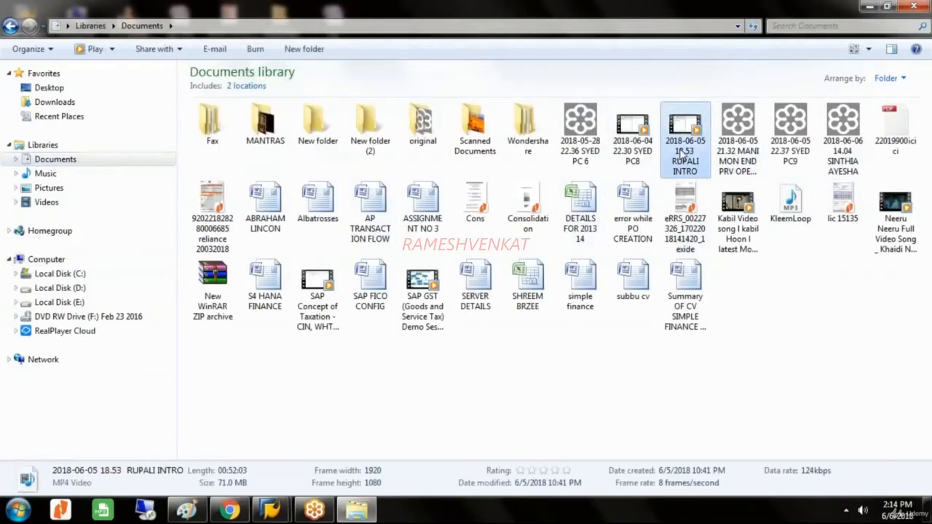
{"action": "left_click", "coordinate": [874, 7]}
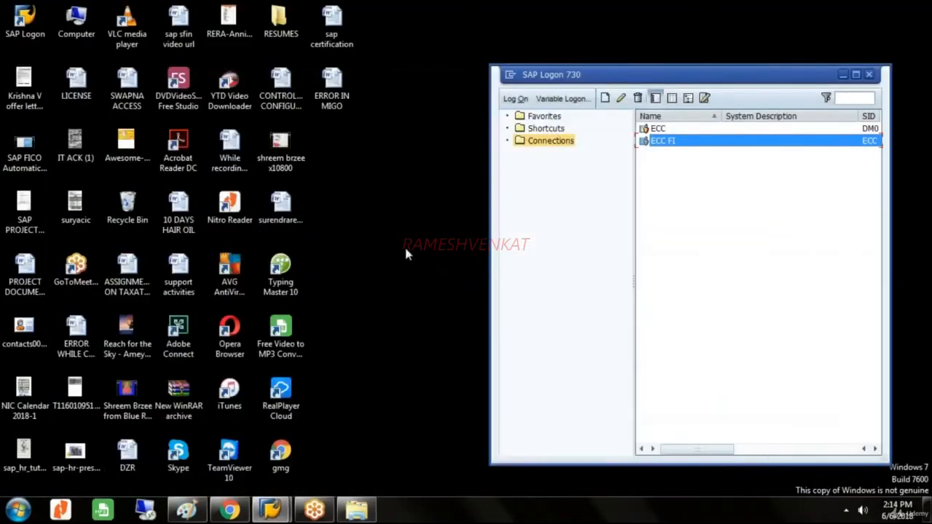
{"action": "mouse_move", "coordinate": [356, 506]}
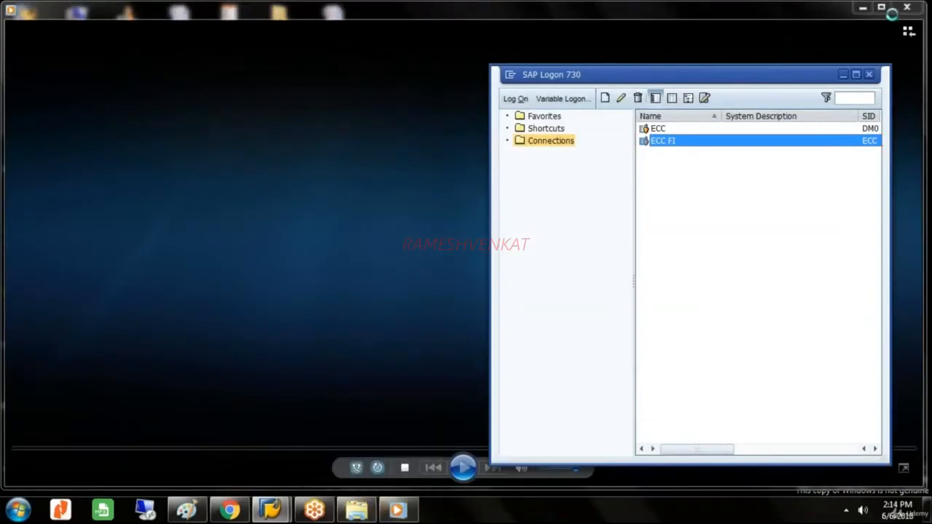
{"action": "left_click", "coordinate": [908, 9]}
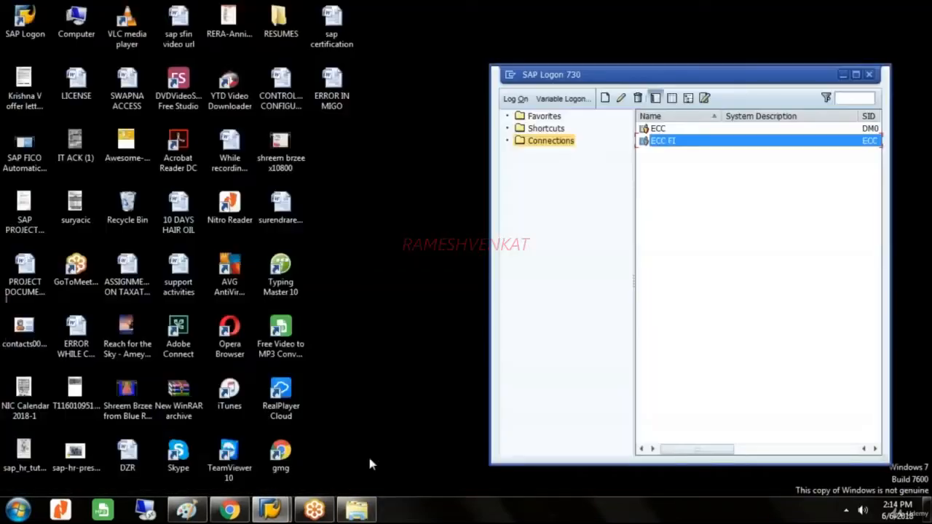
Start converting the 2018-06-05 21.32 GoToMeeting recording from the Documents library to MP4, then minimize the windows
{"action": "left_click", "coordinate": [368, 511]}
{"action": "left_click", "coordinate": [738, 138]}
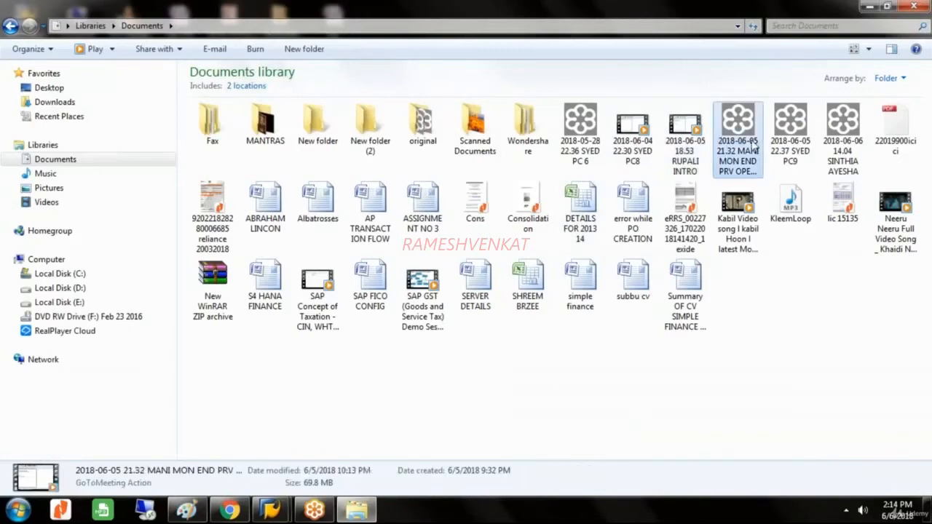
{"action": "double_click", "coordinate": [754, 145]}
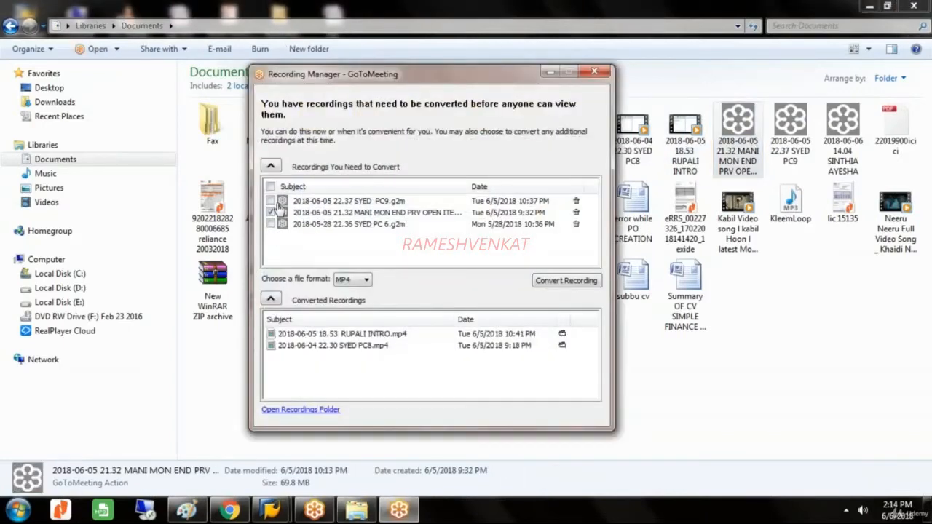
{"action": "left_click", "coordinate": [568, 281]}
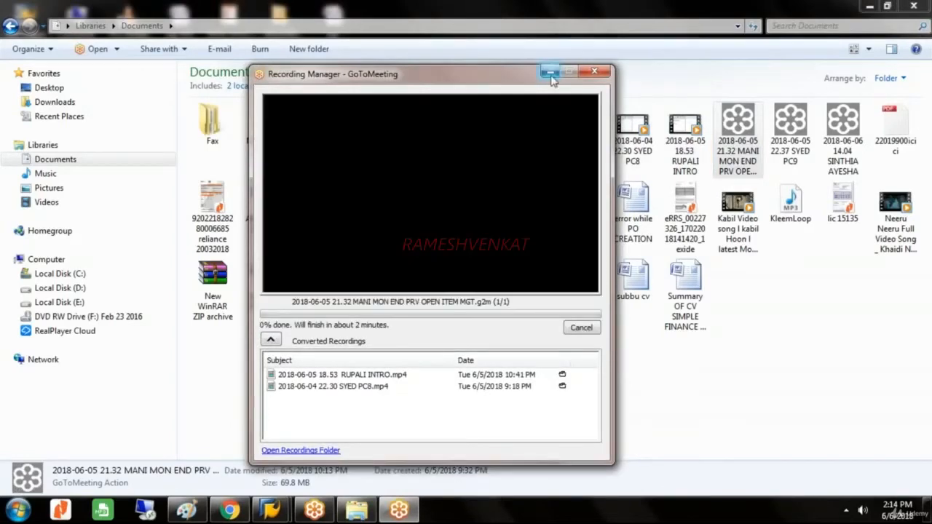
{"action": "left_click", "coordinate": [549, 73]}
{"action": "left_click", "coordinate": [868, 6]}
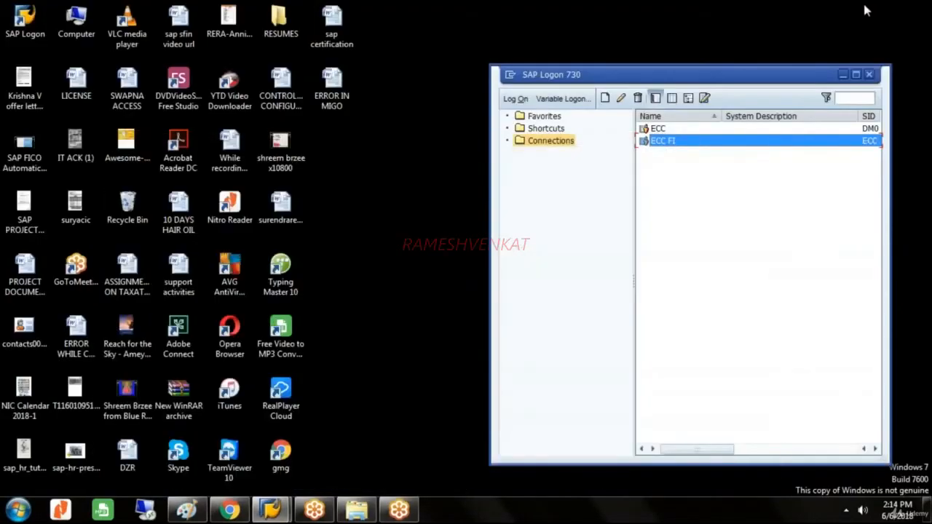
Switch back to SAP and display the additional information column in the implementation guide structure
{"action": "left_click", "coordinate": [271, 509]}
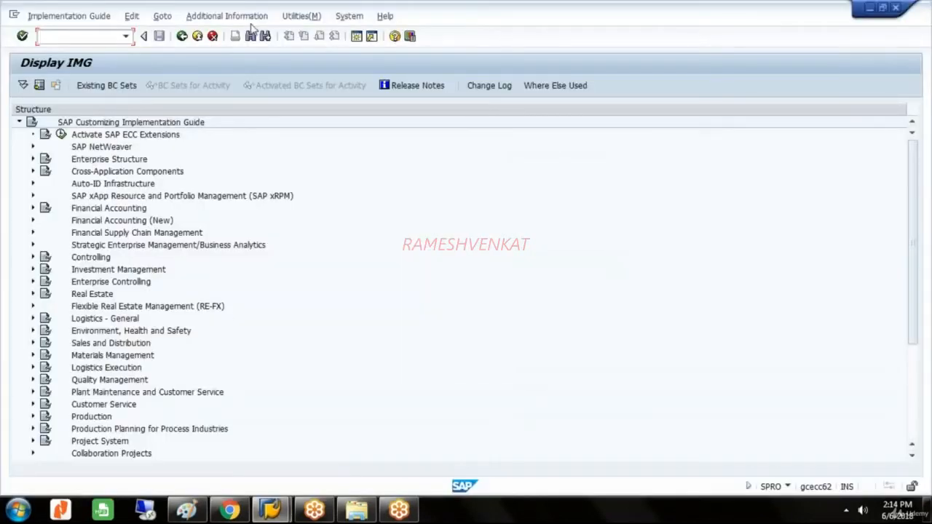
{"action": "left_click", "coordinate": [251, 22]}
{"action": "mouse_move", "coordinate": [262, 34]}
{"action": "mouse_move", "coordinate": [358, 48]}
{"action": "left_click", "coordinate": [479, 63]}
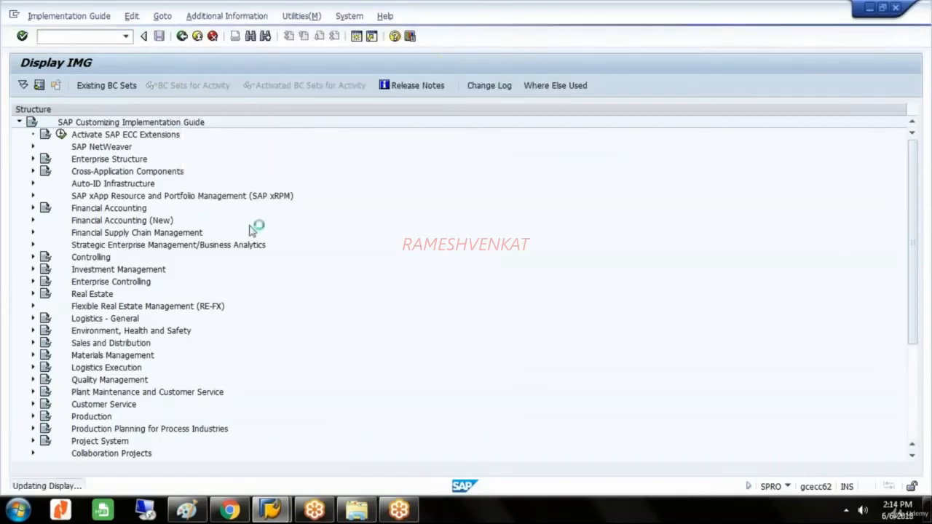
Expand the implementation guide through Controlling and Internal Orders down to the Order Master Data activities
{"action": "left_click", "coordinate": [101, 259]}
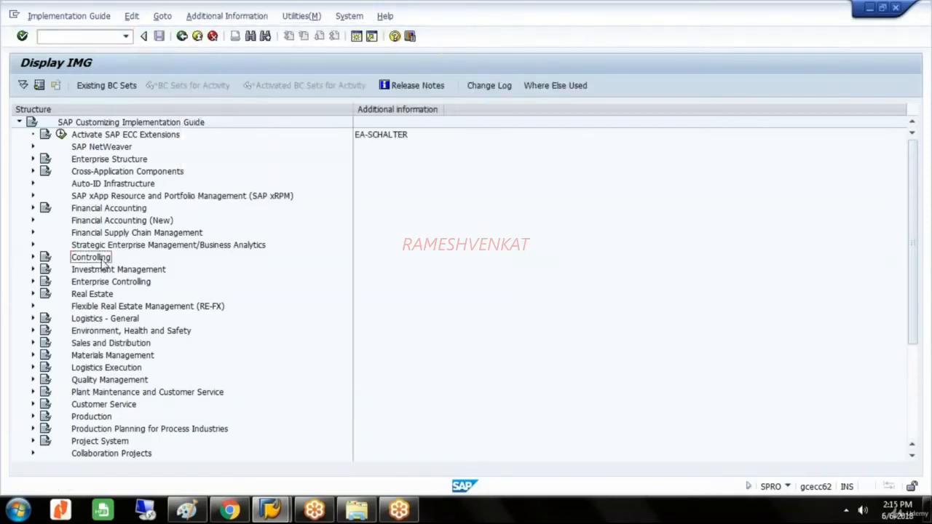
{"action": "double_click", "coordinate": [103, 260]}
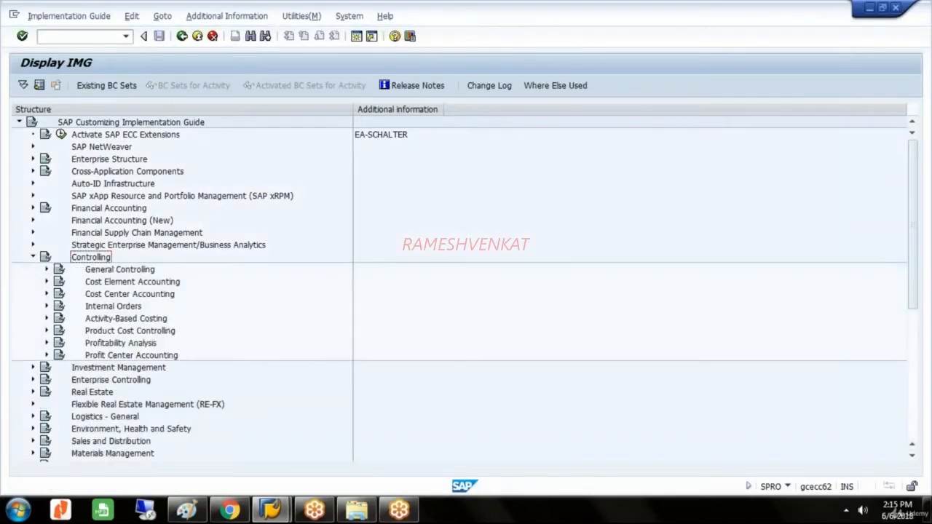
{"action": "double_click", "coordinate": [116, 306]}
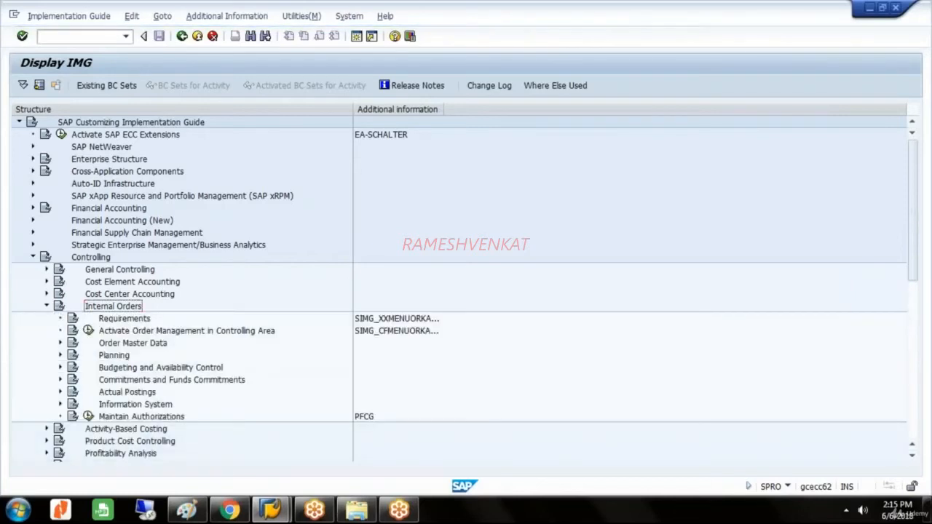
{"action": "double_click", "coordinate": [132, 343]}
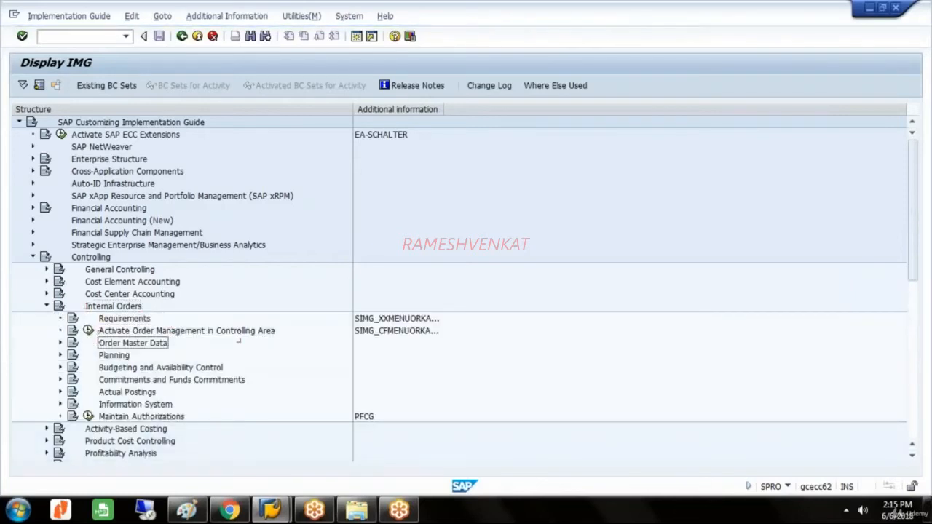
{"action": "key", "text": "Down"}
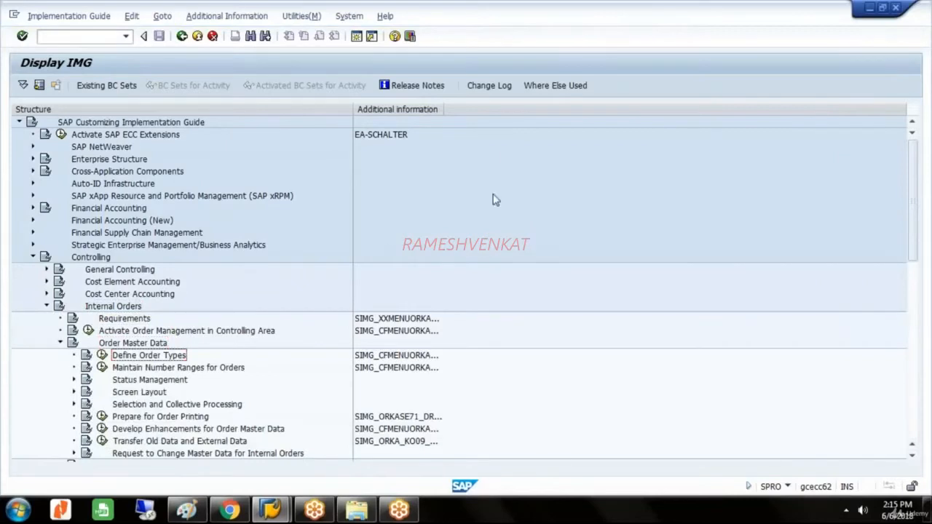
Widen the additional information column to show the full codes and execute the Define Order Types activity
{"action": "left_click_drag", "start_coordinate": [445, 109], "coordinate": [488, 109]}
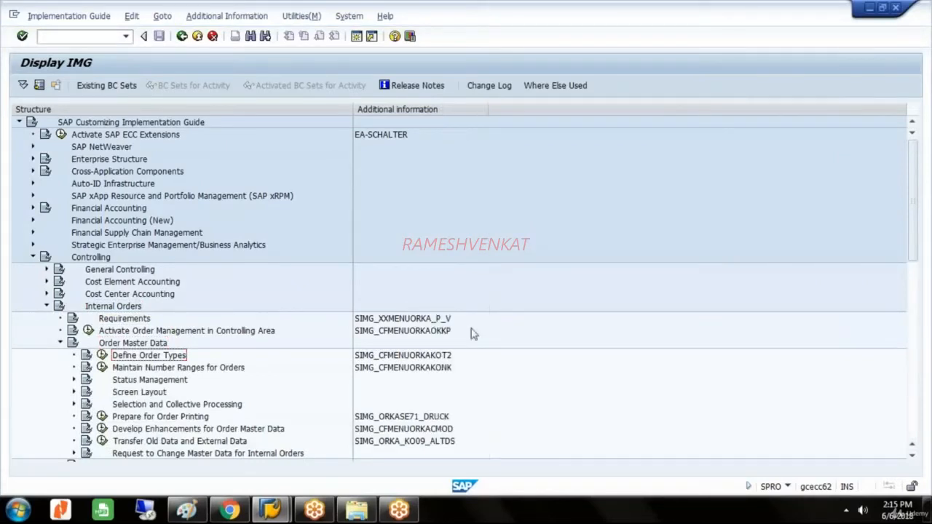
{"action": "left_click", "coordinate": [437, 357]}
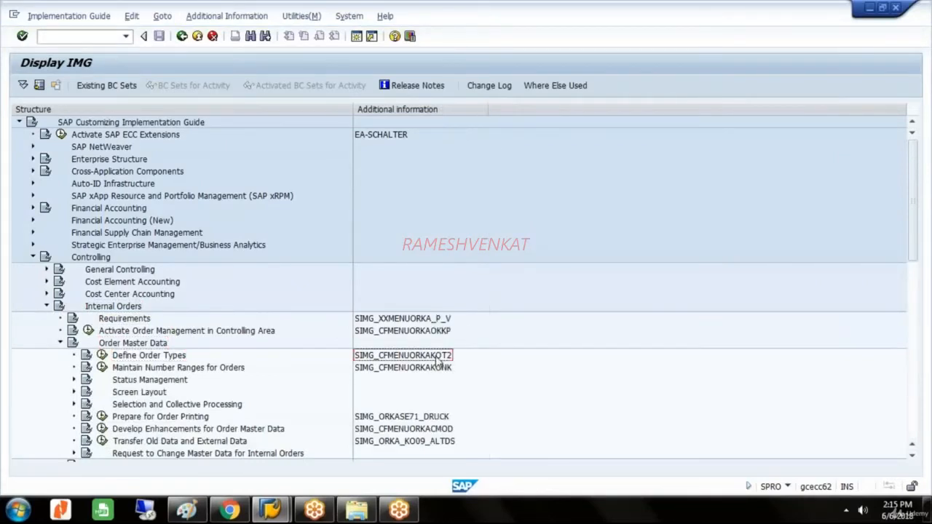
{"action": "left_click", "coordinate": [185, 357]}
{"action": "left_click", "coordinate": [102, 355]}
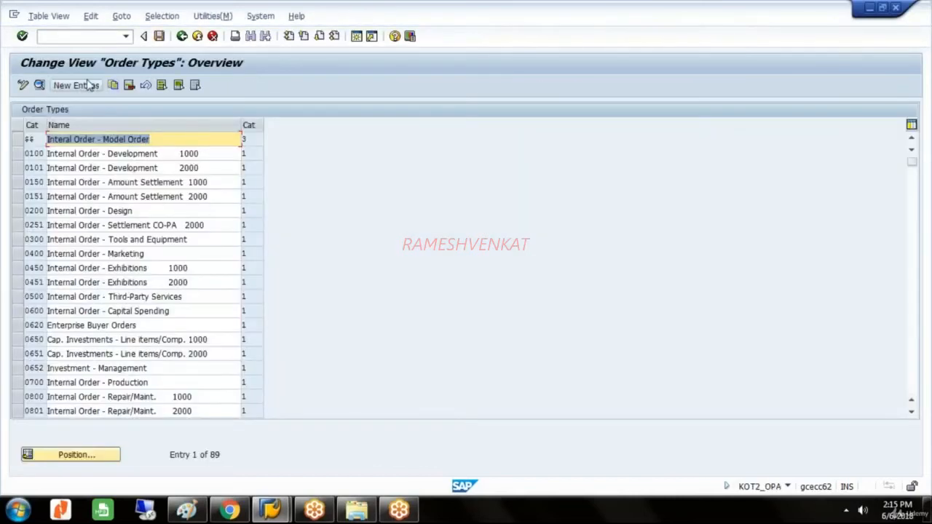
Create a new order type entry with order category 01, Internal Order (Controlling)
{"action": "left_click", "coordinate": [86, 85]}
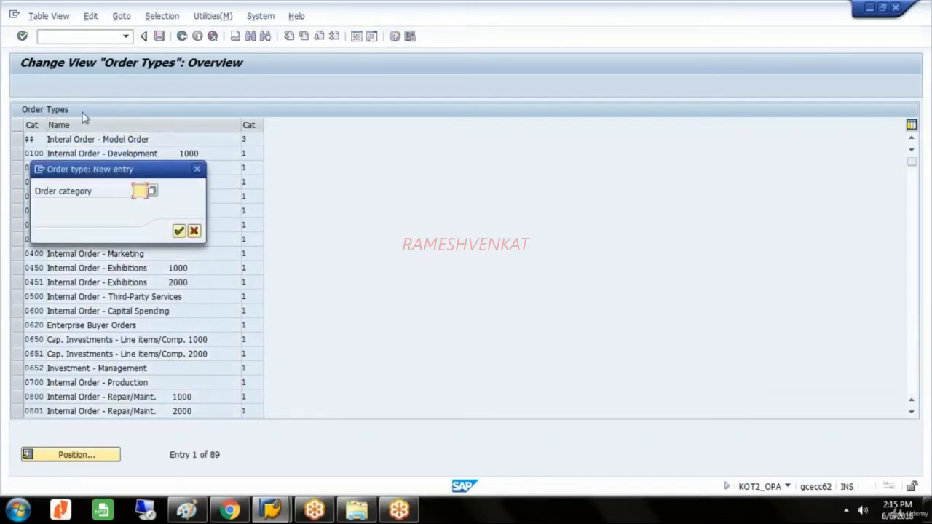
{"action": "left_click", "coordinate": [152, 191]}
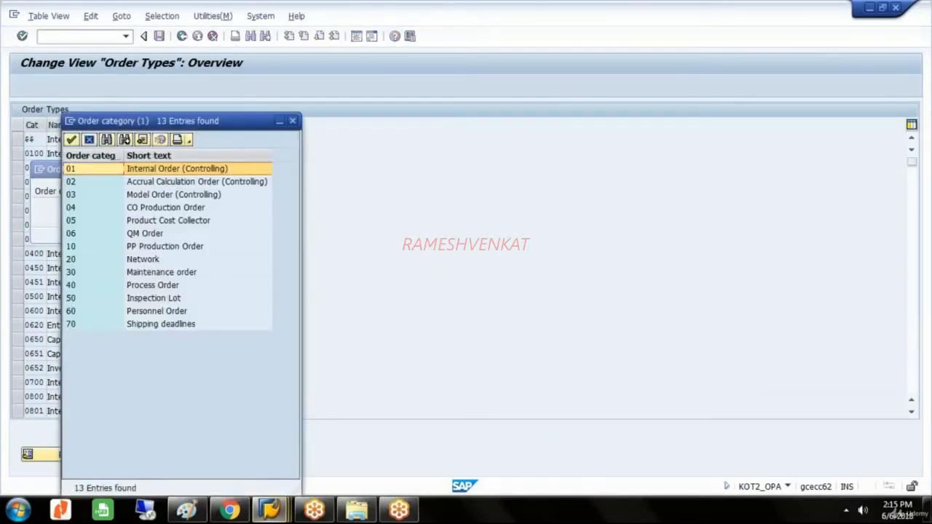
{"action": "double_click", "coordinate": [238, 170]}
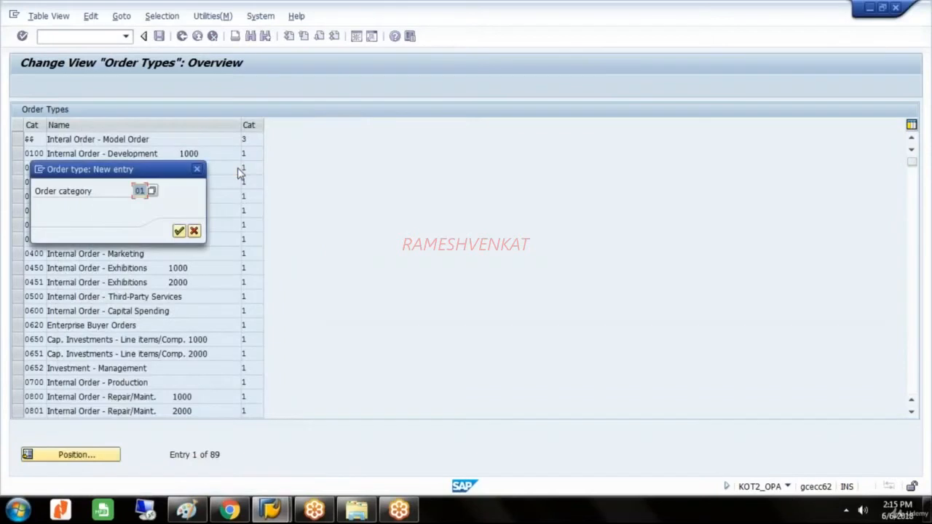
{"action": "left_click", "coordinate": [180, 232]}
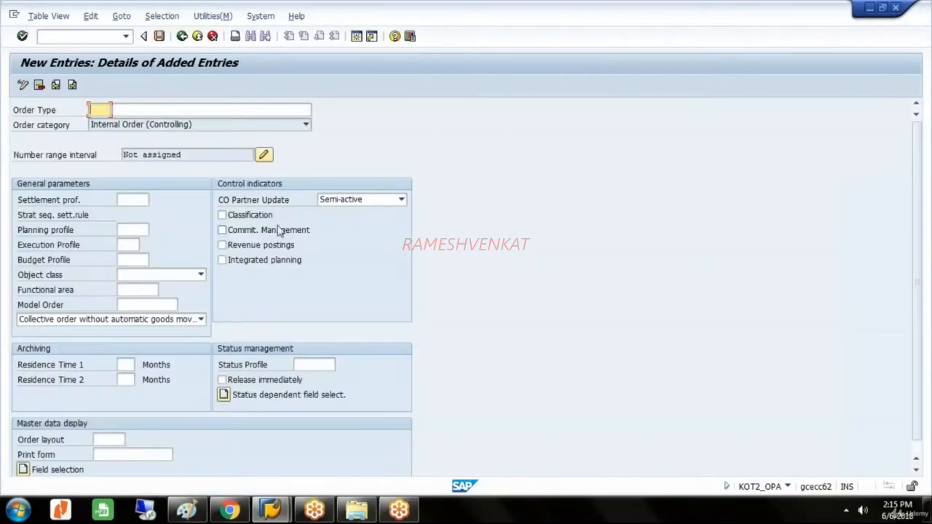
Enter order type GLTE with the description TELEPHONE ORDERS FOR GLST
{"action": "type", "text": "GLTE"}
{"action": "key", "text": "Tab"}
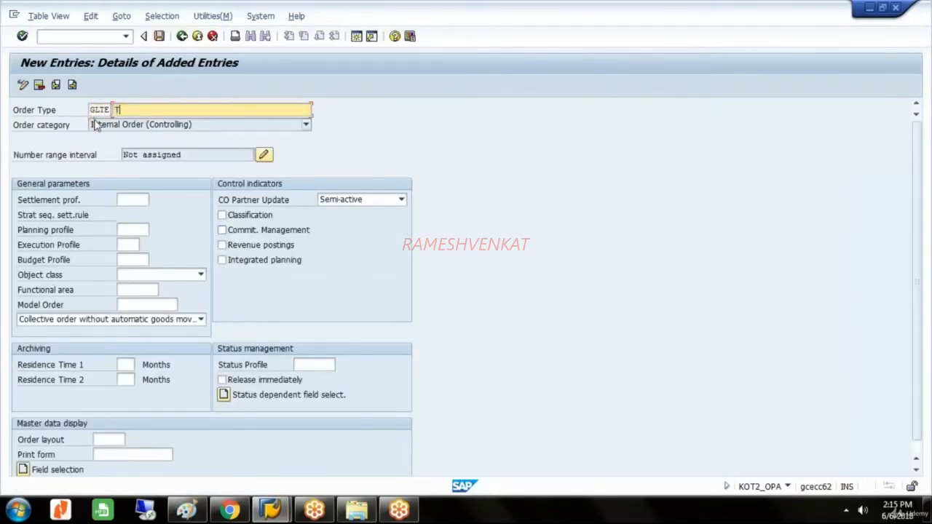
{"action": "left_click", "coordinate": [156, 123]}
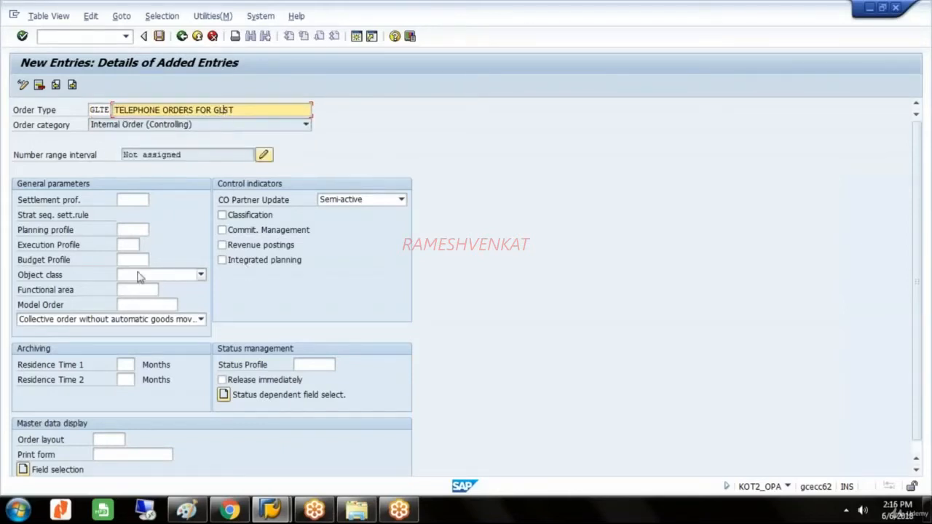
Give order type GLTE planning profile 000001 and object class Overhead costs, and have its orders released immediately
{"action": "left_click", "coordinate": [132, 229]}
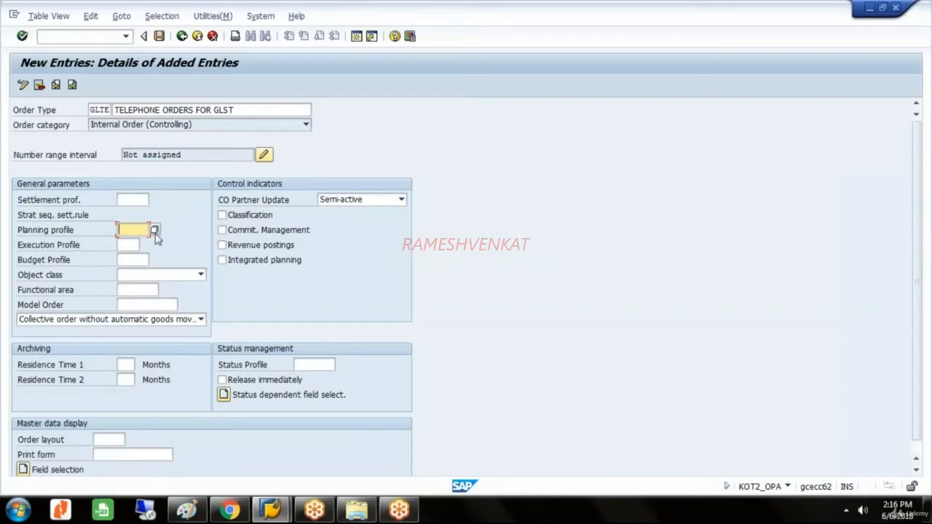
{"action": "left_click", "coordinate": [155, 230]}
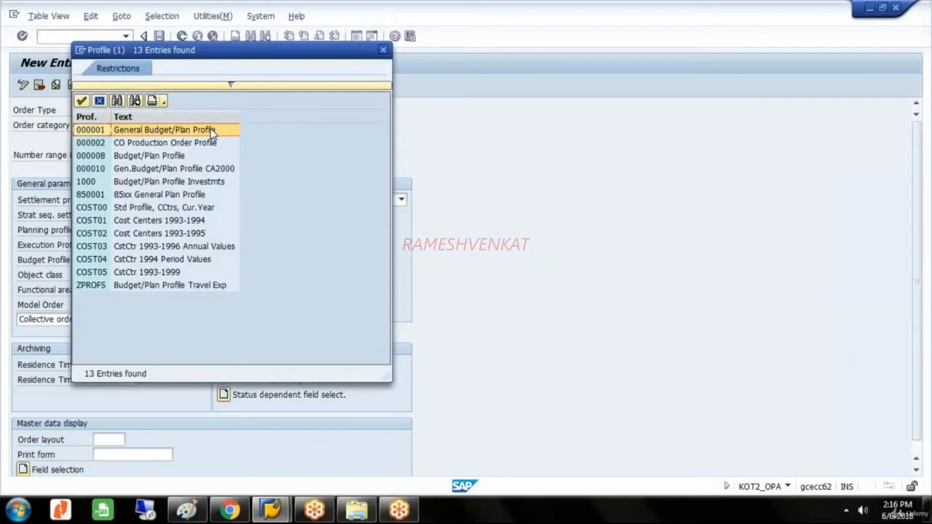
{"action": "left_click", "coordinate": [212, 130]}
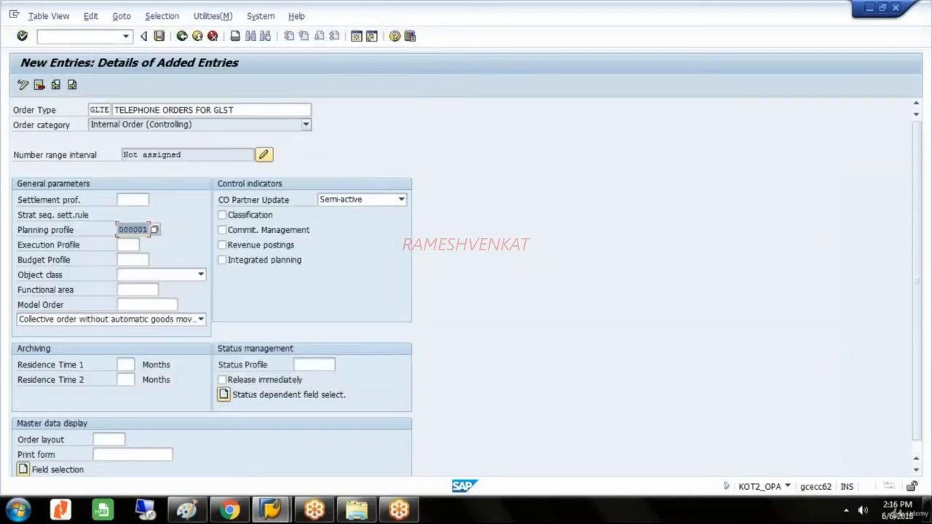
{"action": "left_click", "coordinate": [201, 276]}
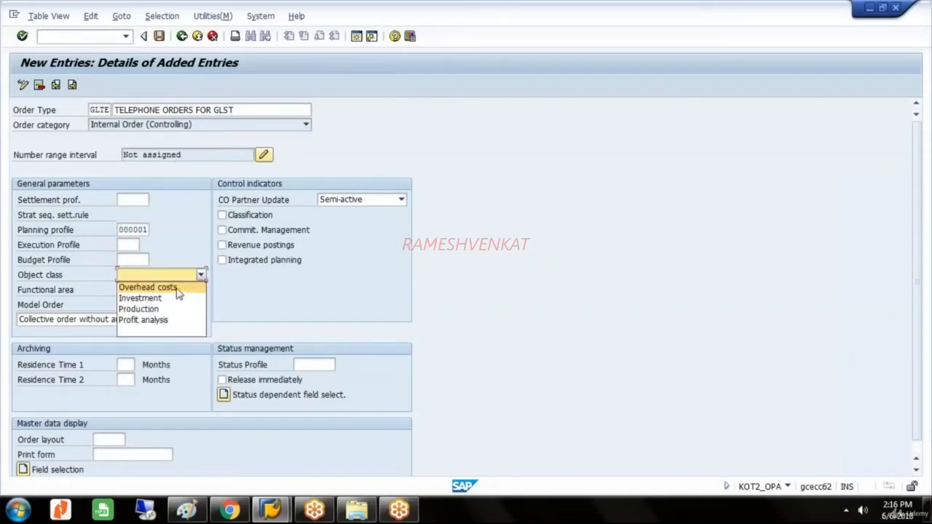
{"action": "left_click", "coordinate": [177, 289]}
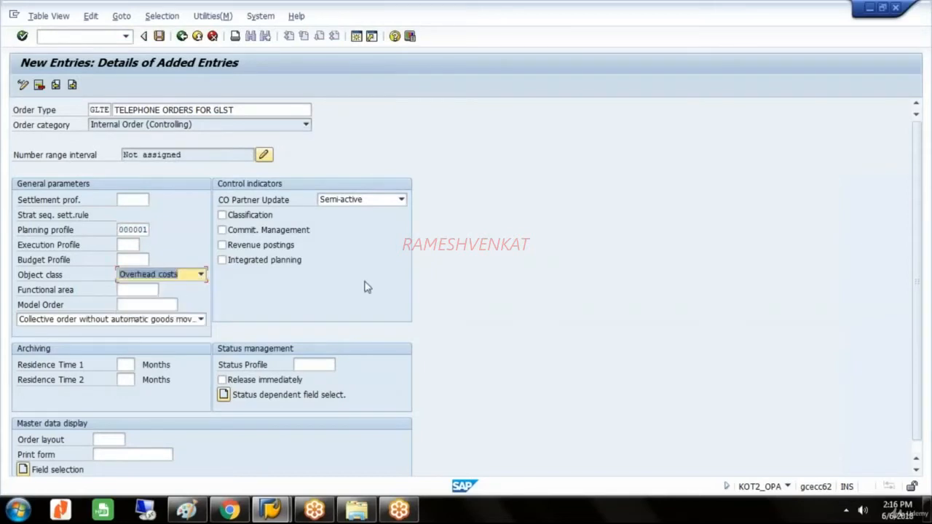
{"action": "left_click", "coordinate": [221, 383]}
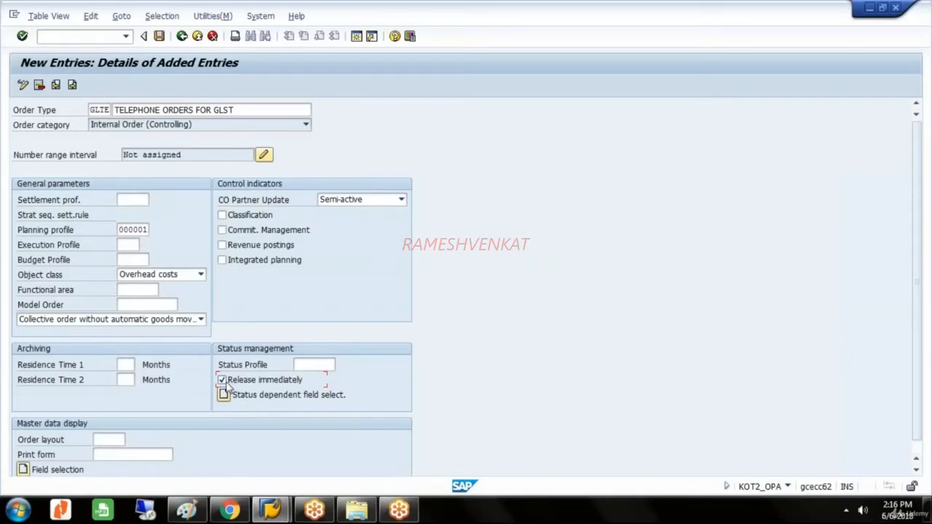
Save the new order type in customizing request ECCK900016, GLAXO GROUP
{"action": "left_click", "coordinate": [159, 36]}
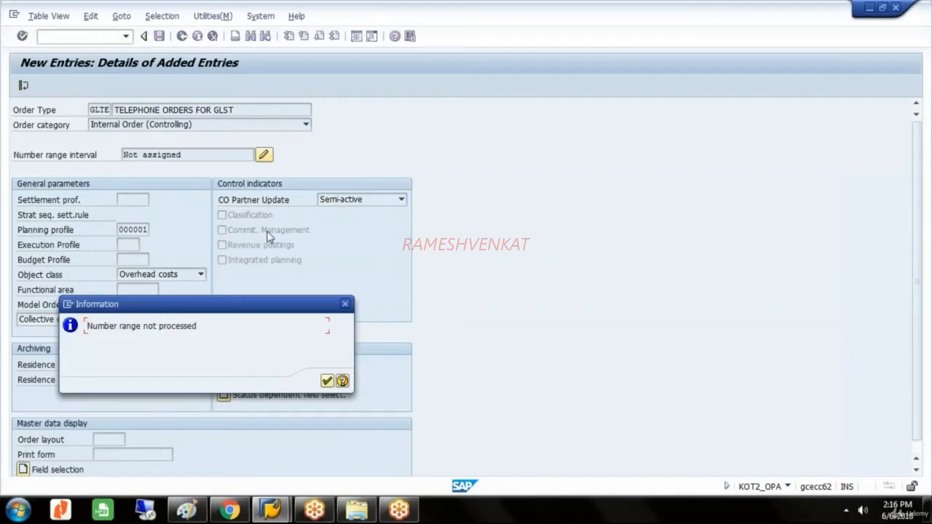
{"action": "left_click", "coordinate": [328, 381]}
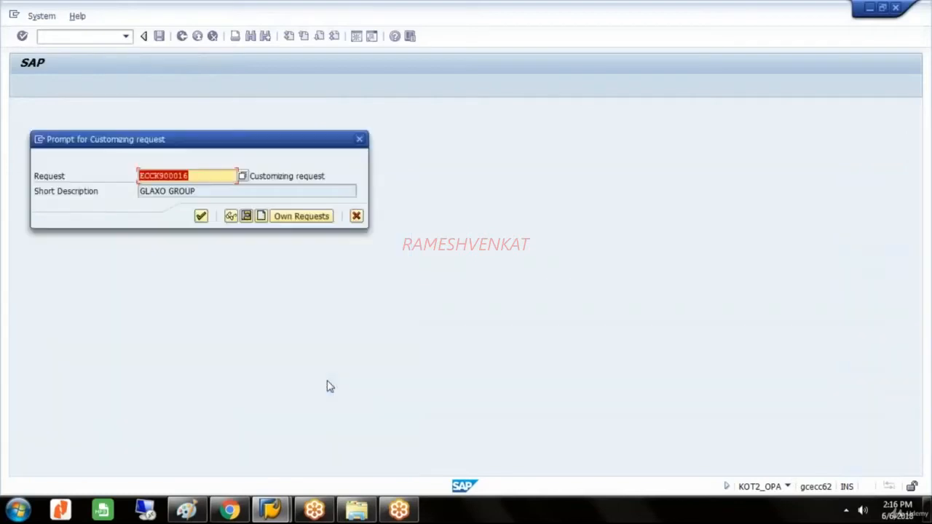
{"action": "left_click", "coordinate": [201, 217]}
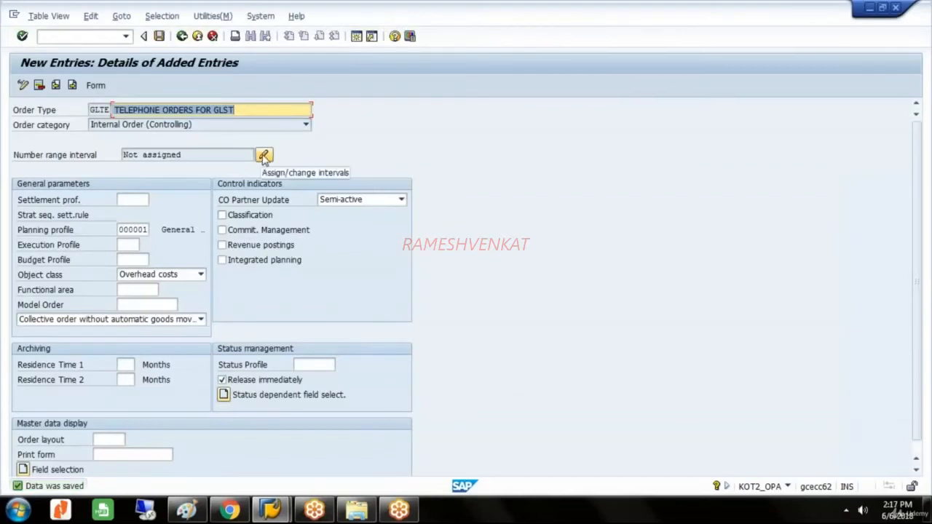
Open the number range assignment for the order type and select GLTE among the unassigned order types
{"action": "left_click", "coordinate": [263, 155]}
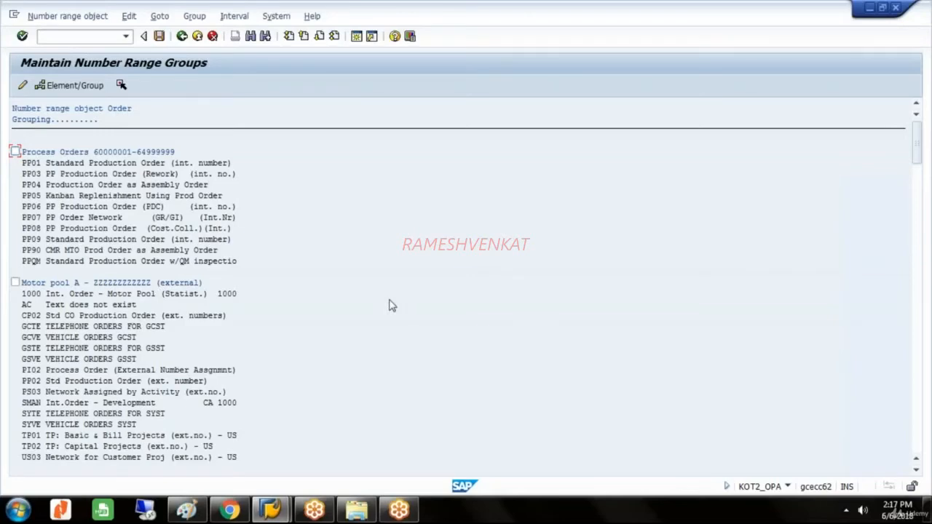
{"action": "scroll", "coordinate": [390, 304], "scroll_direction": "down", "scroll_amount": 20}
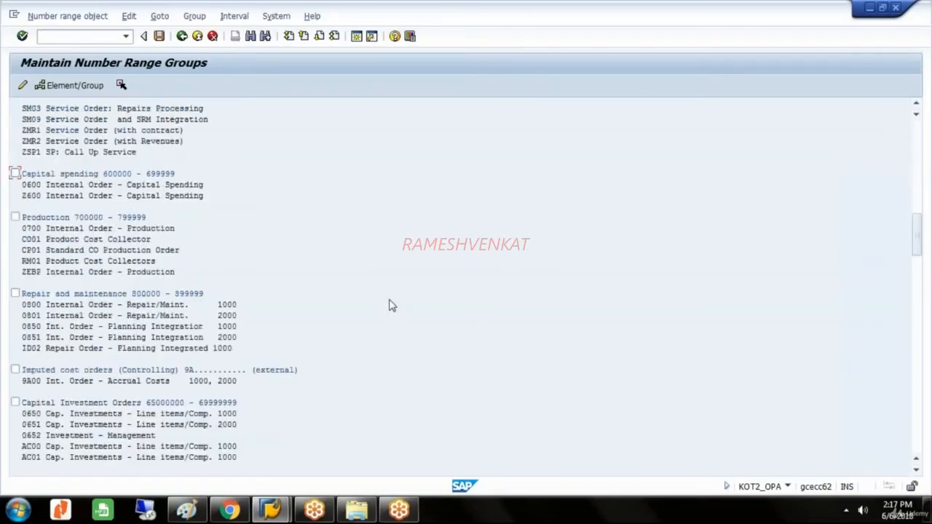
{"action": "scroll", "coordinate": [389, 305], "scroll_direction": "down", "scroll_amount": 20}
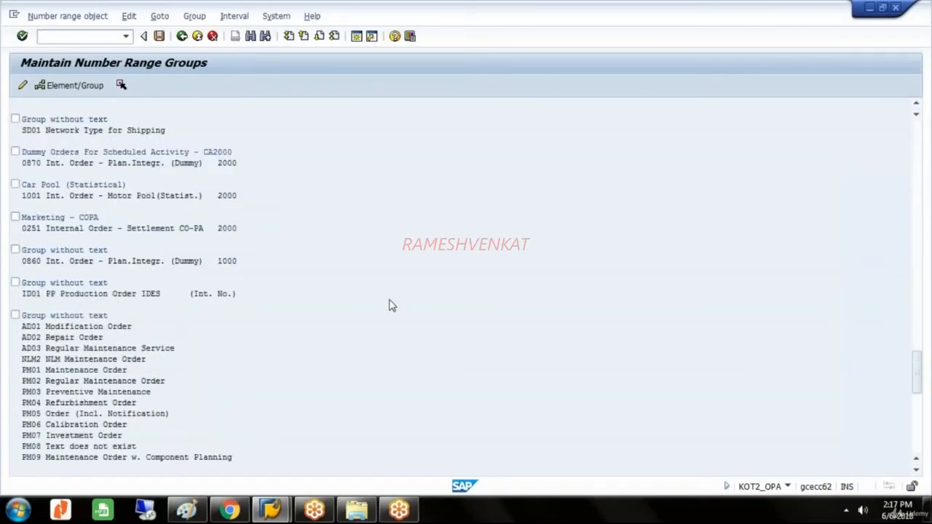
{"action": "scroll", "coordinate": [389, 304], "scroll_direction": "down", "scroll_amount": 10}
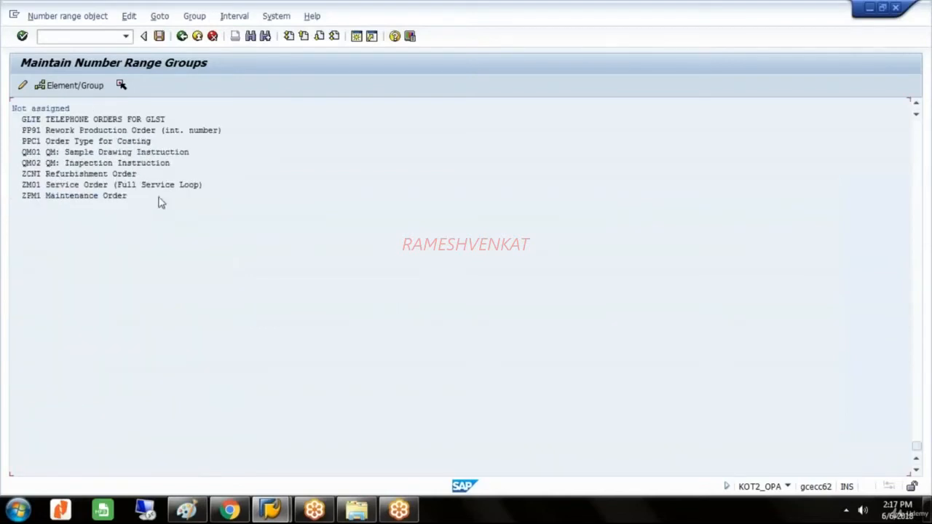
{"action": "left_click", "coordinate": [94, 121]}
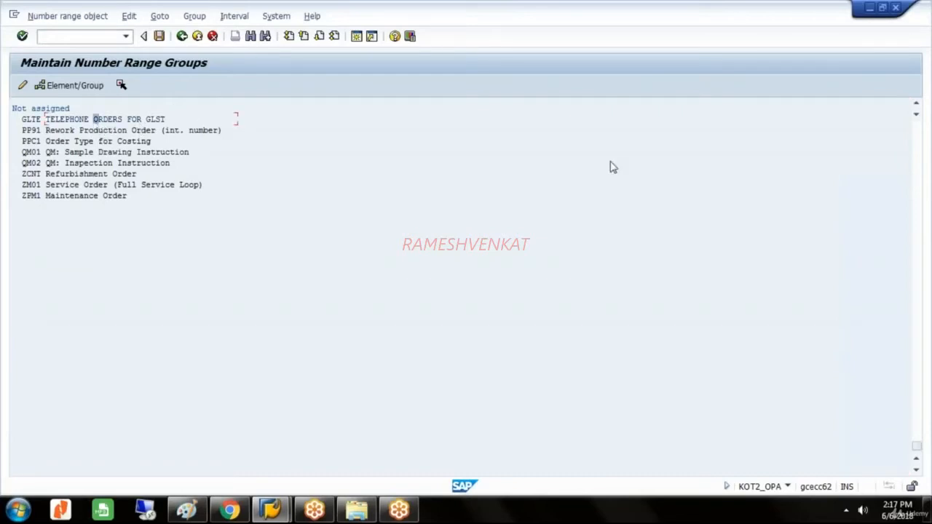
Assign order type GLTE to the external number range group Motor pool A - ZZZZZZZZZZZZ and save the assignment
{"action": "scroll", "coordinate": [612, 167], "scroll_direction": "down", "scroll_amount": 20}
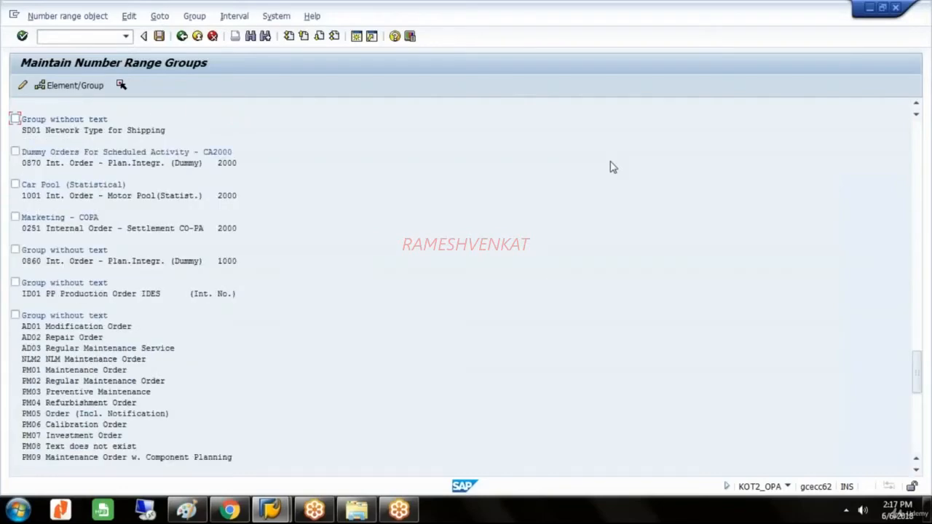
{"action": "scroll", "coordinate": [612, 167], "scroll_direction": "up", "scroll_amount": 15}
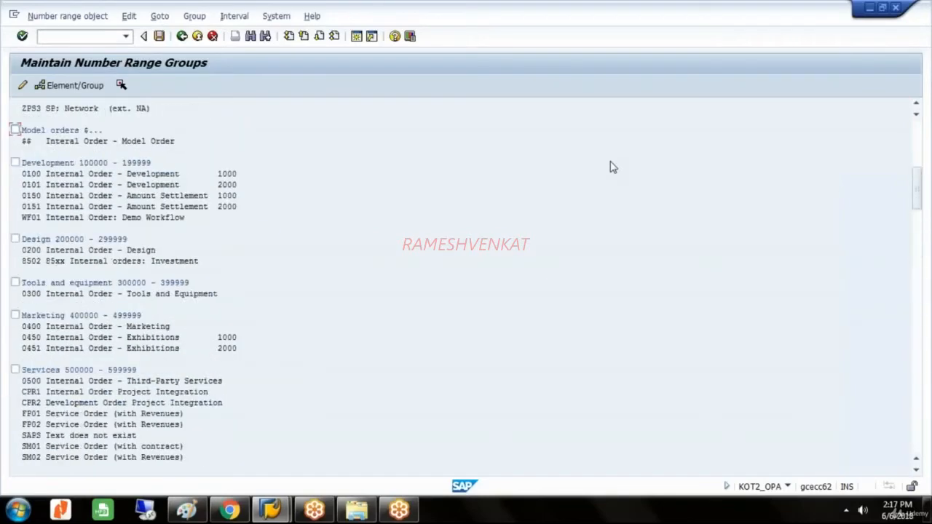
{"action": "scroll", "coordinate": [611, 168], "scroll_direction": "up", "scroll_amount": 10}
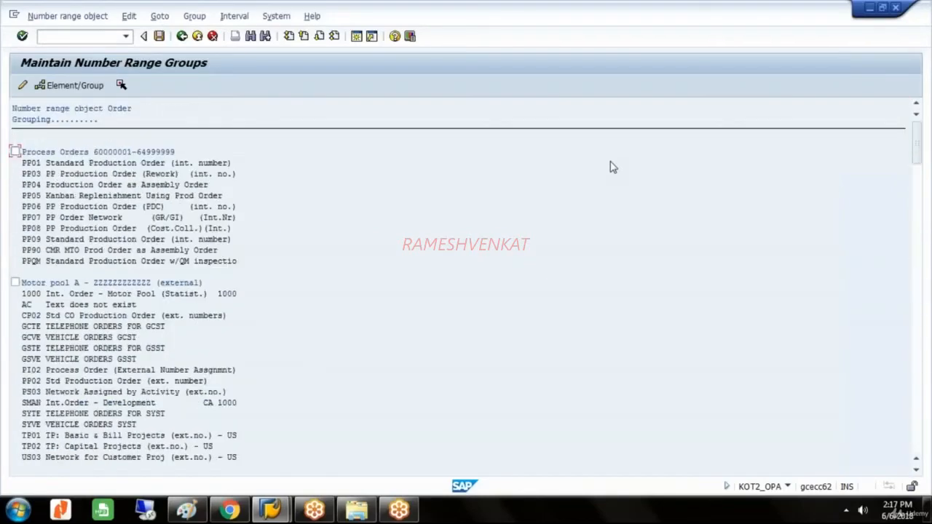
{"action": "left_click", "coordinate": [16, 284]}
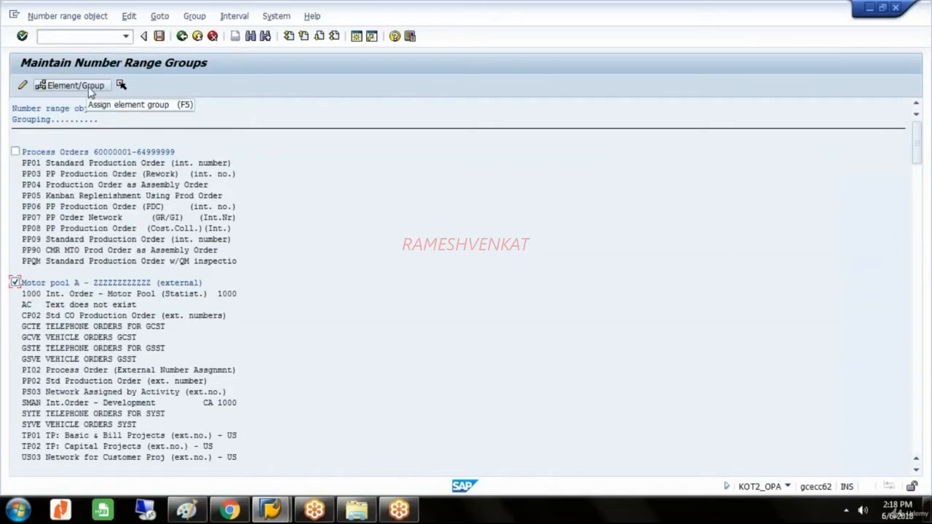
{"action": "left_click", "coordinate": [90, 89]}
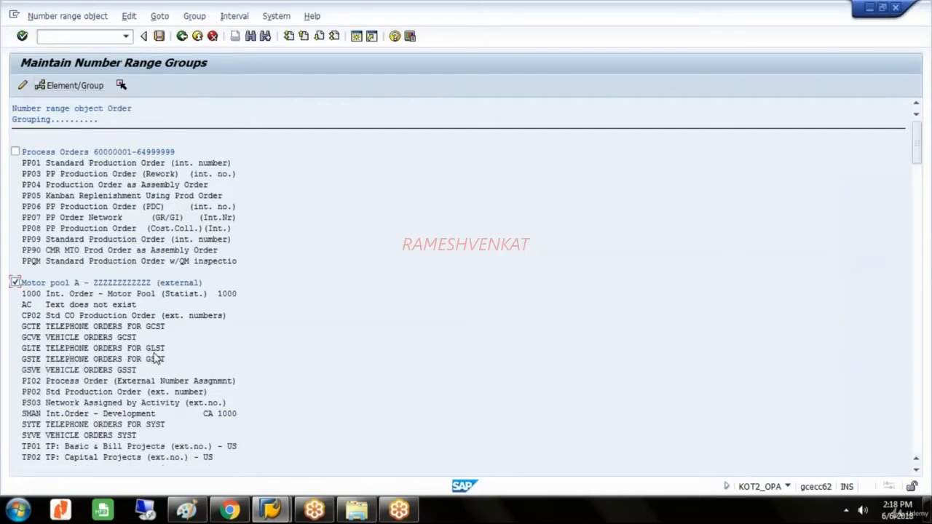
{"action": "left_click", "coordinate": [160, 37]}
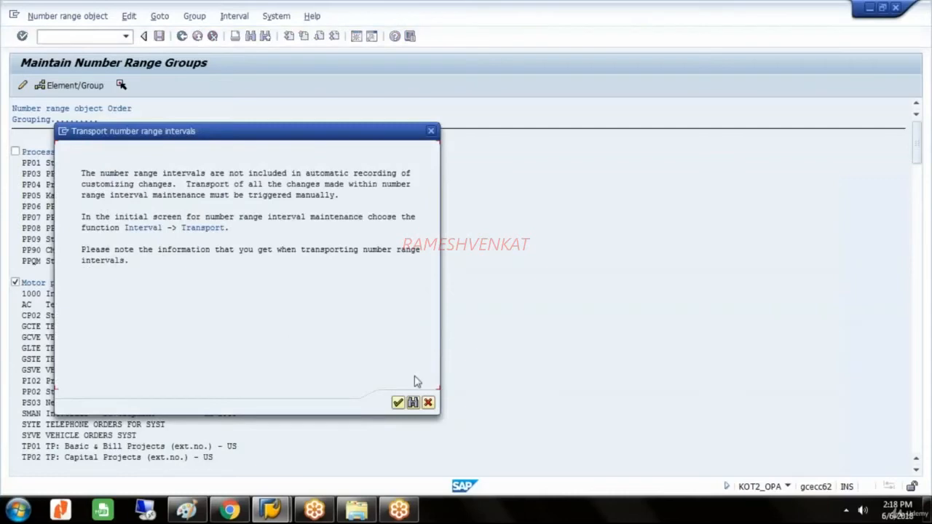
{"action": "left_click", "coordinate": [399, 402]}
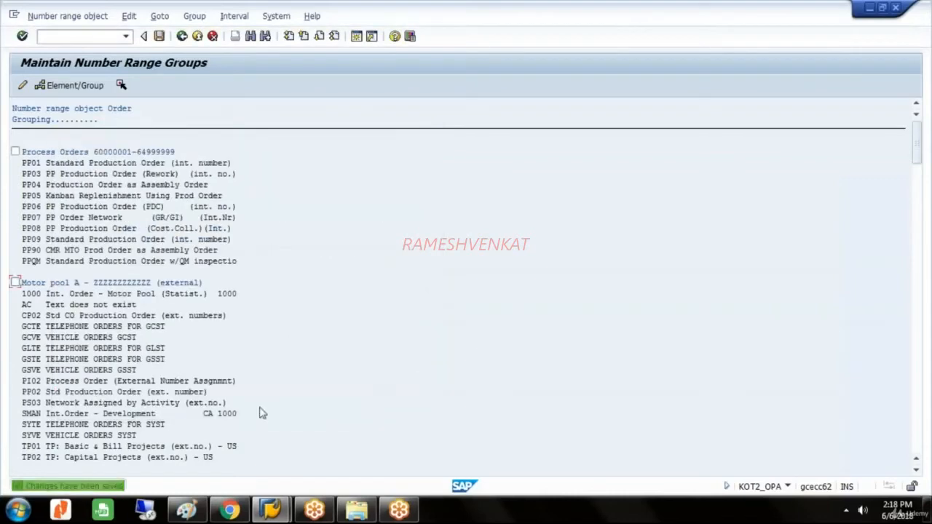
Switch to the Paint notes and add "INTERNAL ORDER---" after "TEL PH NO---" in the order type notes
{"action": "left_click", "coordinate": [186, 510]}
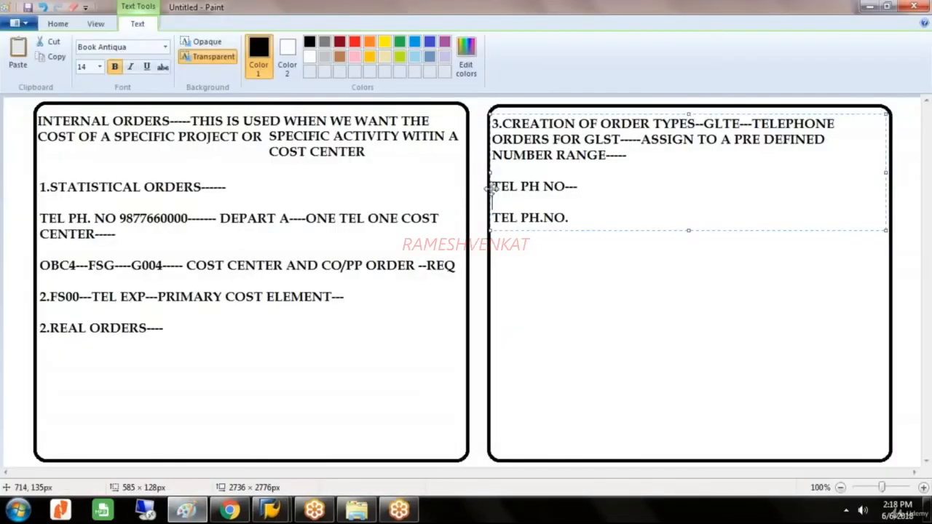
{"action": "left_click_drag", "start_coordinate": [495, 187], "coordinate": [587, 186]}
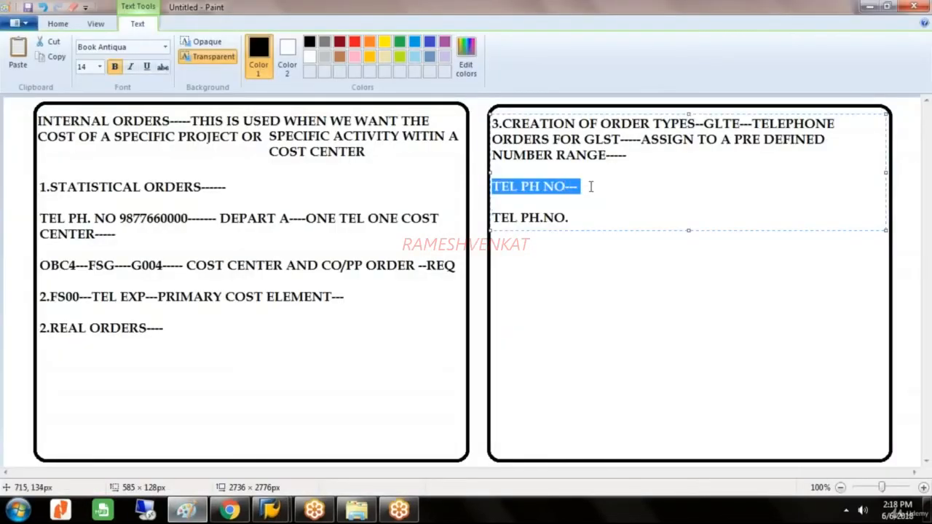
{"action": "left_click", "coordinate": [510, 217]}
{"action": "double_click", "coordinate": [510, 217]}
{"action": "left_click", "coordinate": [593, 193]}
{"action": "left_click", "coordinate": [591, 191]}
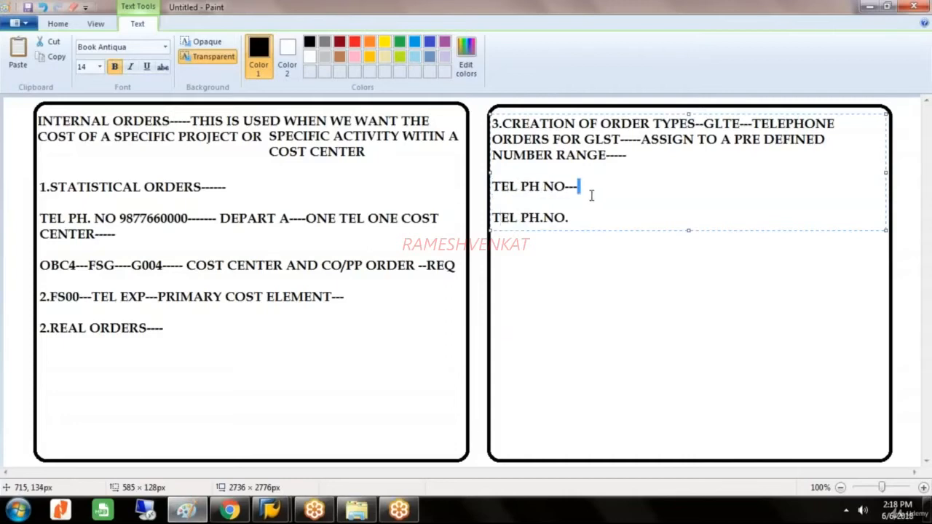
{"action": "type", "text": "INTERNAL ORDER-"}
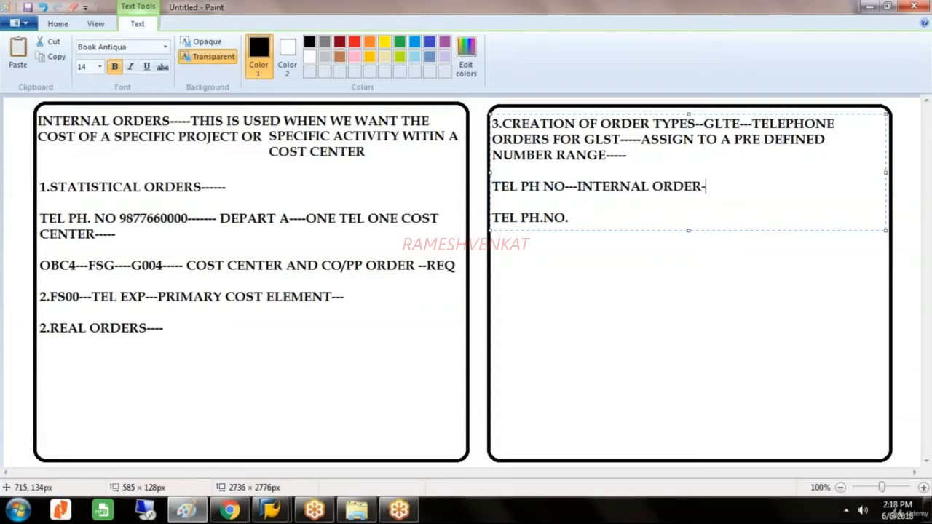
{"action": "type", "text": "--"}
Switch back to SAP and leave the number range and order type customizing for the SAP Easy Access screen
{"action": "mouse_move", "coordinate": [272, 512]}
{"action": "left_click", "coordinate": [322, 459]}
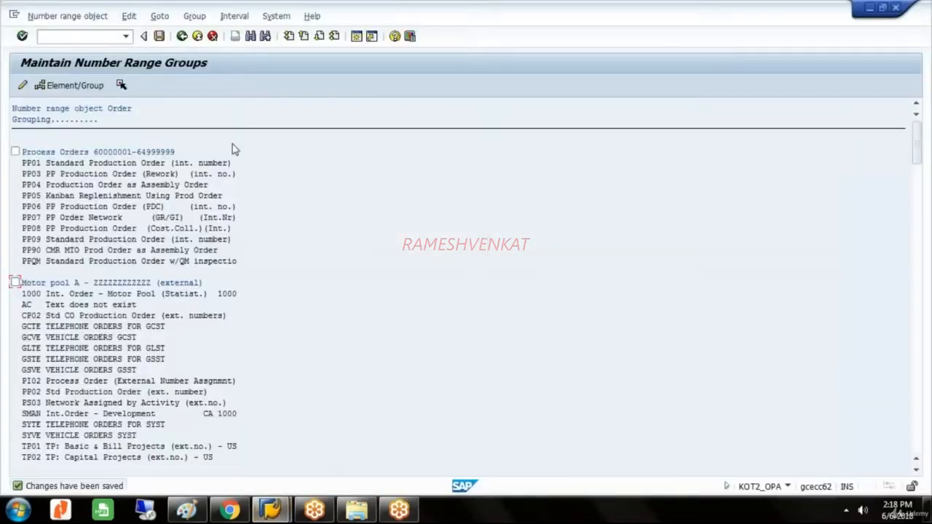
{"action": "left_click", "coordinate": [183, 40]}
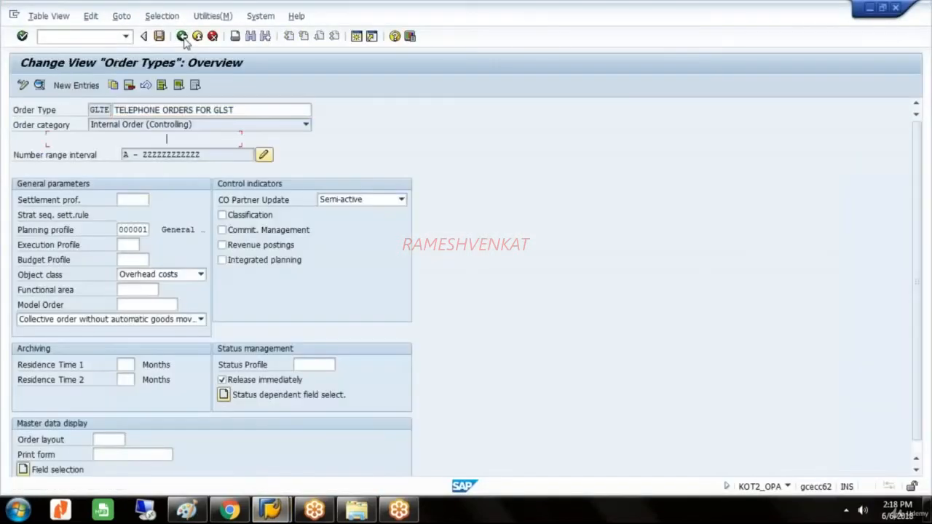
{"action": "left_click", "coordinate": [183, 40]}
{"action": "left_click", "coordinate": [182, 37]}
{"action": "left_click", "coordinate": [182, 37]}
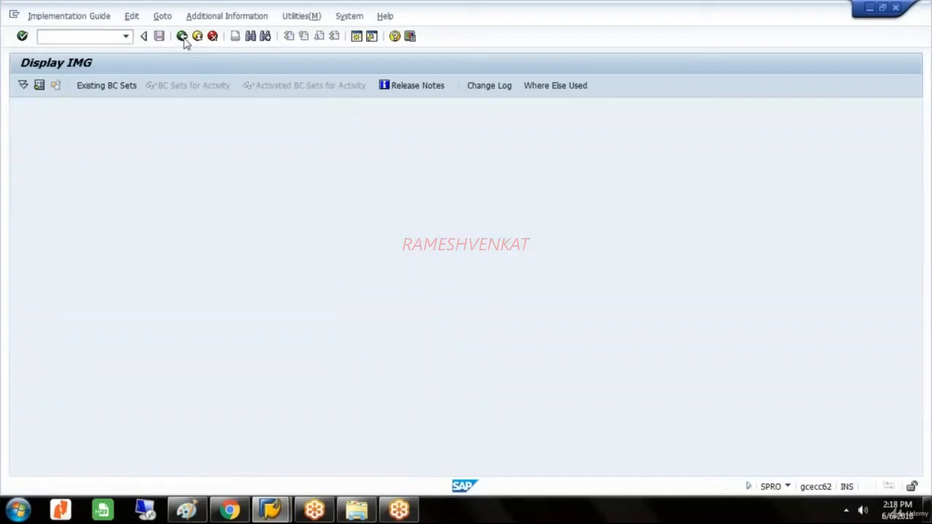
{"action": "left_click", "coordinate": [182, 37]}
Expand the SAP menu tree through Accounting and Controlling to Internal Orders
{"action": "left_click", "coordinate": [82, 185]}
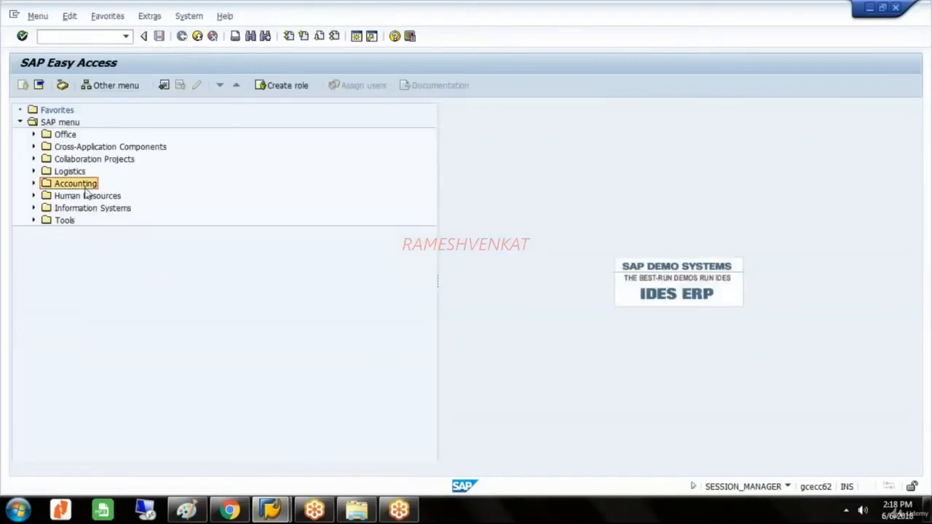
{"action": "key", "text": "Right"}
{"action": "key", "text": "Down"}
{"action": "key", "text": "Down"}
{"action": "key", "text": "Down"}
{"action": "key", "text": "Right"}
{"action": "key", "text": "Down"}
{"action": "key", "text": "Down"}
{"action": "key", "text": "Down"}
{"action": "key", "text": "Right"}
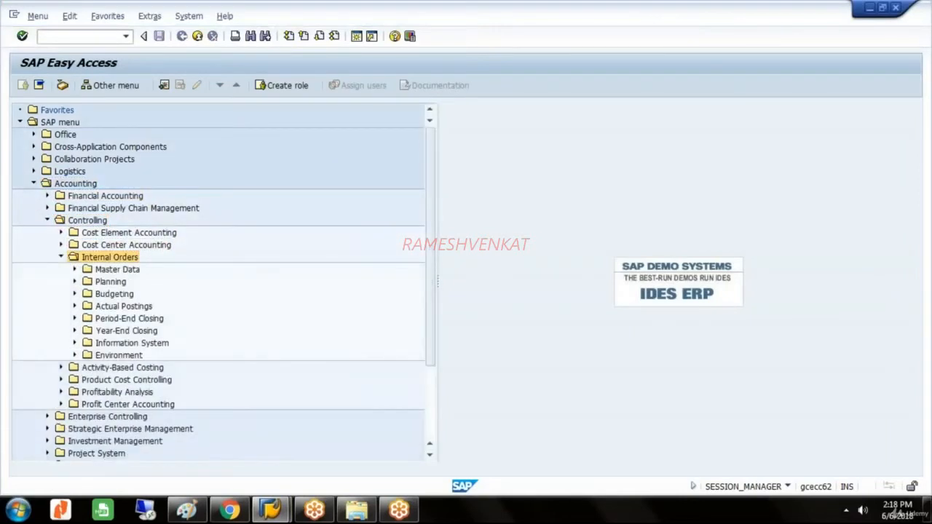
Open transaction KO01 - Create from the Order special functions in the internal orders master data
{"action": "key", "text": "Down"}
{"action": "key", "text": "Right"}
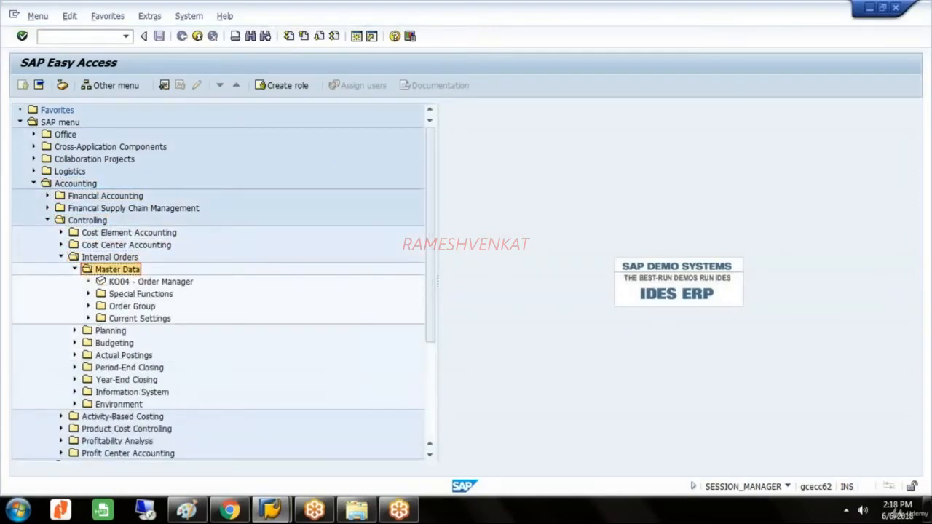
{"action": "key", "text": "Down"}
{"action": "key", "text": "Down"}
{"action": "key", "text": "Right"}
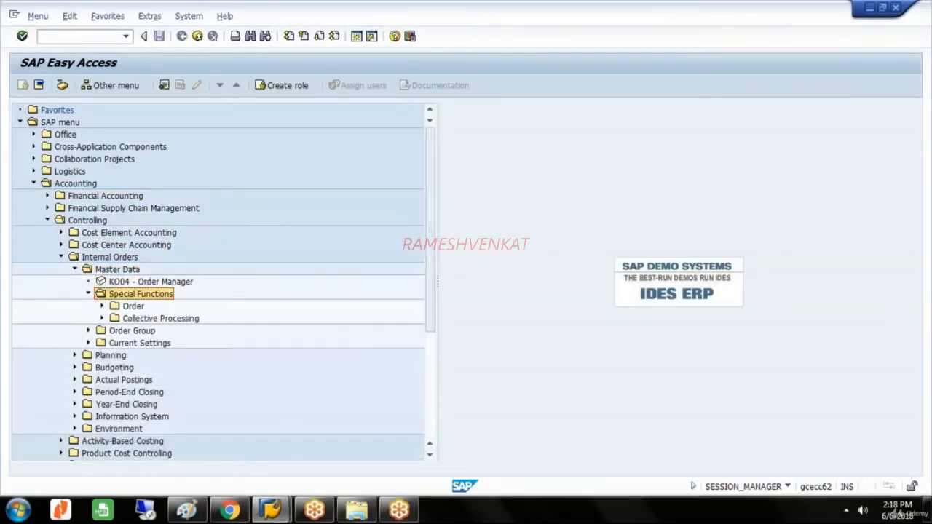
{"action": "key", "text": "Down"}
{"action": "key", "text": "Right"}
{"action": "key", "text": "Down"}
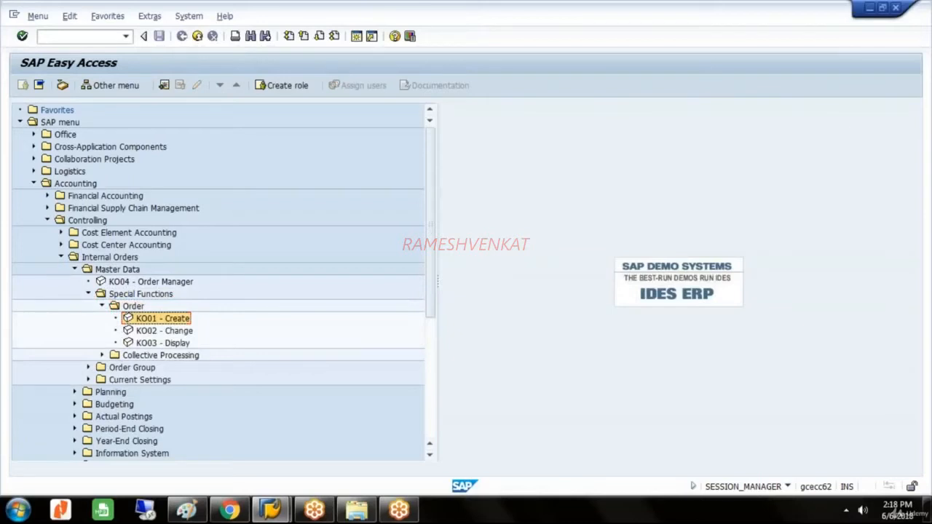
{"action": "key", "text": "Return"}
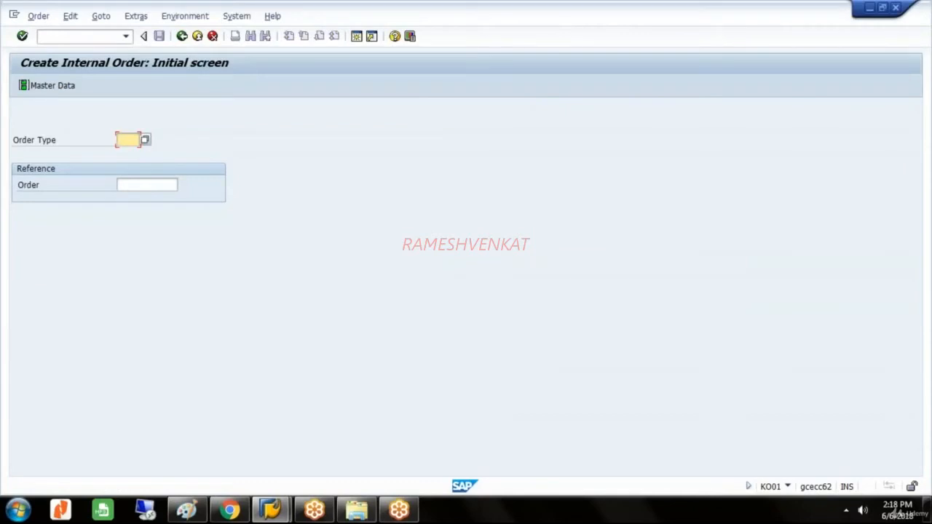
Start an internal order of type GLTE and enter GL followed by the telephone number as its order number
{"action": "type", "text": "GLTE"}
{"action": "key", "text": "Return"}
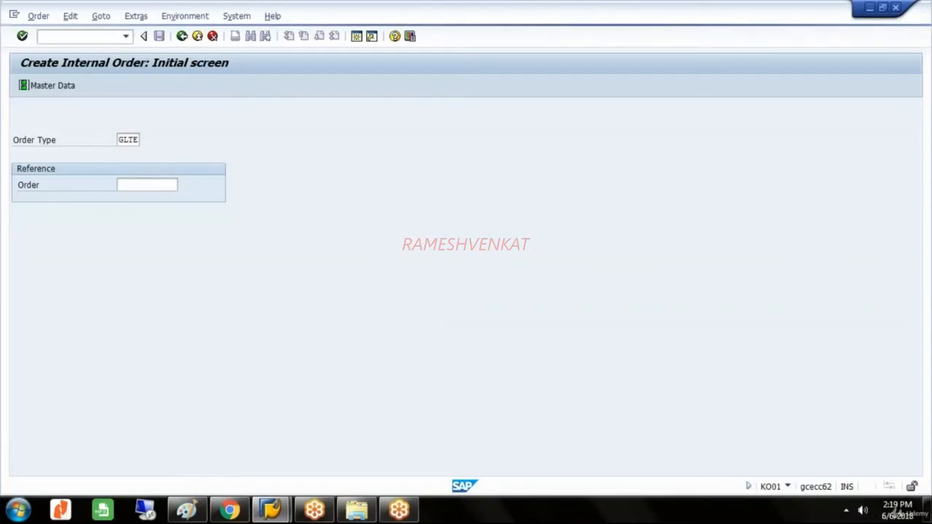
{"action": "type", "text": "GL9877"}
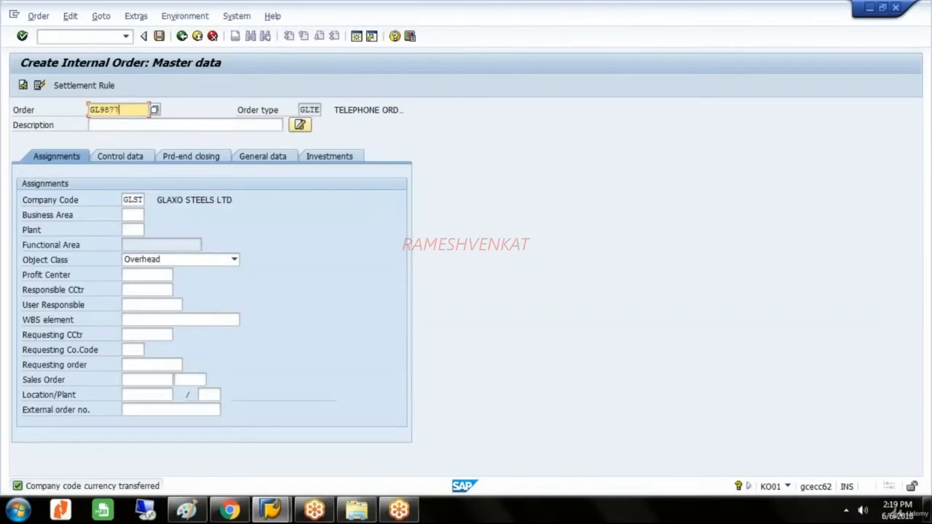
{"action": "type", "text": "665544"}
Describe the order as "TEL PH NO." followed by the same telephone number as in the order number
{"action": "left_click", "coordinate": [158, 124]}
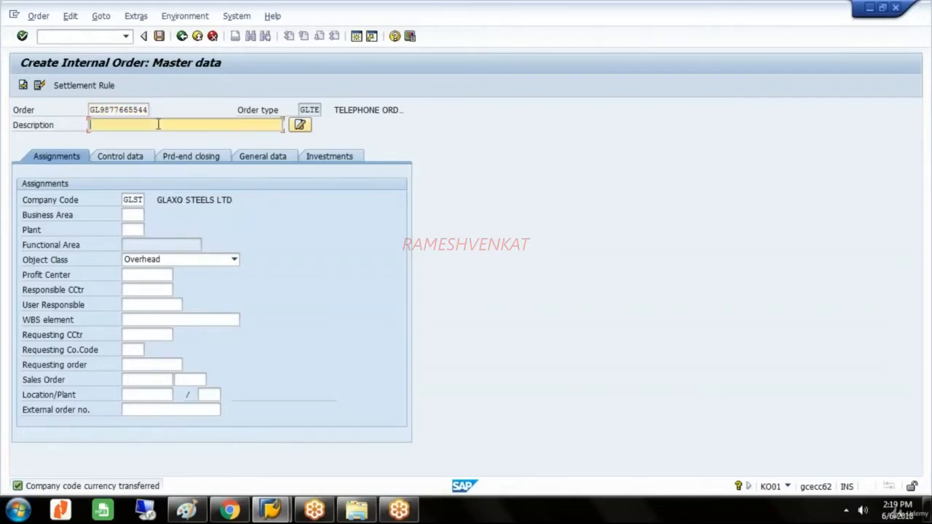
{"action": "type", "text": "T"}
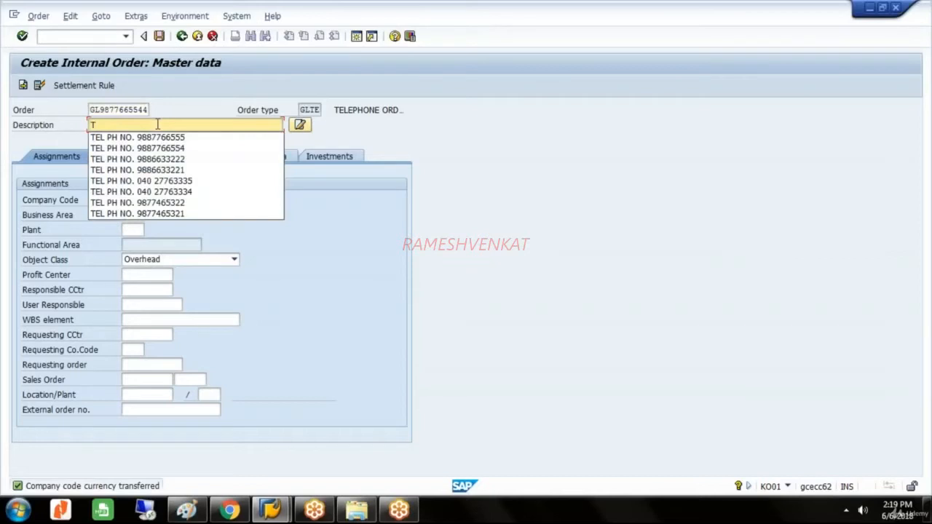
{"action": "left_click", "coordinate": [159, 137]}
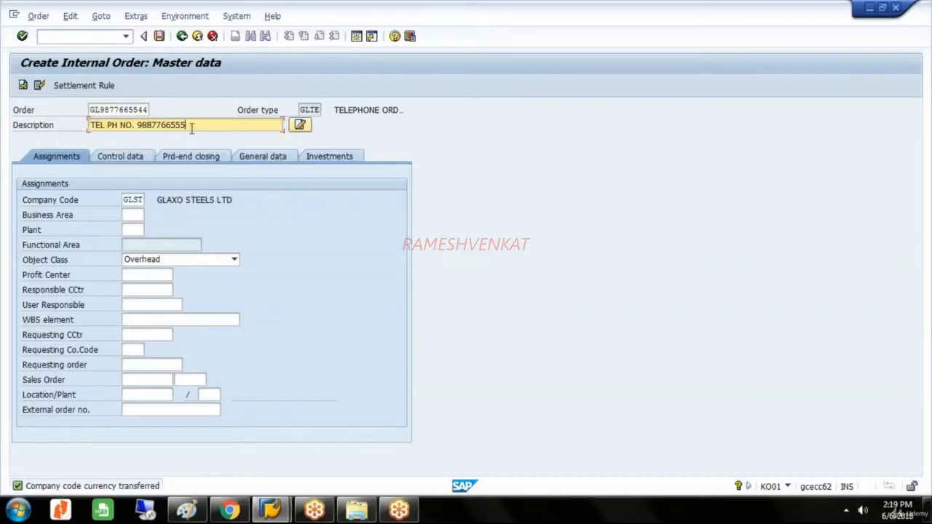
{"action": "key", "text": "BackSpace"}
{"action": "key", "text": "BackSpace"}
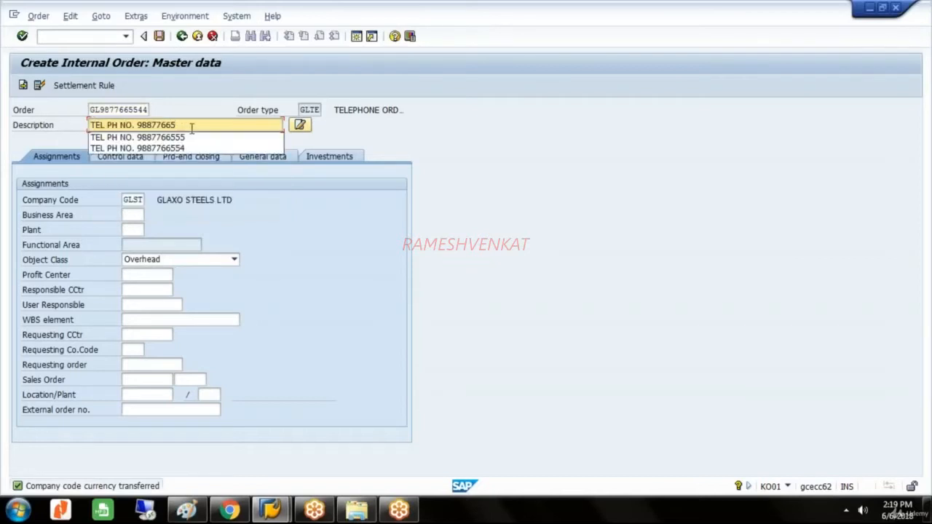
{"action": "key", "text": "BackSpace"}
{"action": "key", "text": "BackSpace"}
{"action": "key", "text": "BackSpace"}
{"action": "key", "text": "BackSpace"}
{"action": "key", "text": "BackSpace"}
{"action": "key", "text": "BackSpace"}
{"action": "type", "text": "77"}
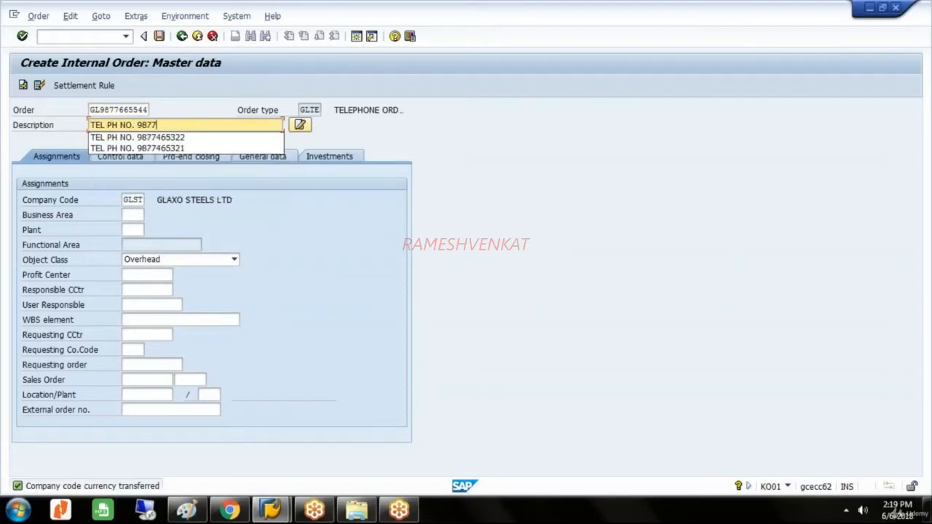
{"action": "type", "text": "665544"}
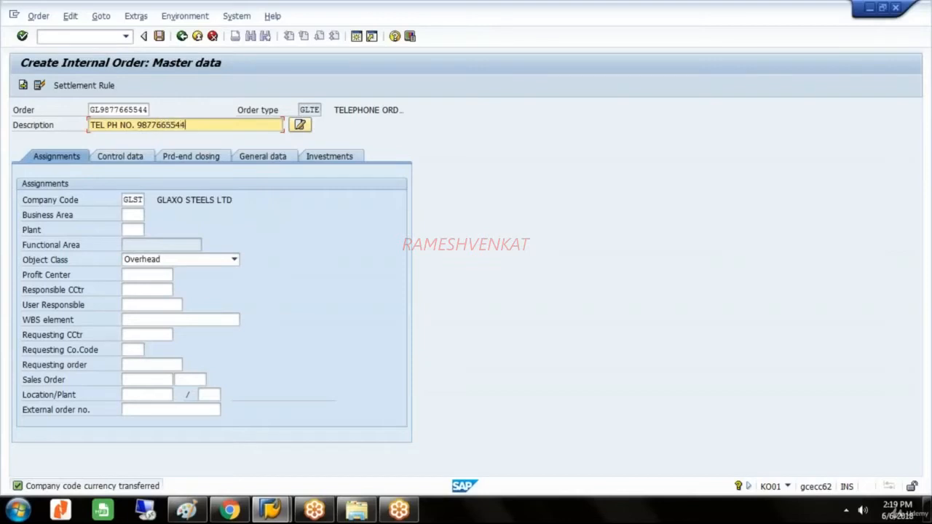
Assign business area GLLO to the order, then mark it as a statistical order and save it
{"action": "left_click", "coordinate": [134, 214]}
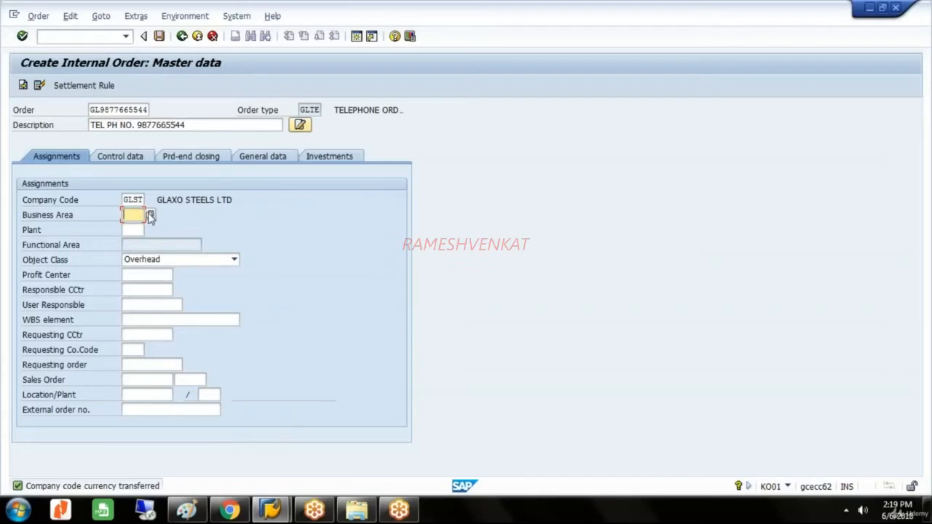
{"action": "type", "text": "GLLO"}
{"action": "left_click", "coordinate": [142, 162]}
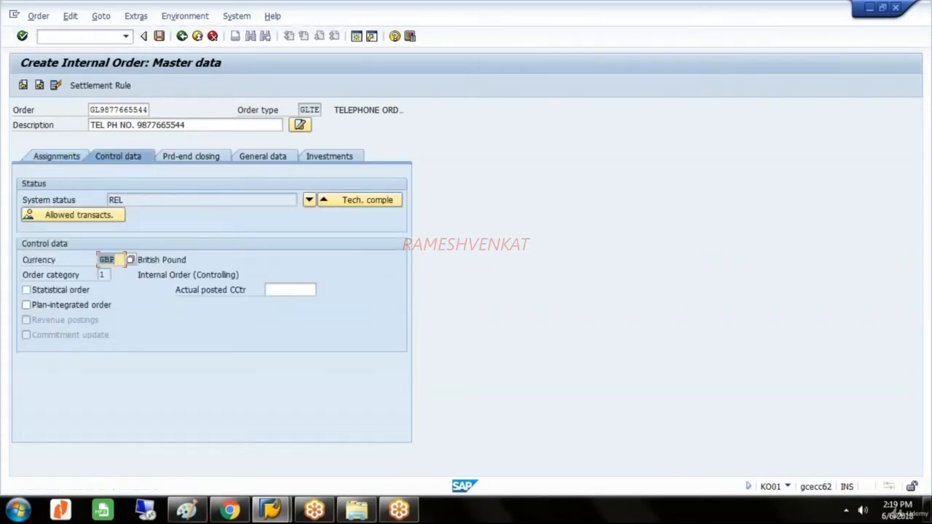
{"action": "left_click", "coordinate": [27, 292]}
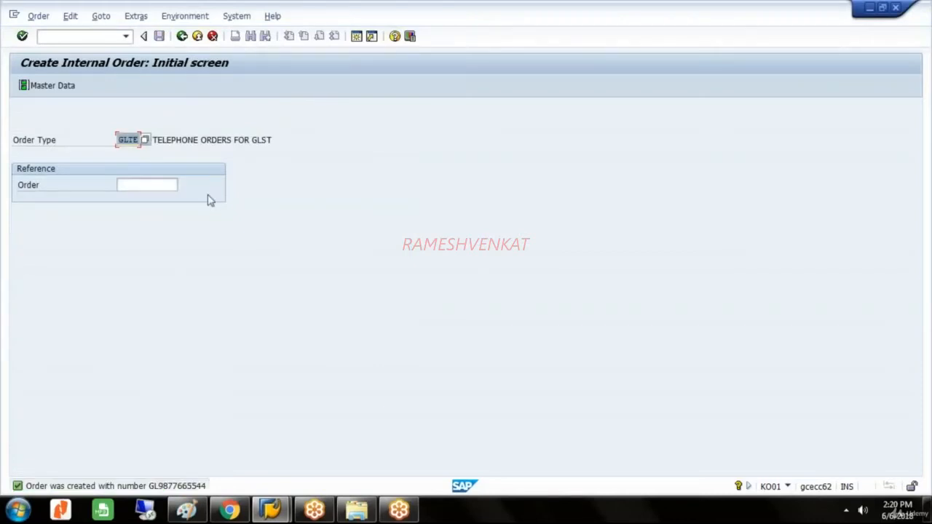
Start another GLTE order with the saved telephone order as its reference
{"action": "left_click", "coordinate": [149, 188]}
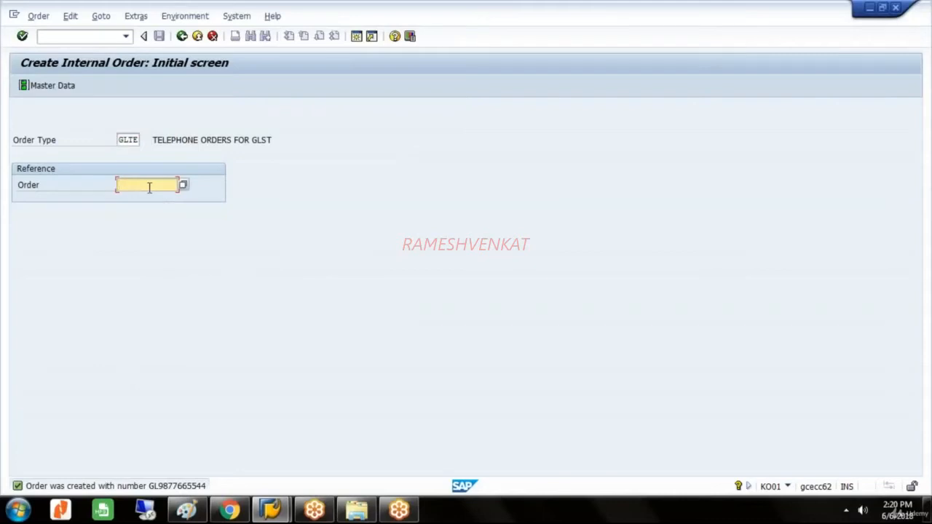
{"action": "left_click", "coordinate": [183, 186]}
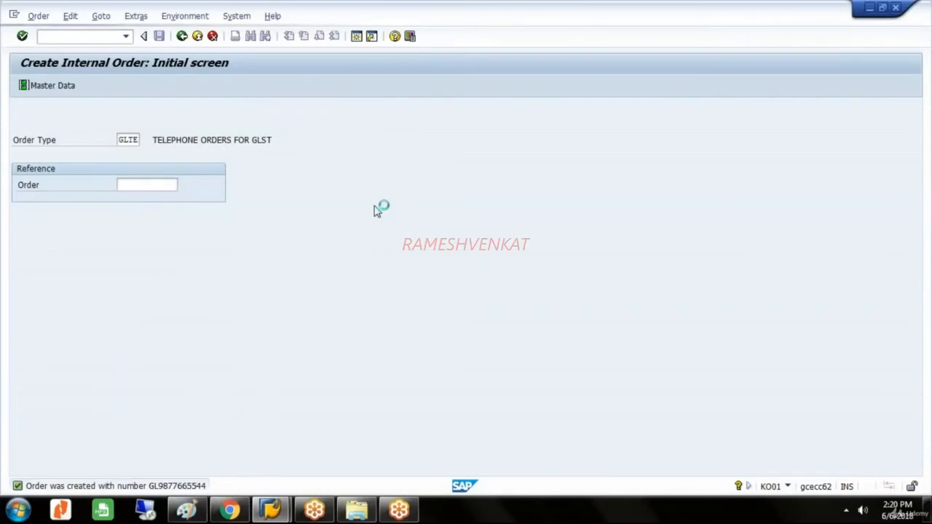
{"action": "left_click", "coordinate": [473, 473]}
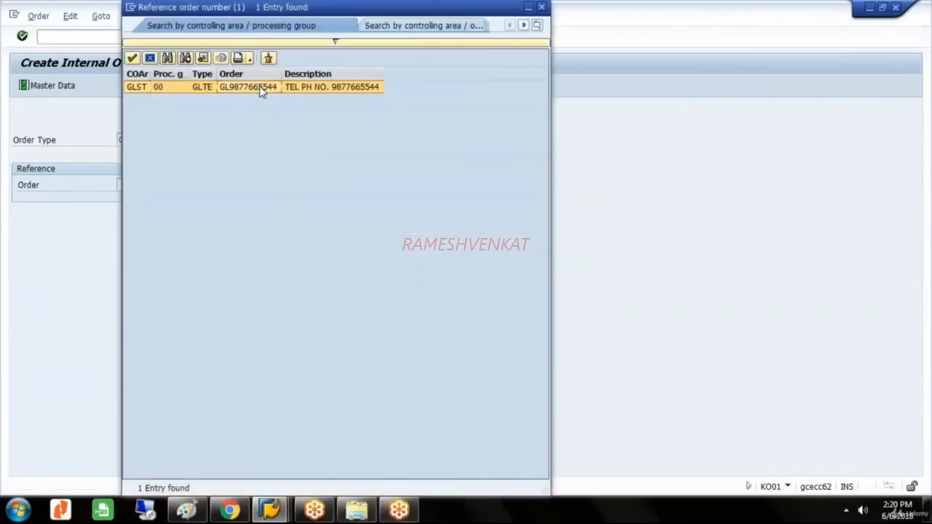
{"action": "double_click", "coordinate": [260, 89]}
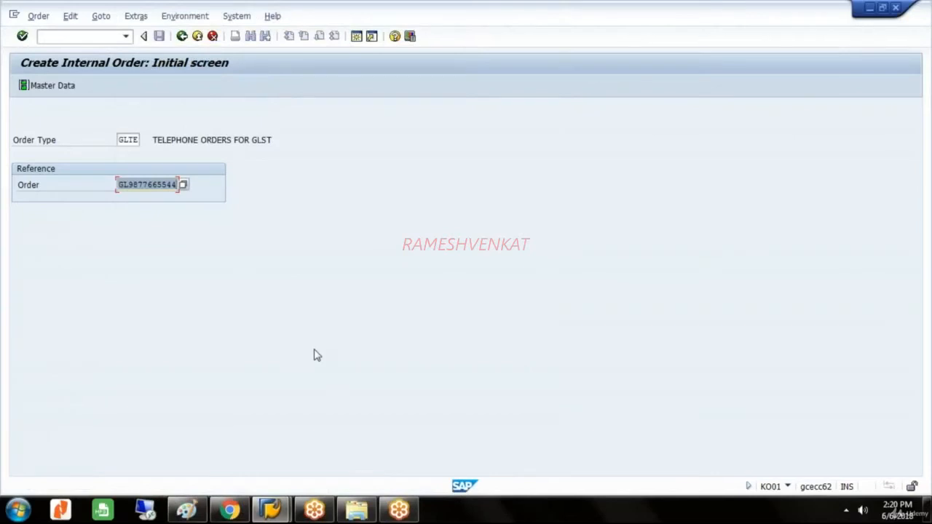
{"action": "key", "text": "Return"}
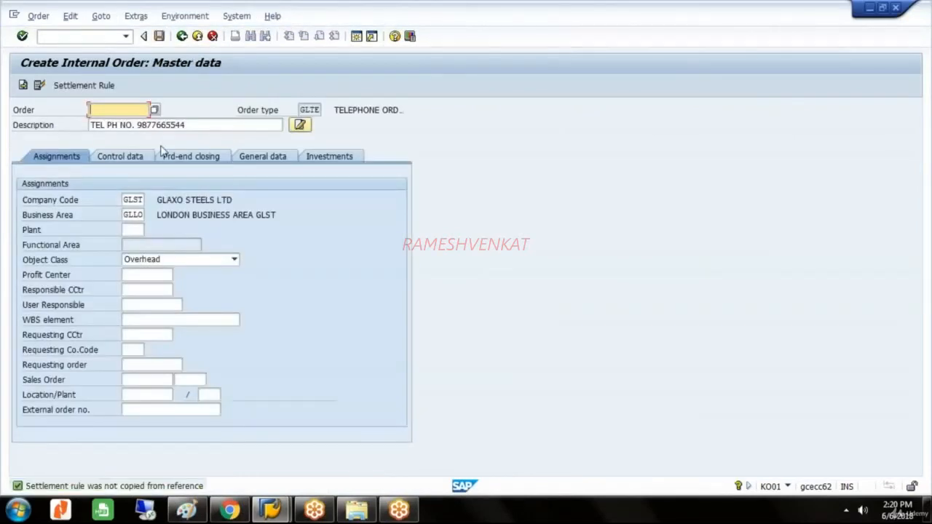
Enter GL followed by the second telephone number, one higher than the first, as the new order's number
{"action": "type", "text": "G"}
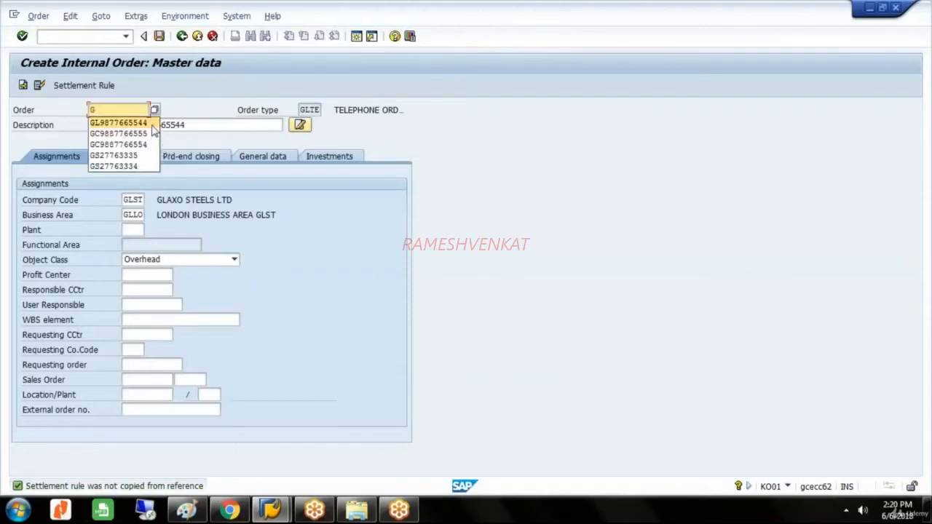
{"action": "left_click", "coordinate": [152, 124]}
{"action": "key", "text": "BackSpace"}
{"action": "type", "text": "5545"}
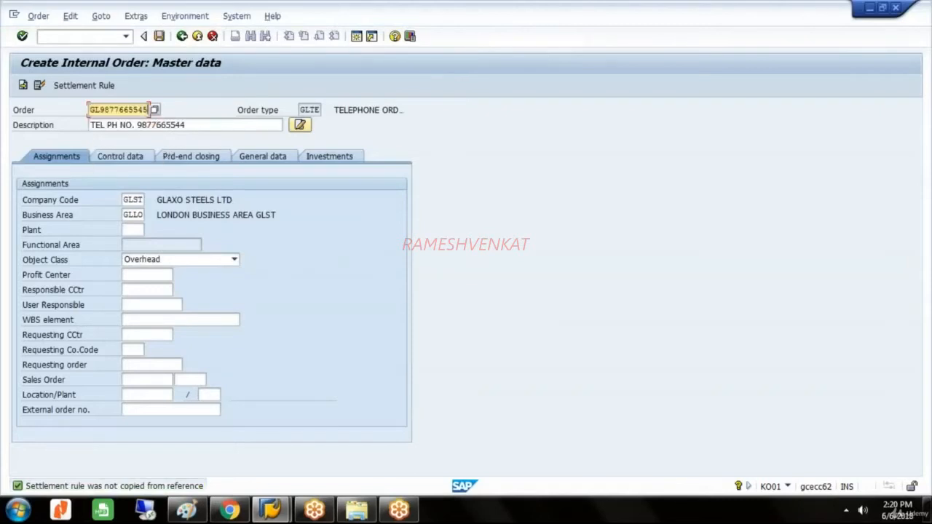
Change the telephone number in the description to match the new order, save it and leave order creation
{"action": "left_click", "coordinate": [194, 127]}
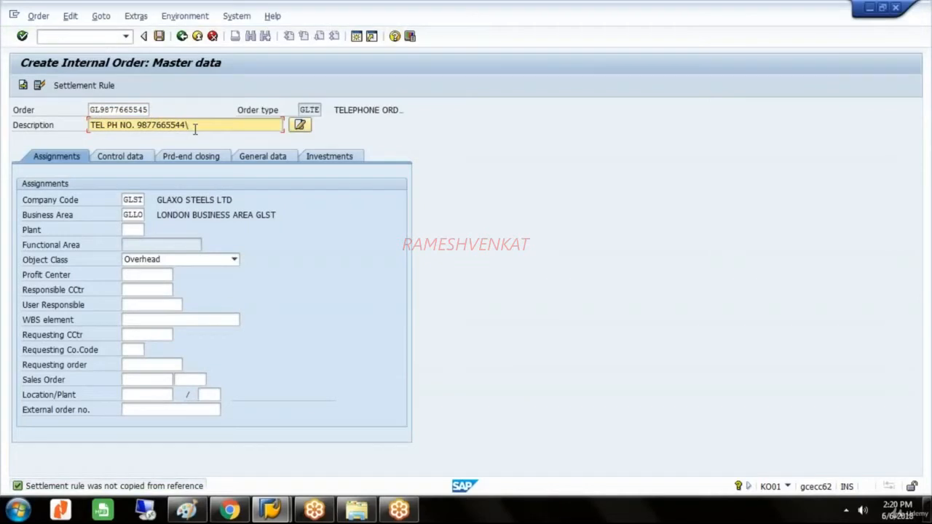
{"action": "type", "text": "5"}
{"action": "left_click", "coordinate": [120, 156]}
{"action": "left_click", "coordinate": [196, 126]}
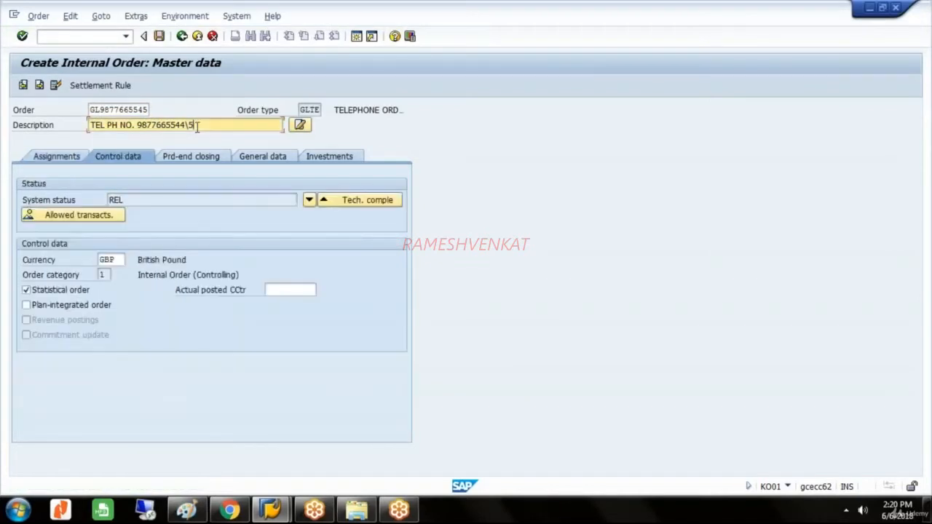
{"action": "key", "text": "BackSpace"}
{"action": "key", "text": "BackSpace"}
{"action": "type", "text": "5"}
{"action": "left_click", "coordinate": [159, 37]}
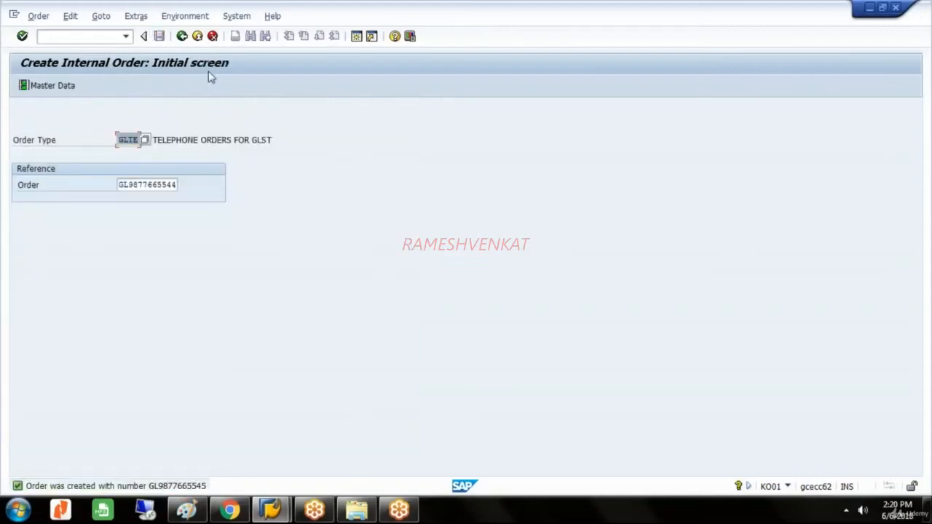
{"action": "left_click", "coordinate": [182, 35]}
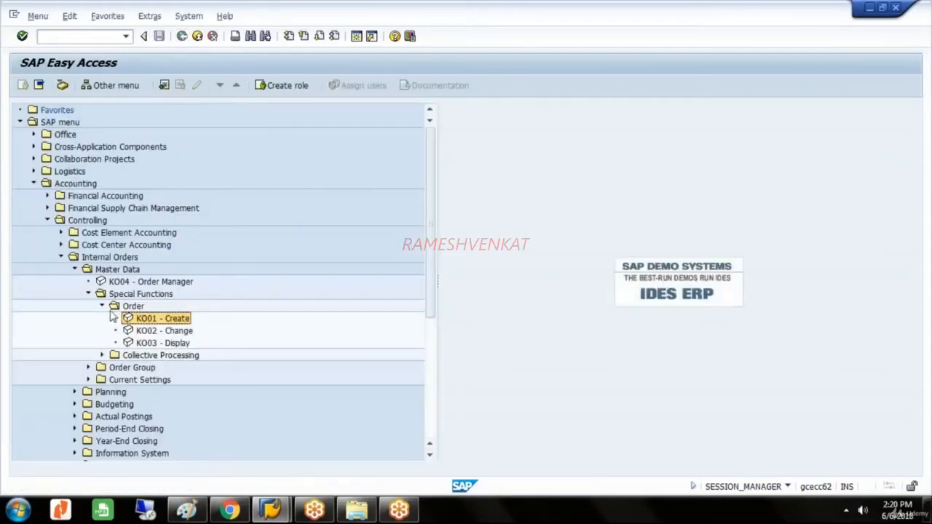
Open order group creation (KOH1) under the Internal Orders master data
{"action": "left_click", "coordinate": [102, 306]}
{"action": "left_click", "coordinate": [88, 295]}
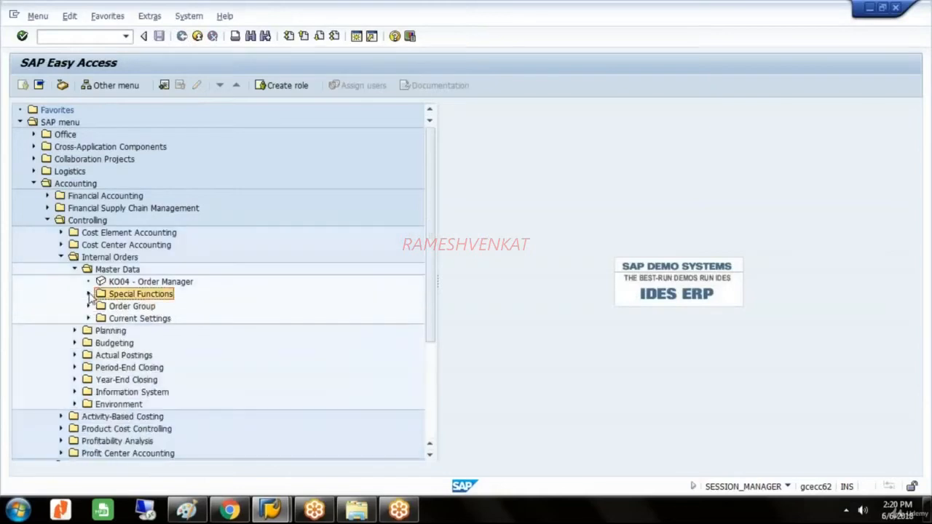
{"action": "left_click", "coordinate": [123, 310]}
{"action": "double_click", "coordinate": [122, 312]}
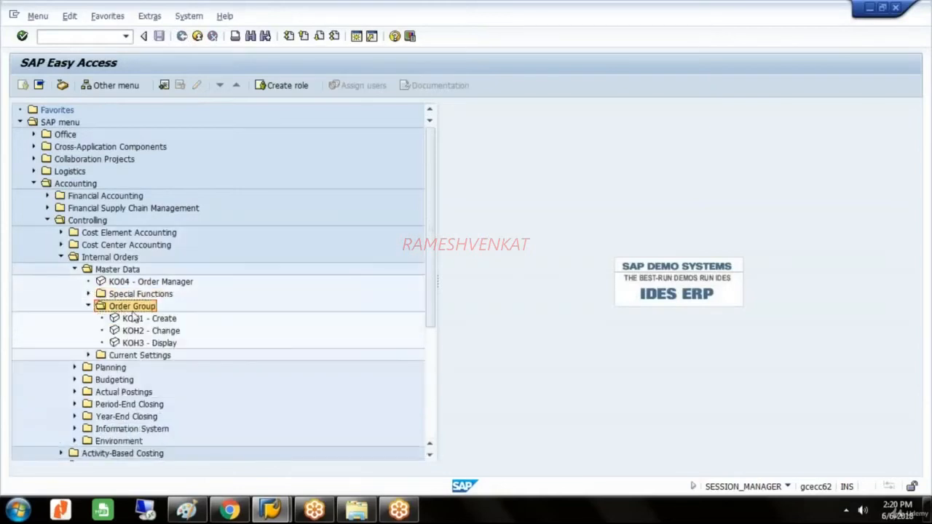
{"action": "left_click", "coordinate": [148, 321]}
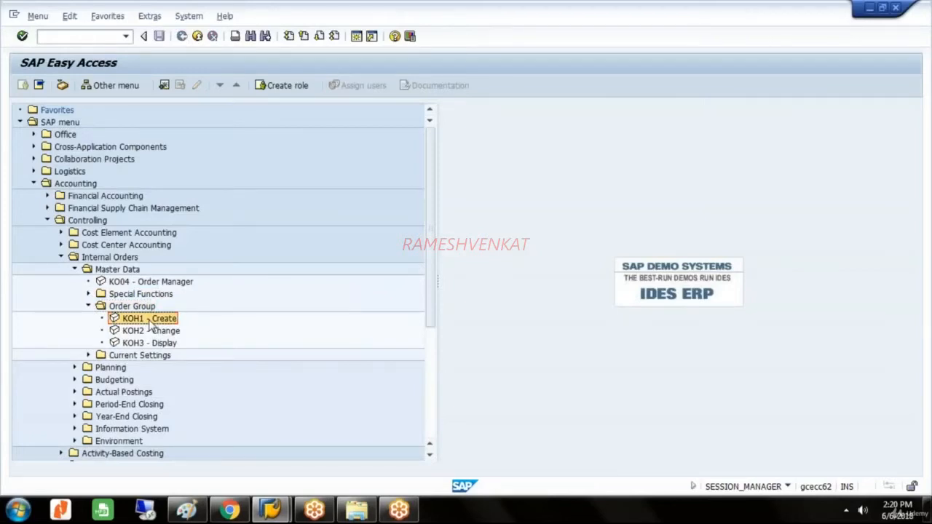
{"action": "double_click", "coordinate": [149, 321]}
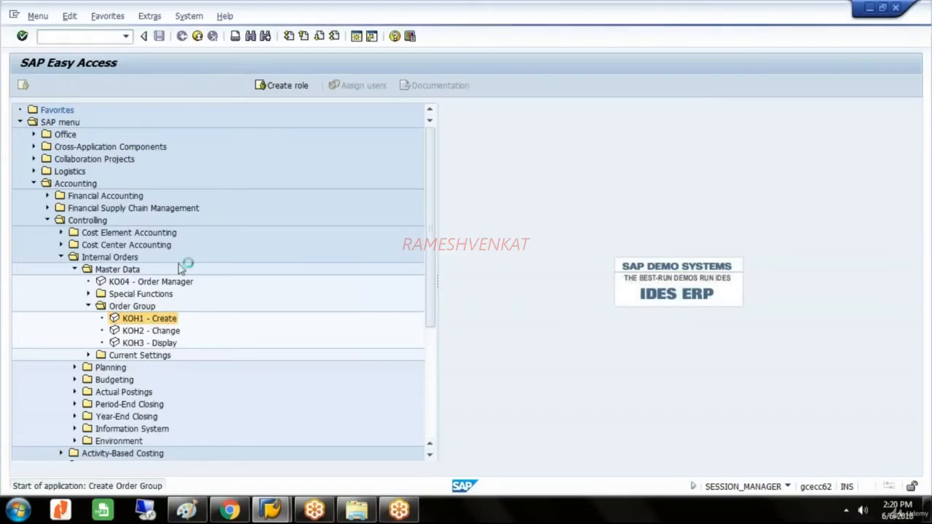
Start order group GLSTTEL and describe it as TELEPHONE ORDERS FOR GLST
{"action": "type", "text": "GLSTTEL"}
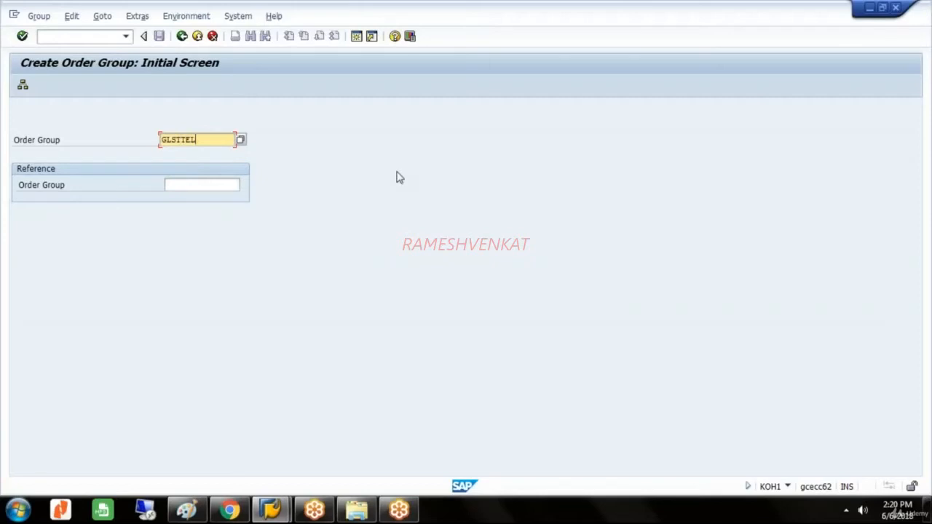
{"action": "key", "text": "Return"}
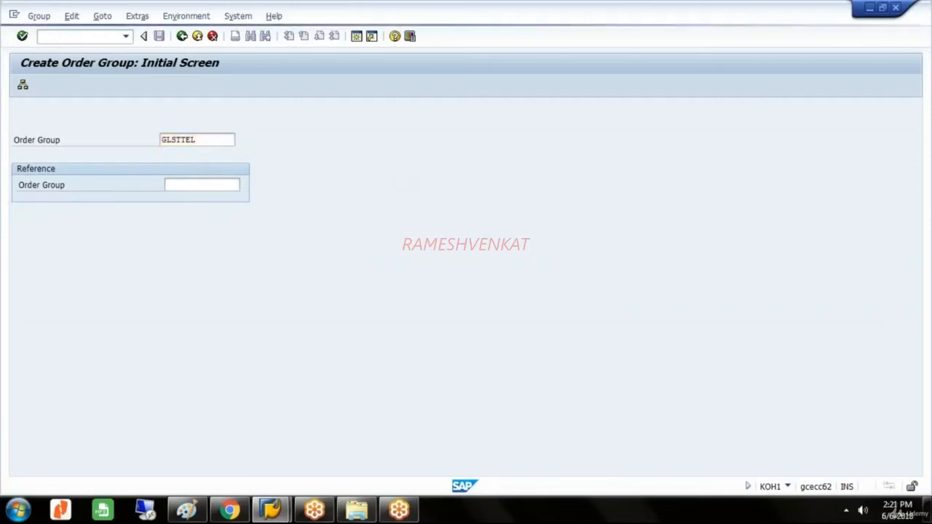
{"action": "type", "text": "TELEPHONE ORD"}
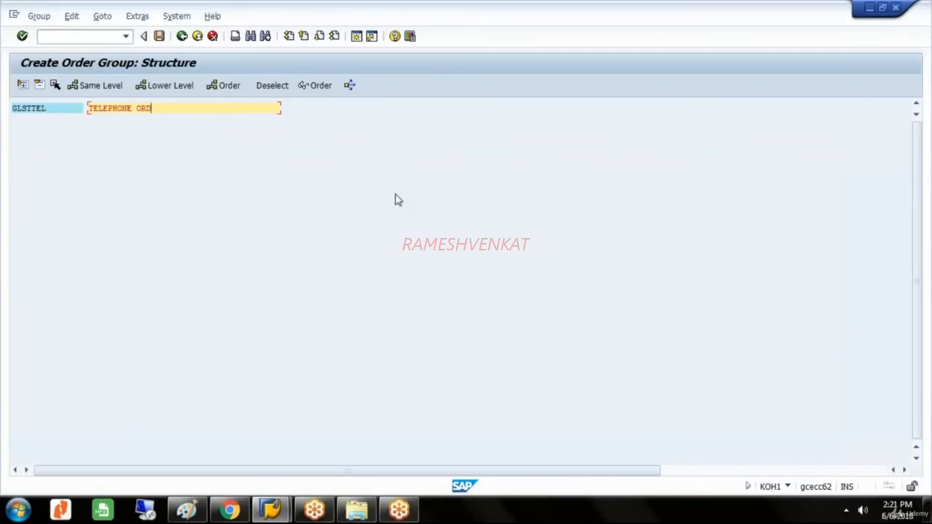
{"action": "type", "text": "ERS FOR GL"}
Add both saved GLTE telephone orders to the order group, then save it and leave order group creation
{"action": "left_click", "coordinate": [229, 85]}
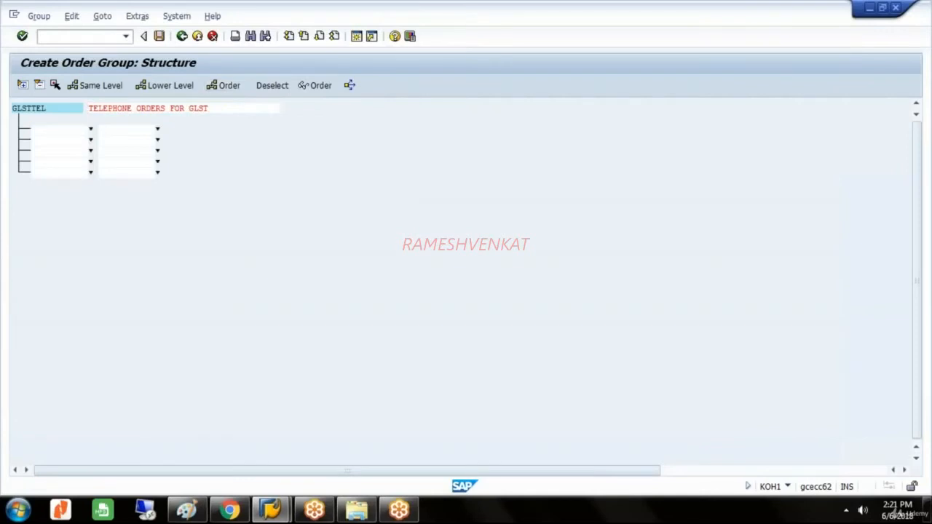
{"action": "key", "text": "F4"}
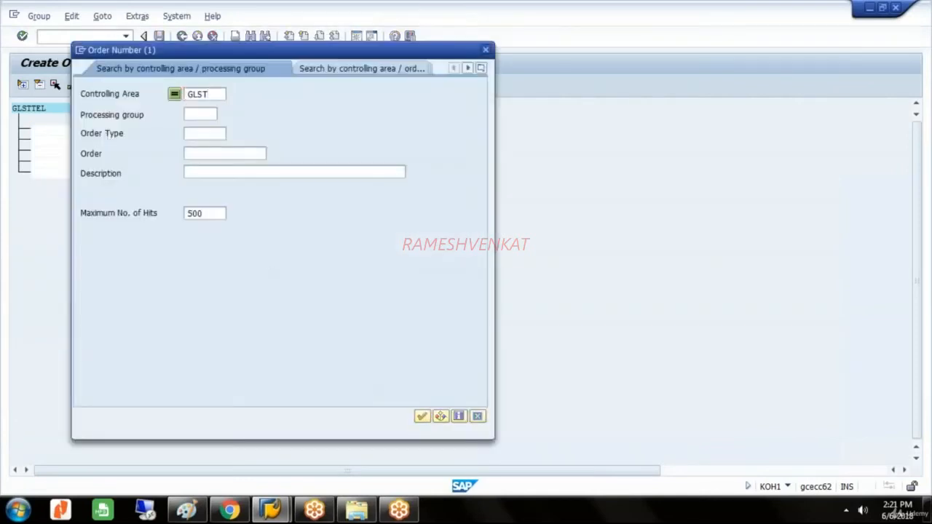
{"action": "left_click", "coordinate": [422, 417]}
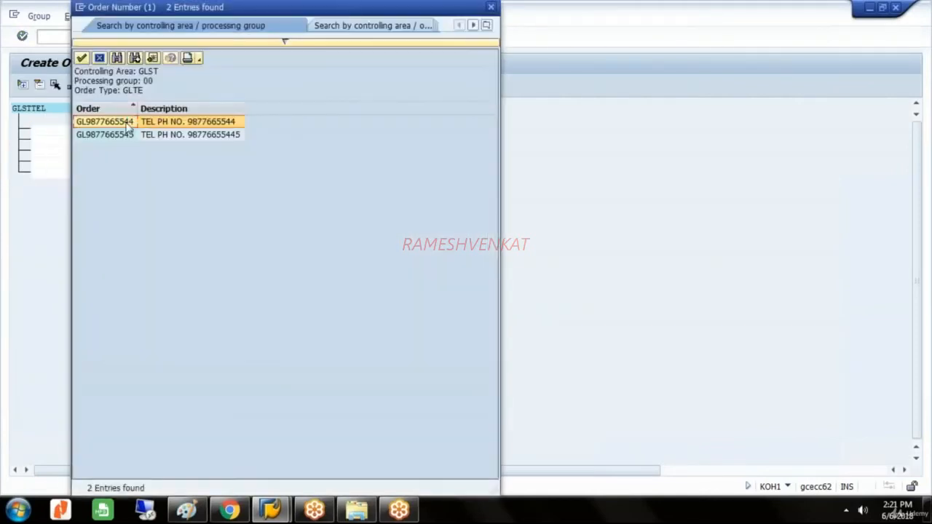
{"action": "double_click", "coordinate": [120, 122]}
{"action": "left_click", "coordinate": [90, 129]}
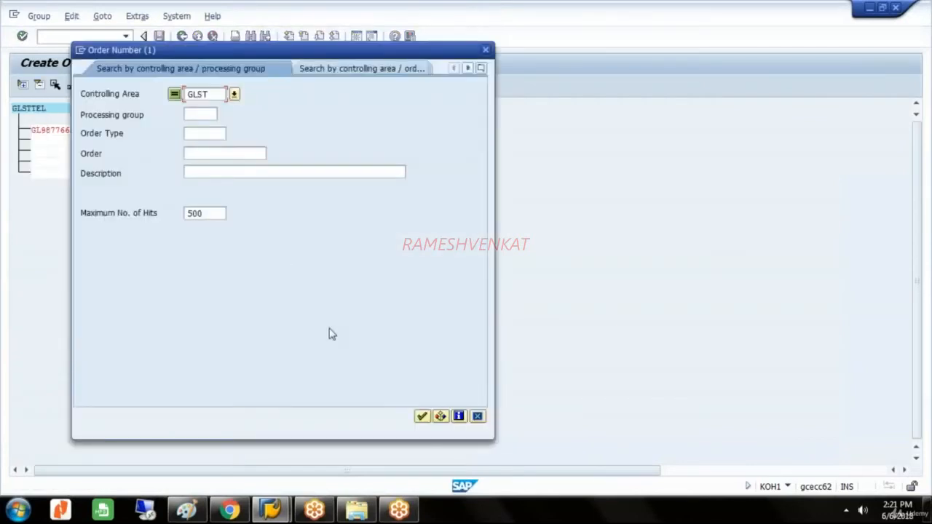
{"action": "key", "text": "Return"}
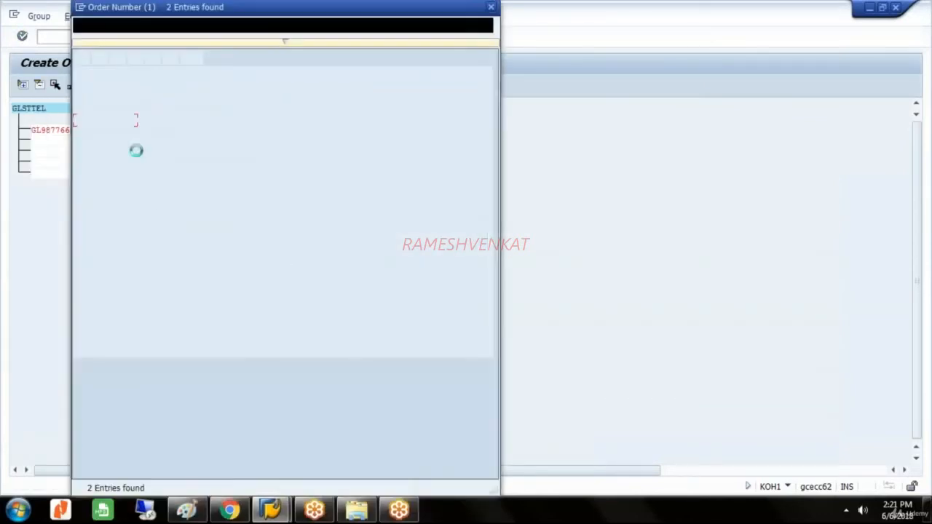
{"action": "double_click", "coordinate": [112, 135]}
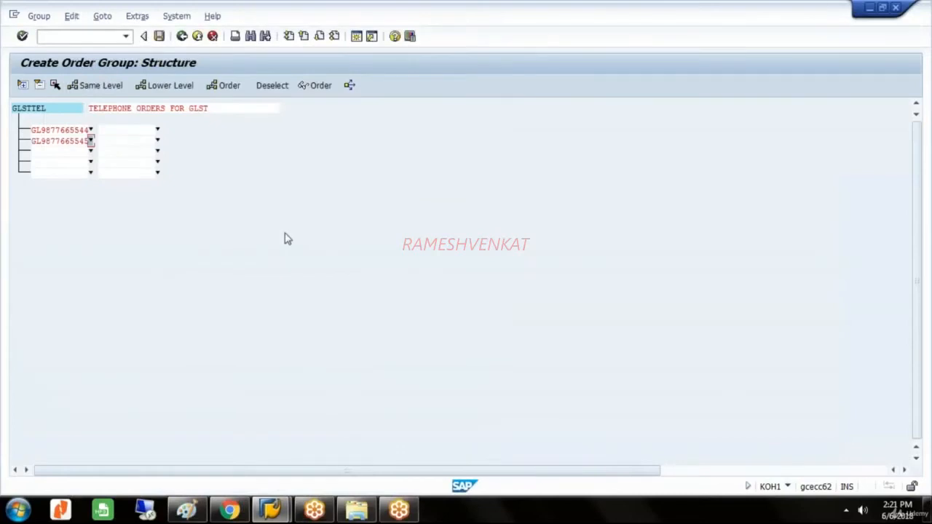
{"action": "key", "text": "ctrl+s"}
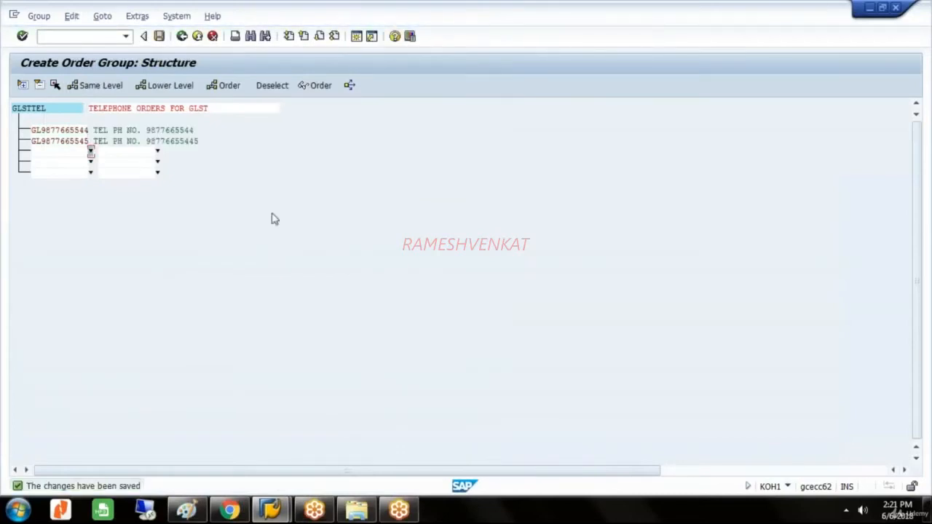
{"action": "left_click", "coordinate": [183, 37]}
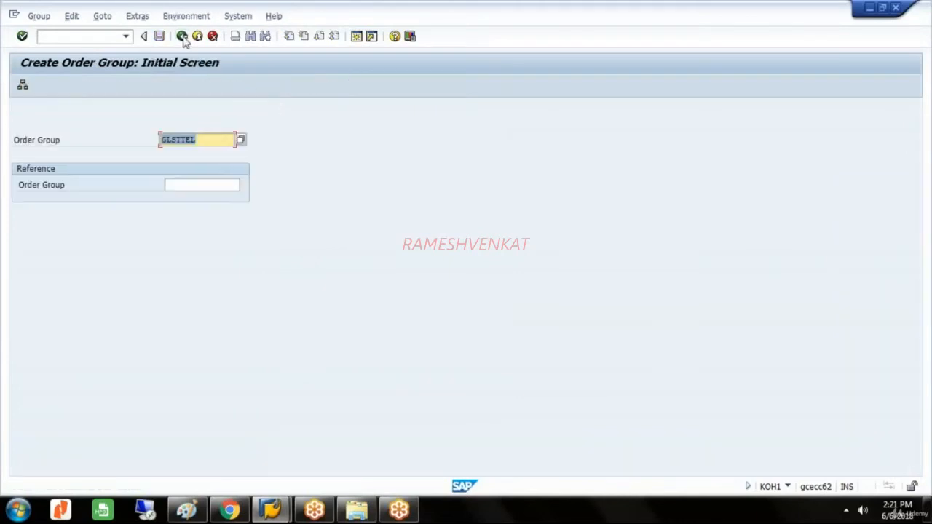
{"action": "left_click", "coordinate": [182, 37]}
Start a G/L account posting with transaction F-02 and set the document date to 06.06.2018
{"action": "left_click", "coordinate": [88, 37]}
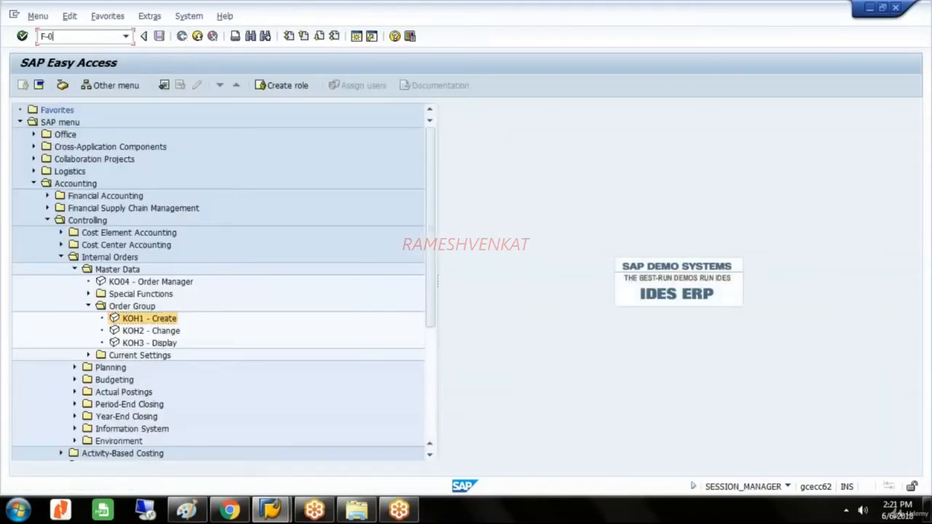
{"action": "type", "text": "F-02"}
{"action": "key", "text": "Return"}
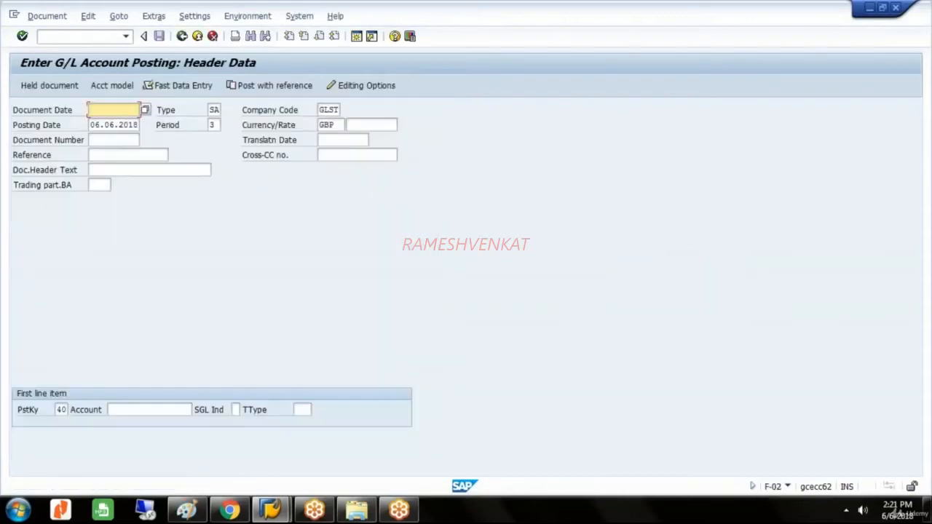
{"action": "type", "text": "06"}
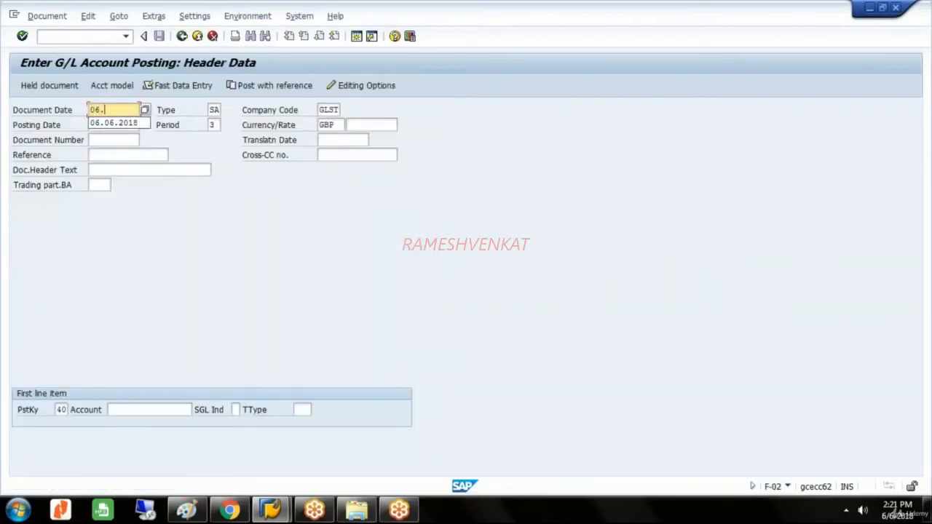
{"action": "type", "text": ".06.2018"}
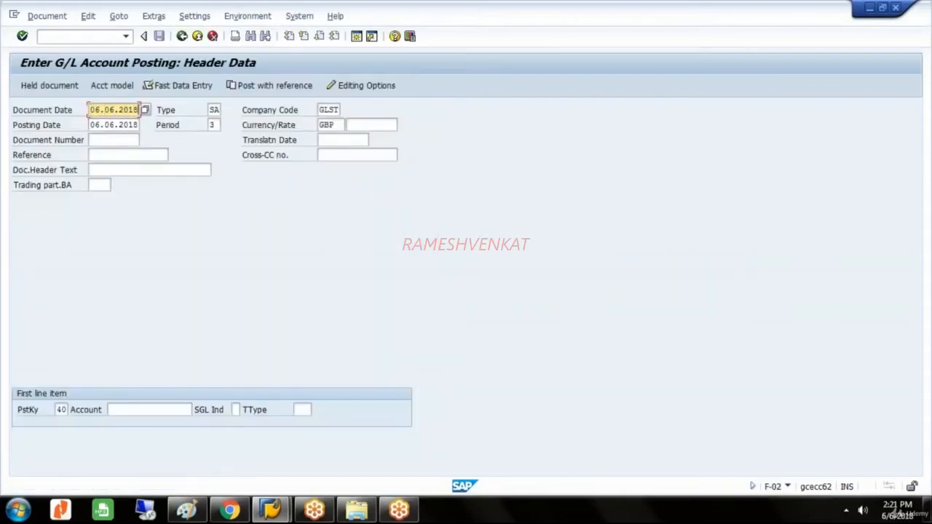
Look up TELEPHONE EXPENSES A/C as the first line item's account with posting key 40 and continue to its item details
{"action": "left_click", "coordinate": [156, 409]}
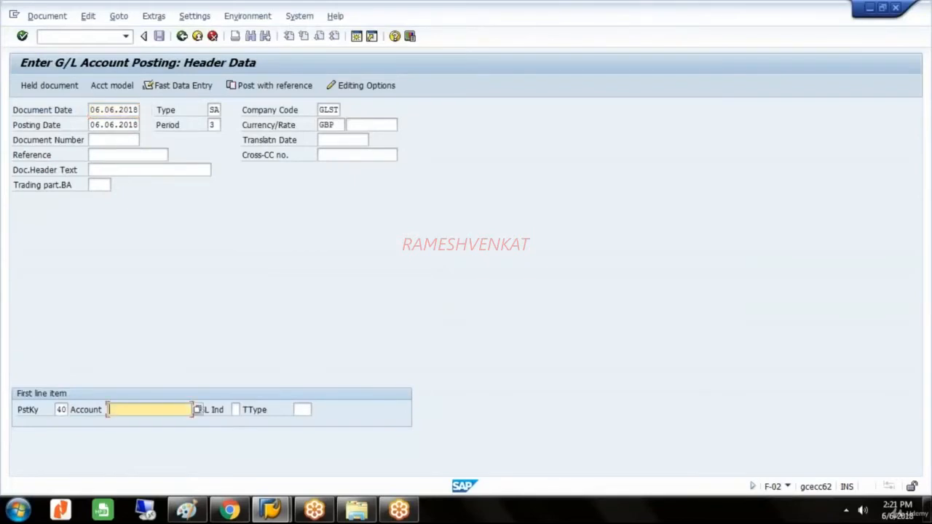
{"action": "left_click", "coordinate": [198, 410]}
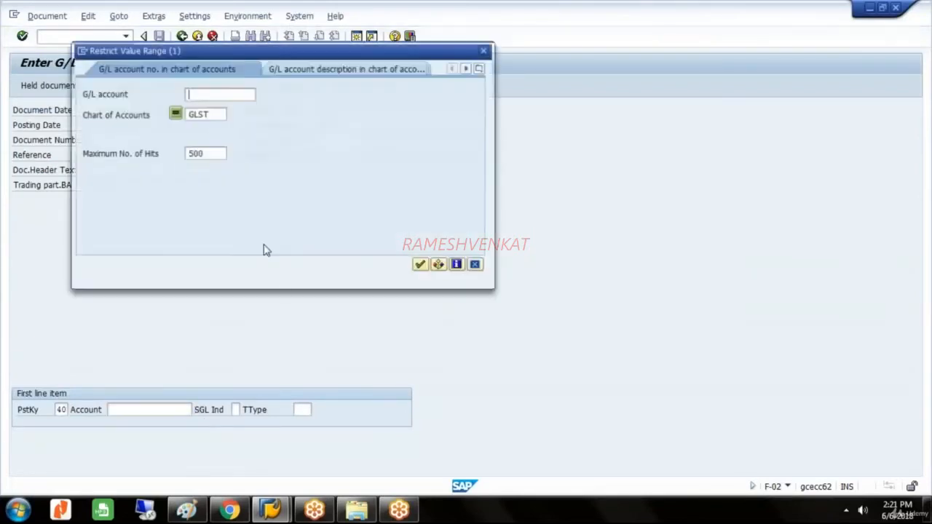
{"action": "left_click", "coordinate": [421, 265]}
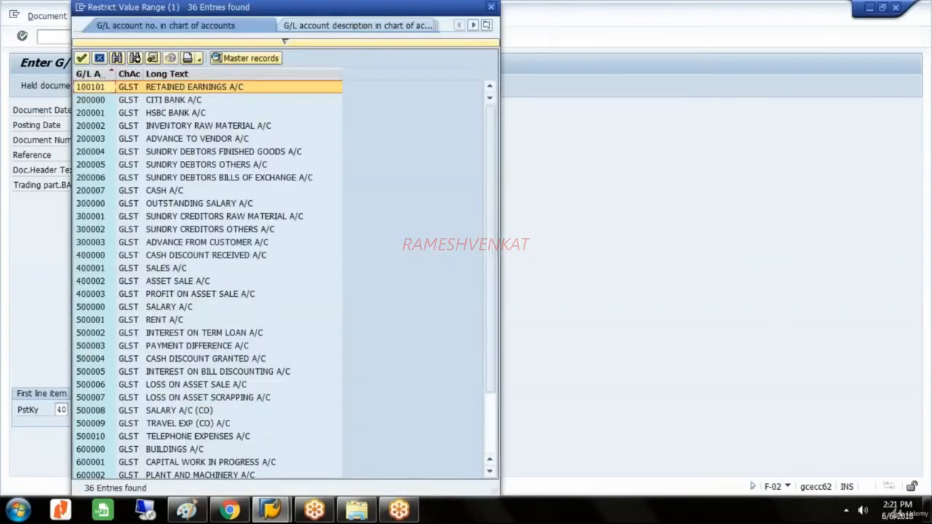
{"action": "left_click", "coordinate": [244, 437]}
{"action": "double_click", "coordinate": [243, 437]}
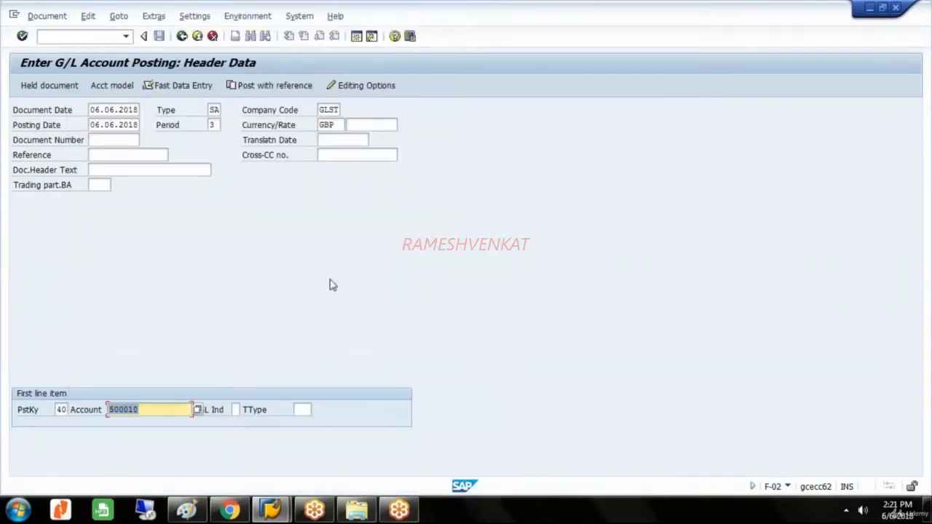
{"action": "key", "text": "Return"}
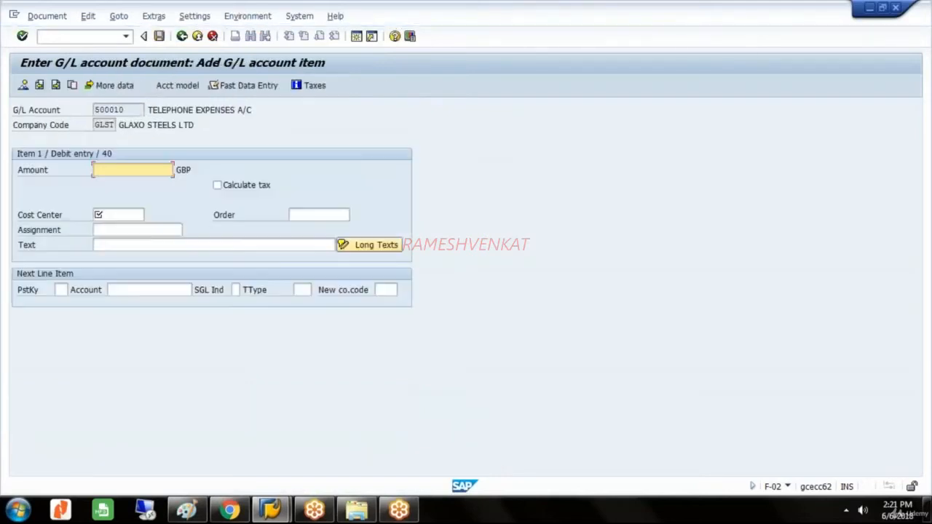
Set the debit item's amount to 650000 GBP and its cost center to DEPART A
{"action": "type", "text": "650000"}
{"action": "left_click", "coordinate": [102, 215]}
{"action": "type", "text": "D"}
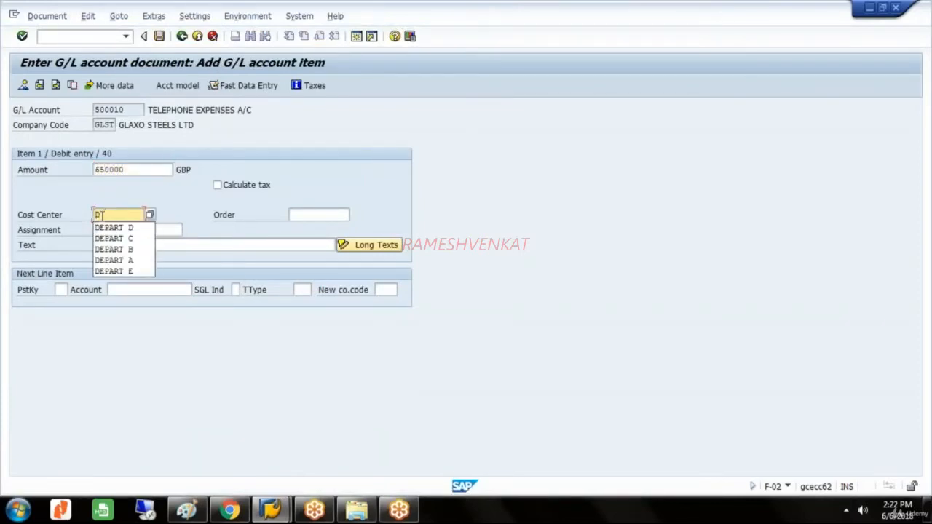
{"action": "left_click", "coordinate": [110, 260]}
Assign the first telephone order to the debit item and enter TELEPHONE EXPENSES as its text
{"action": "left_click", "coordinate": [331, 214]}
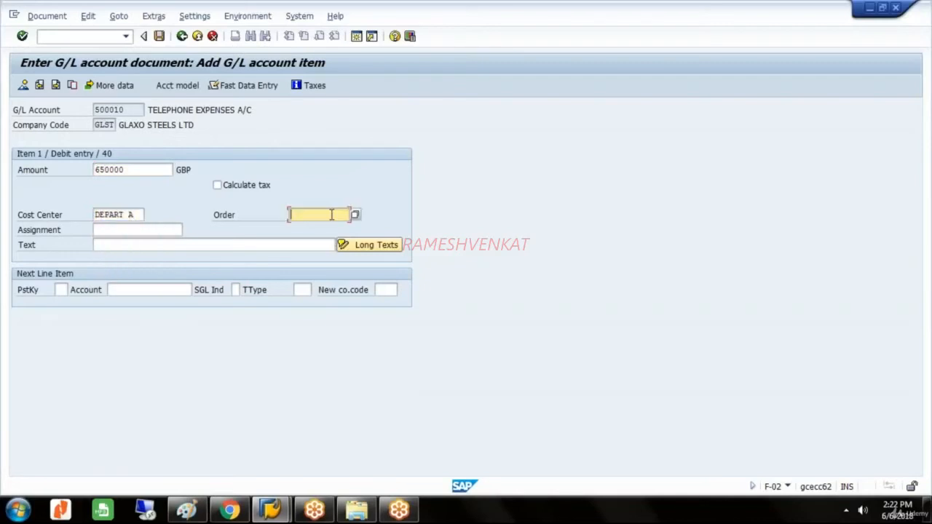
{"action": "left_click", "coordinate": [354, 215]}
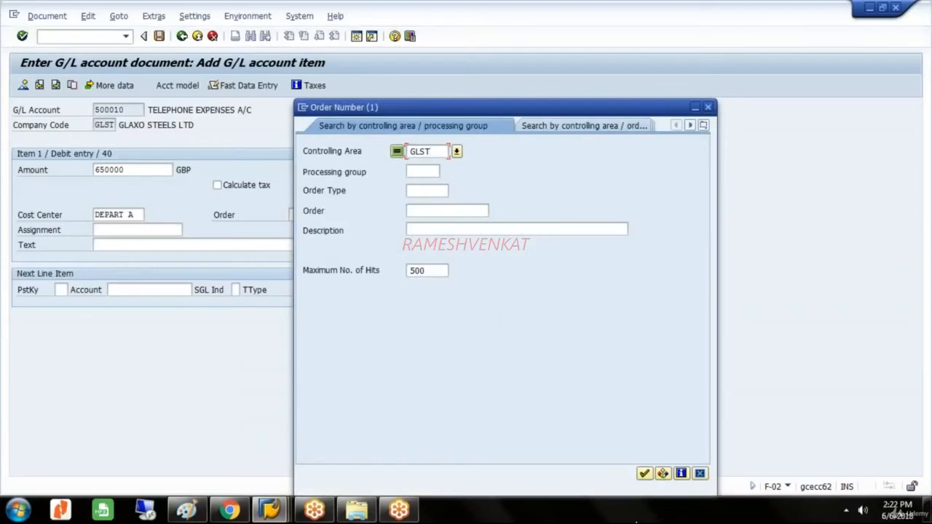
{"action": "left_click", "coordinate": [645, 474]}
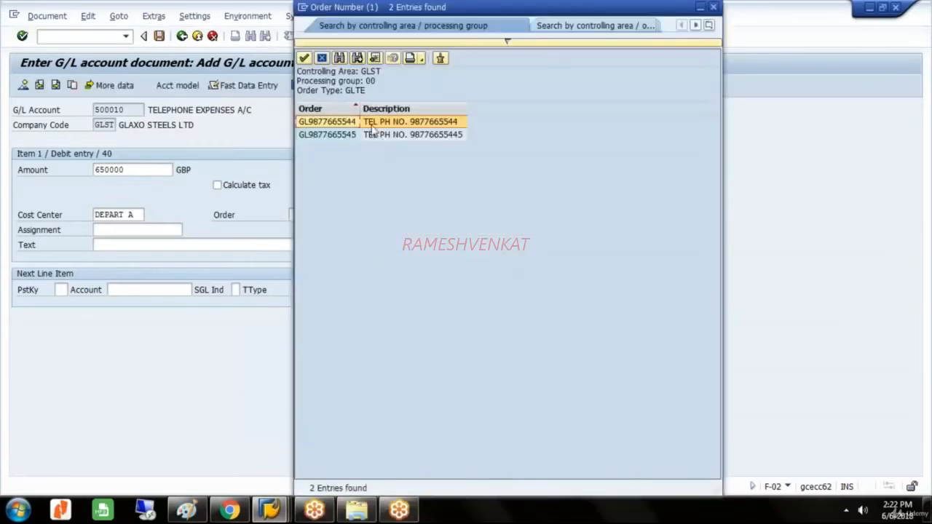
{"action": "double_click", "coordinate": [372, 127]}
{"action": "left_click", "coordinate": [243, 244]}
{"action": "type", "text": "TELEPHONE EX"}
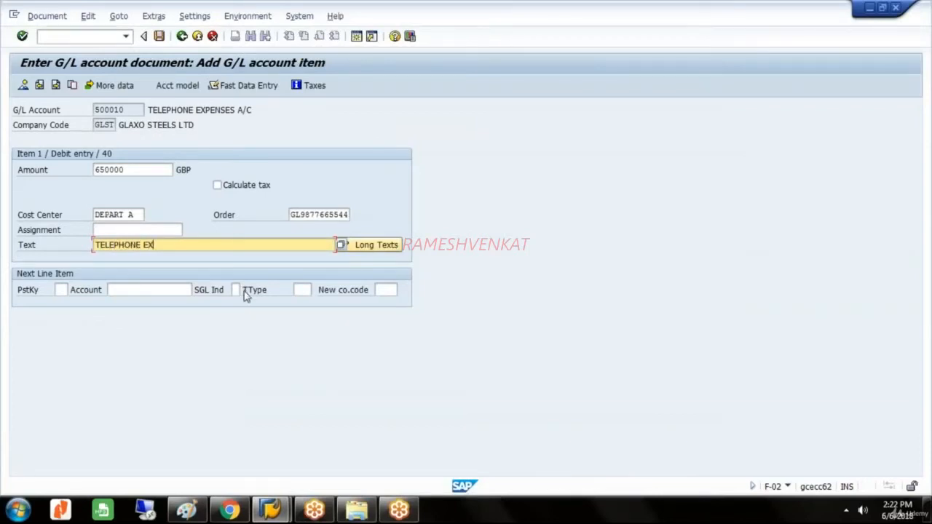
{"action": "type", "text": "PENS"}
Set the next line item to posting key 50 and G/L account 200000, then continue to its details
{"action": "key", "text": "Tab"}
{"action": "type", "text": "50"}
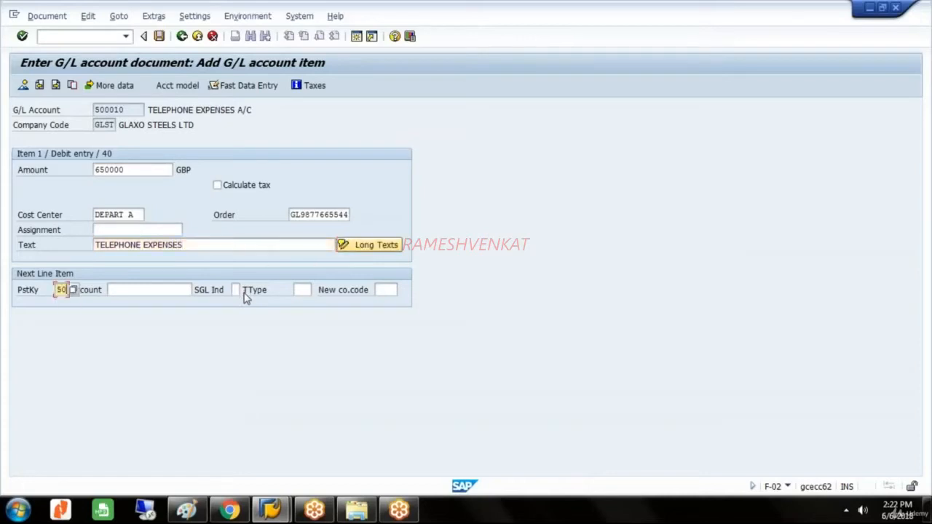
{"action": "key", "text": "Tab"}
{"action": "type", "text": "200000"}
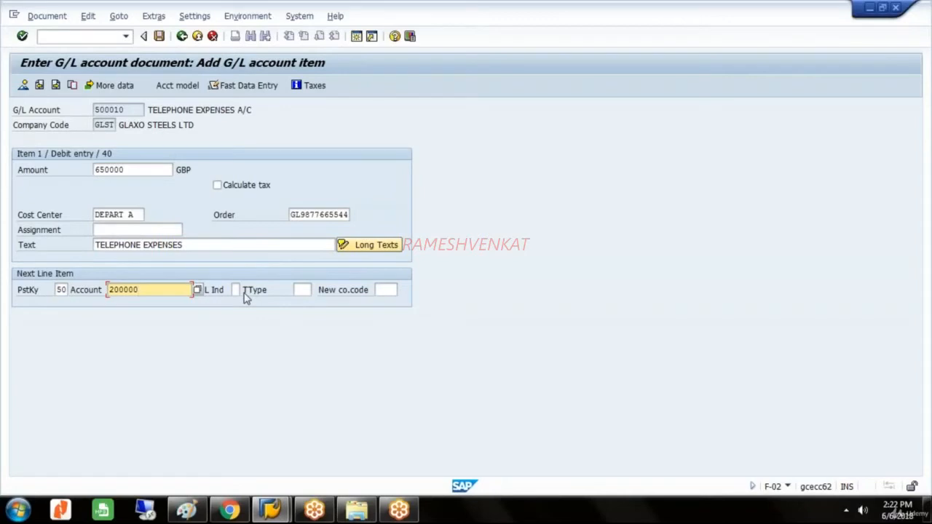
{"action": "key", "text": "Return"}
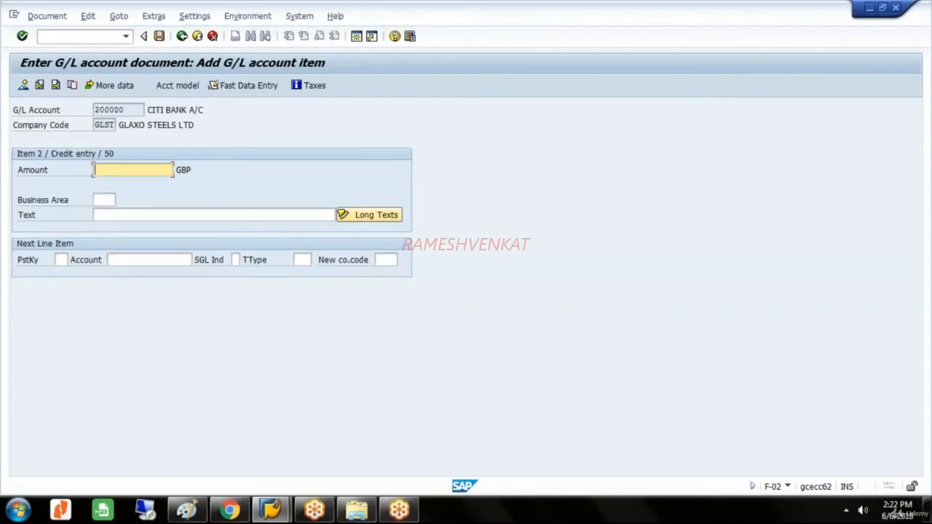
Enter * as the credit item's amount and + as its text, then post the document
{"action": "left_click", "coordinate": [186, 215]}
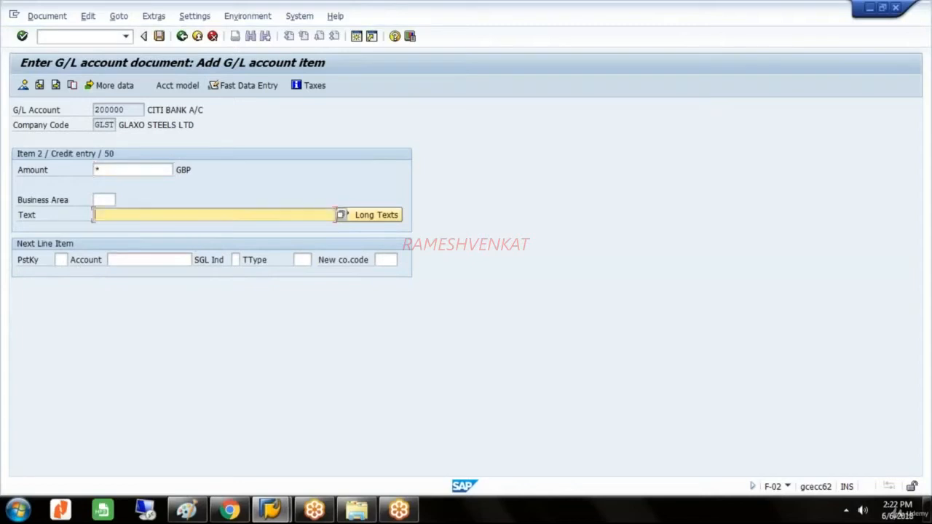
{"action": "left_click", "coordinate": [47, 15]}
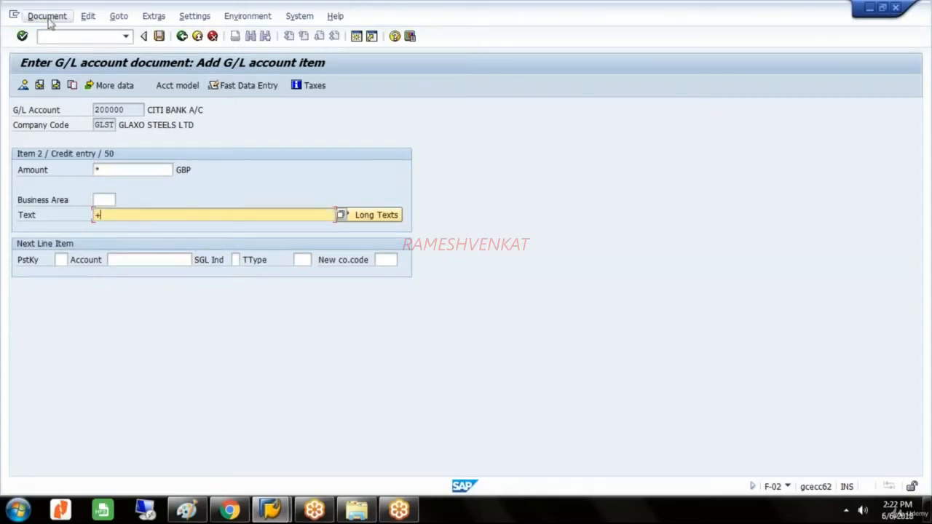
{"action": "left_click", "coordinate": [45, 77]}
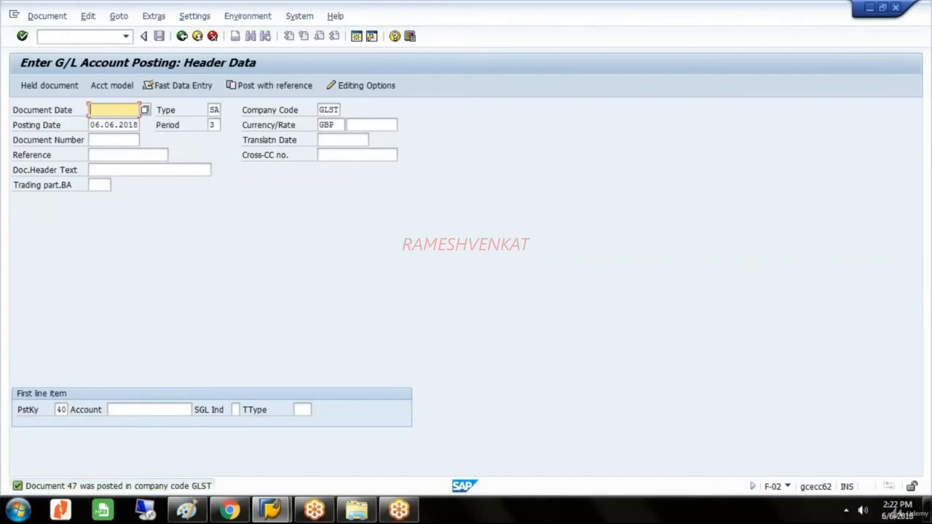
Enter document date 06.06.2018 and G/L account 500010 with posting key 40 for the first line item, then continue to its details
{"action": "type", "text": "0"}
{"action": "left_click", "coordinate": [138, 123]}
{"action": "left_click", "coordinate": [152, 409]}
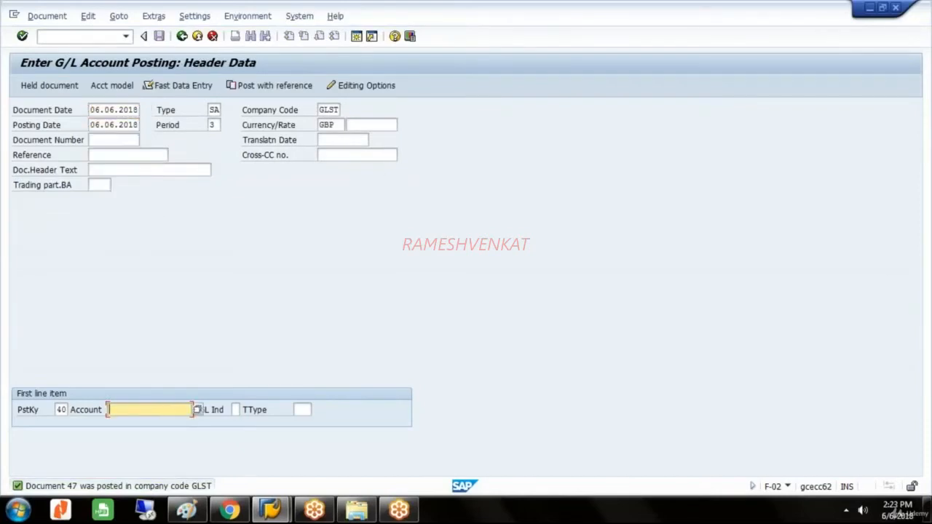
{"action": "type", "text": "5"}
{"action": "left_click", "coordinate": [147, 309]}
{"action": "key", "text": "Return"}
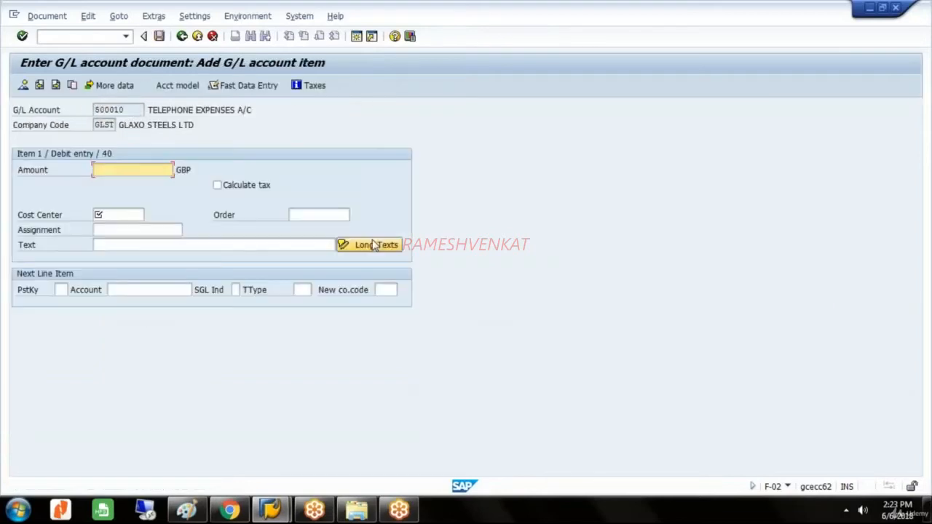
Set the debit item's amount to 750000 GBP and its cost center to DEPART B
{"action": "type", "text": "750000"}
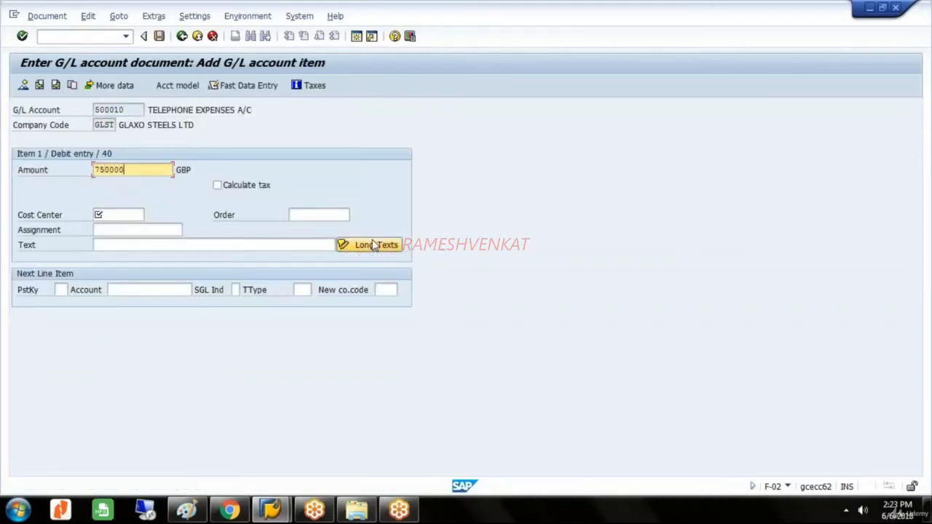
{"action": "left_click", "coordinate": [127, 214]}
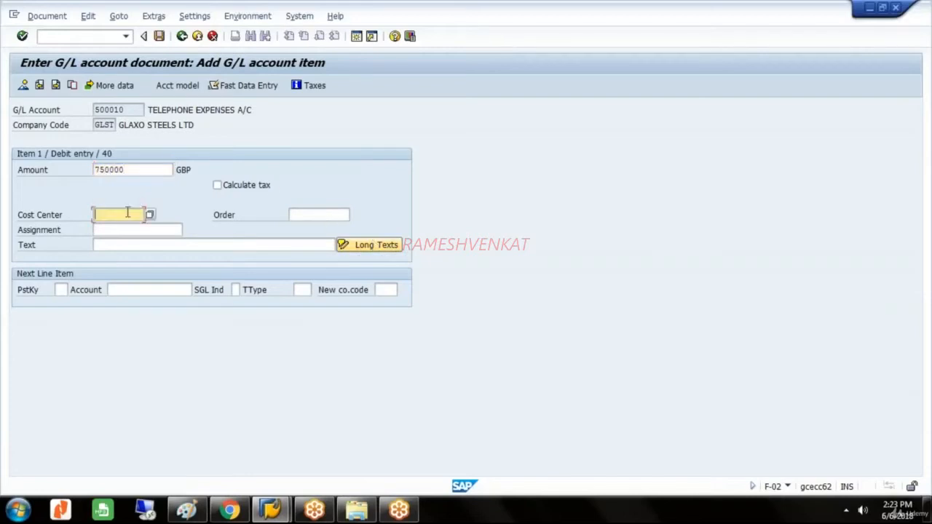
{"action": "type", "text": "D"}
{"action": "left_click", "coordinate": [128, 260]}
Assign the second telephone order to the debit item and enter TELEPHONE EXPENSES as its text
{"action": "left_click", "coordinate": [330, 218]}
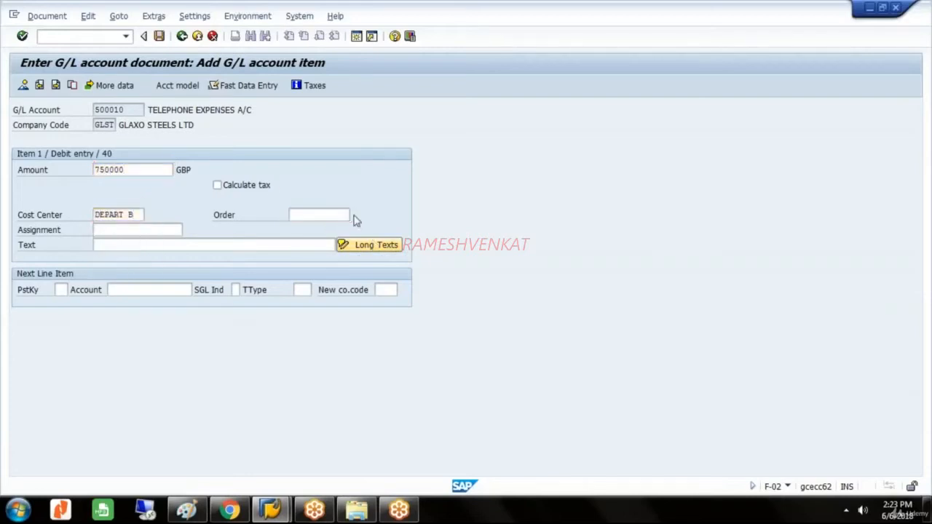
{"action": "left_click", "coordinate": [356, 217]}
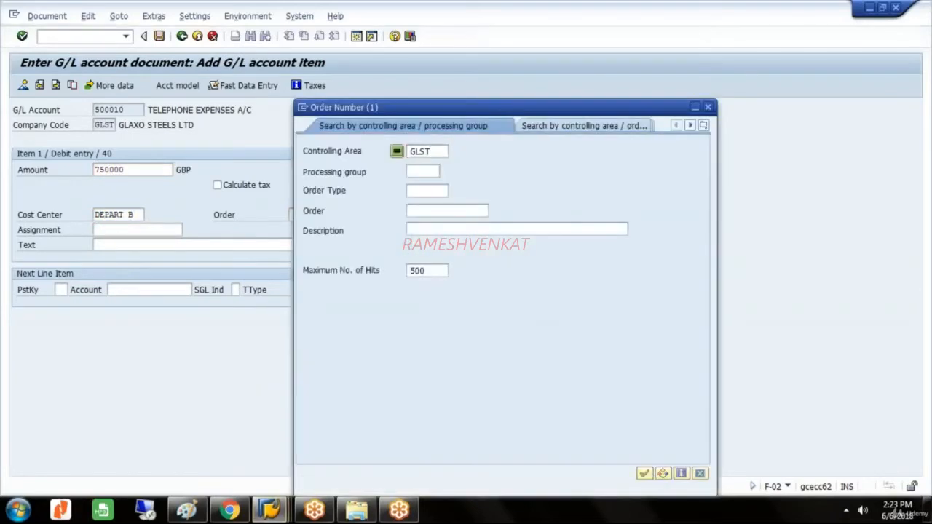
{"action": "key", "text": "Return"}
{"action": "double_click", "coordinate": [421, 135]}
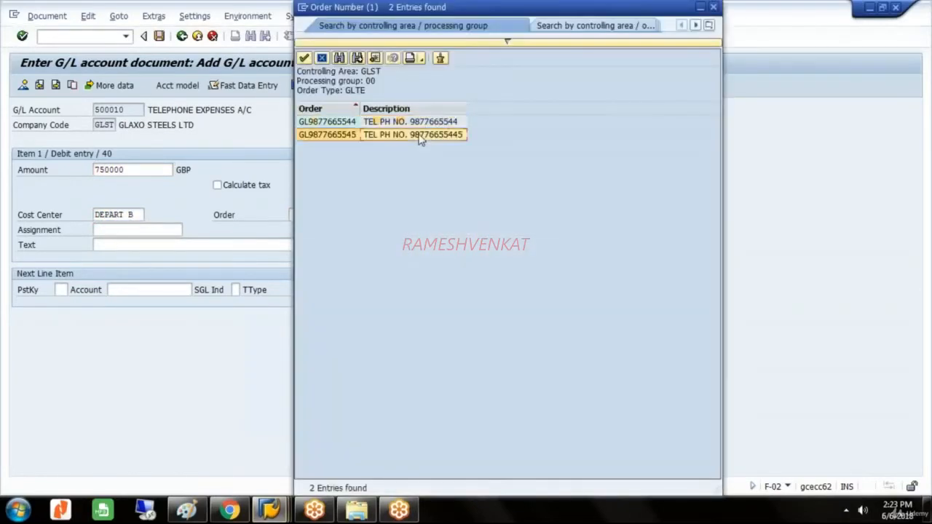
{"action": "left_click", "coordinate": [218, 242]}
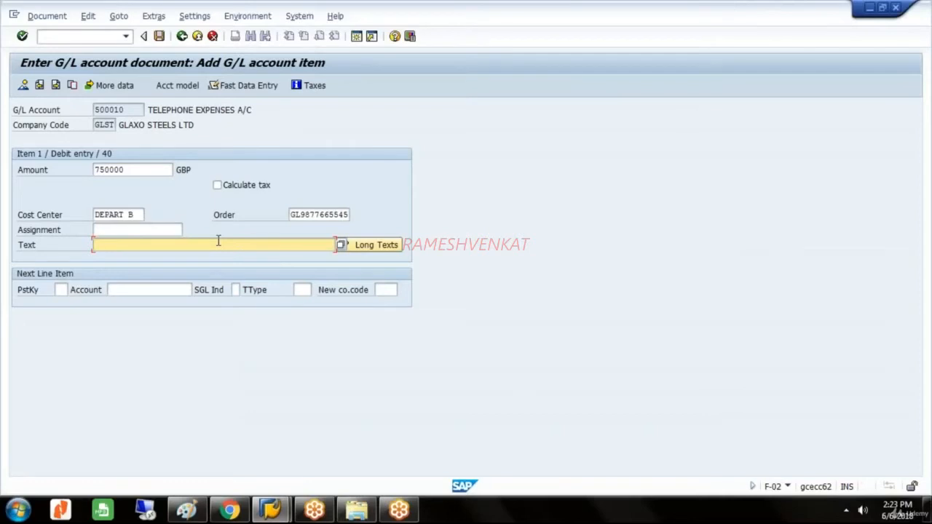
{"action": "type", "text": "t"}
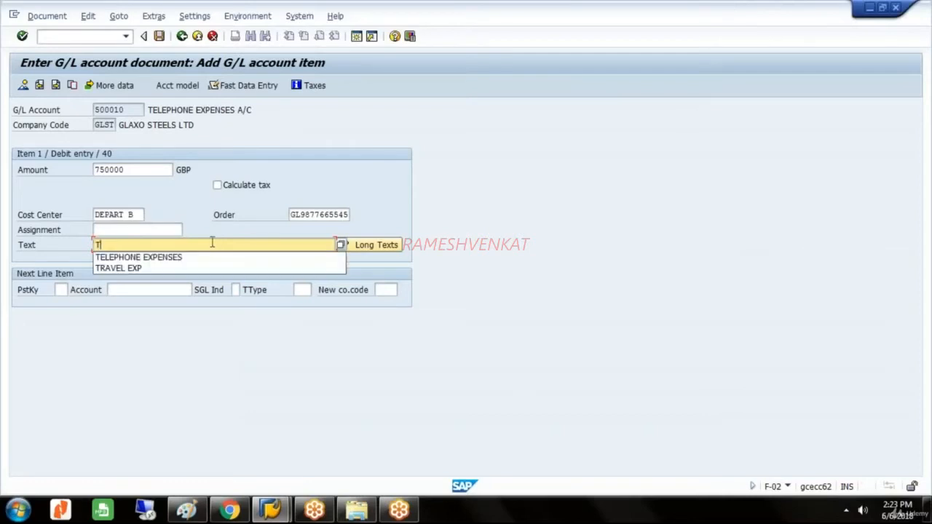
{"action": "left_click", "coordinate": [160, 257]}
Define the credit line item with posting key 50 and G/L account 200000, then continue to its details
{"action": "left_click", "coordinate": [64, 290]}
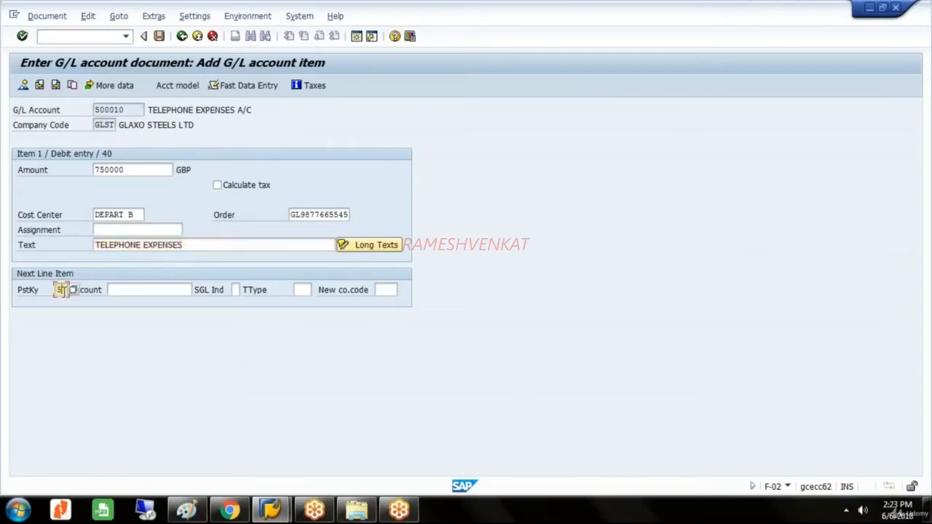
{"action": "left_click", "coordinate": [121, 290]}
{"action": "type", "text": "200000"}
{"action": "key", "text": "Return"}
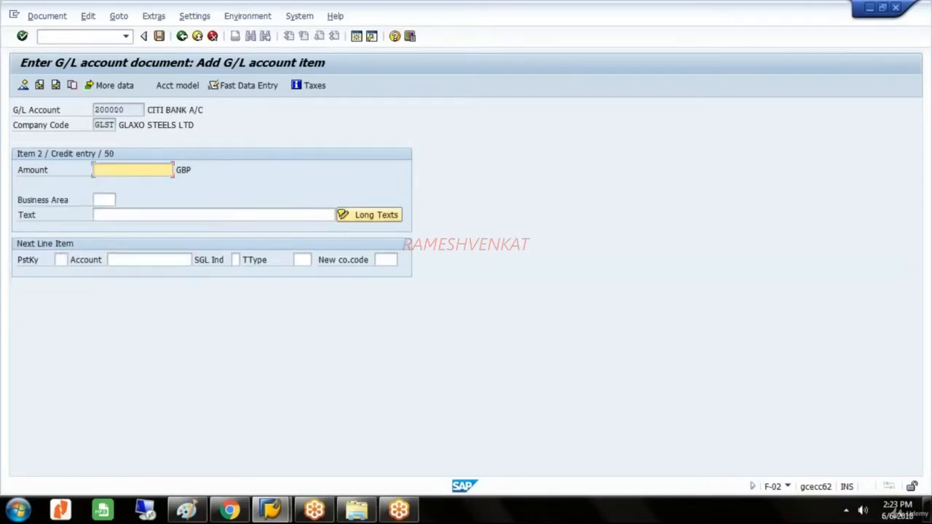
Enter * as the credit item's amount, simulate the document and post it
{"action": "left_click", "coordinate": [113, 217]}
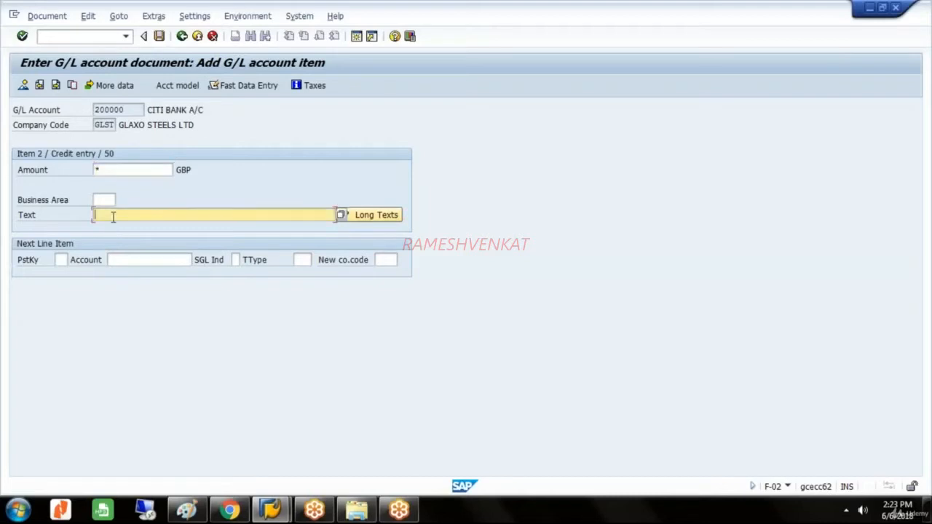
{"action": "left_click", "coordinate": [50, 17]}
{"action": "left_click", "coordinate": [57, 82]}
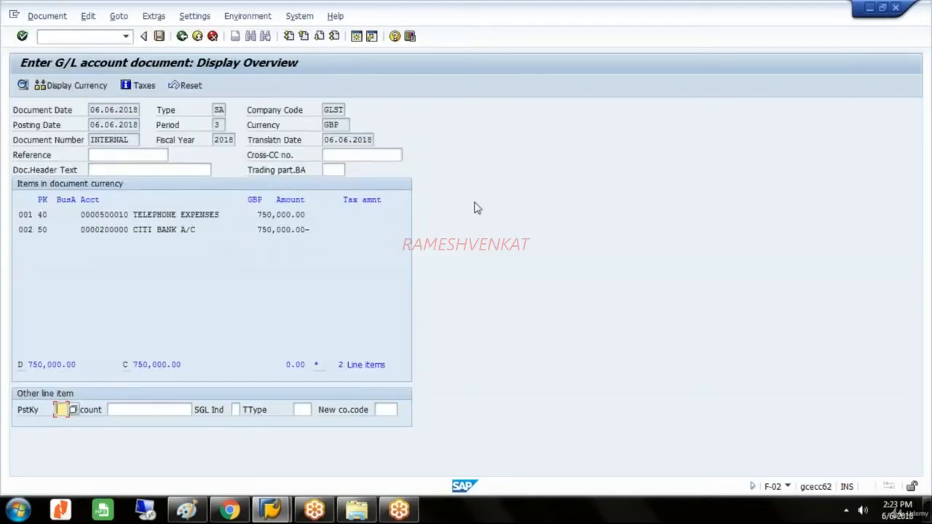
{"action": "key", "text": "ctrl+s"}
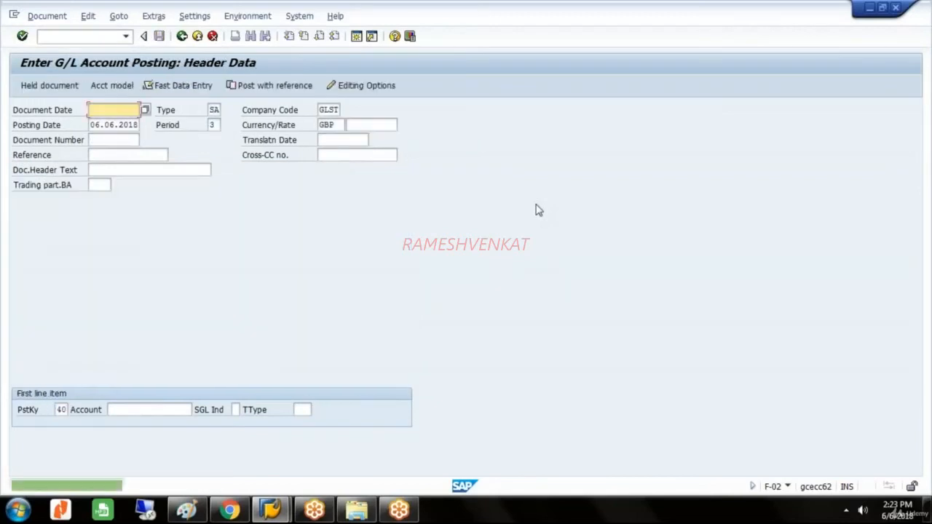
Exit the G/L posting transaction and collapse the Master Data folder under Internal Orders
{"action": "left_click", "coordinate": [198, 36]}
{"action": "left_click", "coordinate": [193, 279]}
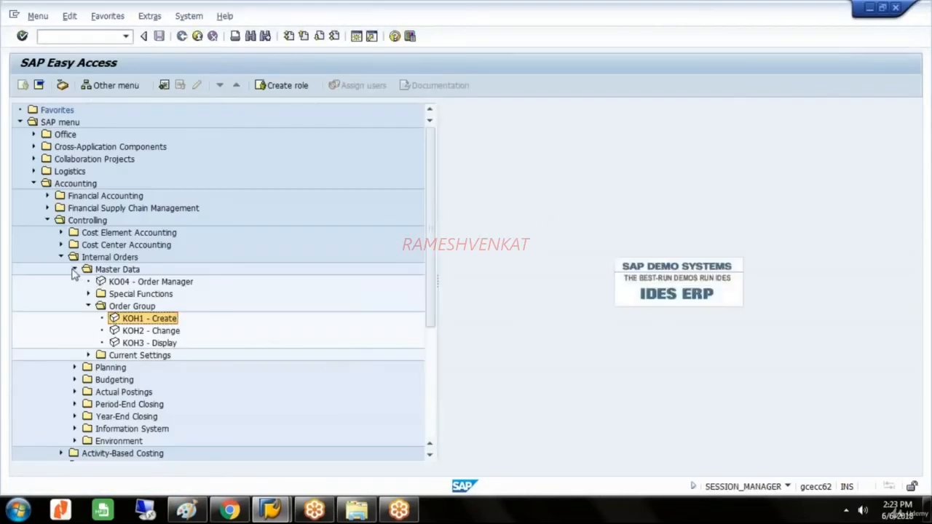
{"action": "left_click", "coordinate": [74, 269]}
{"action": "left_click", "coordinate": [128, 259]}
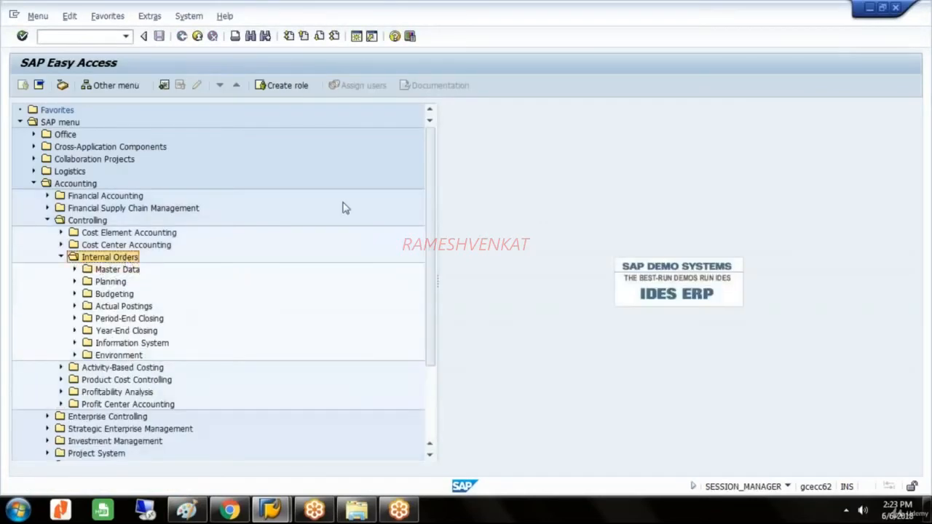
Expand Information System, Reports for Internal Orders and Line Items under Internal Orders
{"action": "key", "text": "Down"}
{"action": "key", "text": "Down"}
{"action": "key", "text": "Down"}
{"action": "key", "text": "Down"}
{"action": "key", "text": "Down"}
{"action": "key", "text": "Down"}
{"action": "key", "text": "Down"}
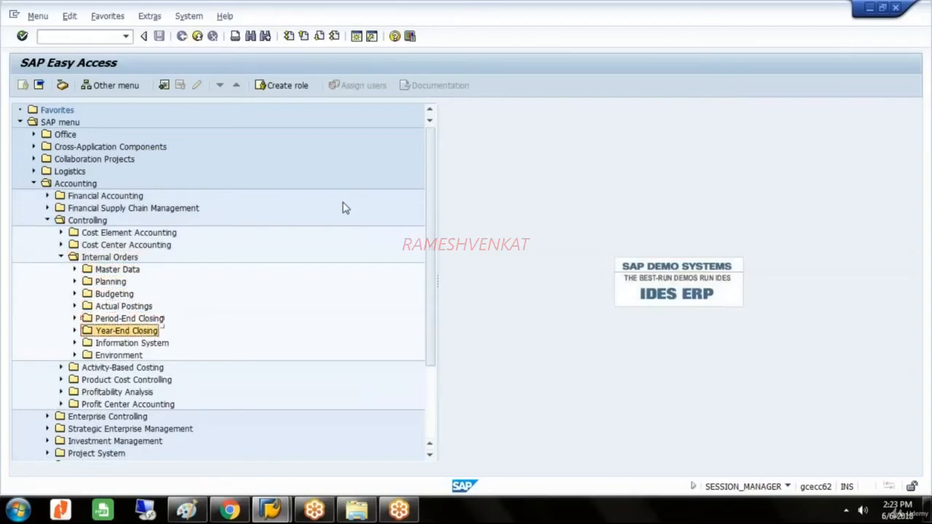
{"action": "key", "text": "Return"}
{"action": "key", "text": "Down"}
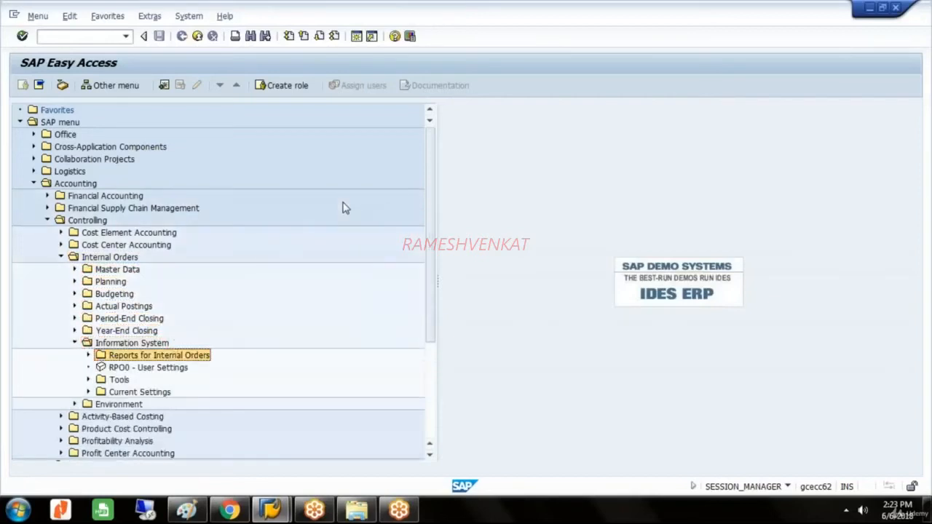
{"action": "key", "text": "Return"}
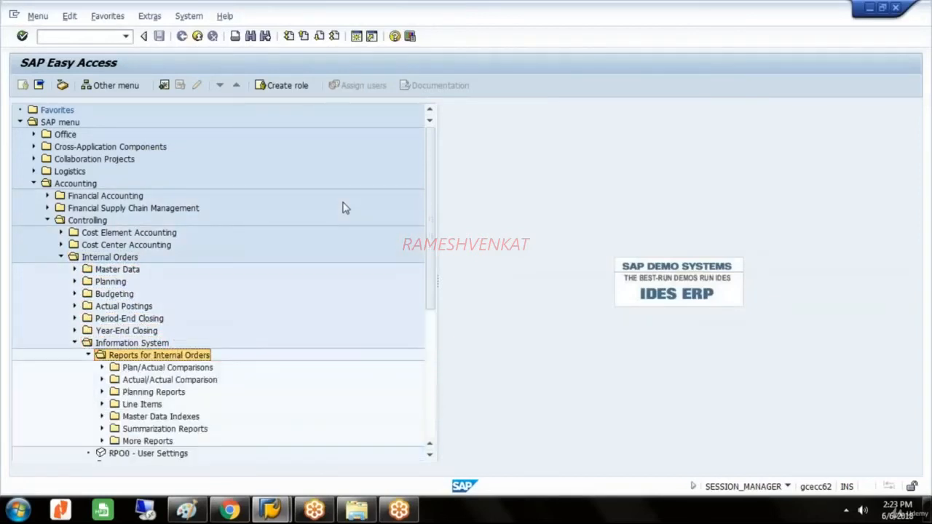
{"action": "key", "text": "Down"}
{"action": "key", "text": "Down"}
{"action": "key", "text": "Down"}
{"action": "key", "text": "Down"}
{"action": "key", "text": "Return"}
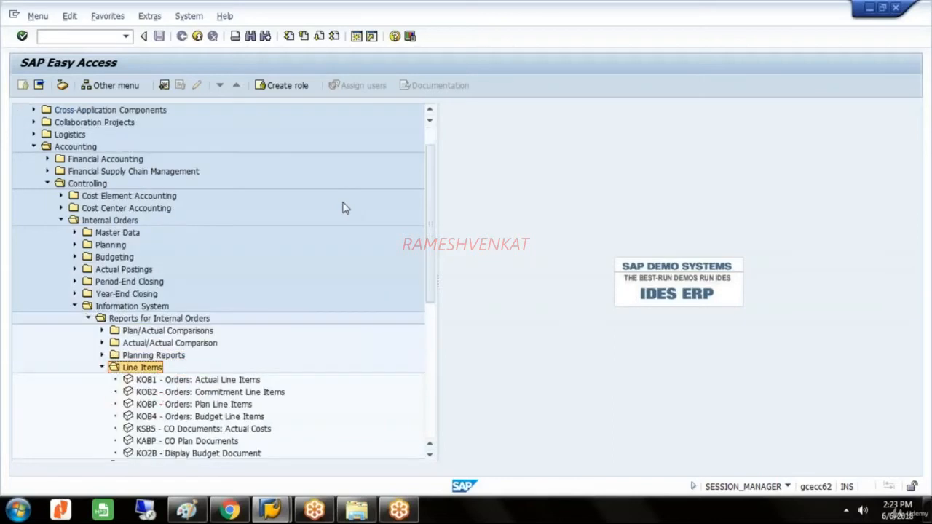
Open the KSB5 report, CO Documents: Actual Costs
{"action": "key", "text": "Down"}
{"action": "key", "text": "Down"}
{"action": "key", "text": "Down"}
{"action": "key", "text": "Down"}
{"action": "key", "text": "Down"}
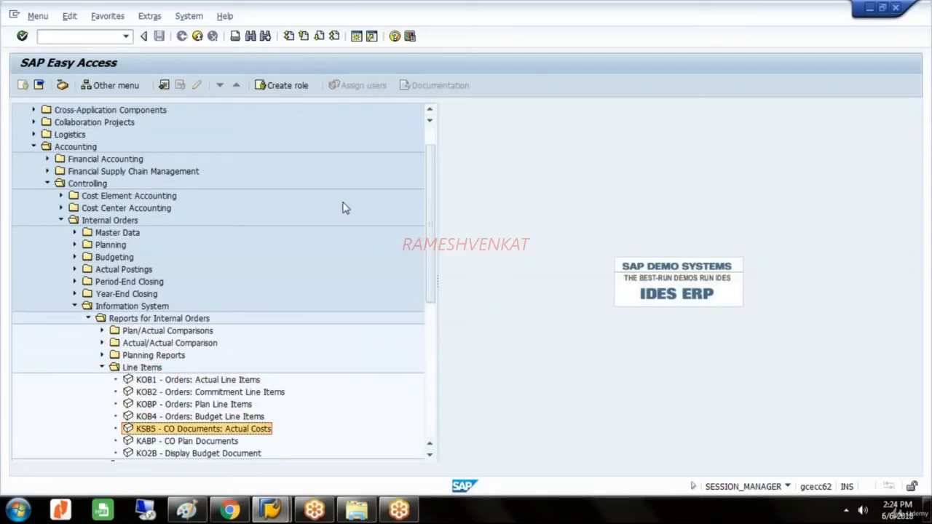
{"action": "key", "text": "Return"}
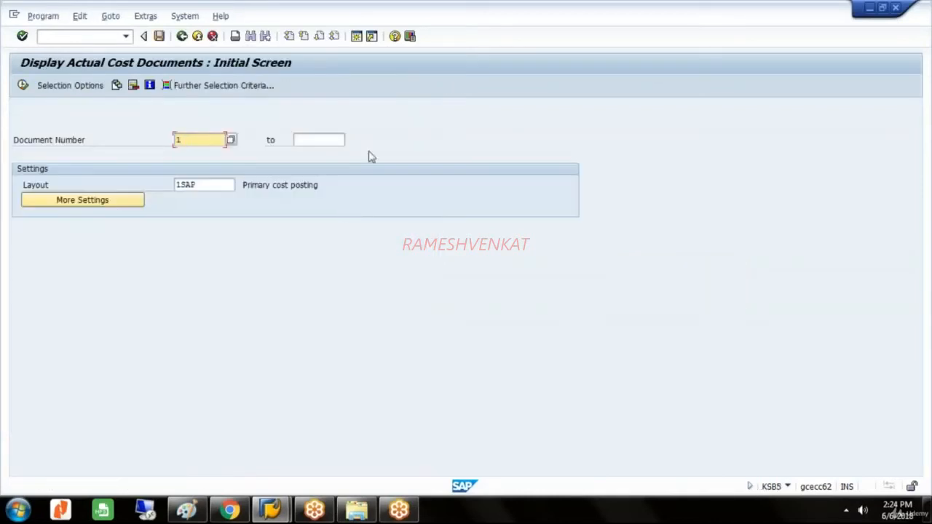
Run the actual cost report for document numbers 1 to 100000 and expand the two documents dated 06.06.2018
{"action": "left_click", "coordinate": [321, 140]}
{"action": "type", "text": "10000"}
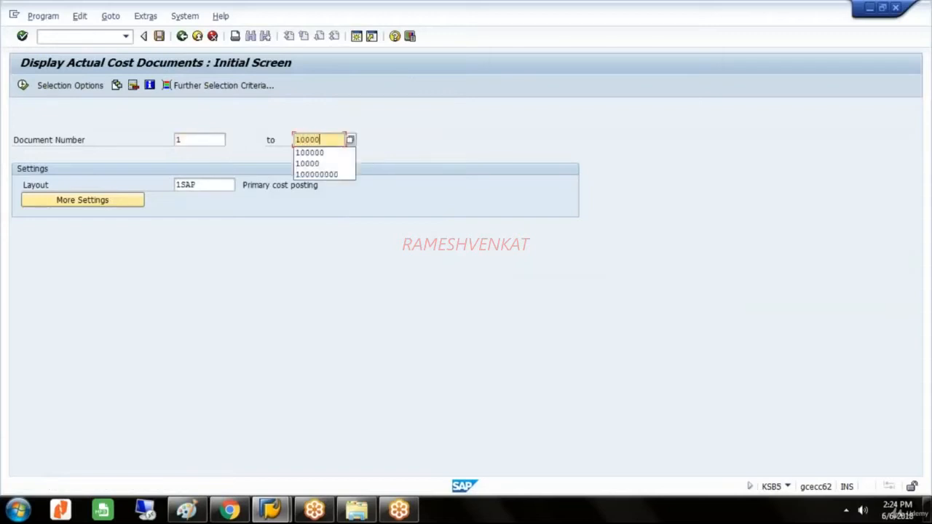
{"action": "type", "text": "0"}
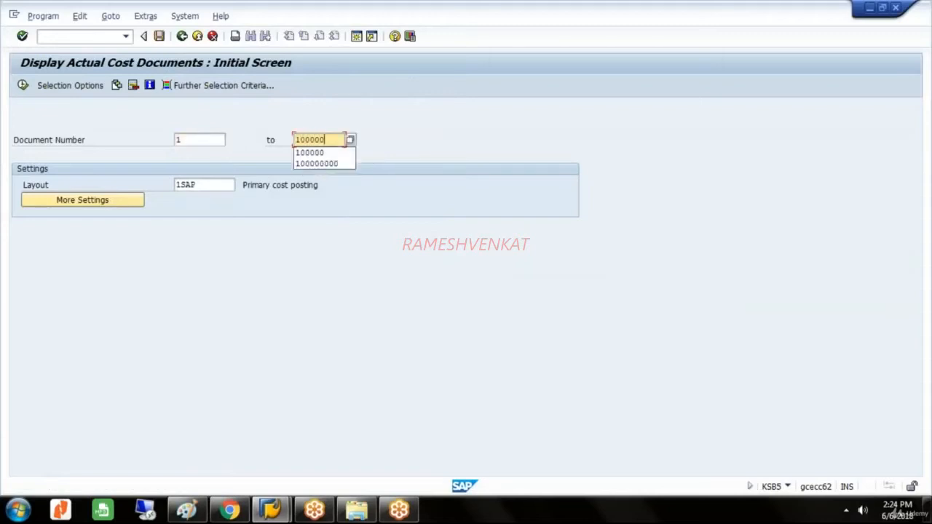
{"action": "left_click", "coordinate": [22, 86]}
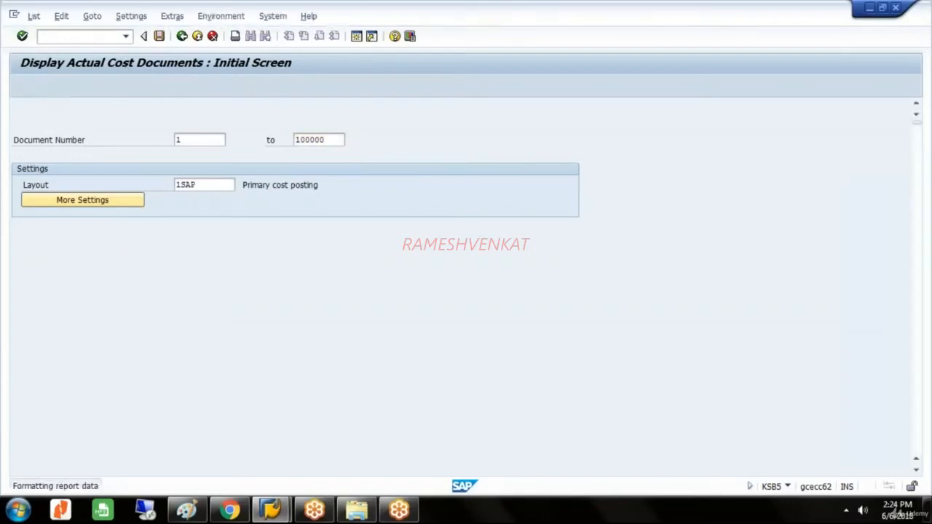
{"action": "left_click", "coordinate": [21, 294]}
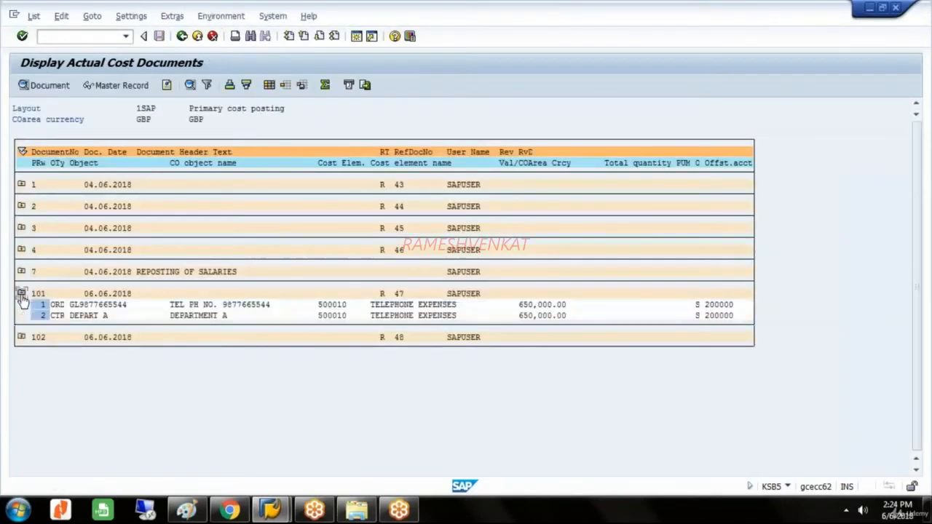
{"action": "left_click", "coordinate": [21, 337]}
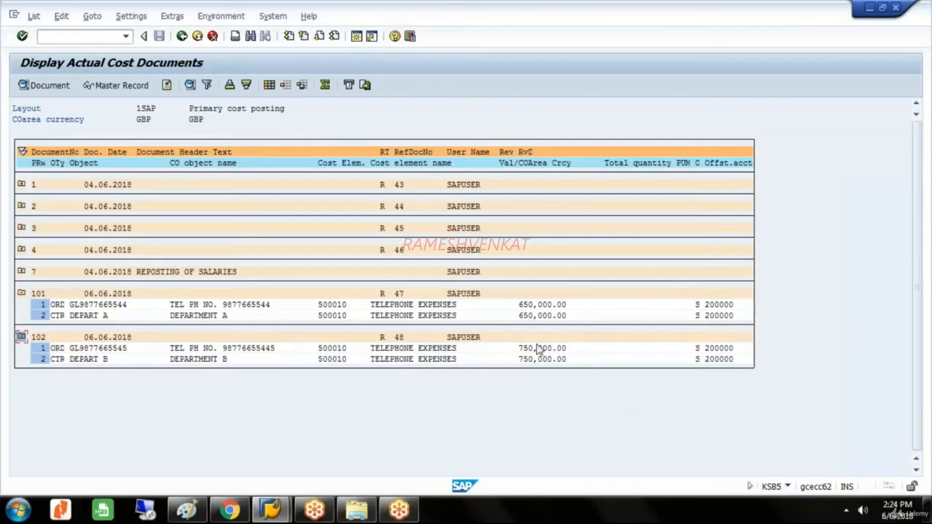
Exit the actual cost documents report and open the KOB1 report, Orders: Actual Line Items
{"action": "left_click", "coordinate": [183, 39]}
{"action": "left_click", "coordinate": [200, 235]}
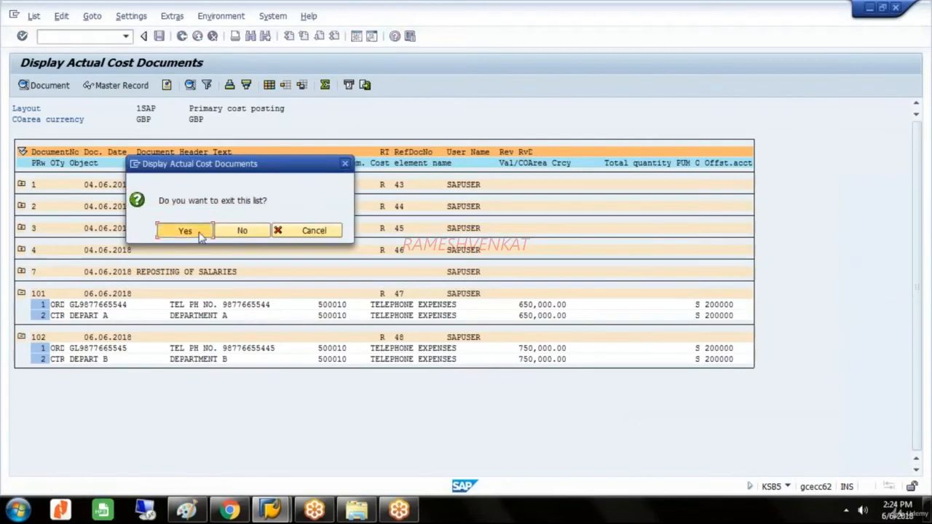
{"action": "left_click", "coordinate": [182, 38]}
{"action": "left_click", "coordinate": [198, 381]}
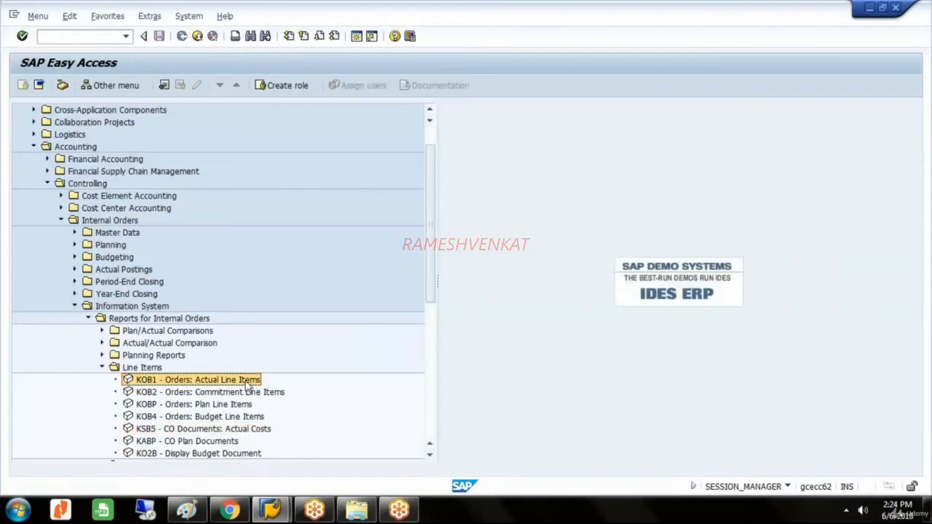
{"action": "double_click", "coordinate": [247, 383]}
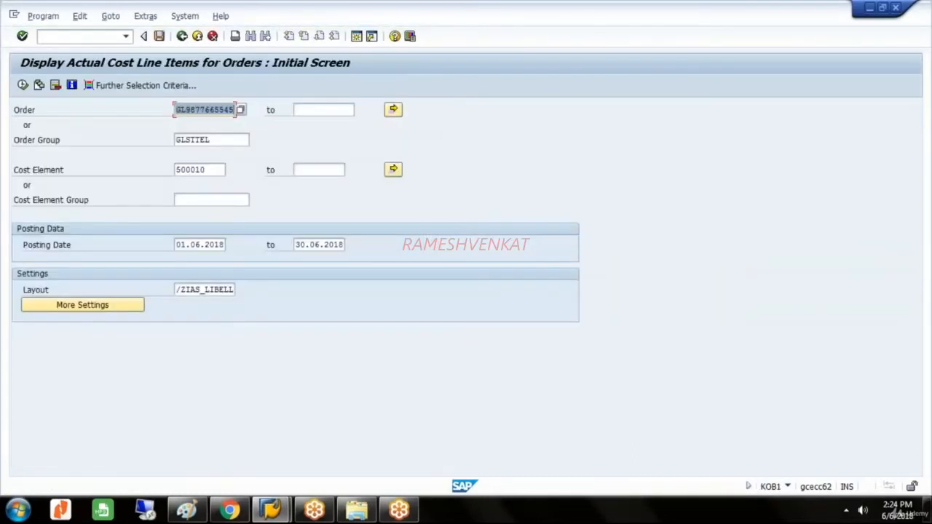
Set the report's cost element to 500010 and open the order selection for editing
{"action": "left_click", "coordinate": [210, 169]}
{"action": "key", "text": "BackSpace"}
{"action": "key", "text": "BackSpace"}
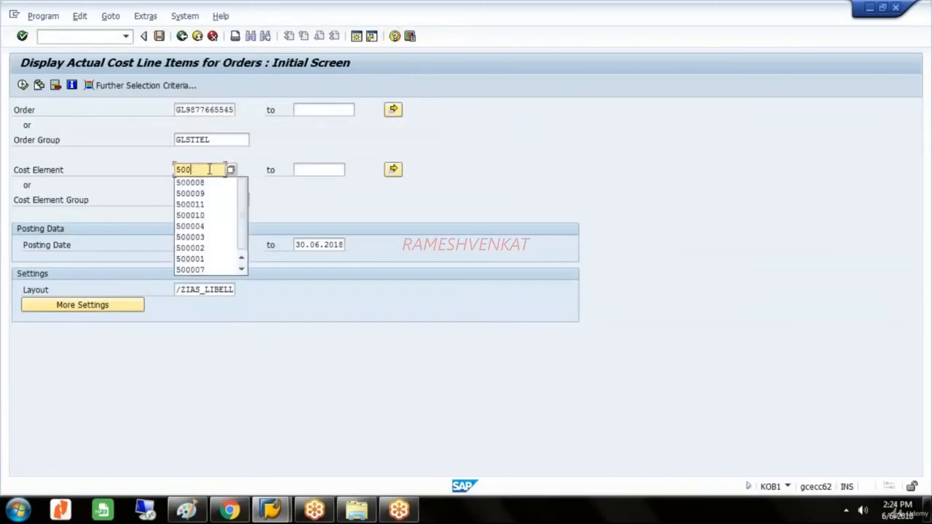
{"action": "type", "text": "010"}
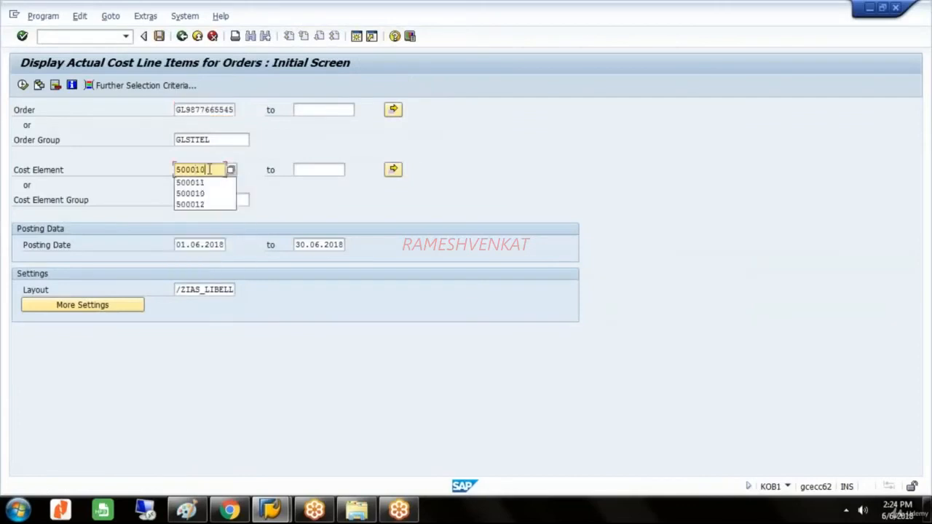
{"action": "left_click", "coordinate": [233, 110]}
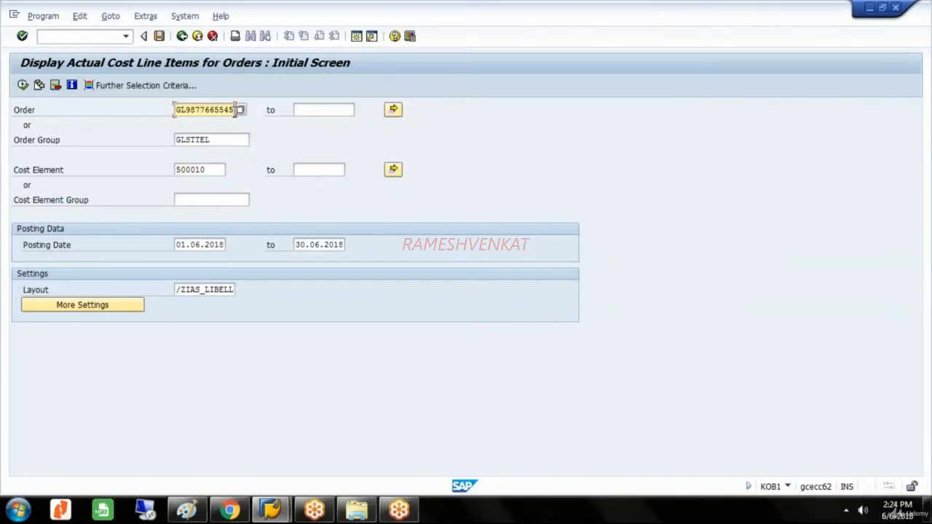
Clear the single order value, run the actual line items report for order group GLSTTEL, and widen its reporting currency value column
{"action": "key", "text": "BackSpace"}
{"action": "key", "text": "BackSpace"}
{"action": "key", "text": "BackSpace"}
{"action": "key", "text": "BackSpace"}
{"action": "key", "text": "BackSpace"}
{"action": "key", "text": "BackSpace"}
{"action": "key", "text": "BackSpace"}
{"action": "key", "text": "BackSpace"}
{"action": "key", "text": "BackSpace"}
{"action": "key", "text": "BackSpace"}
{"action": "key", "text": "BackSpace"}
{"action": "left_click", "coordinate": [234, 142]}
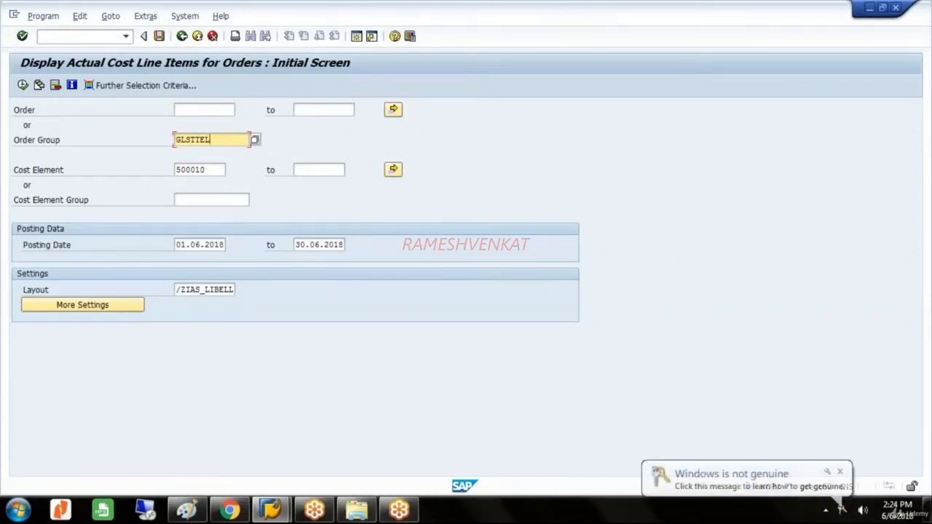
{"action": "left_click", "coordinate": [22, 85]}
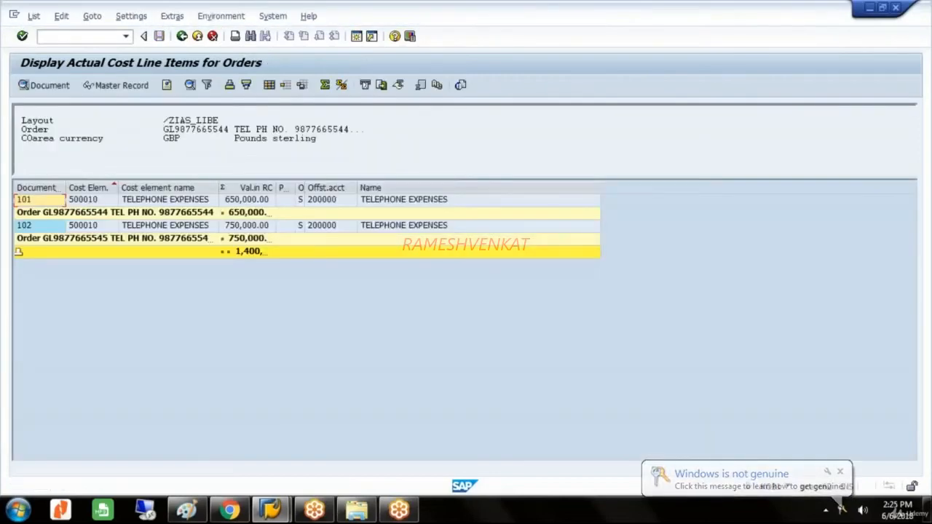
{"action": "left_click_drag", "start_coordinate": [277, 187], "coordinate": [299, 192]}
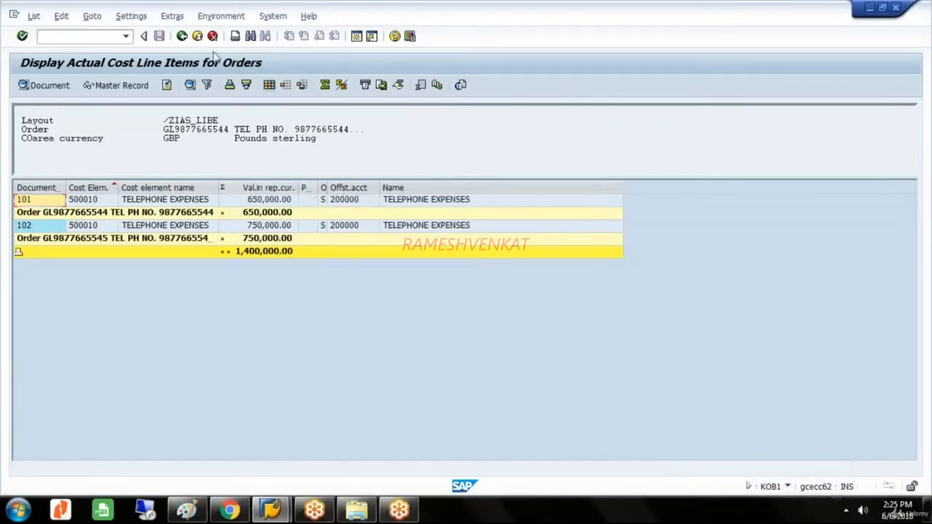
Exit the actual line items report to the SAP Easy Access menu and collapse the Information System folder
{"action": "left_click", "coordinate": [182, 36]}
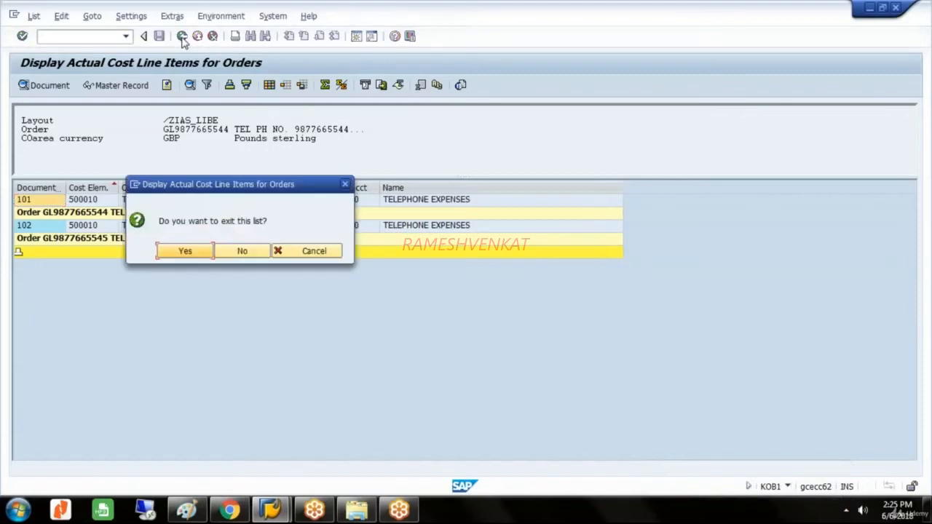
{"action": "left_click", "coordinate": [185, 251]}
{"action": "left_click", "coordinate": [182, 37]}
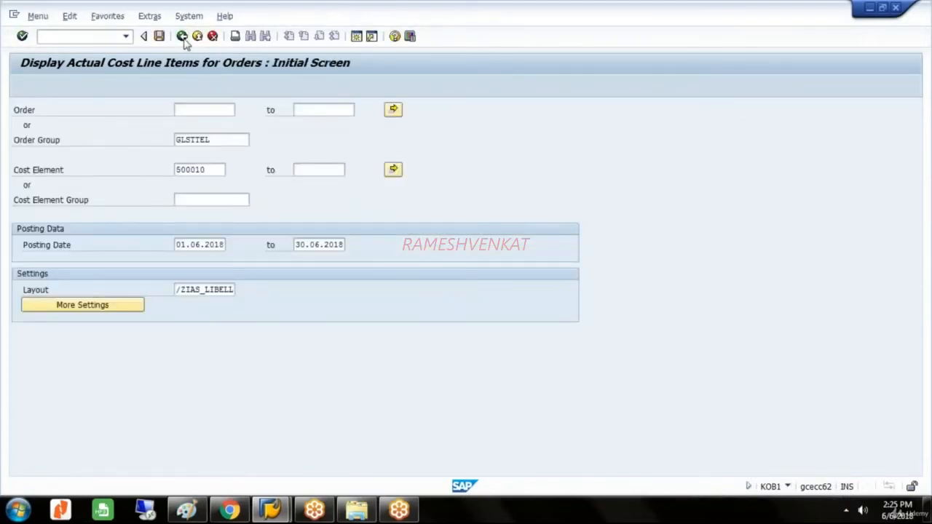
{"action": "left_click", "coordinate": [74, 306]}
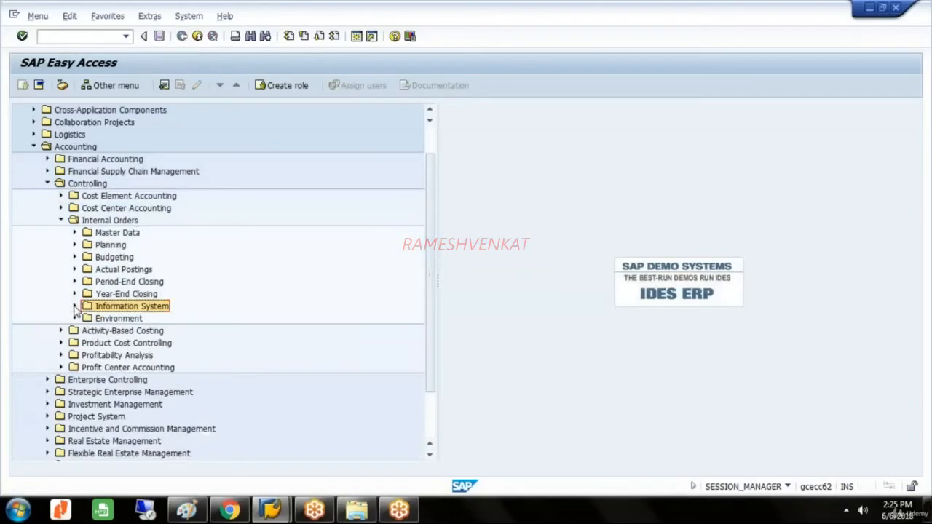
Open KPF6 - Change from Cost and Activity Inputs within the Internal Orders planning folder
{"action": "left_click", "coordinate": [112, 248]}
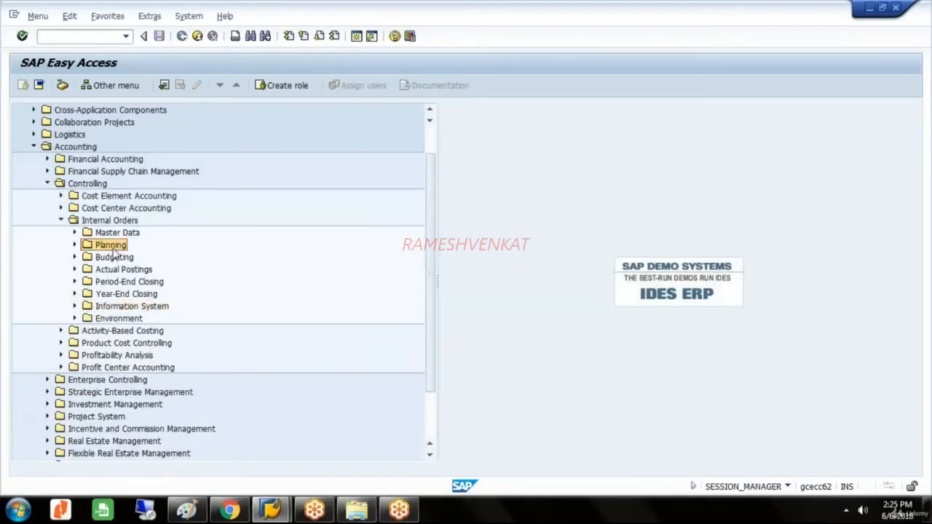
{"action": "double_click", "coordinate": [111, 246]}
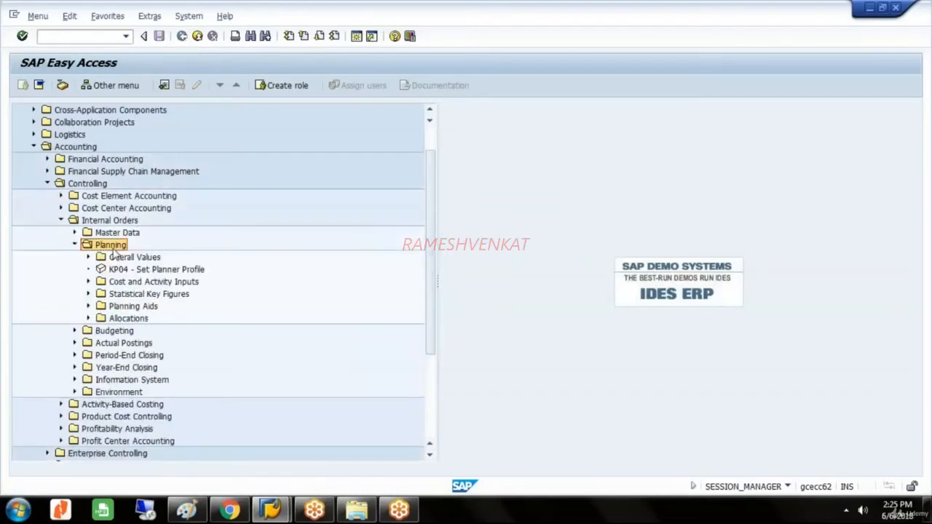
{"action": "left_click", "coordinate": [113, 252]}
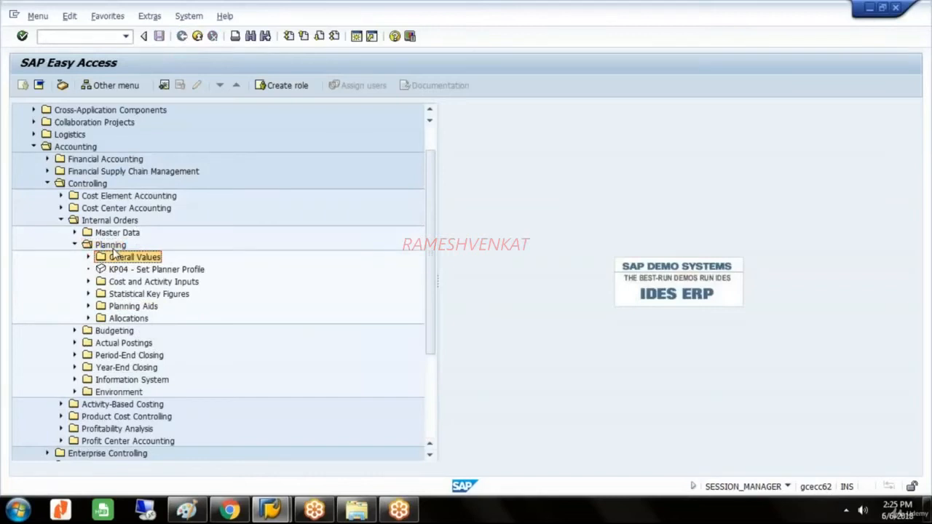
{"action": "key", "text": "Down"}
{"action": "key", "text": "Down"}
{"action": "key", "text": "Right"}
{"action": "key", "text": "Down"}
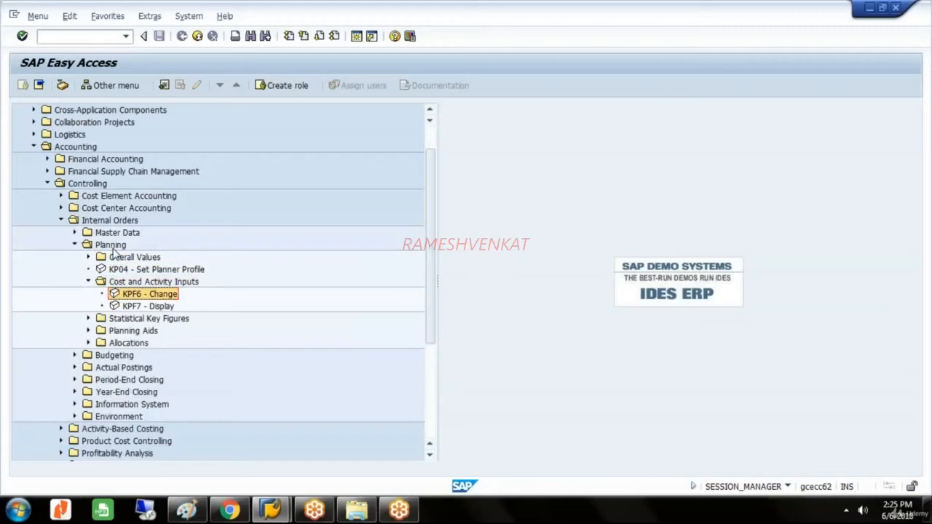
{"action": "key", "text": "Return"}
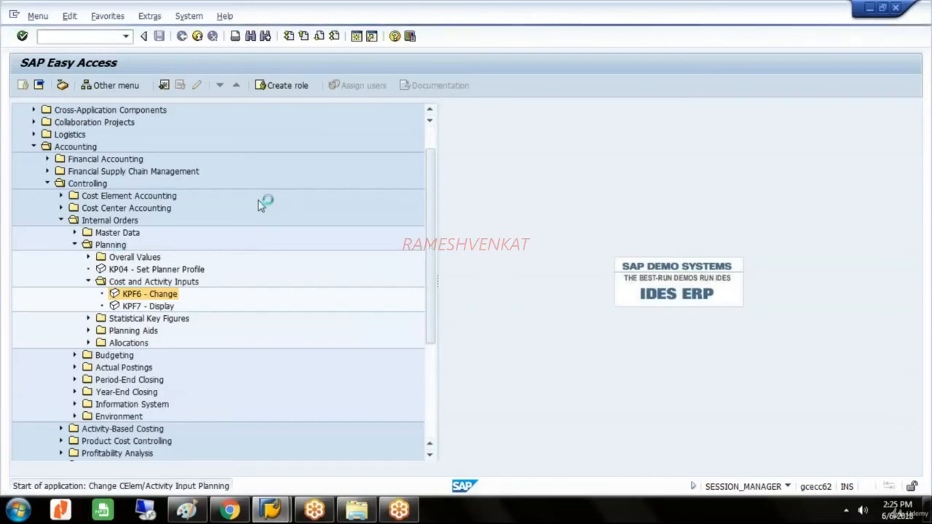
Set plan version 0, periods 3 to 3 and form-based entry, and open the cost element planning overview
{"action": "left_click", "coordinate": [141, 139]}
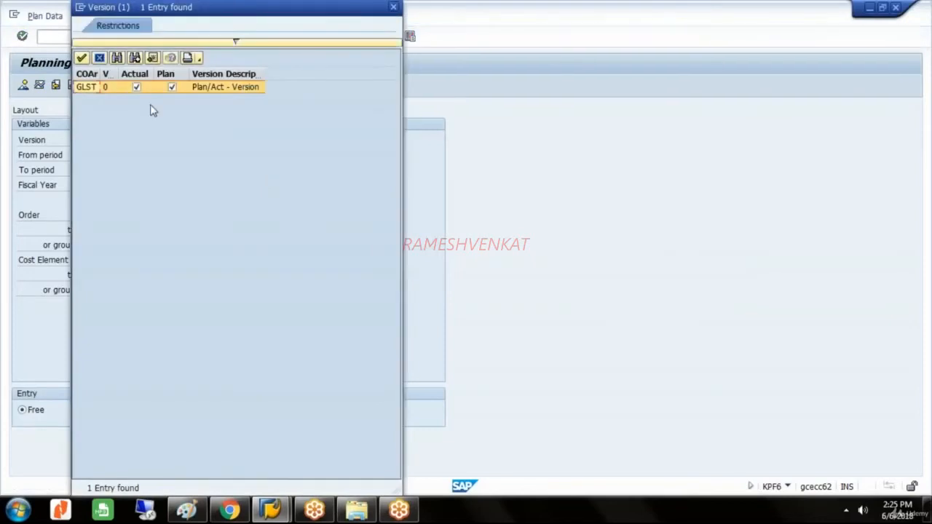
{"action": "double_click", "coordinate": [117, 92]}
{"action": "key", "text": "Tab"}
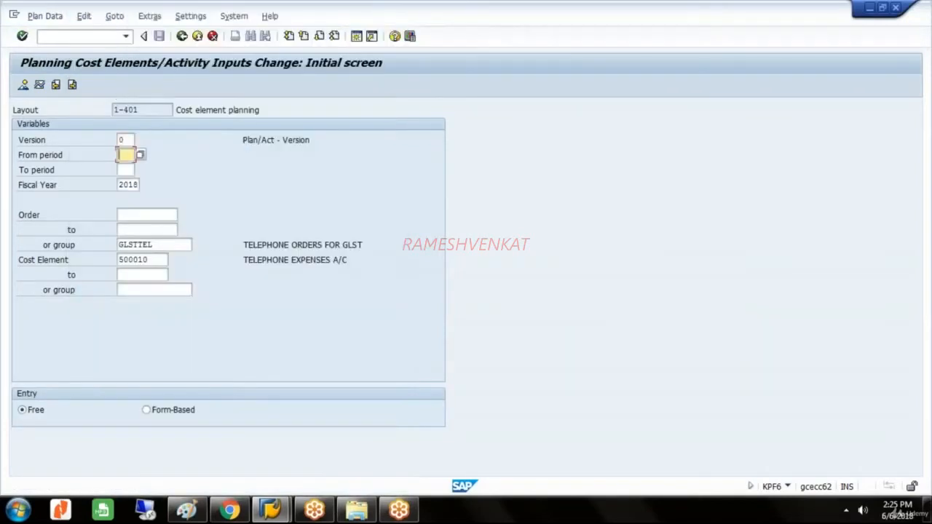
{"action": "key", "text": "Tab"}
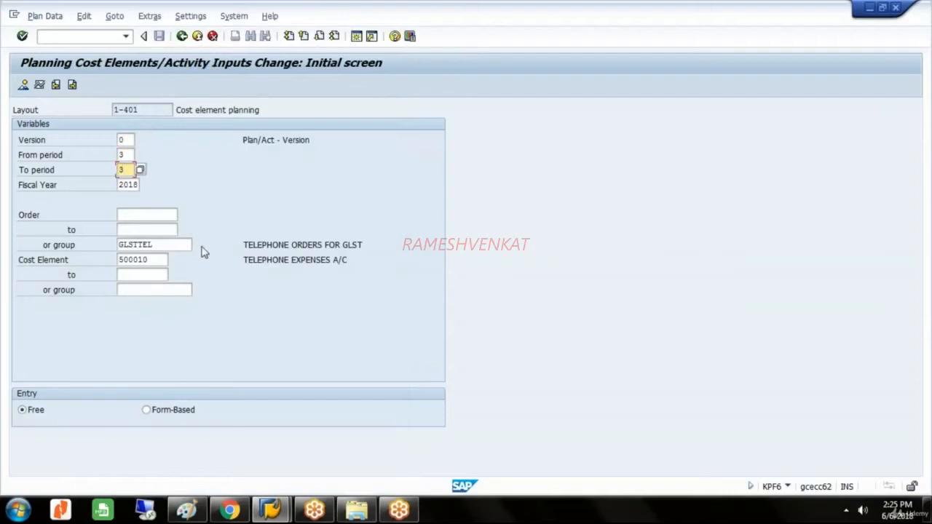
{"action": "left_click", "coordinate": [147, 411]}
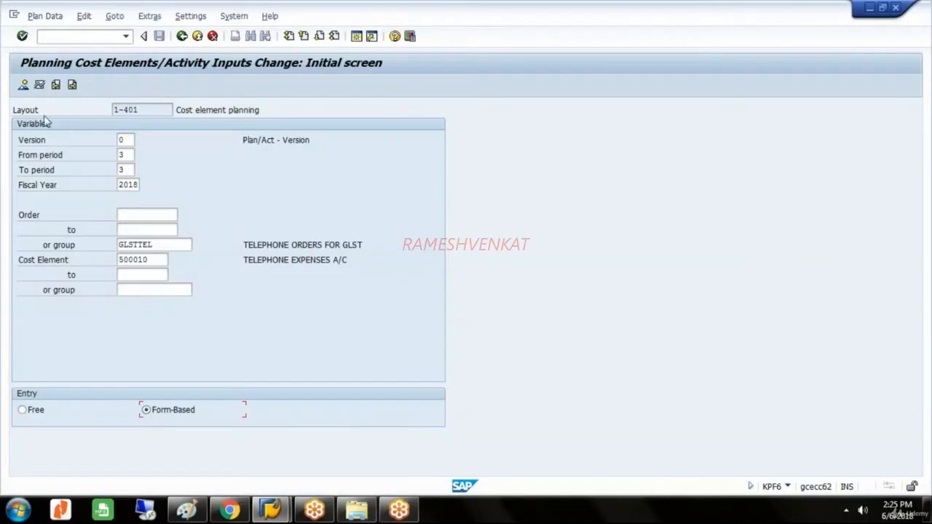
{"action": "left_click", "coordinate": [24, 85]}
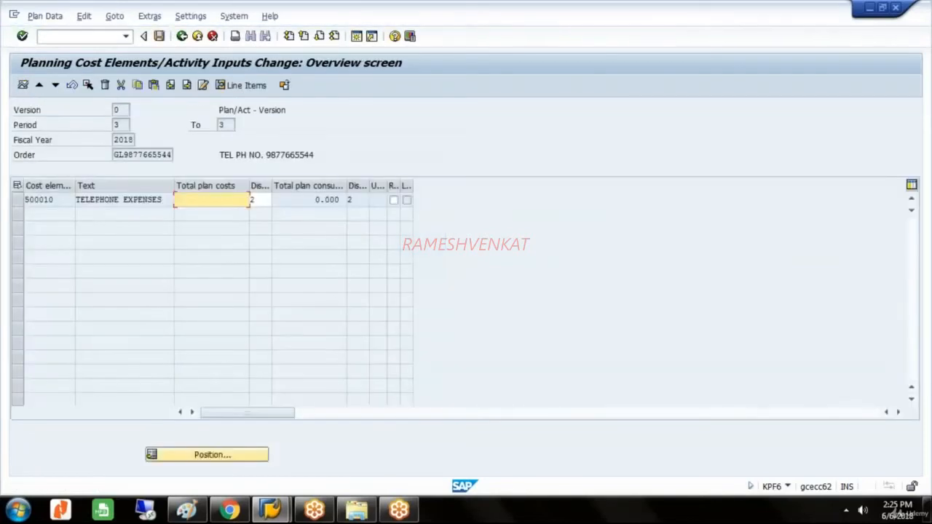
Enter total plan costs of 850000 for the first telephone order and 875000 for the second, save, and return to the menu
{"action": "left_click_drag", "start_coordinate": [114, 154], "coordinate": [179, 158]}
{"action": "left_click", "coordinate": [210, 199]}
{"action": "type", "text": "850000"}
{"action": "left_click", "coordinate": [55, 85]}
{"action": "type", "text": "875000"}
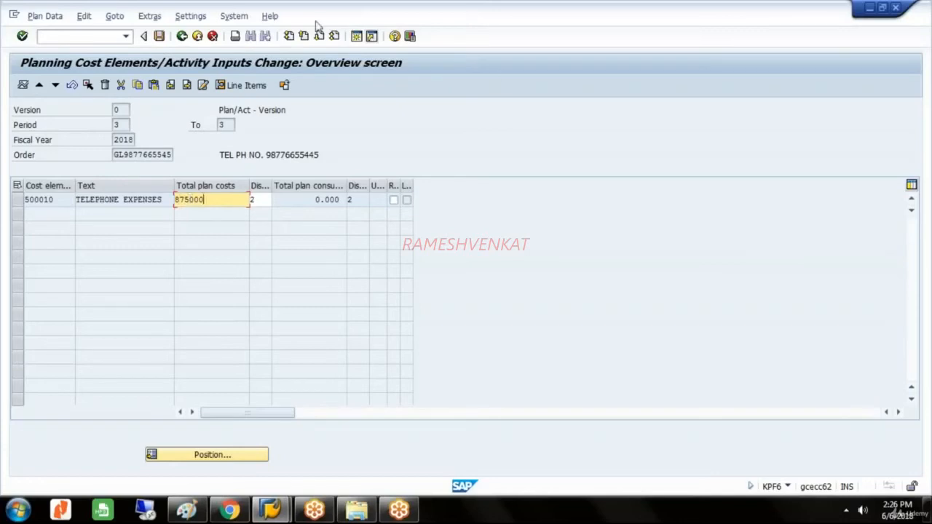
{"action": "left_click", "coordinate": [159, 36]}
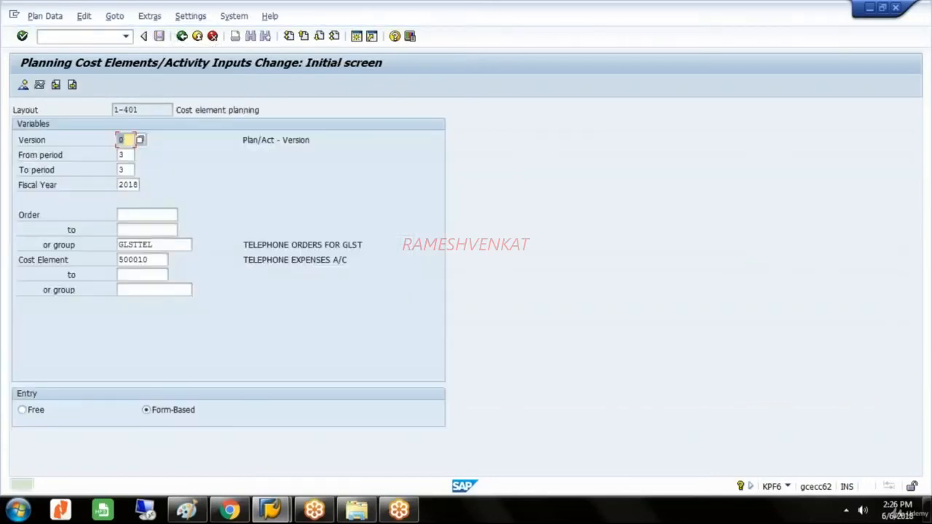
{"action": "left_click", "coordinate": [182, 36]}
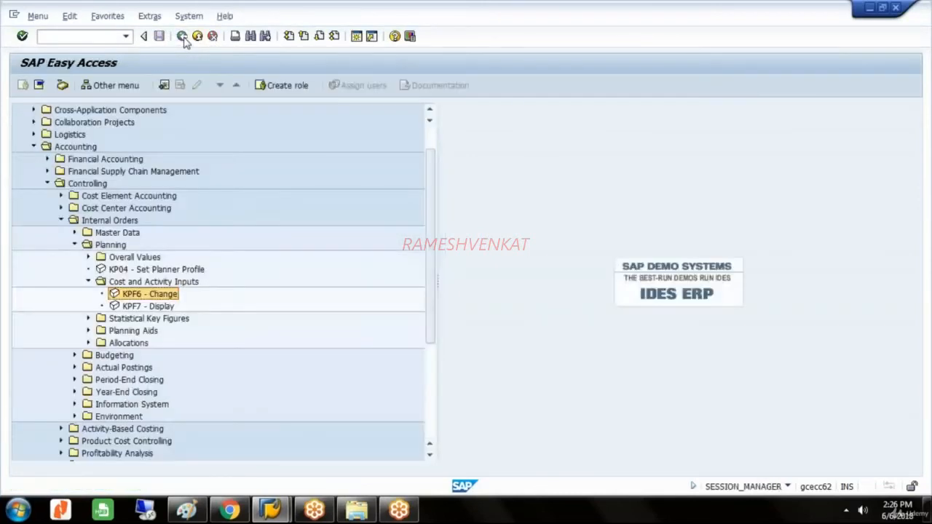
Open report S_ALR_87012993 - Orders: Actual/Plan/Variance from the plan/actual comparisons for internal orders
{"action": "left_click", "coordinate": [75, 245]}
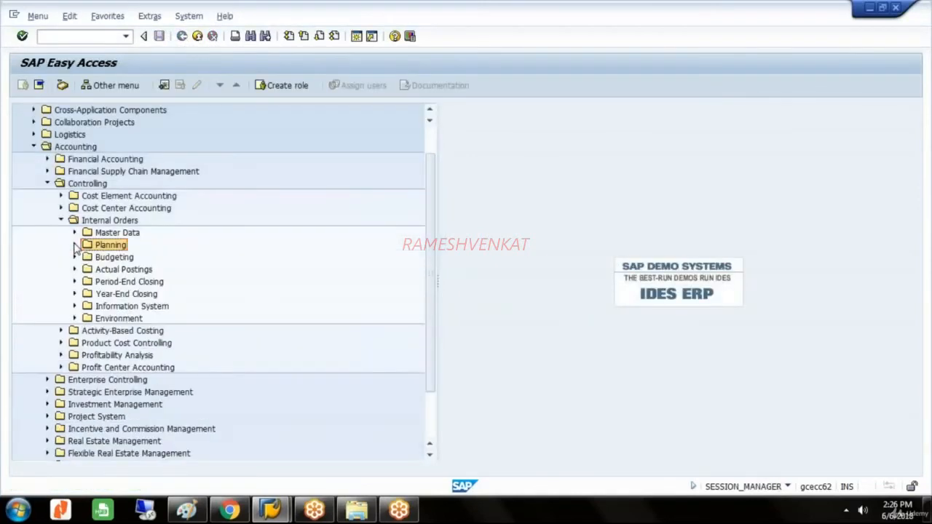
{"action": "left_click", "coordinate": [125, 307]}
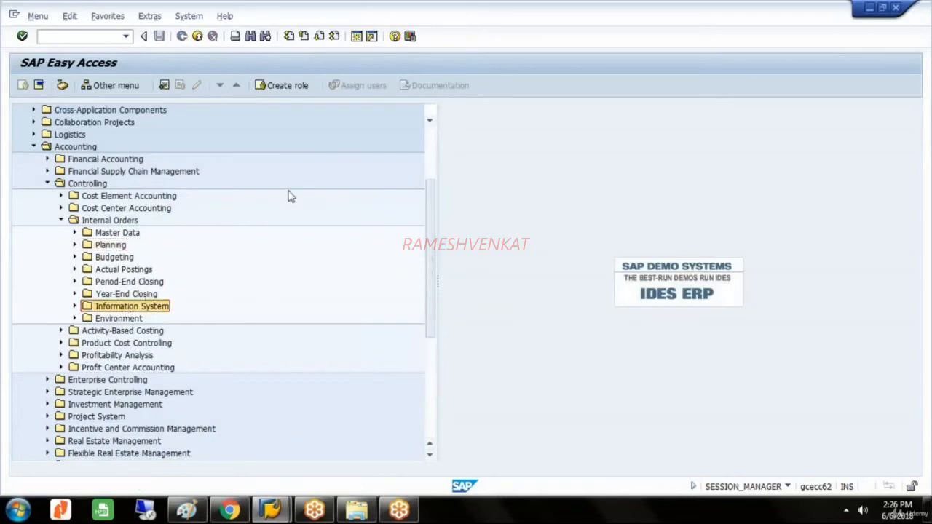
{"action": "key", "text": "Down"}
{"action": "key", "text": "Down"}
{"action": "key", "text": "Down"}
{"action": "key", "text": "Down"}
{"action": "key", "text": "Down"}
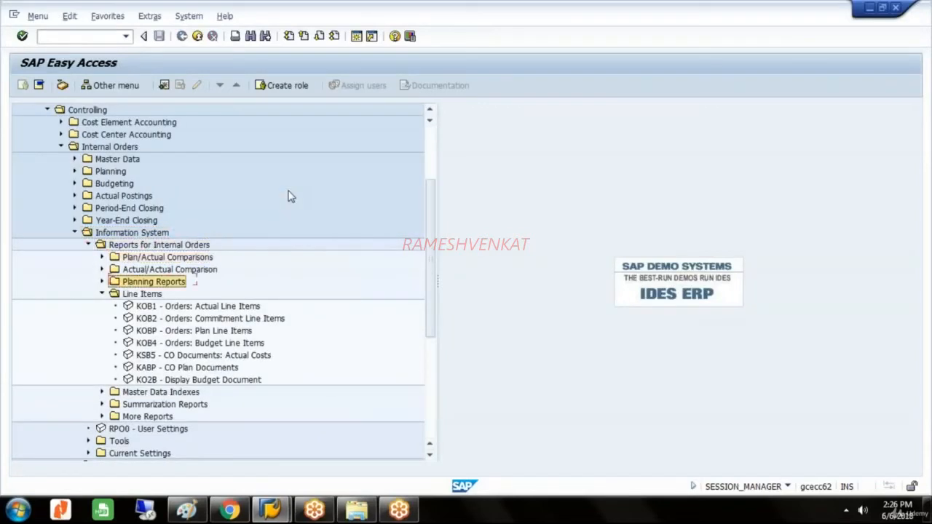
{"action": "key", "text": "Left"}
{"action": "key", "text": "Up"}
{"action": "key", "text": "Up"}
{"action": "key", "text": "Up"}
{"action": "key", "text": "Right"}
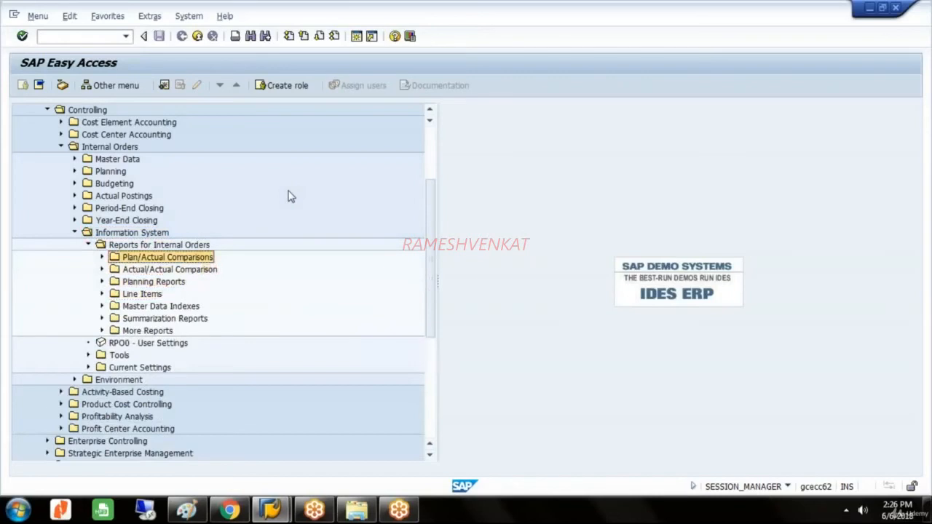
{"action": "key", "text": "Down"}
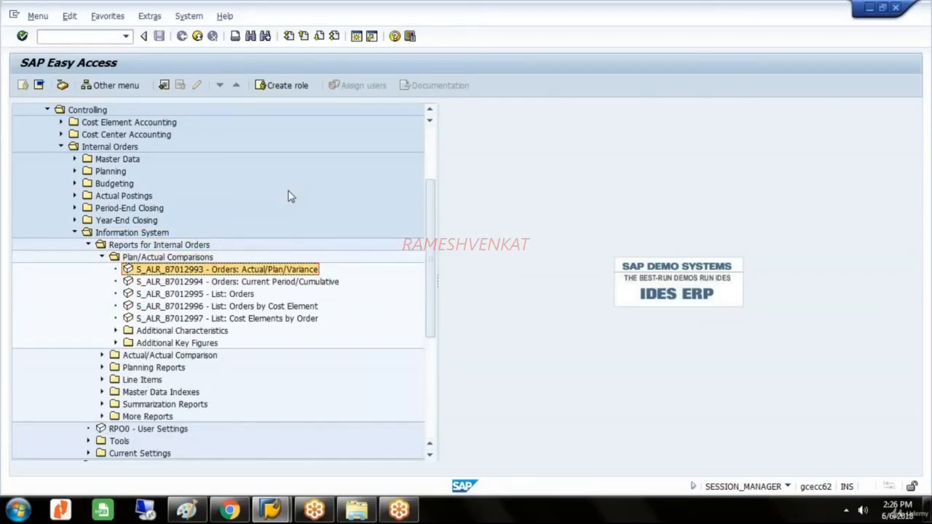
{"action": "double_click", "coordinate": [219, 269]}
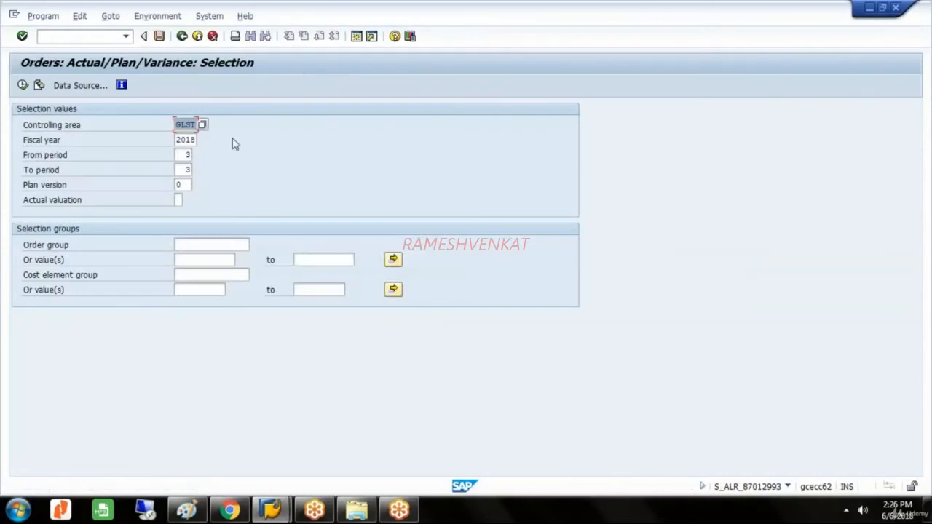
Look up the available order groups and select GLSTTEL as the report's order group
{"action": "left_click", "coordinate": [205, 246]}
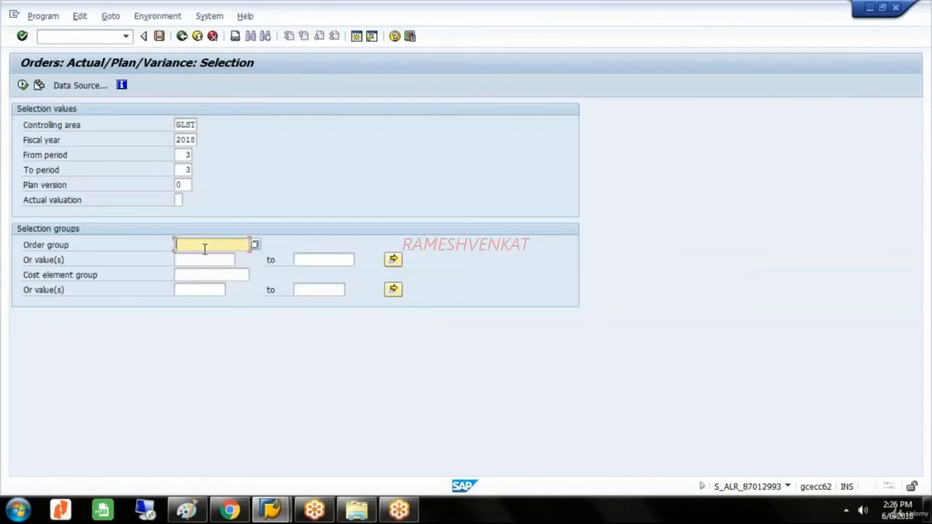
{"action": "left_click", "coordinate": [255, 245]}
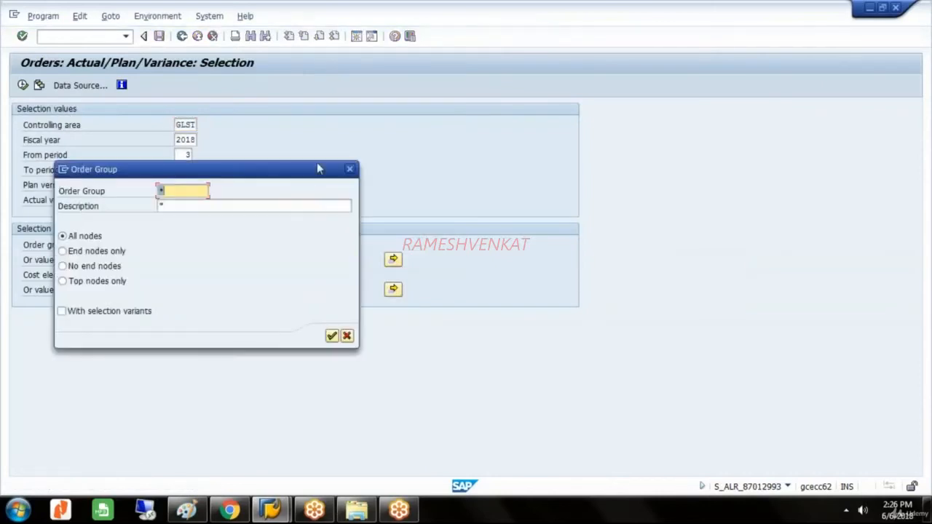
{"action": "left_click", "coordinate": [332, 336]}
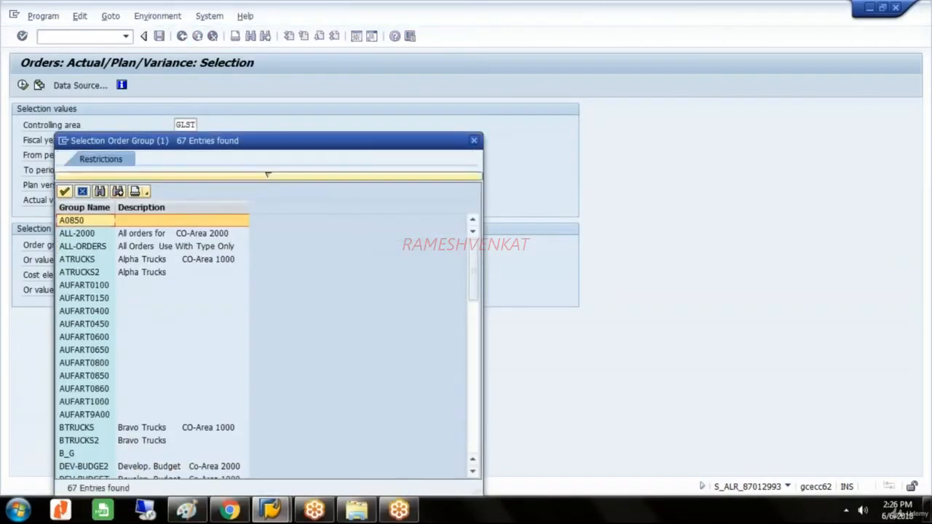
{"action": "left_click", "coordinate": [472, 471]}
{"action": "left_click", "coordinate": [473, 472]}
{"action": "left_click", "coordinate": [474, 472]}
{"action": "left_click", "coordinate": [473, 471]}
{"action": "left_click", "coordinate": [473, 472]}
{"action": "left_click", "coordinate": [474, 472]}
{"action": "left_click", "coordinate": [474, 472]}
{"action": "left_click", "coordinate": [473, 471]}
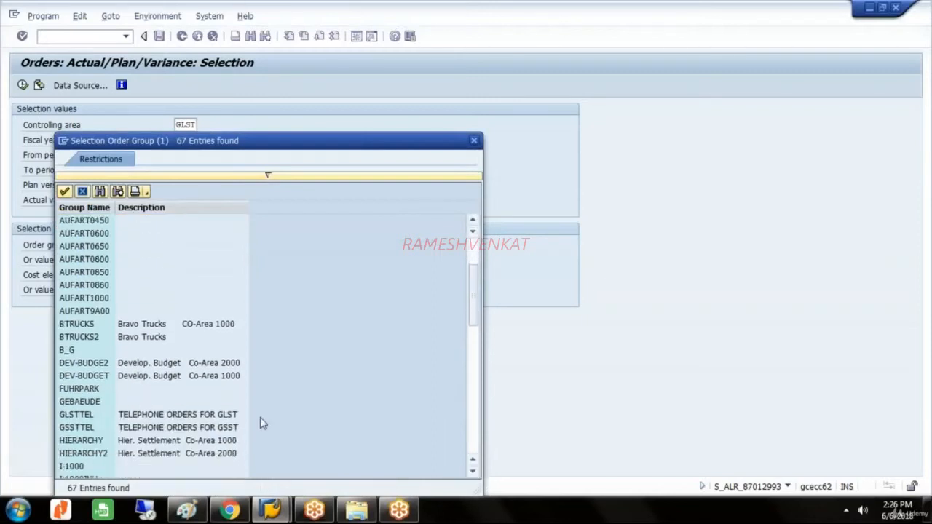
{"action": "double_click", "coordinate": [226, 418]}
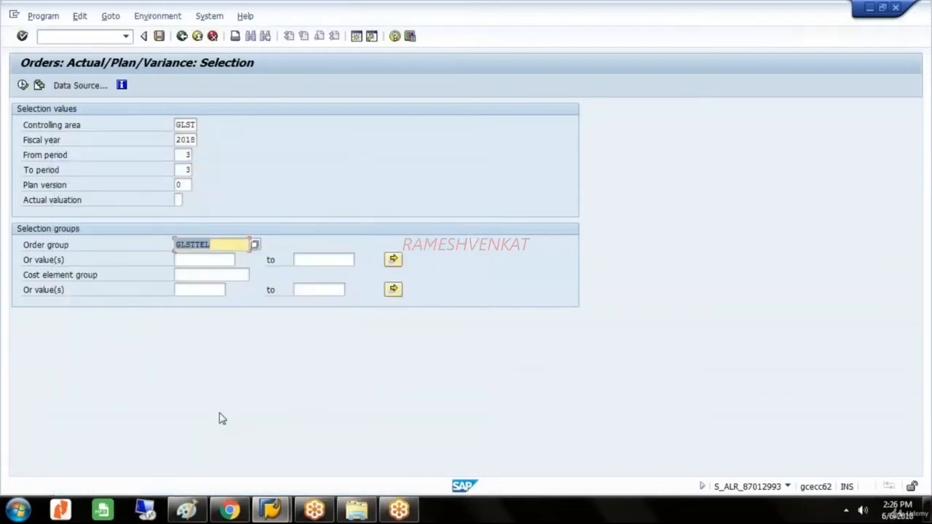
Restrict the report to cost element 500010 and execute it
{"action": "left_click", "coordinate": [196, 291]}
{"action": "type", "text": "500010"}
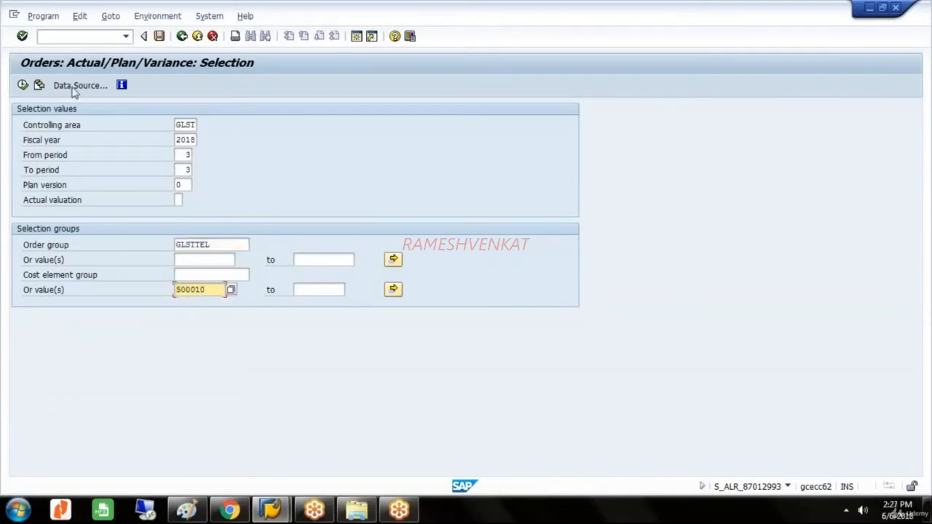
{"action": "left_click", "coordinate": [22, 85]}
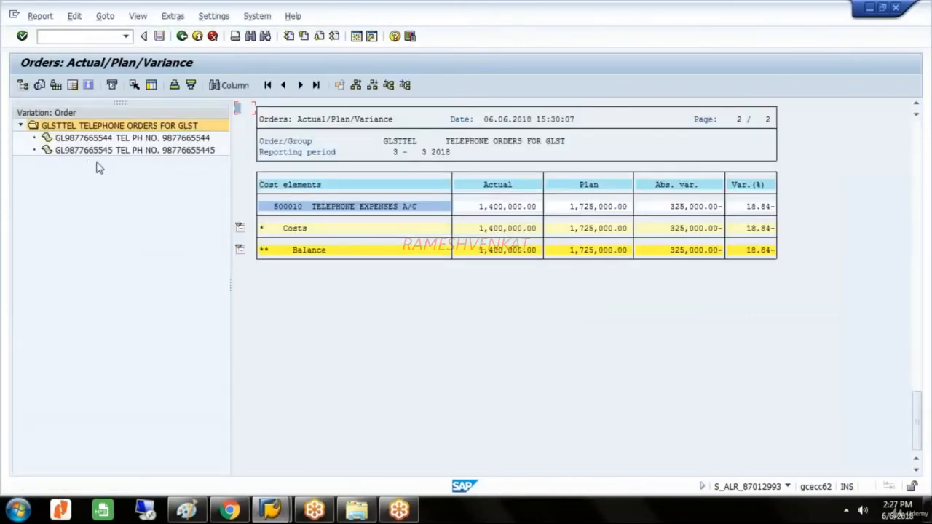
Review actual, plan and variance for each of the two telephone orders in the GLSTTEL group, and exit the report
{"action": "left_click", "coordinate": [144, 138]}
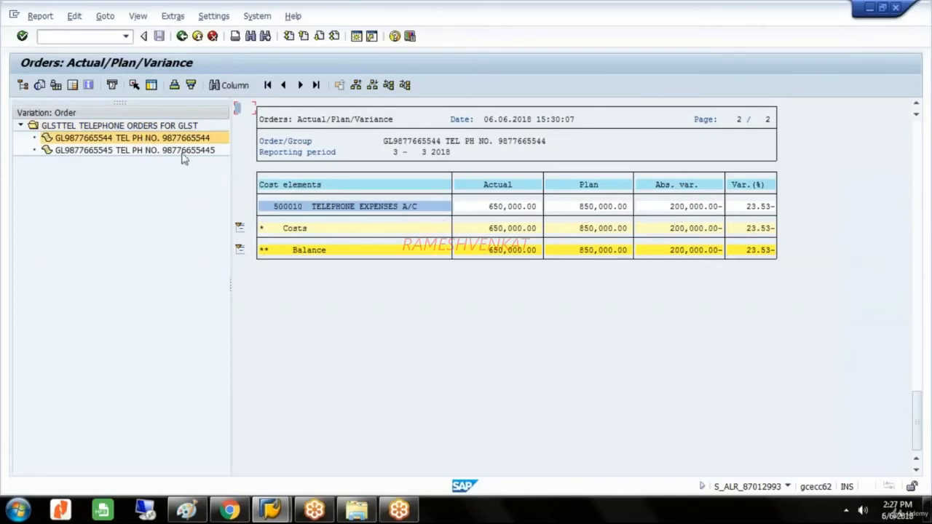
{"action": "left_click", "coordinate": [184, 151]}
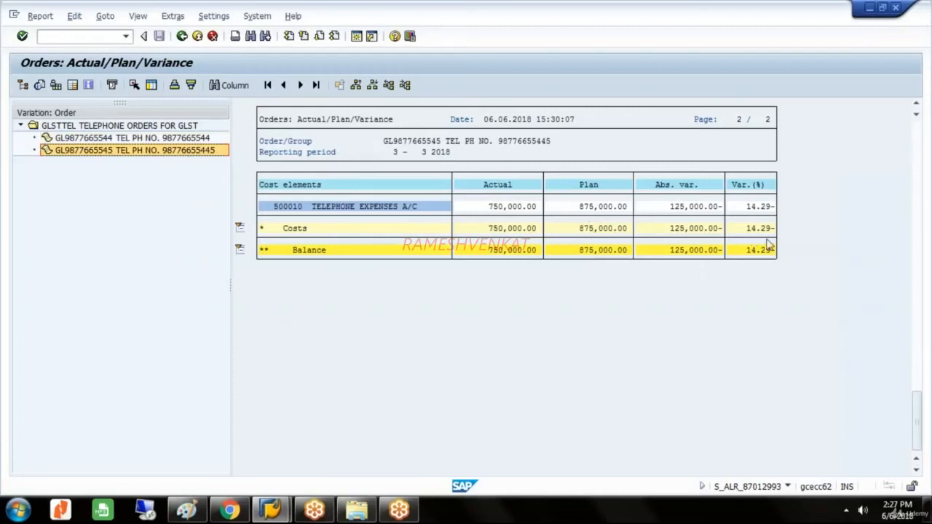
{"action": "left_click", "coordinate": [183, 37]}
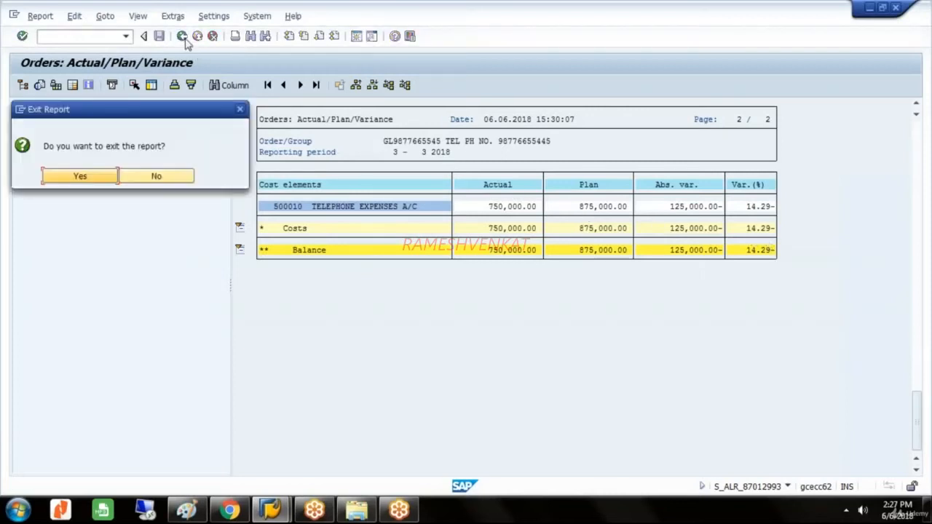
{"action": "left_click", "coordinate": [77, 175]}
Switch to the Paint notes and start a new paragraph under TEL PH.NO. with the text REAL O
{"action": "left_click", "coordinate": [193, 513]}
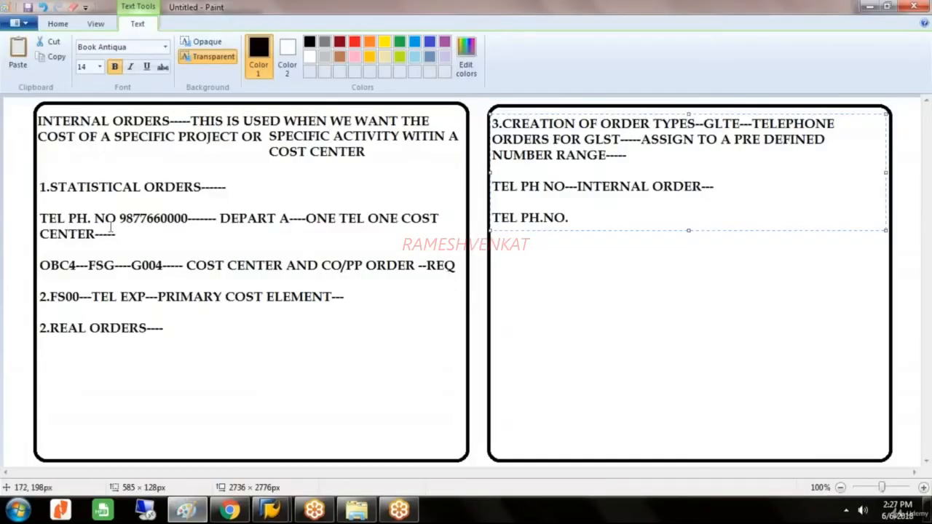
{"action": "key", "text": "Return"}
{"action": "key", "text": "Return"}
{"action": "type", "text": "REAL O"}
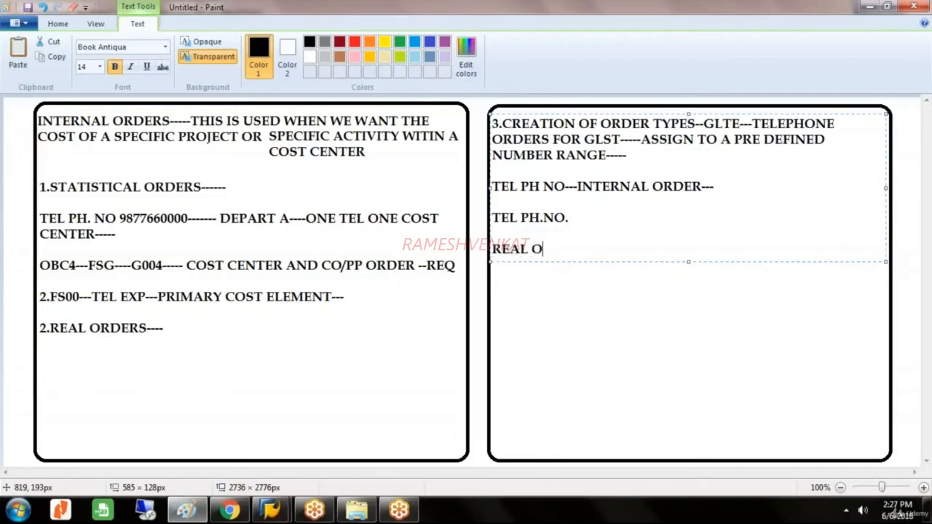
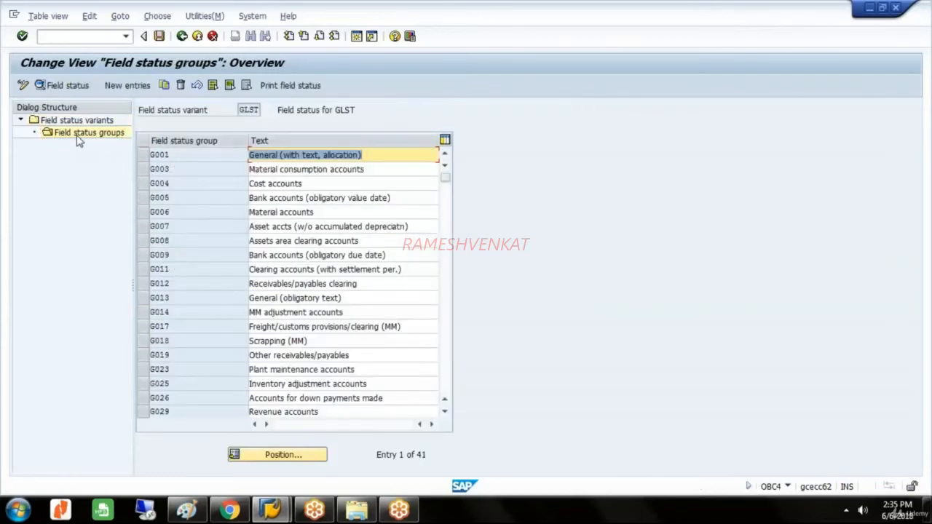
Copy field status group G004 in variant GLST as G002 with the text Cost accounts (REAL ORDERS ), and save under customizing request ECCK900016
{"action": "left_click", "coordinate": [173, 154]}
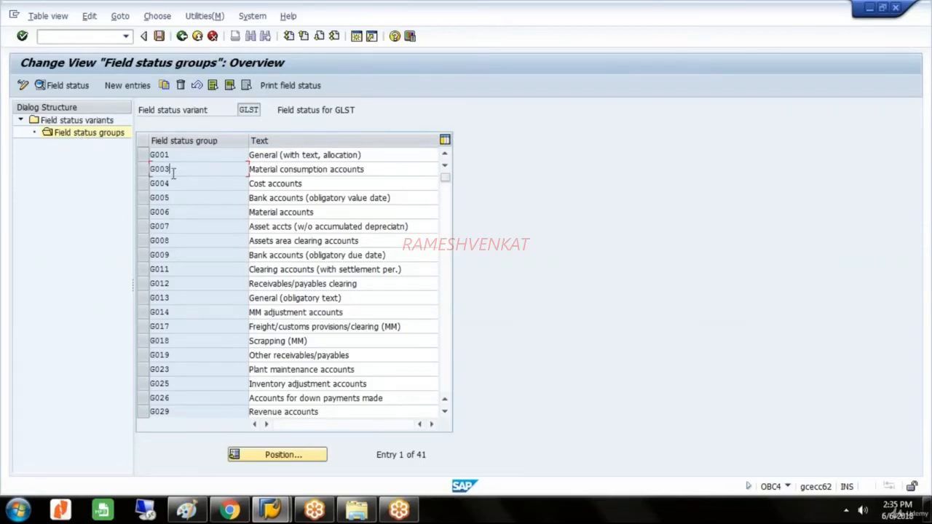
{"action": "left_click", "coordinate": [143, 183]}
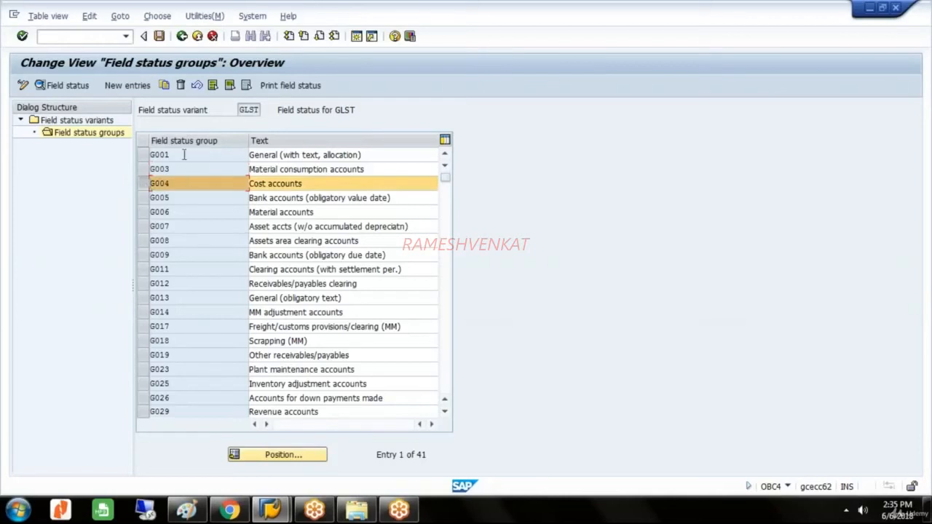
{"action": "left_click", "coordinate": [165, 86]}
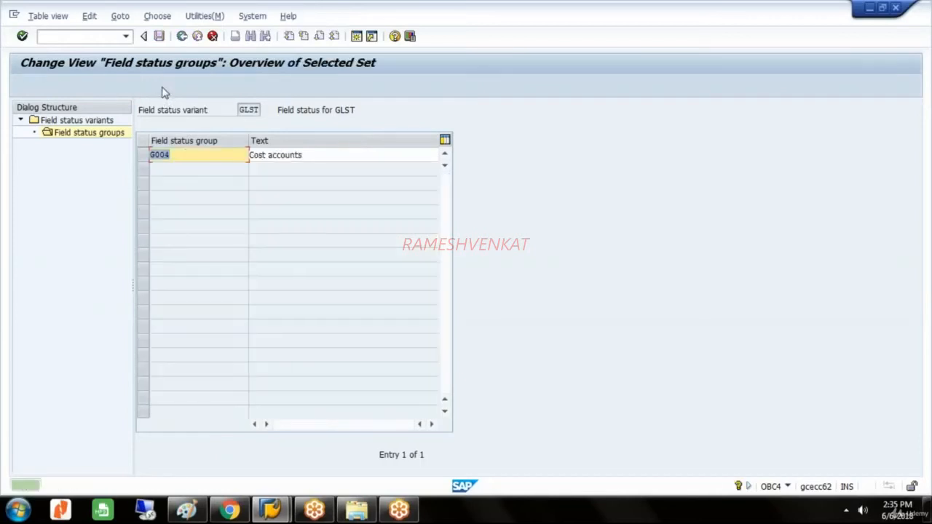
{"action": "left_click", "coordinate": [177, 156]}
{"action": "key", "text": "BackSpace"}
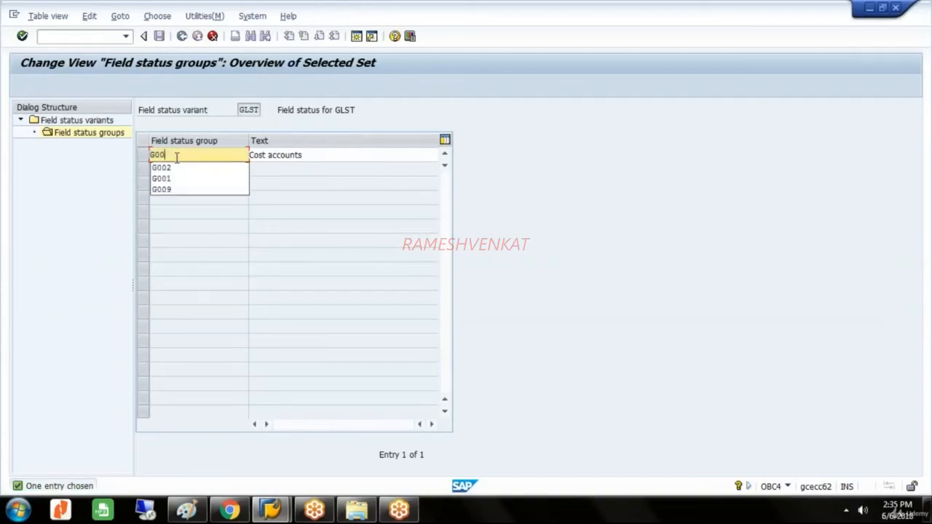
{"action": "type", "text": "2"}
{"action": "key", "text": "Tab"}
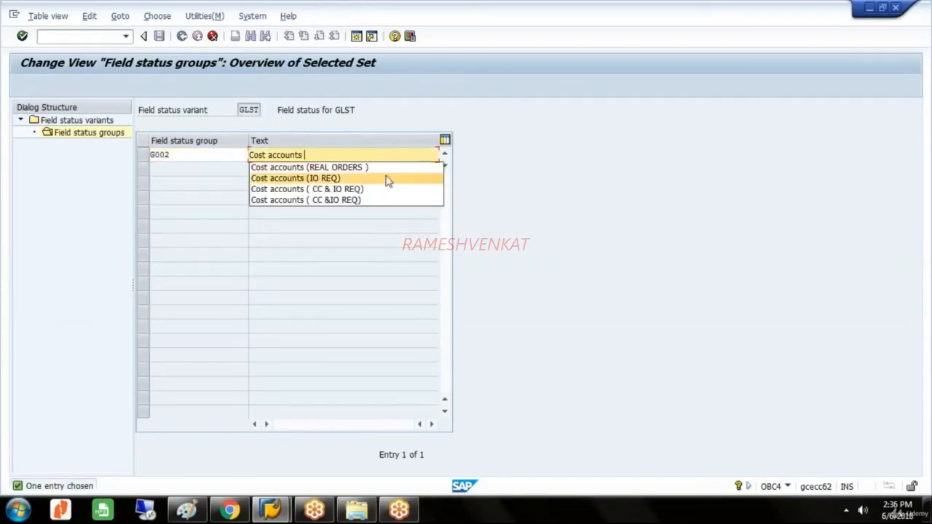
{"action": "left_click", "coordinate": [358, 169]}
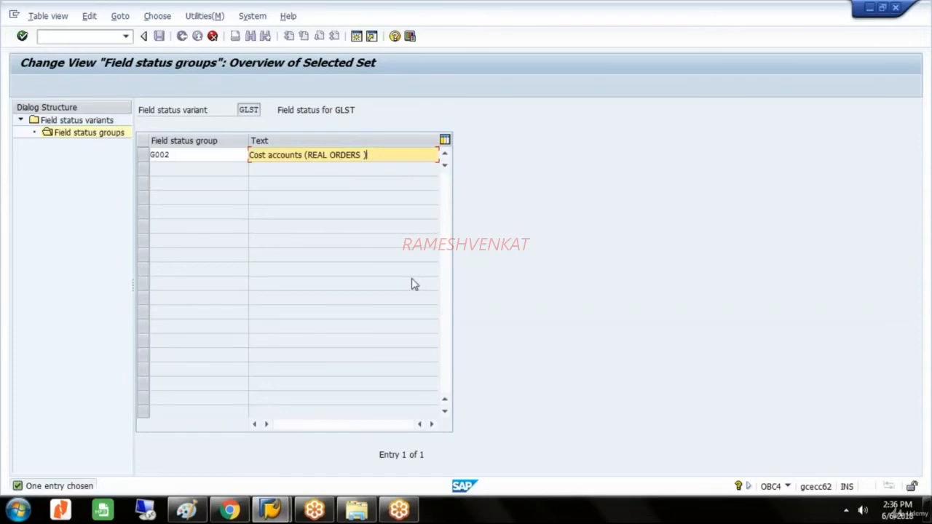
{"action": "key", "text": "Return"}
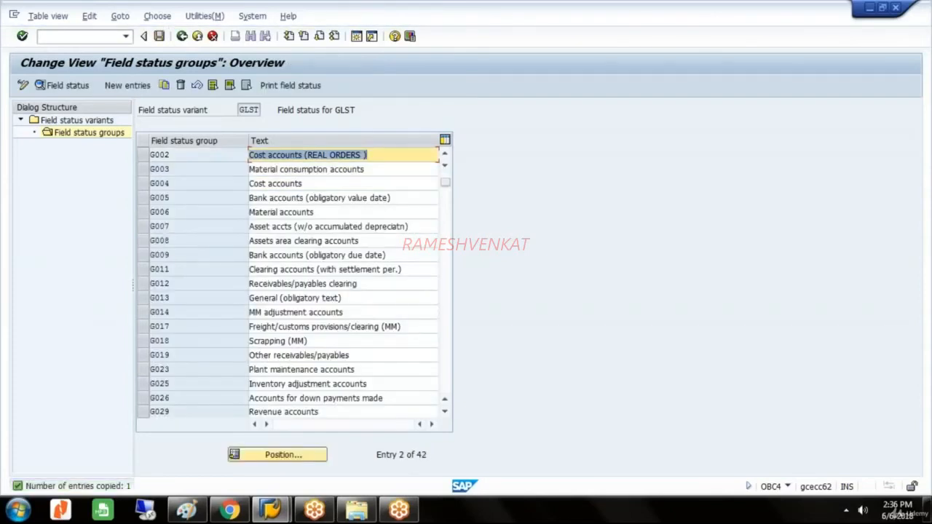
{"action": "left_click", "coordinate": [161, 37]}
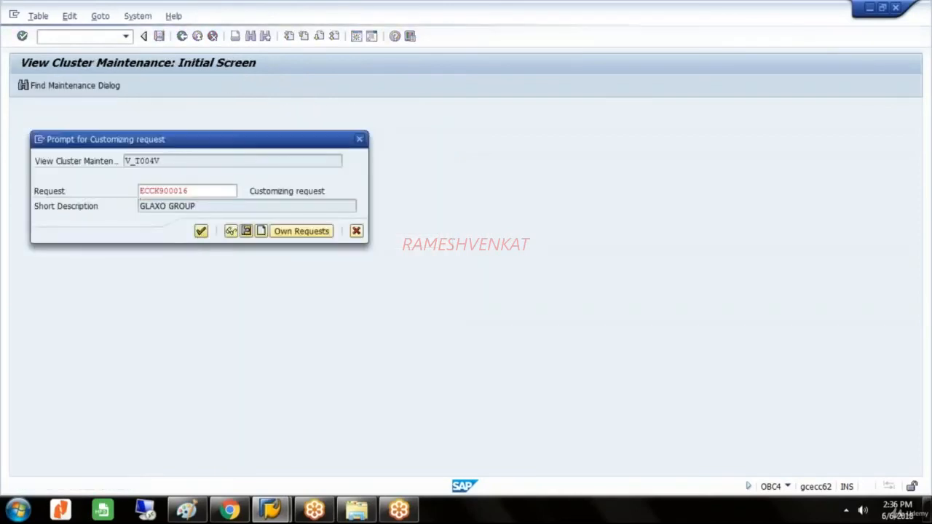
{"action": "key", "text": "Return"}
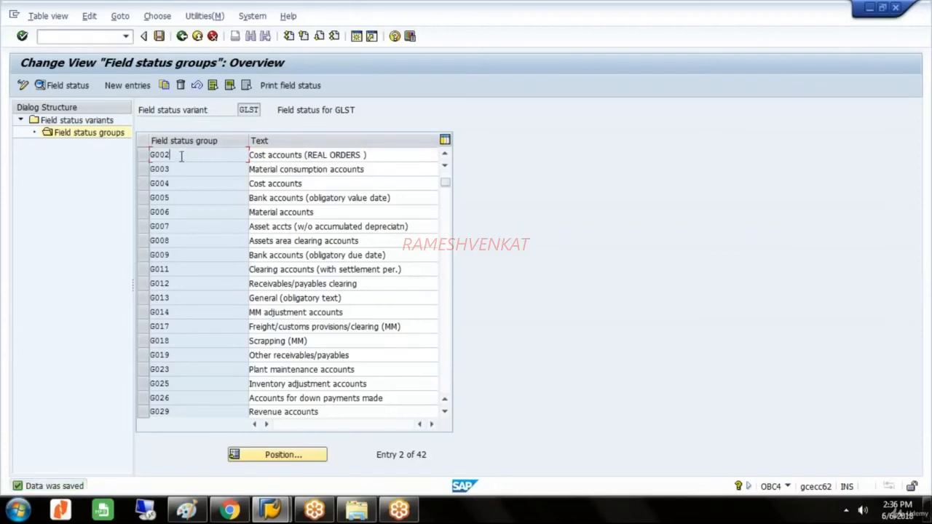
Make Cost center an optional entry in the additional account assignments of field status group G002, and save
{"action": "double_click", "coordinate": [182, 156]}
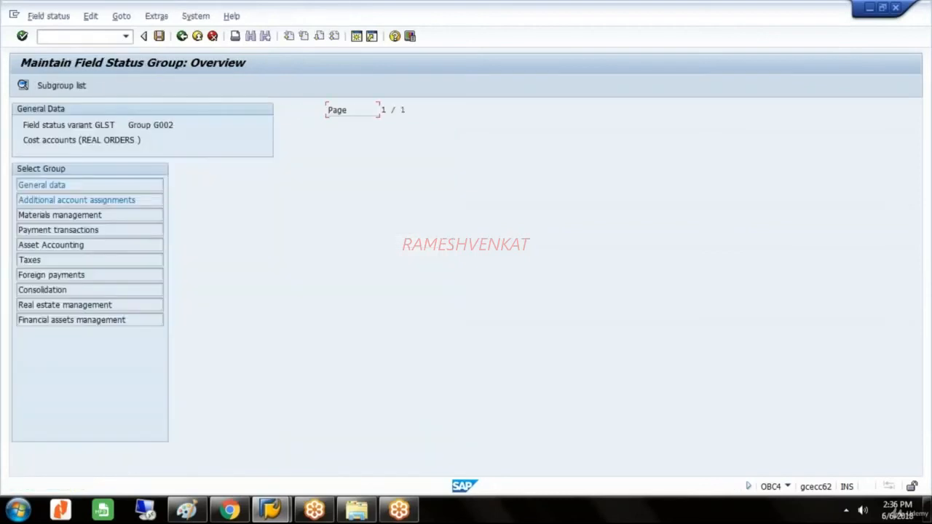
{"action": "double_click", "coordinate": [145, 200]}
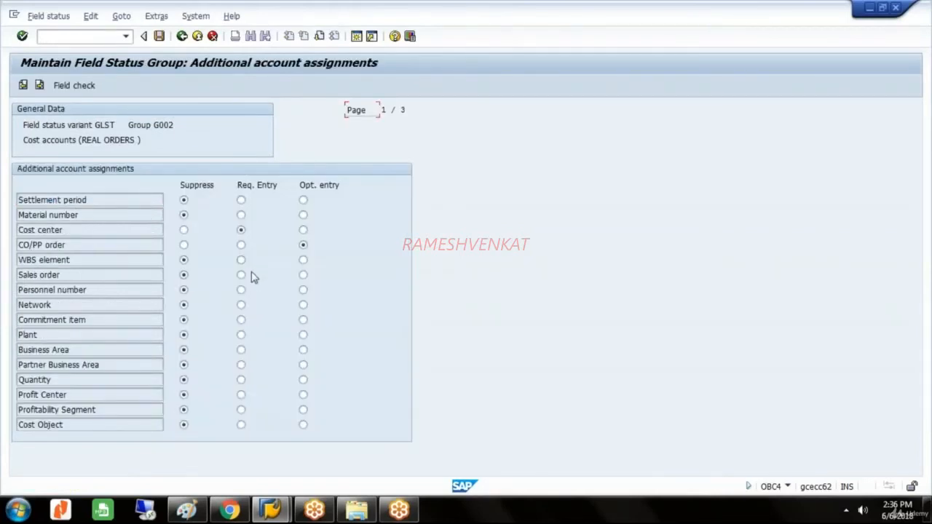
{"action": "left_click", "coordinate": [303, 230]}
{"action": "left_click", "coordinate": [159, 36]}
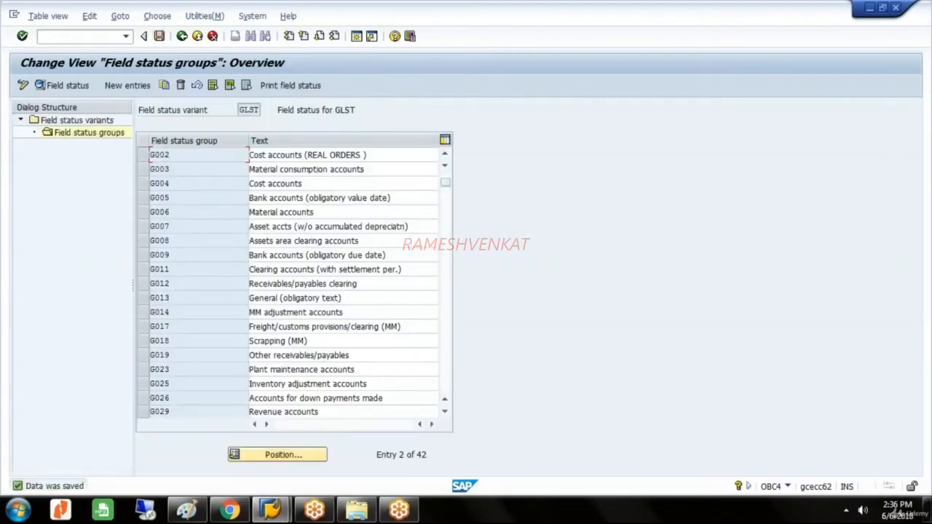
Go to transaction FS00 and enter 500011 as the G/L account for company code GLST
{"action": "left_click", "coordinate": [82, 35]}
{"action": "type", "text": "/NFS00"}
{"action": "key", "text": "Return"}
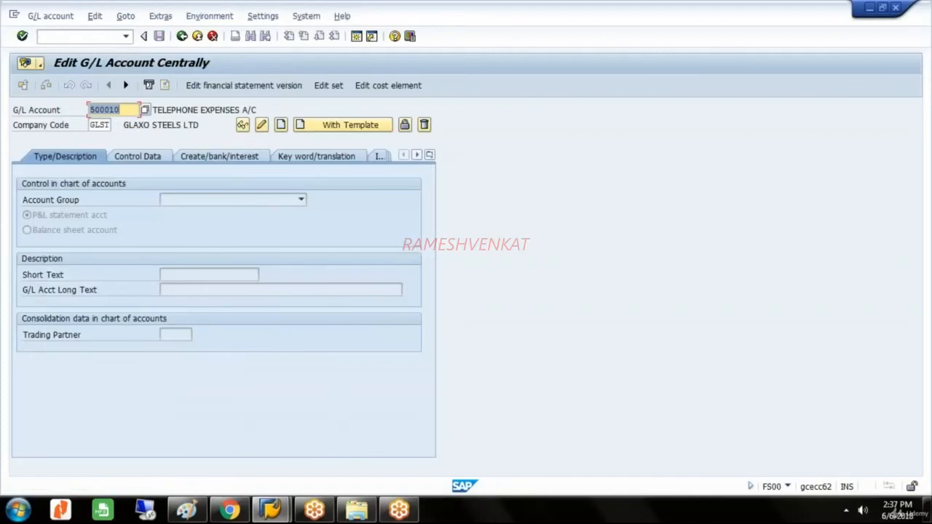
{"action": "left_click", "coordinate": [118, 109]}
{"action": "key", "text": "BackSpace"}
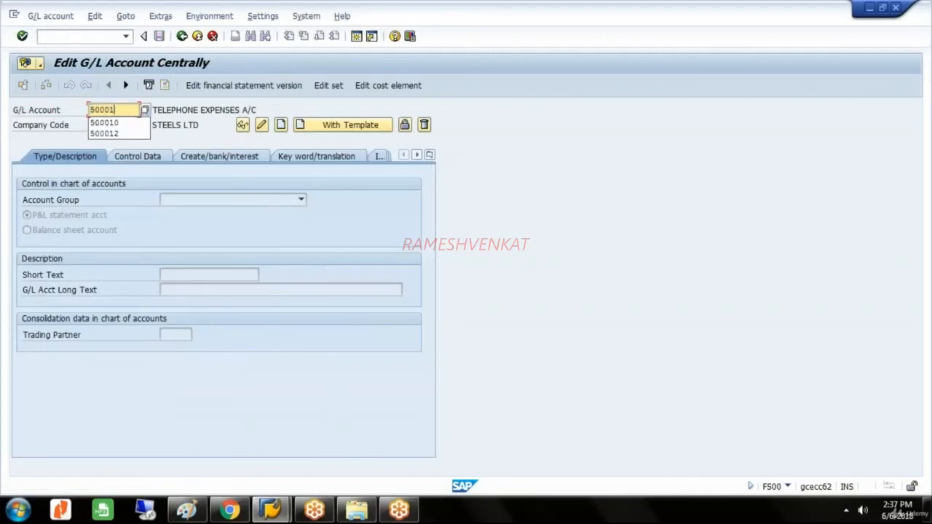
{"action": "type", "text": "1"}
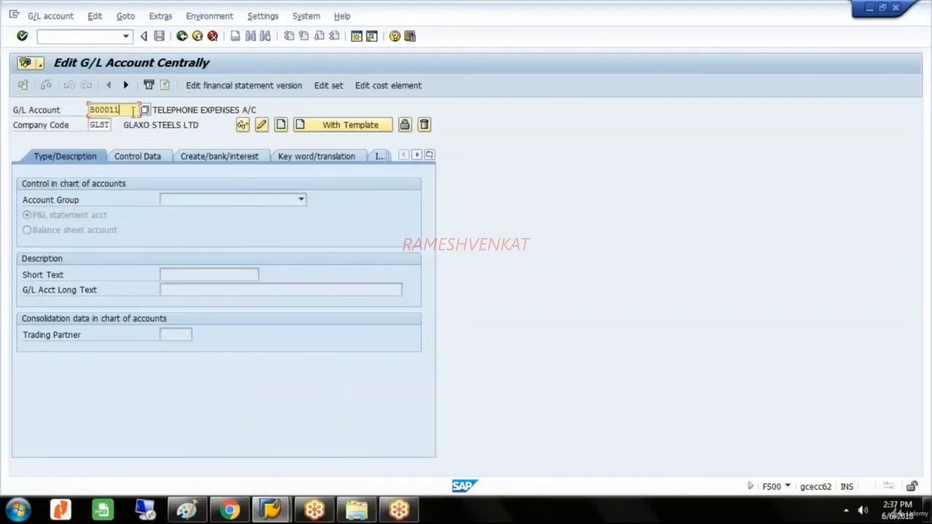
Create the account with a template, using G/L account 500010 of company code GLST as reference
{"action": "left_click", "coordinate": [318, 126]}
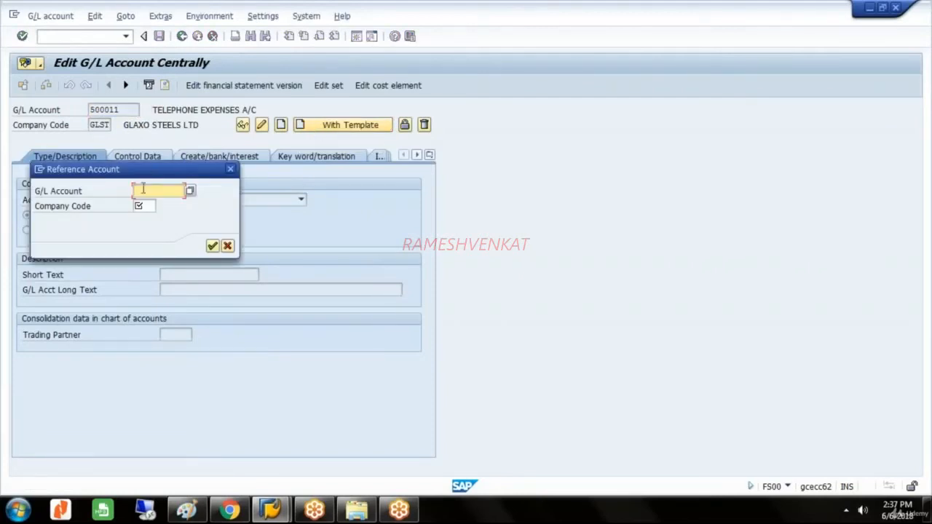
{"action": "type", "text": "50000"}
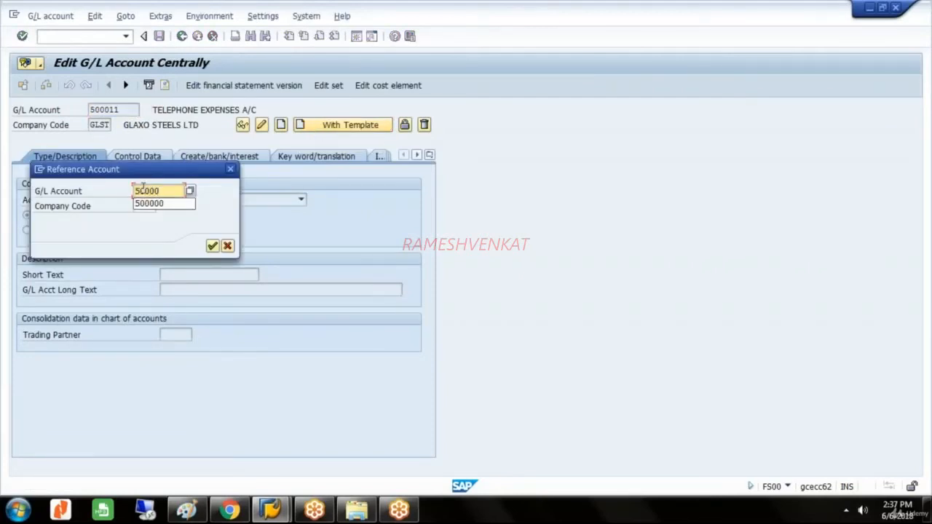
{"action": "type", "text": "10"}
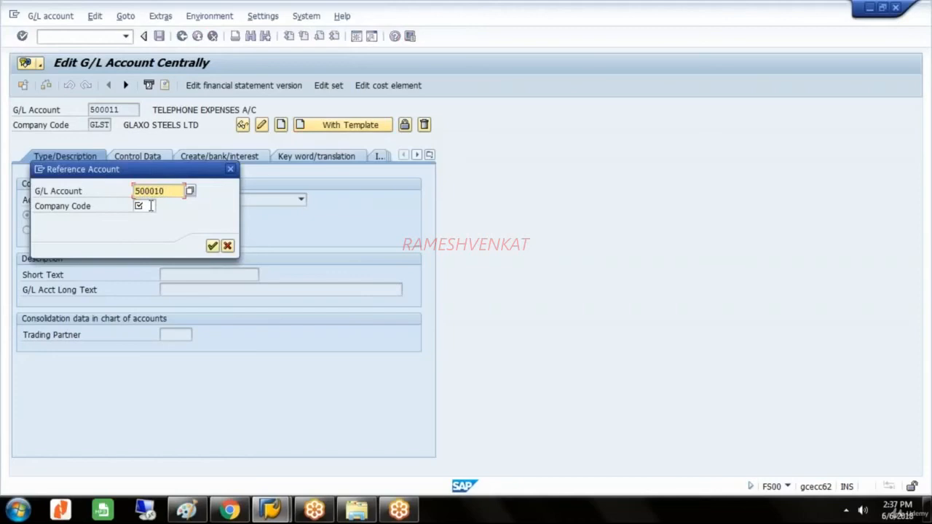
{"action": "left_click", "coordinate": [149, 206]}
{"action": "type", "text": "GLST"}
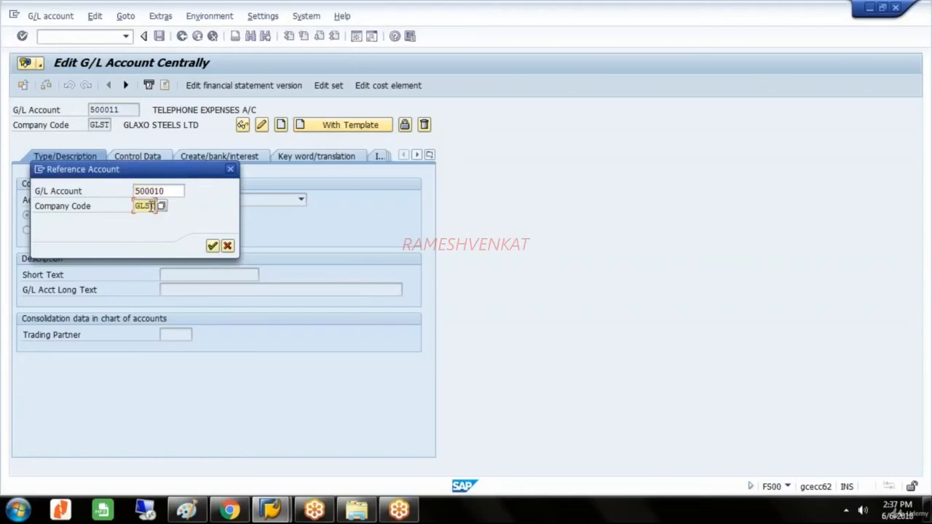
{"action": "left_click", "coordinate": [211, 246]}
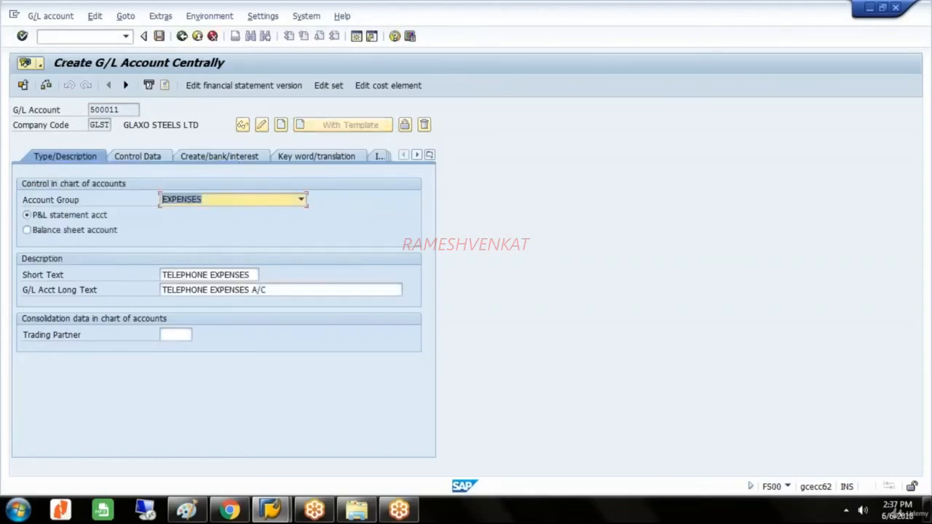
Change the short text of account 500011 to PETROL EXPENSES A/C
{"action": "left_click", "coordinate": [209, 276]}
{"action": "key", "text": "BackSpace"}
{"action": "key", "text": "BackSpace"}
{"action": "key", "text": "BackSpace"}
{"action": "key", "text": "BackSpace"}
{"action": "key", "text": "BackSpace"}
{"action": "key", "text": "BackSpace"}
{"action": "key", "text": "BackSpace"}
{"action": "key", "text": "BackSpace"}
{"action": "key", "text": "BackSpace"}
{"action": "type", "text": "PETROL"}
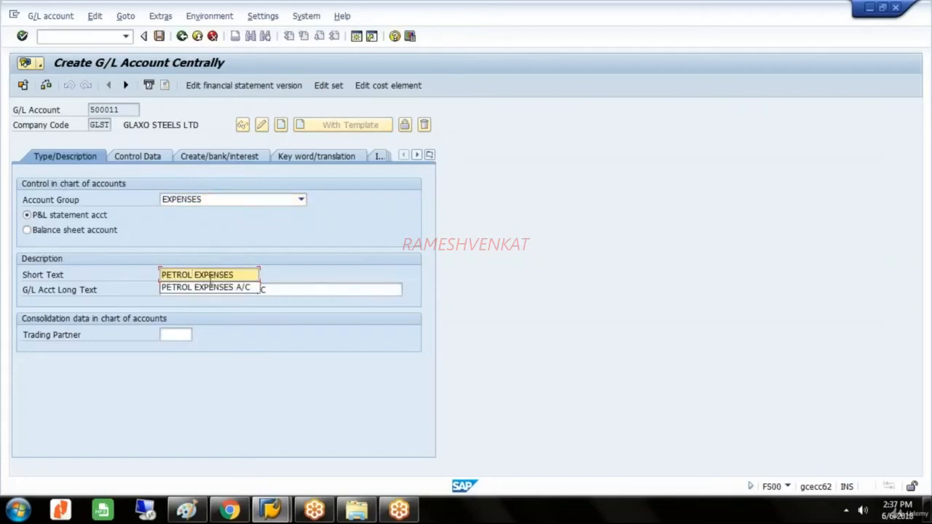
{"action": "left_click", "coordinate": [210, 289]}
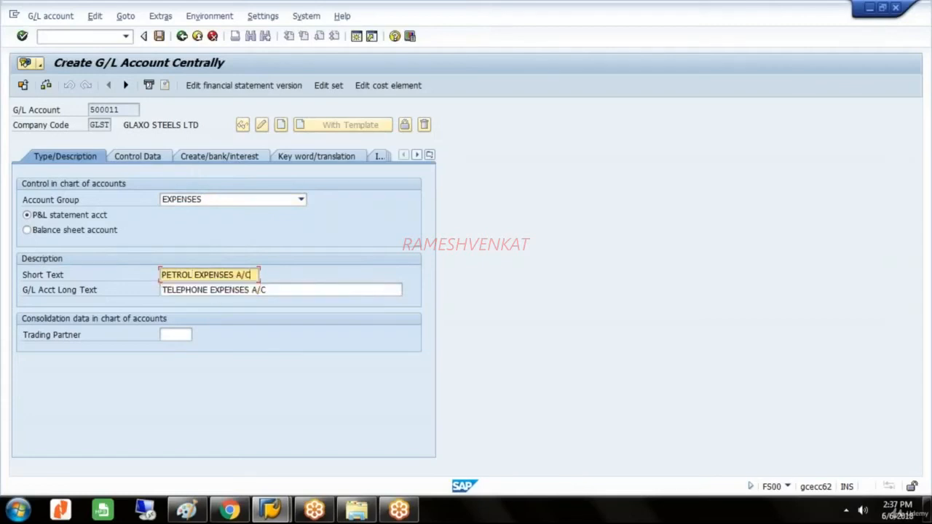
Change the G/L account long text of account 500011 to PETROL EXPENSES A/C
{"action": "left_click", "coordinate": [208, 290]}
{"action": "key", "text": "BackSpace"}
{"action": "key", "text": "BackSpace"}
{"action": "key", "text": "BackSpace"}
{"action": "key", "text": "BackSpace"}
{"action": "key", "text": "BackSpace"}
{"action": "key", "text": "BackSpace"}
{"action": "key", "text": "BackSpace"}
{"action": "key", "text": "BackSpace"}
{"action": "key", "text": "BackSpace"}
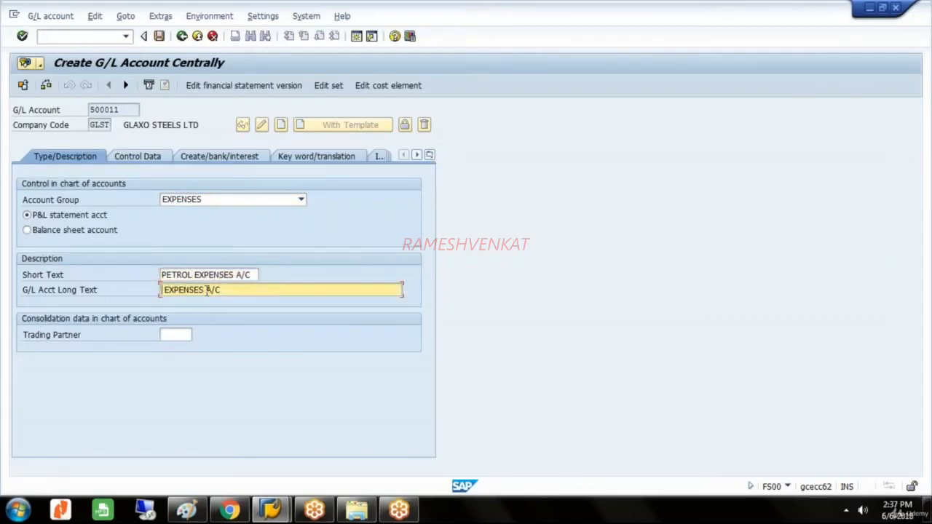
{"action": "type", "text": "PETRO"}
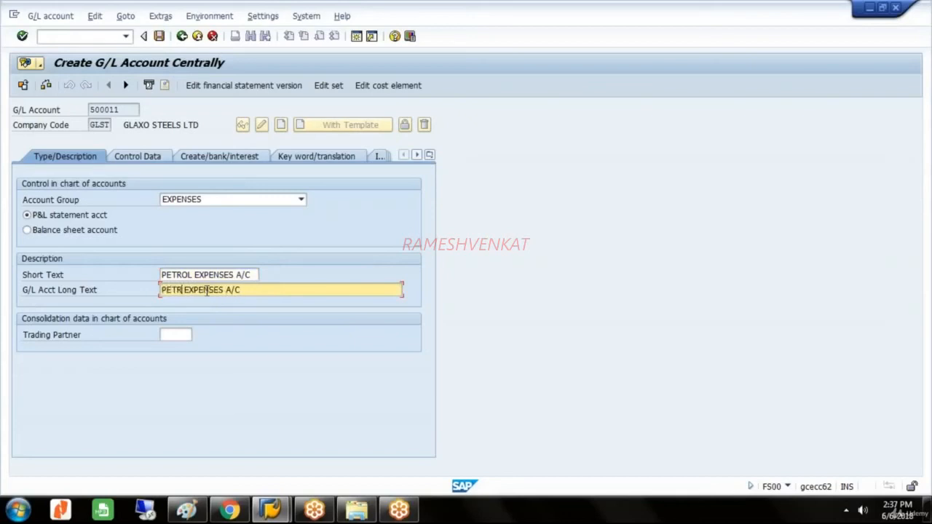
{"action": "type", "text": "L"}
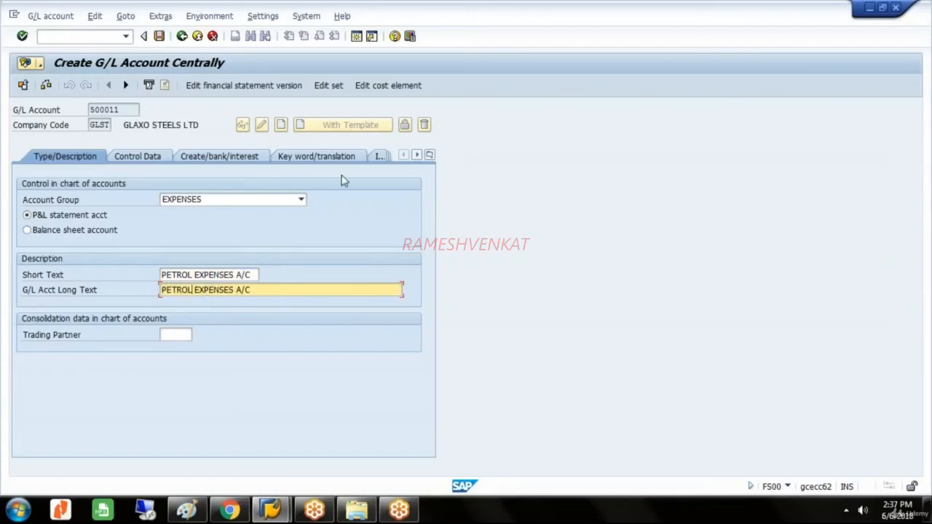
Set the field status group of account 500011 to G002 and save the account
{"action": "left_click", "coordinate": [250, 157]}
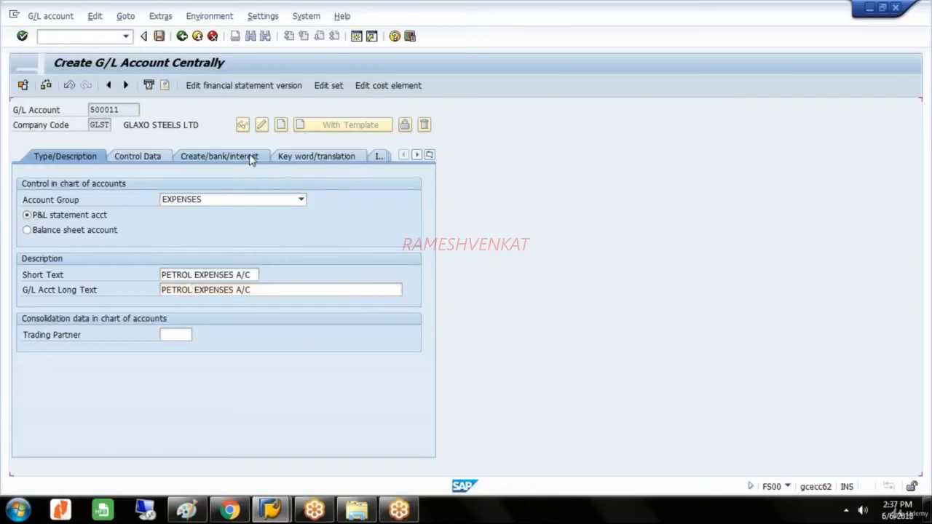
{"action": "left_click", "coordinate": [181, 200]}
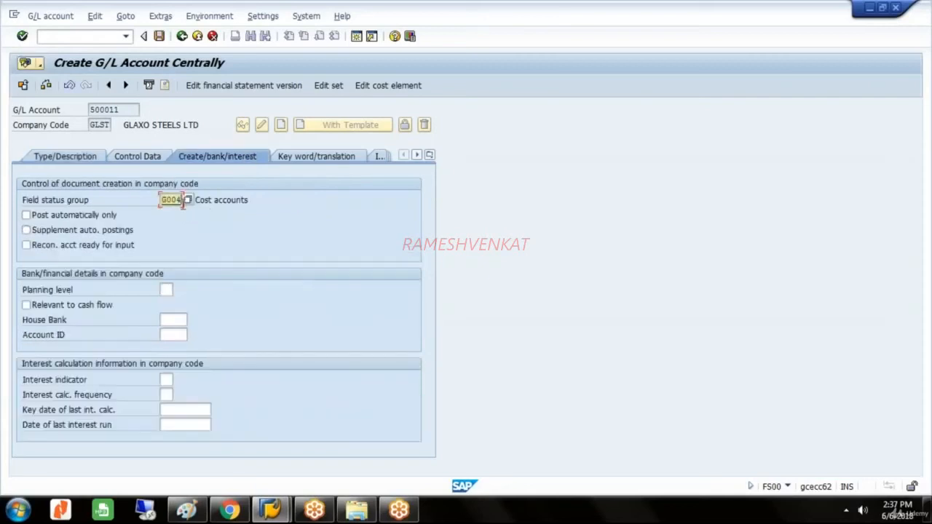
{"action": "key", "text": "BackSpace"}
{"action": "type", "text": "2"}
{"action": "key", "text": "ctrl+s"}
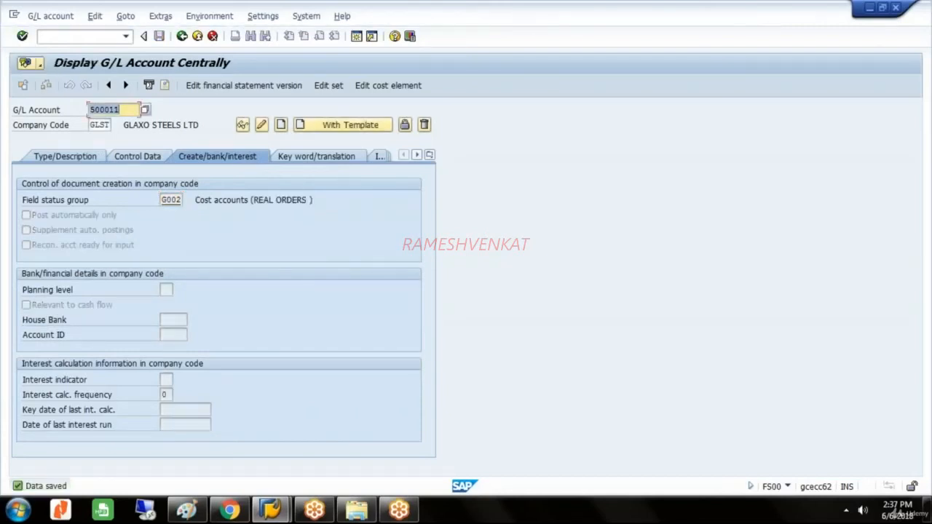
Create a cost element for account 500011 with category 1, Primary costs/cost-reducing revenues, and save it
{"action": "left_click", "coordinate": [394, 88]}
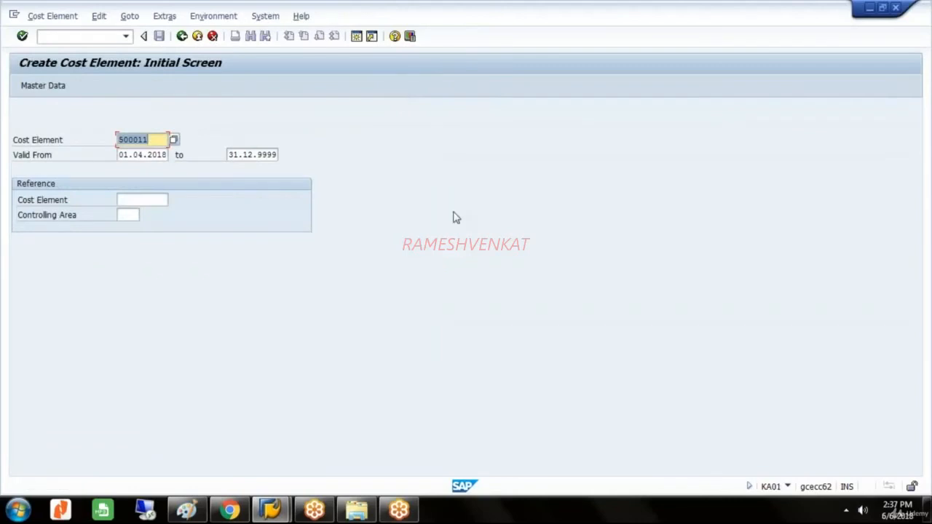
{"action": "key", "text": "Return"}
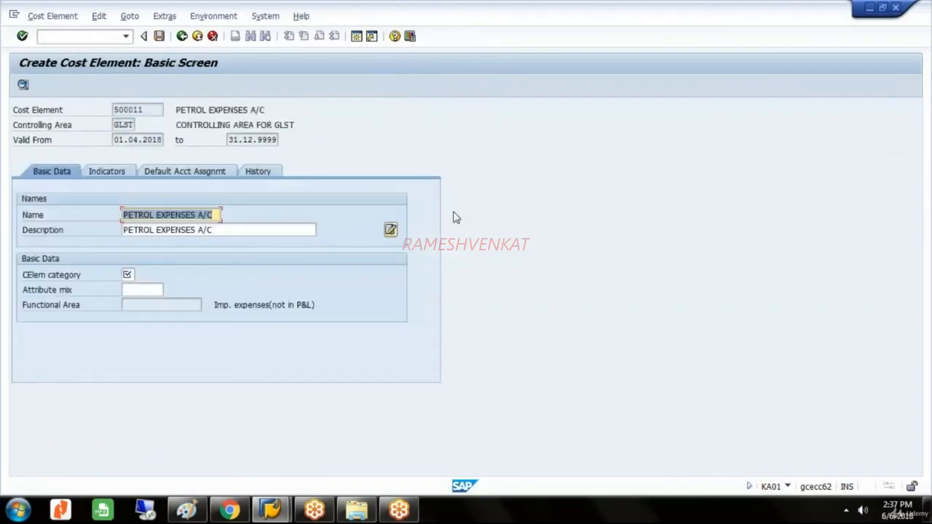
{"action": "left_click", "coordinate": [128, 274]}
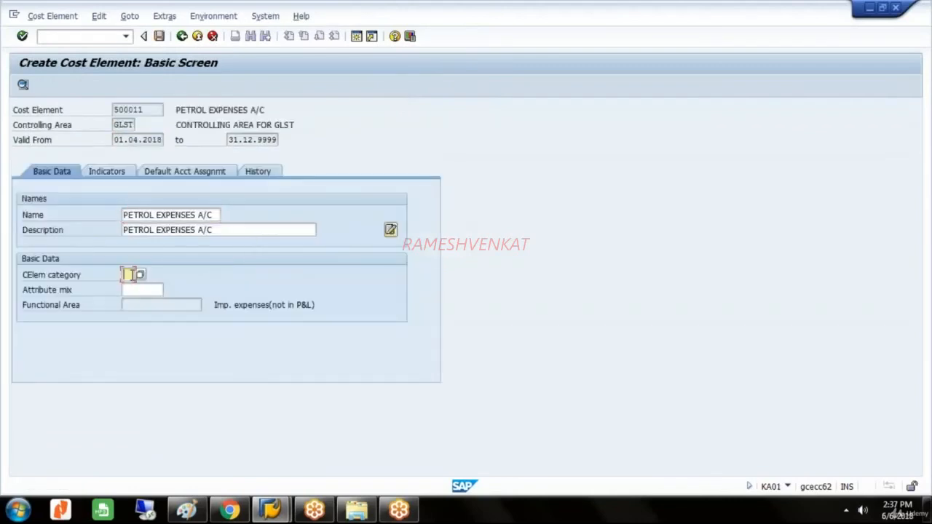
{"action": "left_click", "coordinate": [137, 274]}
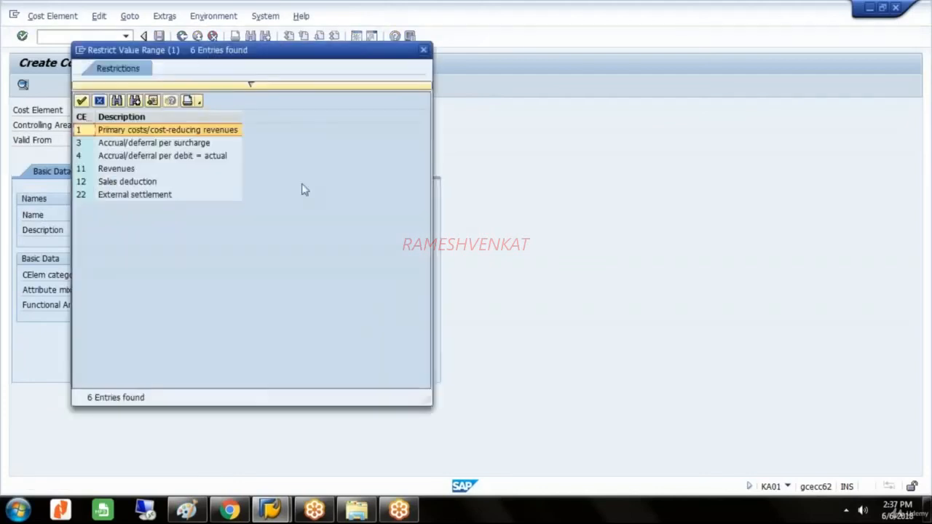
{"action": "double_click", "coordinate": [225, 133]}
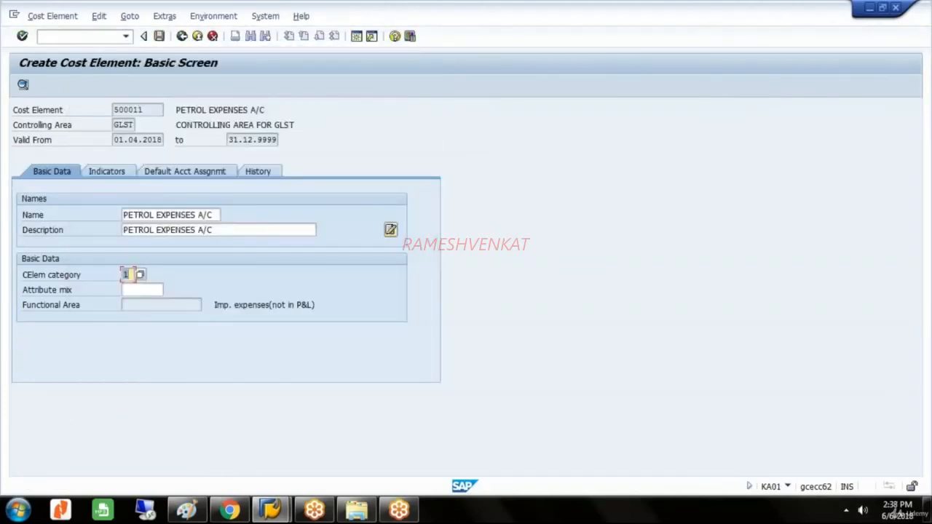
{"action": "key", "text": "Return"}
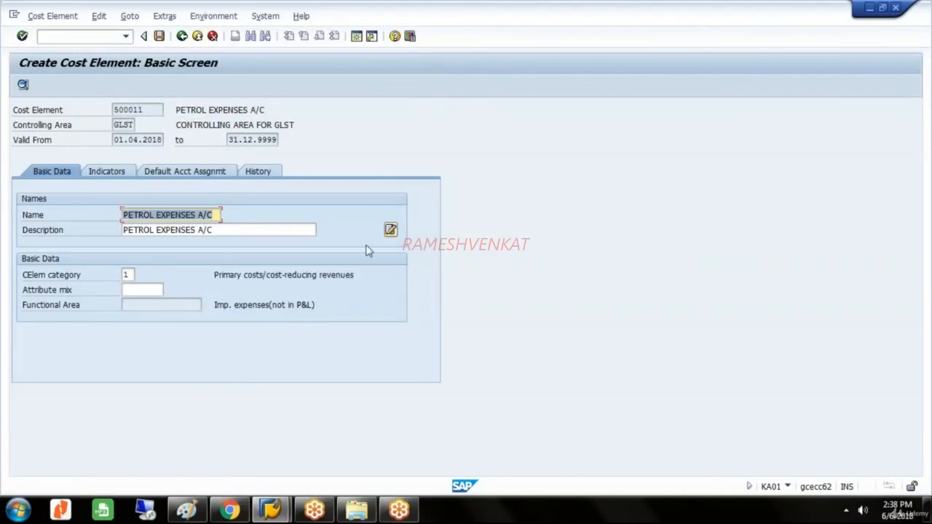
{"action": "left_click", "coordinate": [159, 37]}
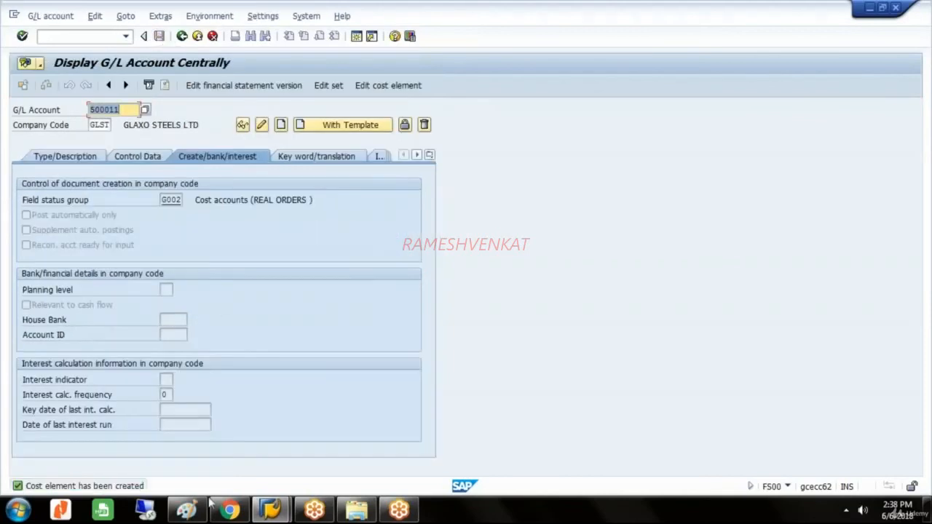
Switch to Paint, start a new picture without saving the old one, and draw a rounded rectangle of about 605 × 535 px
{"action": "left_click", "coordinate": [186, 510]}
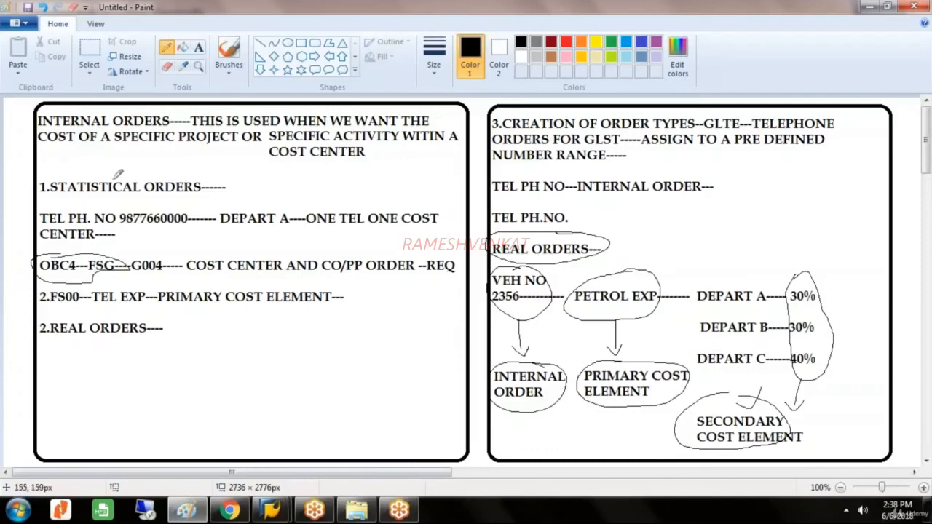
{"action": "left_click", "coordinate": [25, 23]}
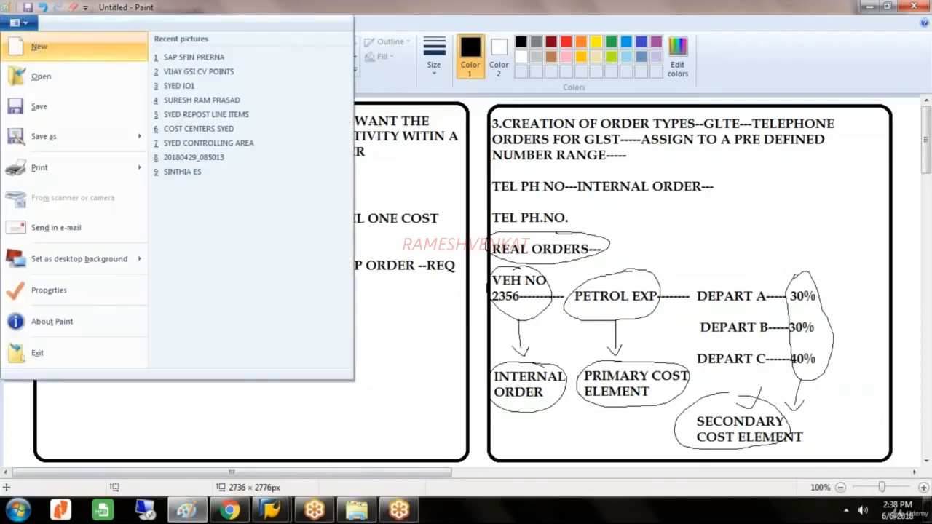
{"action": "left_click", "coordinate": [36, 45]}
{"action": "left_click", "coordinate": [478, 261]}
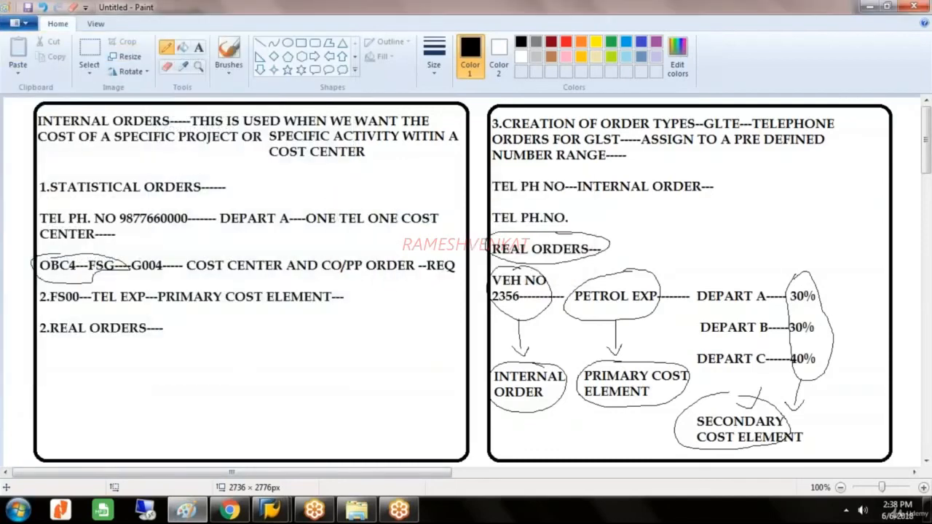
{"action": "left_click", "coordinate": [314, 43]}
{"action": "left_click_drag", "start_coordinate": [37, 99], "coordinate": [452, 463]}
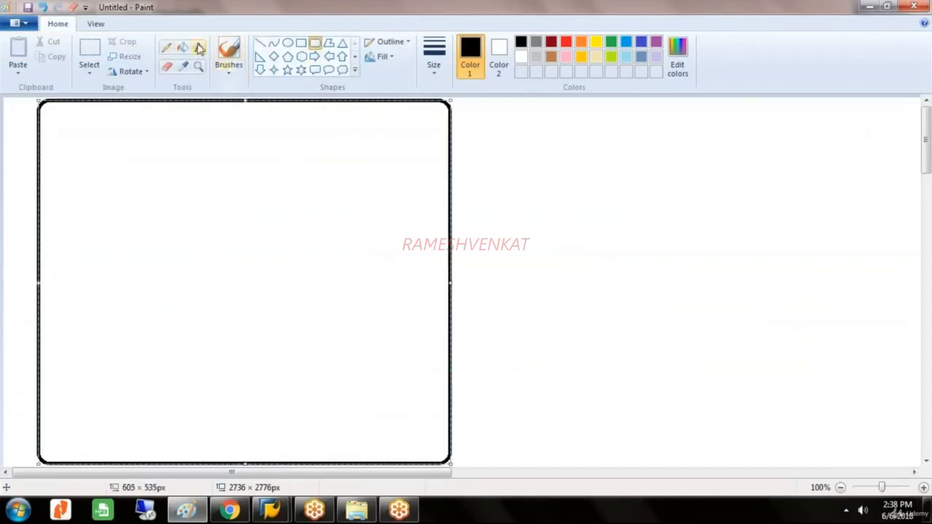
Add a wide text box inside the rounded rectangle with the heading "3.CREATION OF SECONDARY COST ELEMENT----"
{"action": "left_click", "coordinate": [198, 47]}
{"action": "left_click", "coordinate": [41, 119]}
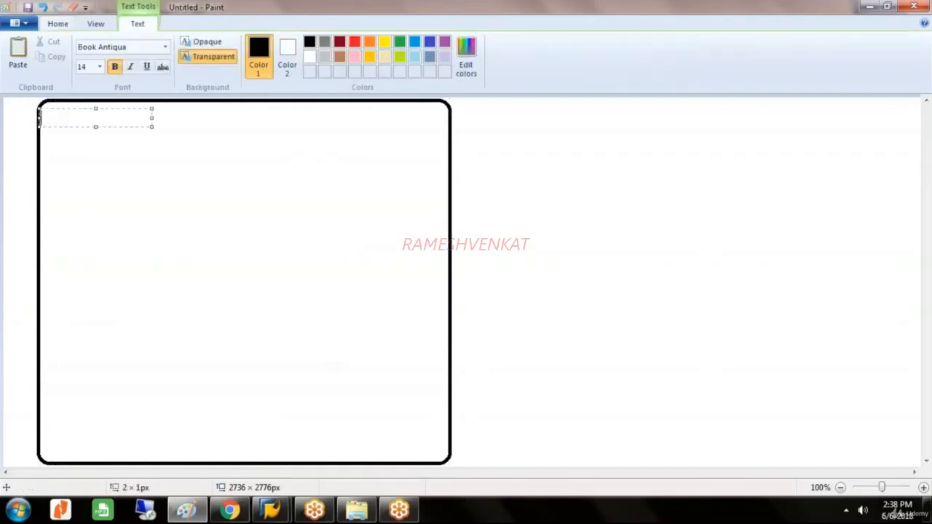
{"action": "left_click_drag", "start_coordinate": [152, 124], "coordinate": [442, 237]}
{"action": "type", "text": "3."}
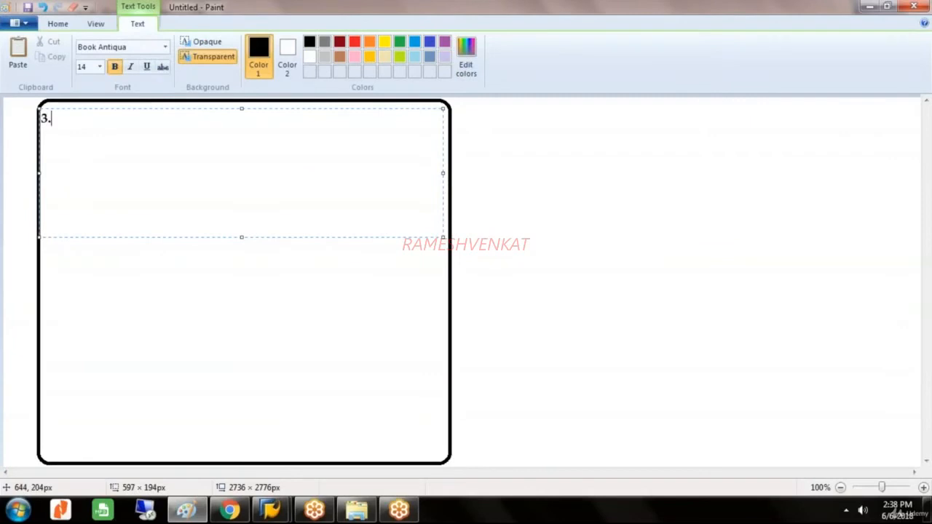
{"action": "type", "text": "CREATION "}
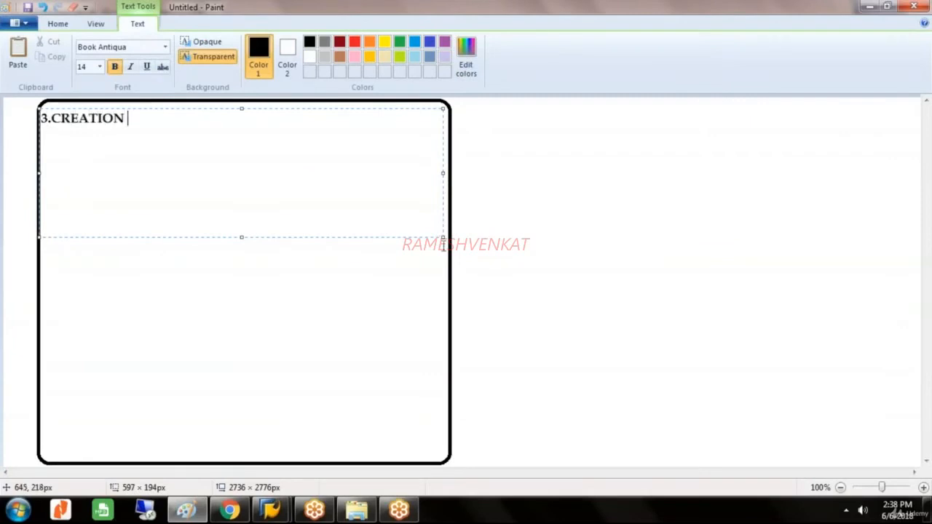
{"action": "type", "text": "OF SECON"}
{"action": "key", "text": "BackSpace"}
{"action": "type", "text": "OND"}
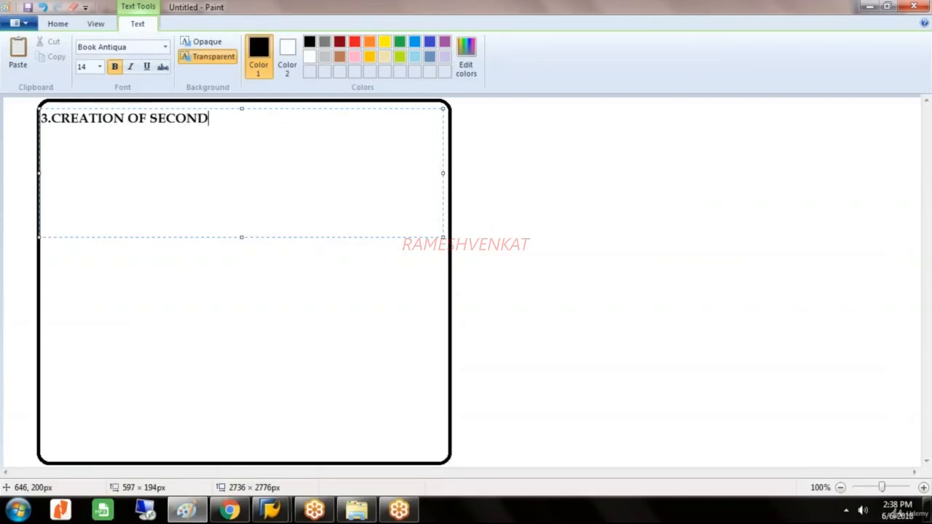
{"action": "type", "text": "ARY COST"}
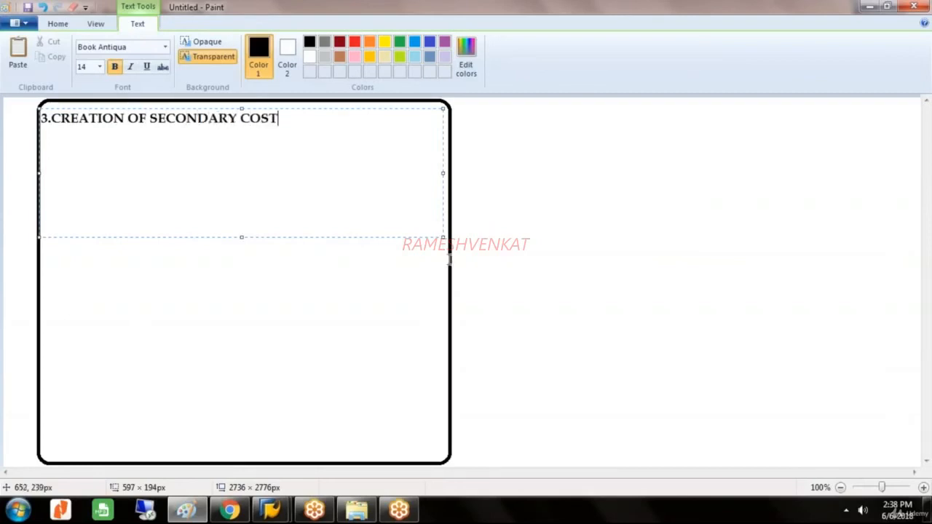
{"action": "type", "text": " ELEMENT----"}
{"action": "key", "text": "Return"}
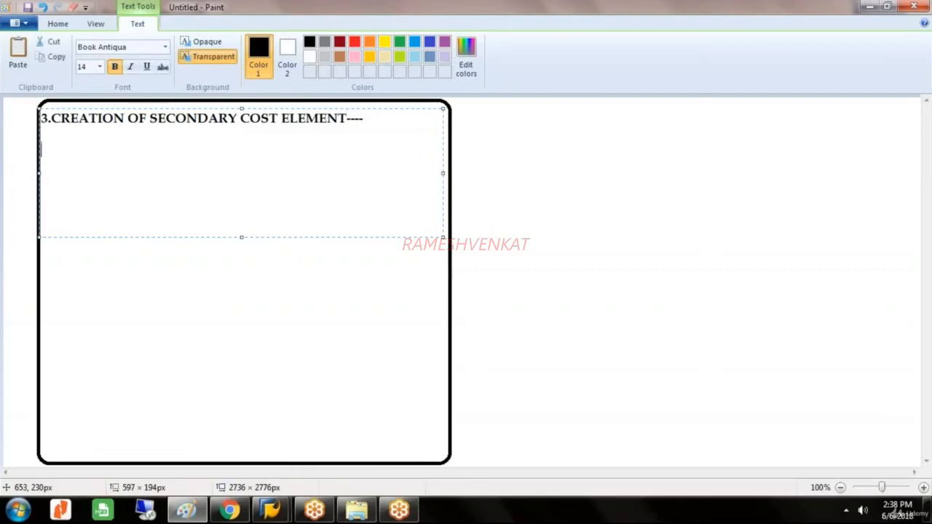
Add the line "CO SIDE----NO G/L IN NEEDED--- COST DISTRIBUTION" below the heading
{"action": "type", "text": "CO SIDE"}
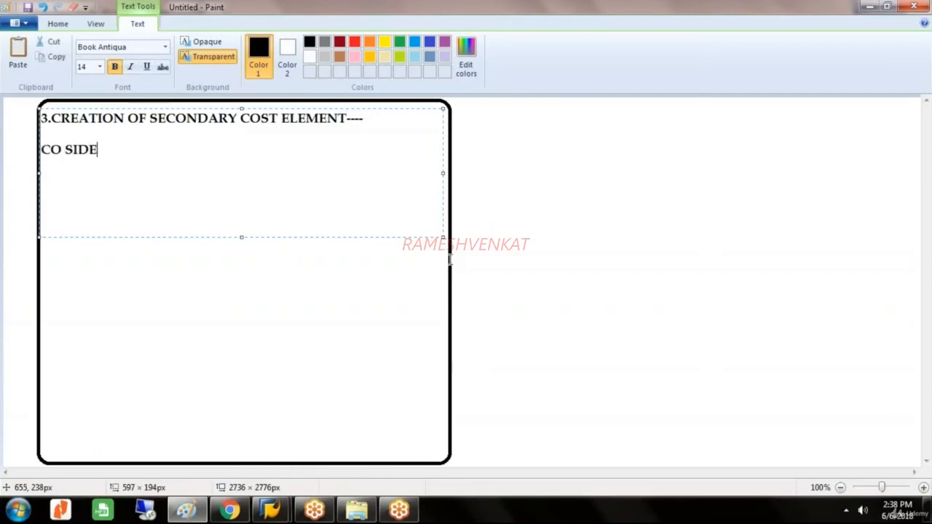
{"action": "type", "text": "----NO G/L "}
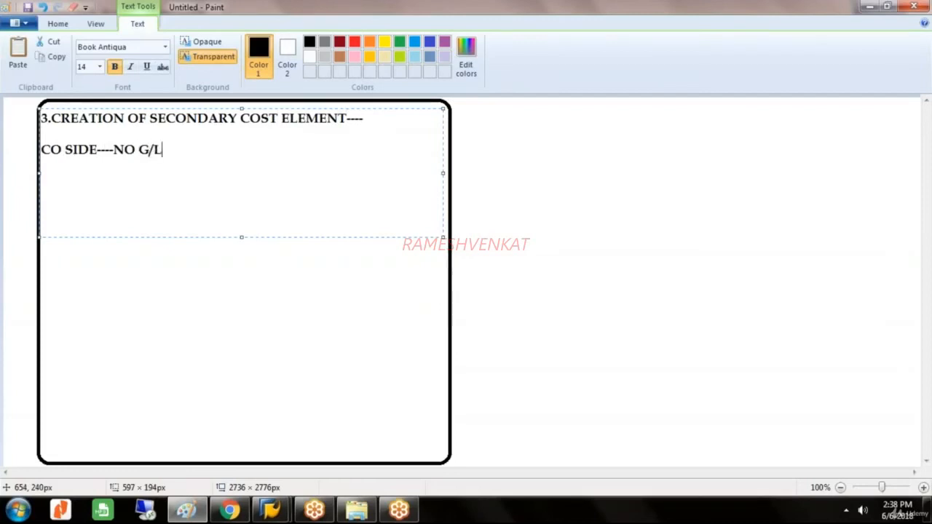
{"action": "type", "text": "IN NEEDED--- COST DISTRIBUTION"}
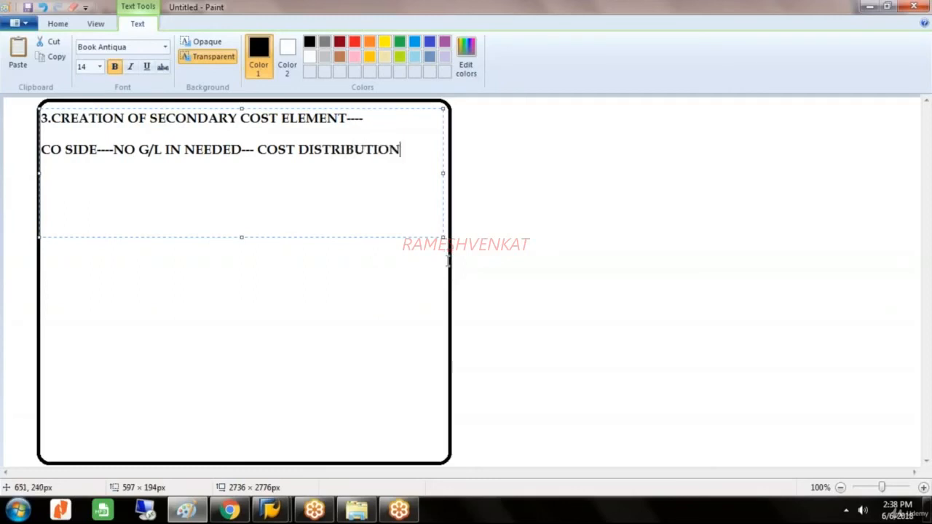
Switch back to SAP, leave the G/L account display for SAP Easy Access, and collapse the Internal Orders folder
{"action": "mouse_move", "coordinate": [271, 510]}
{"action": "left_click", "coordinate": [318, 466]}
{"action": "left_click", "coordinate": [182, 36]}
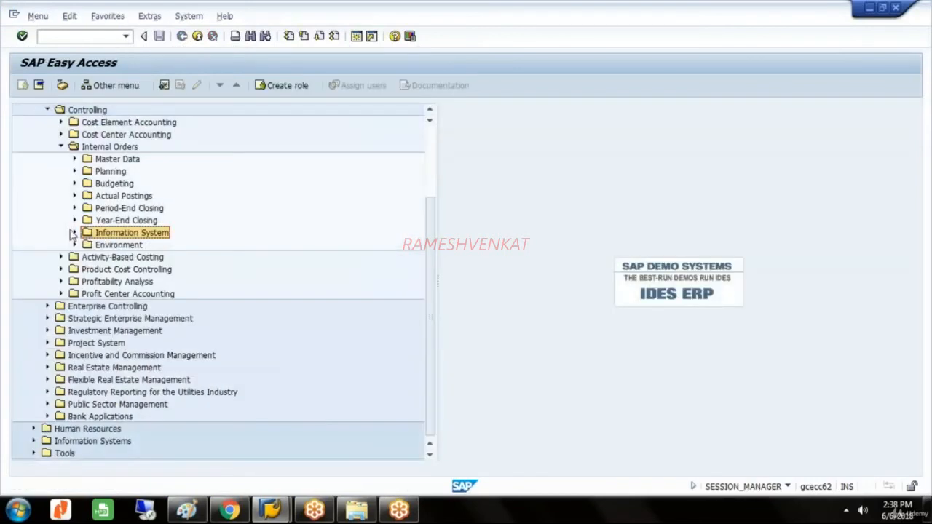
{"action": "left_click", "coordinate": [62, 146]}
{"action": "left_click", "coordinate": [82, 171]}
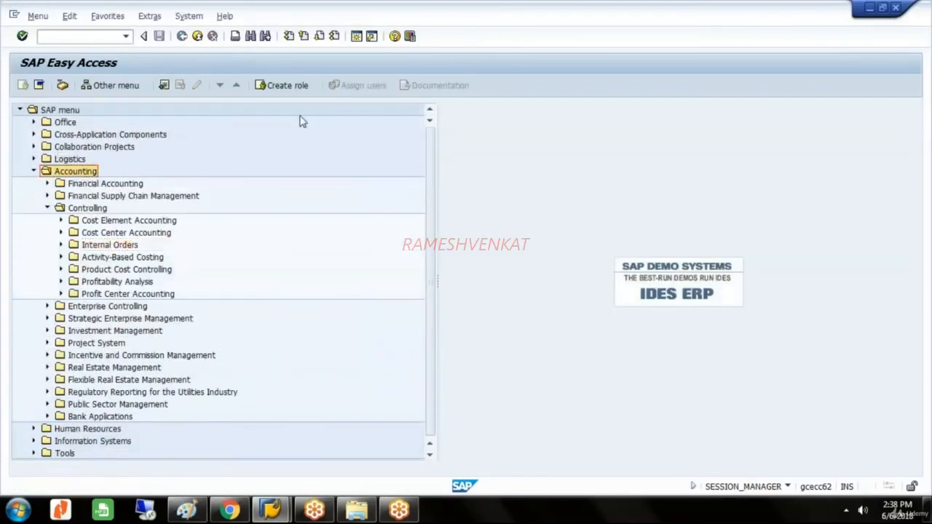
Expand Cost Element Accounting down to the individual processing of cost elements and start KA06 - Create Secondary
{"action": "key", "text": "Down"}
{"action": "key", "text": "Down"}
{"action": "key", "text": "Down"}
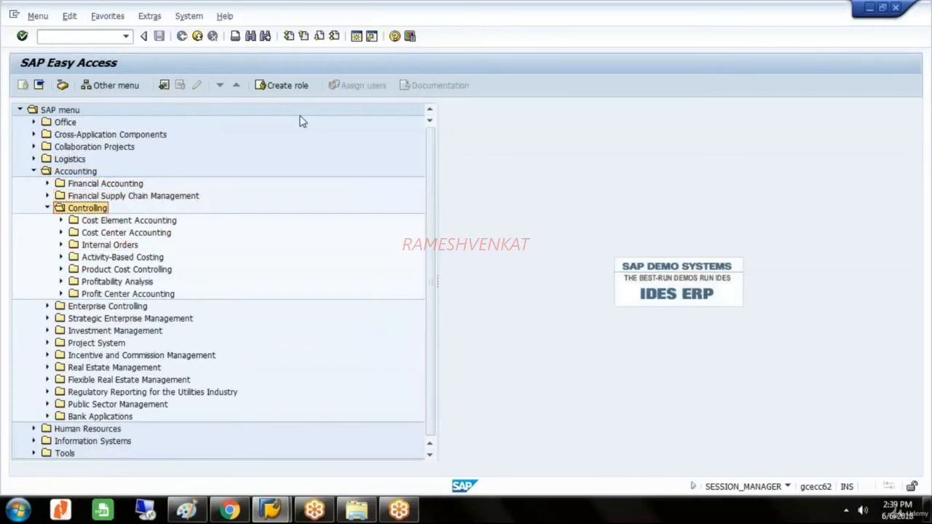
{"action": "key", "text": "Down"}
{"action": "key", "text": "Right"}
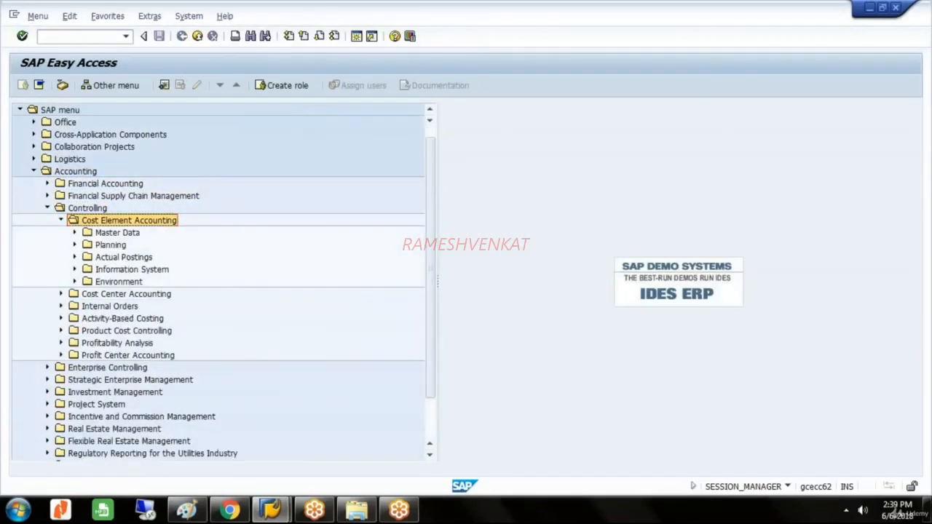
{"action": "key", "text": "Down"}
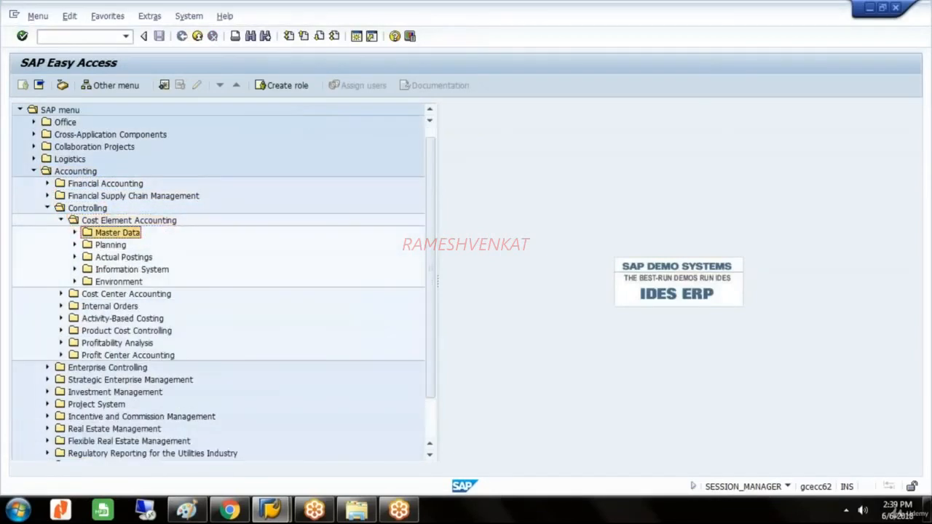
{"action": "key", "text": "Right"}
{"action": "key", "text": "Down"}
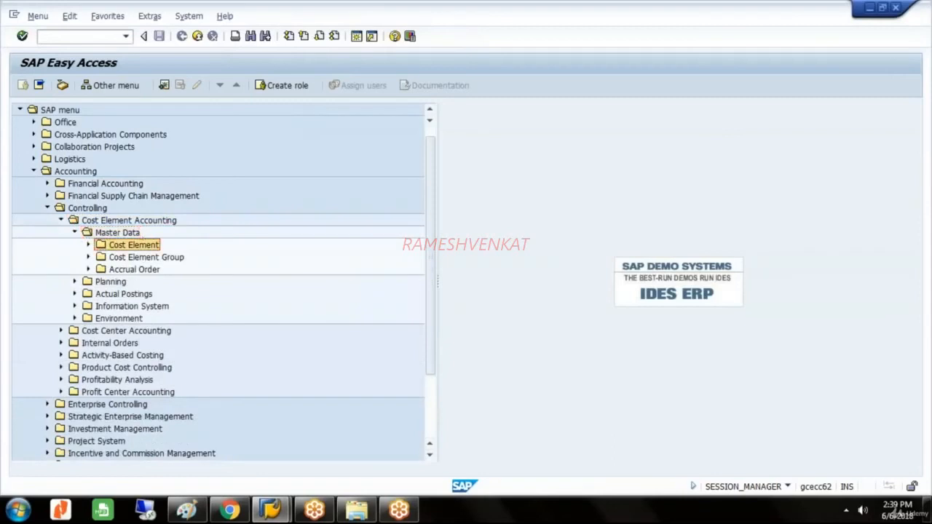
{"action": "key", "text": "Right"}
{"action": "key", "text": "Down"}
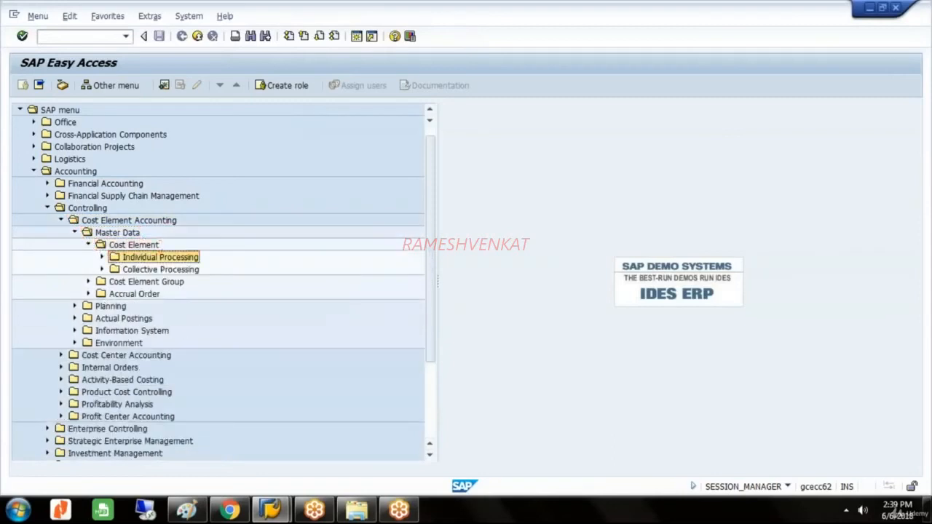
{"action": "key", "text": "Right"}
{"action": "key", "text": "Down"}
{"action": "key", "text": "Down"}
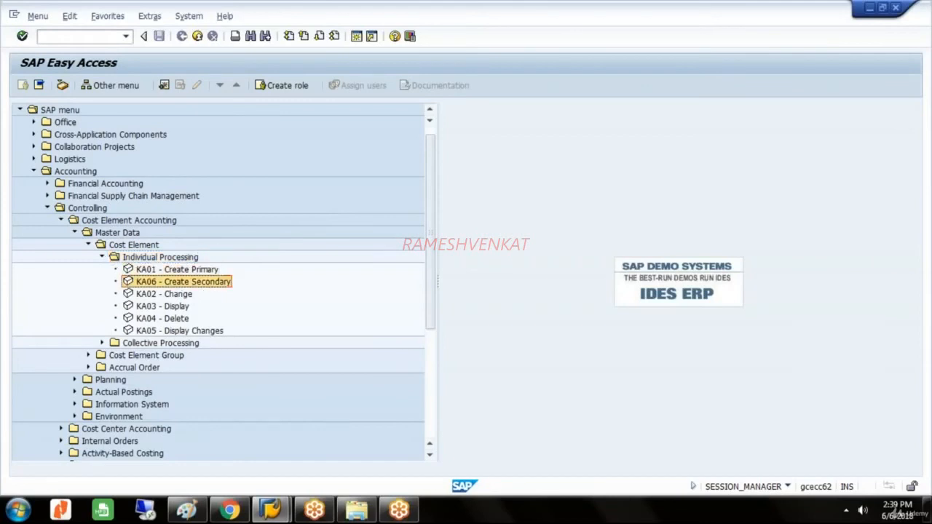
{"action": "double_click", "coordinate": [219, 283]}
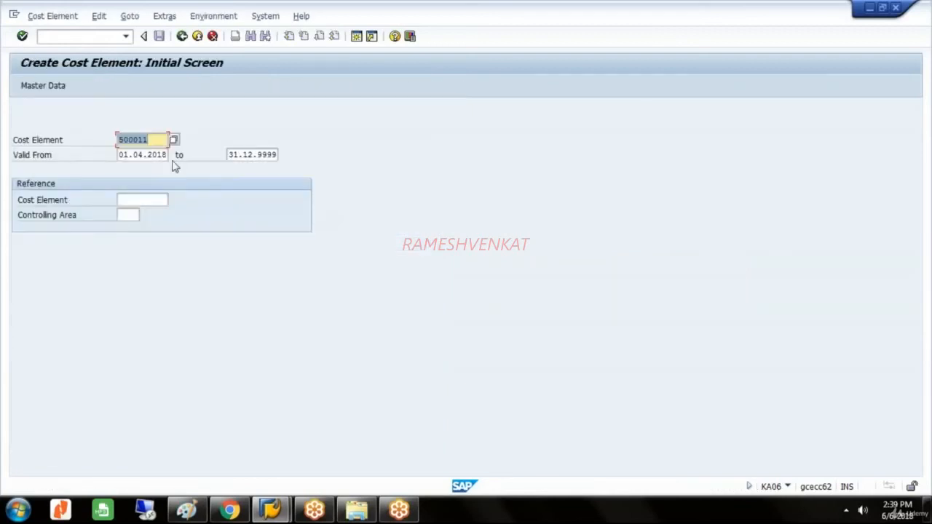
Enter 1000000 as the number of the secondary cost element and proceed to its basic data
{"action": "left_click", "coordinate": [159, 141]}
{"action": "key", "text": "BackSpace"}
{"action": "key", "text": "BackSpace"}
{"action": "key", "text": "BackSpace"}
{"action": "key", "text": "BackSpace"}
{"action": "key", "text": "BackSpace"}
{"action": "key", "text": "BackSpace"}
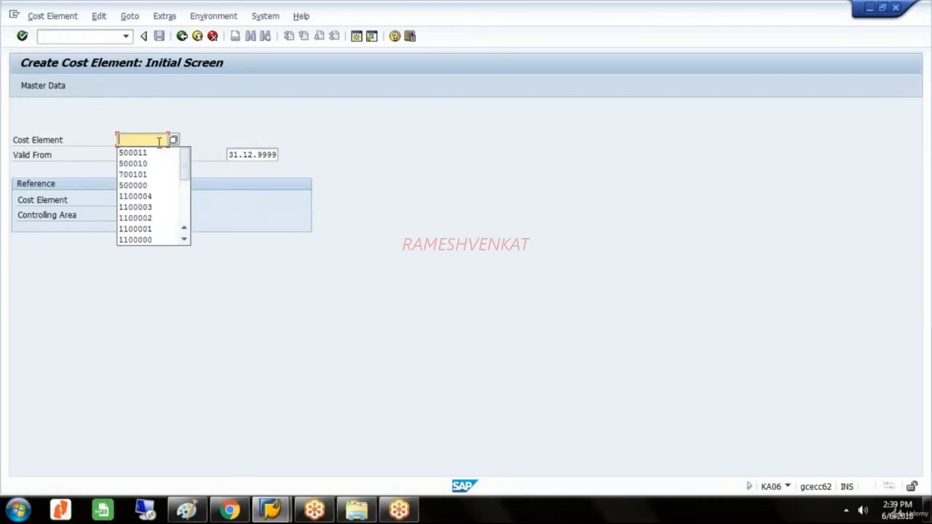
{"action": "type", "text": "1"}
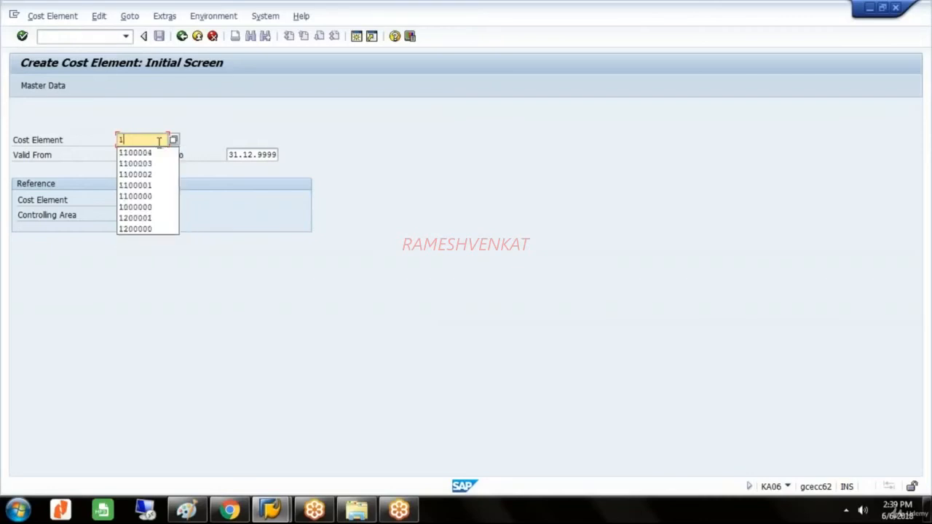
{"action": "type", "text": "000000"}
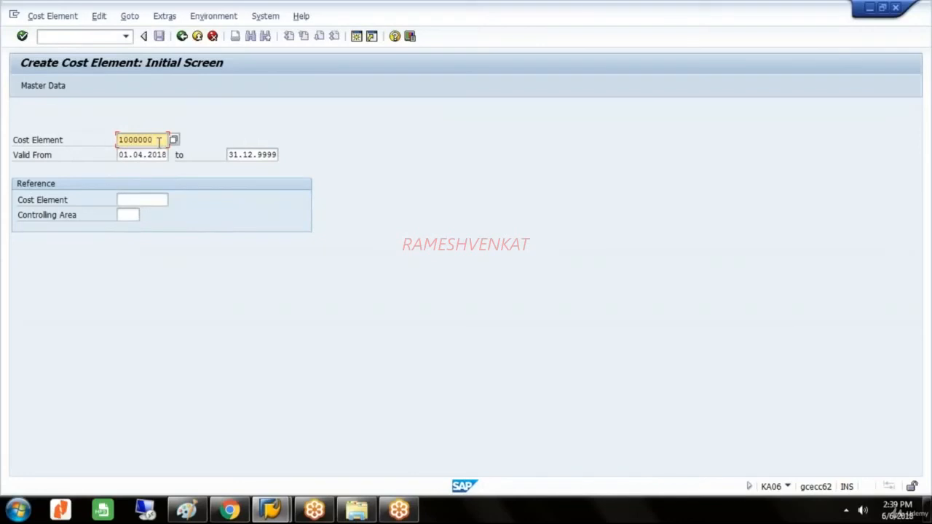
{"action": "key", "text": "Return"}
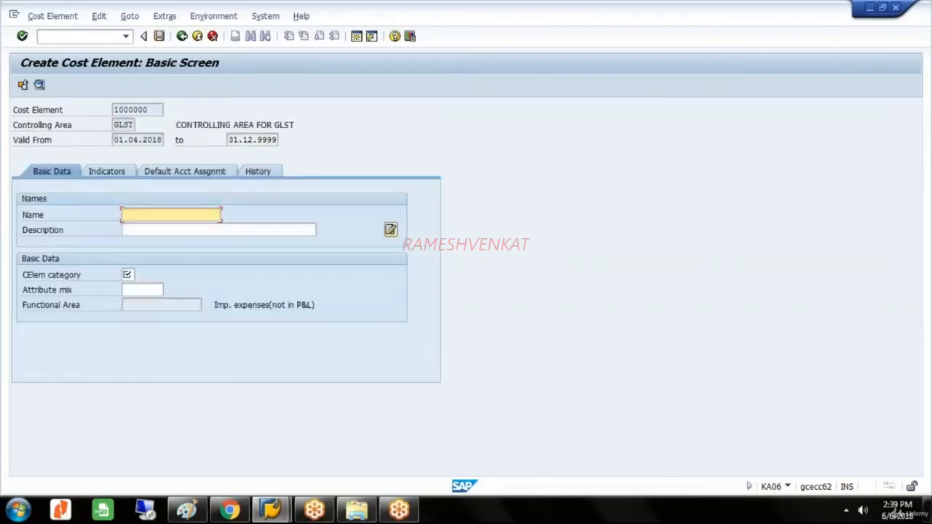
Name the cost element SETTLEMENT COST ELE and describe it as SETTLEMENT COST ELEMENT
{"action": "type", "text": "S"}
{"action": "key", "text": "Down"}
{"action": "key", "text": "Tab"}
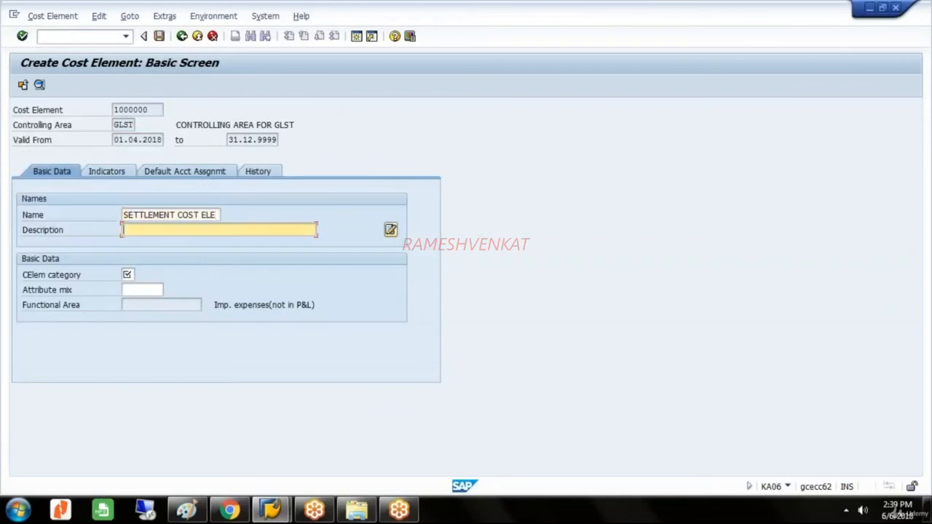
{"action": "type", "text": "S"}
{"action": "key", "text": "Down"}
{"action": "key", "text": "Return"}
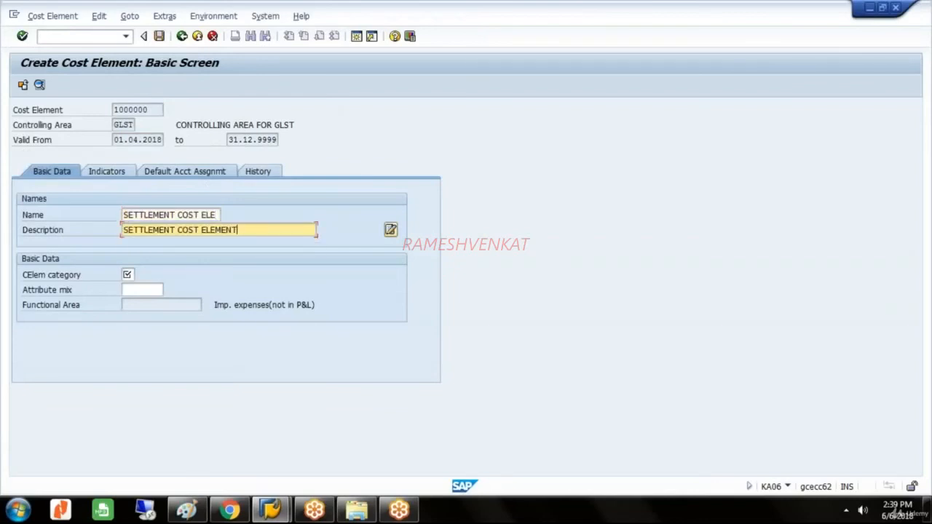
Assign cost element category 21, Internal settlement, to the secondary cost element and save it
{"action": "left_click", "coordinate": [126, 275]}
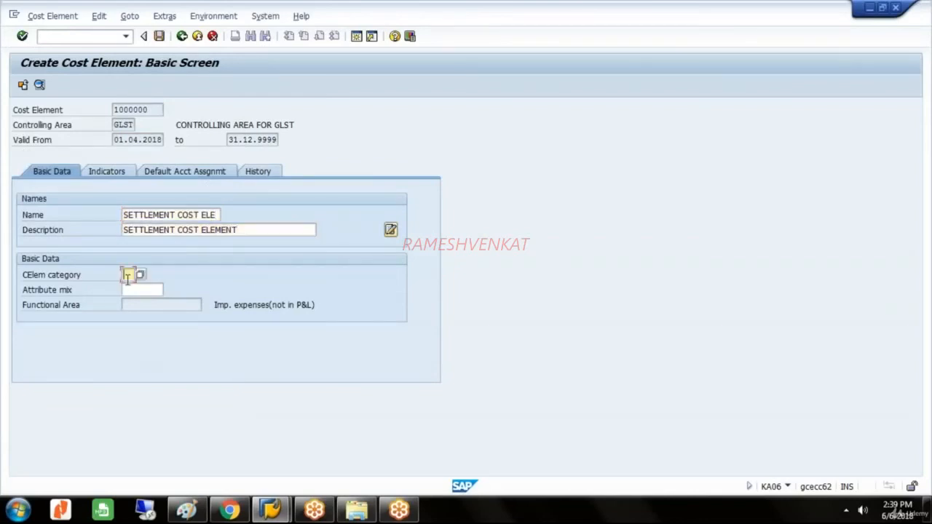
{"action": "left_click", "coordinate": [139, 275]}
{"action": "left_click", "coordinate": [164, 129]}
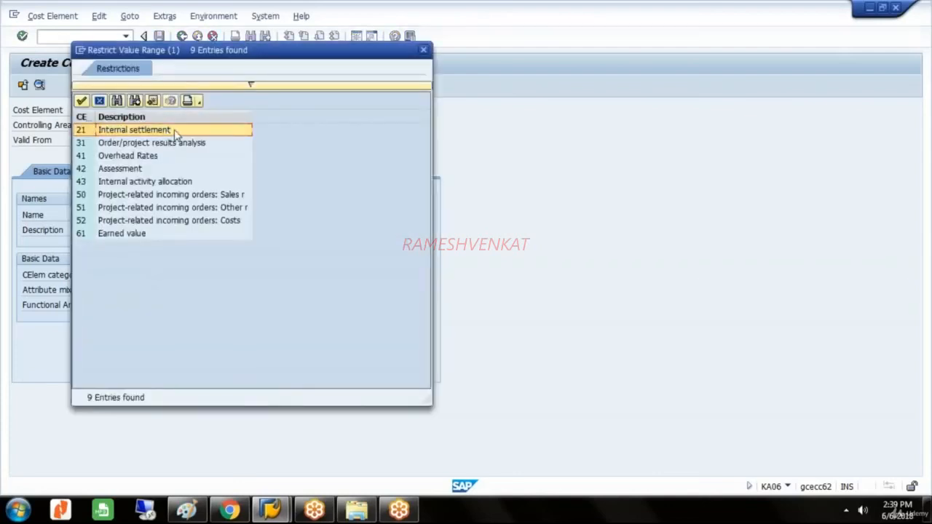
{"action": "double_click", "coordinate": [175, 134]}
{"action": "key", "text": "Return"}
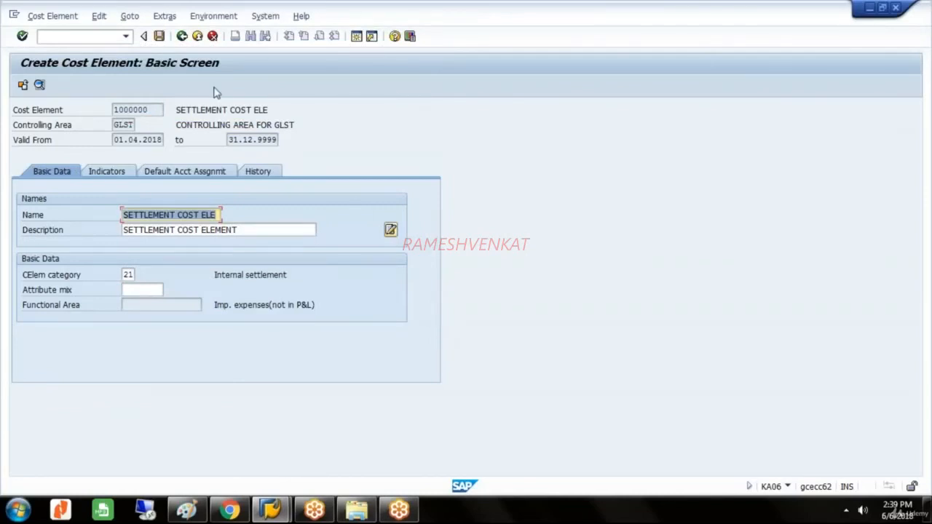
{"action": "left_click", "coordinate": [159, 37]}
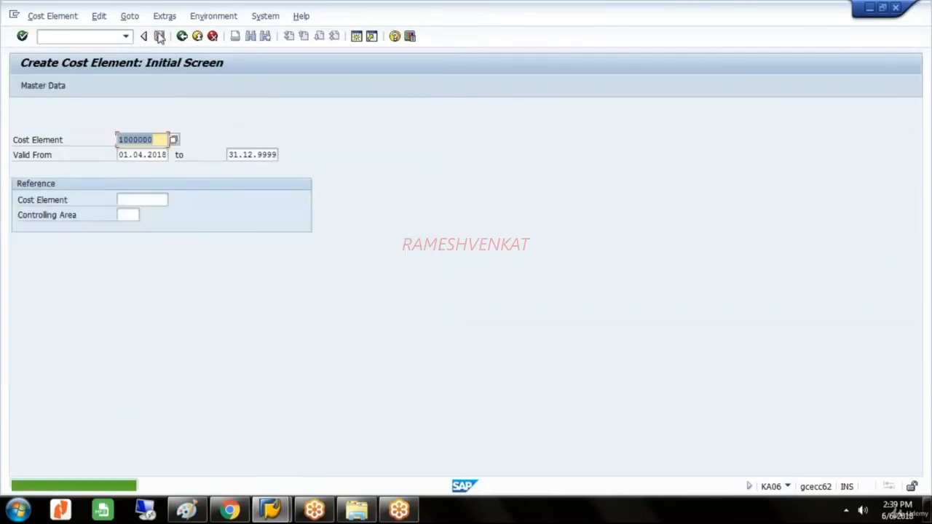
Switch to Paint and add the line "4.MAINTAIN ALLOCATION STRUCTURE----" below the secondary cost element notes
{"action": "left_click", "coordinate": [186, 510]}
{"action": "key", "text": "Return"}
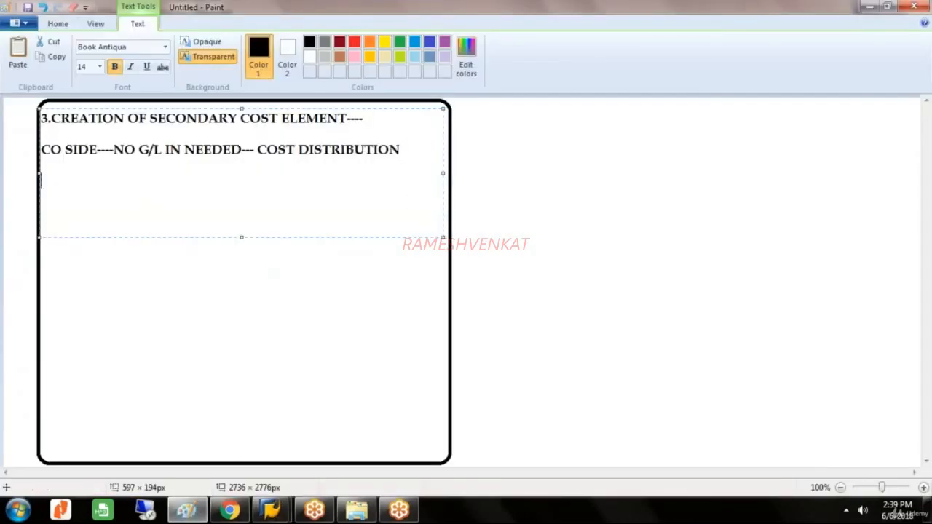
{"action": "type", "text": "4.MAINT"}
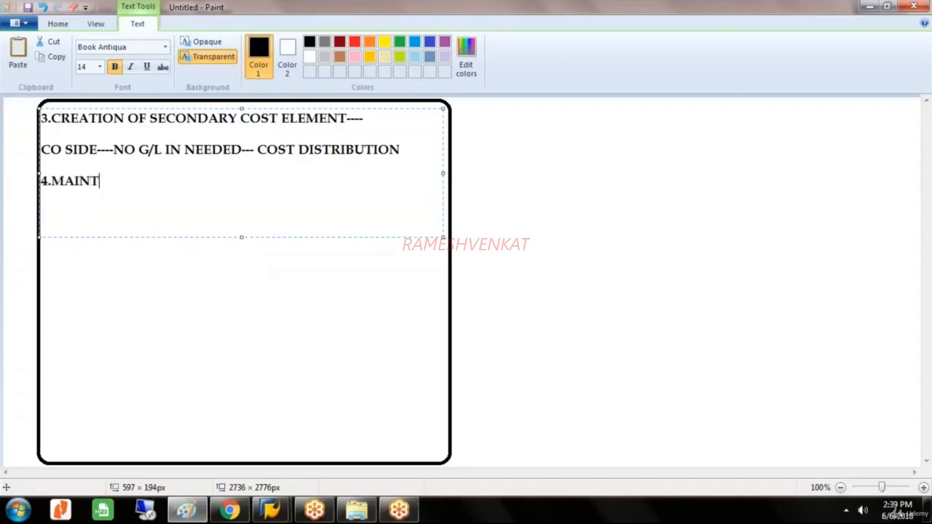
{"action": "type", "text": "AIN ALL"}
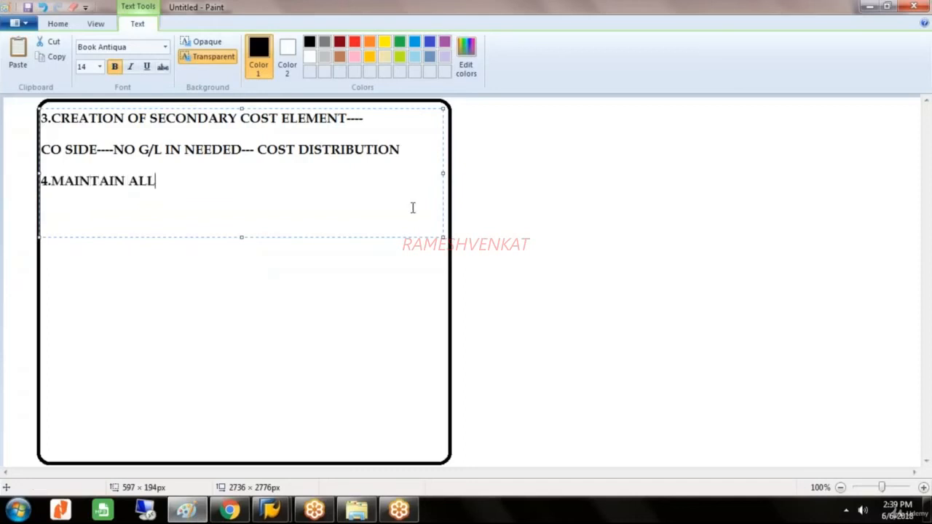
{"action": "type", "text": "OCATIO"}
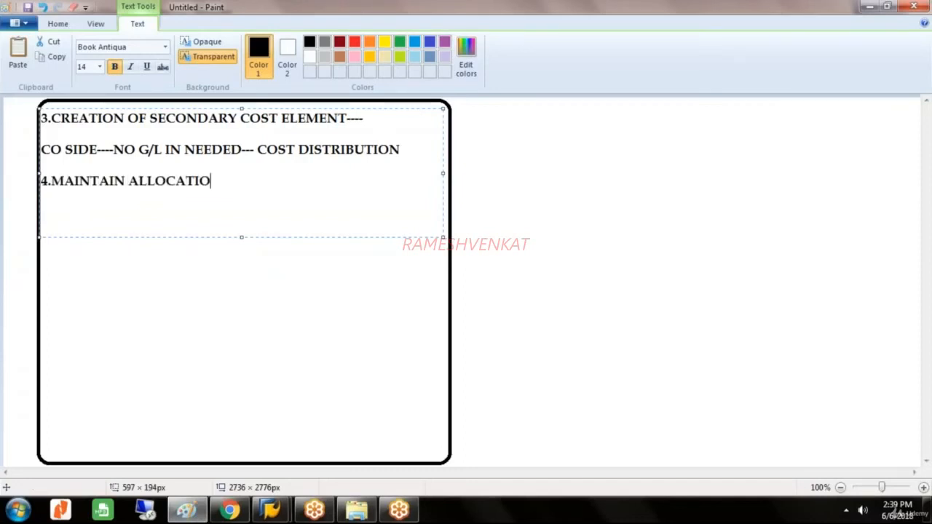
{"action": "type", "text": "N STRUC"}
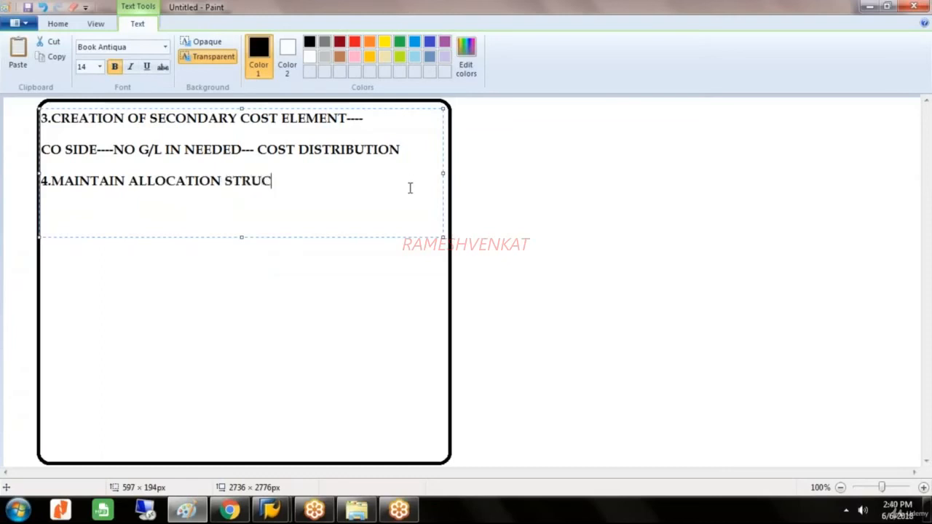
{"action": "type", "text": "TURE----"}
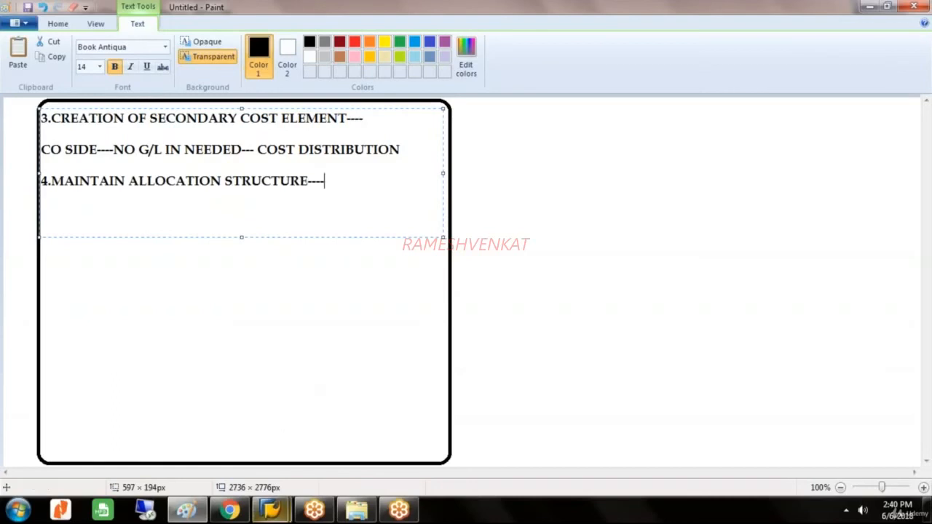
Switch back to SAP, start transaction SPRO and open the SAP Reference IMG
{"action": "mouse_move", "coordinate": [271, 507]}
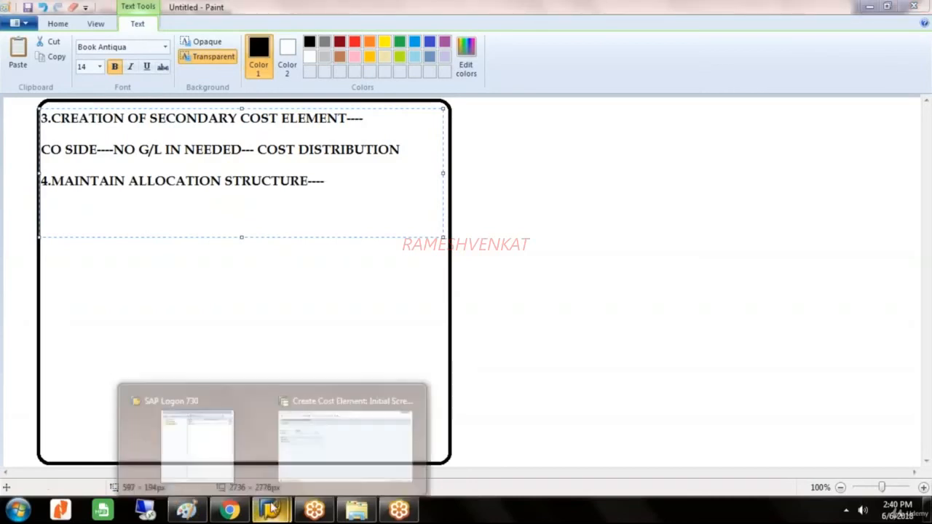
{"action": "left_click", "coordinate": [316, 443]}
{"action": "left_click", "coordinate": [72, 36]}
{"action": "type", "text": "/NSPR"}
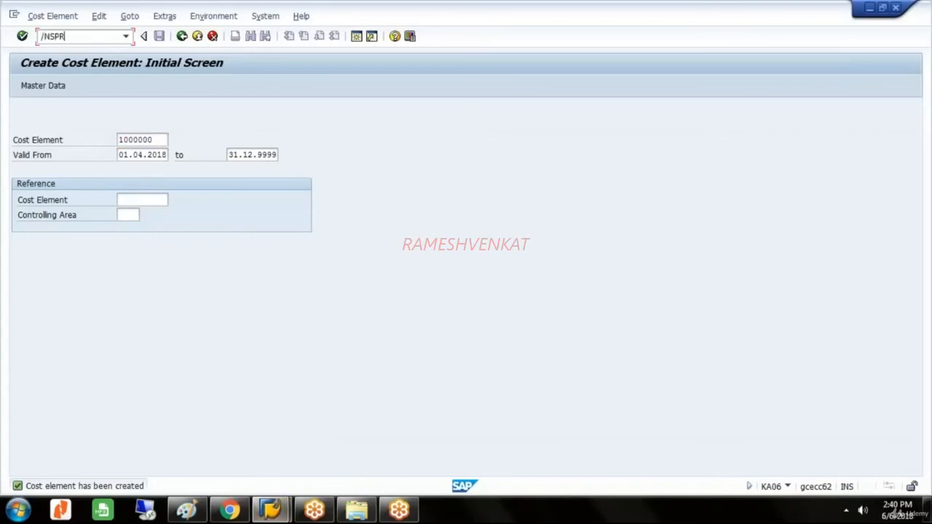
{"action": "type", "text": "O"}
{"action": "key", "text": "Return"}
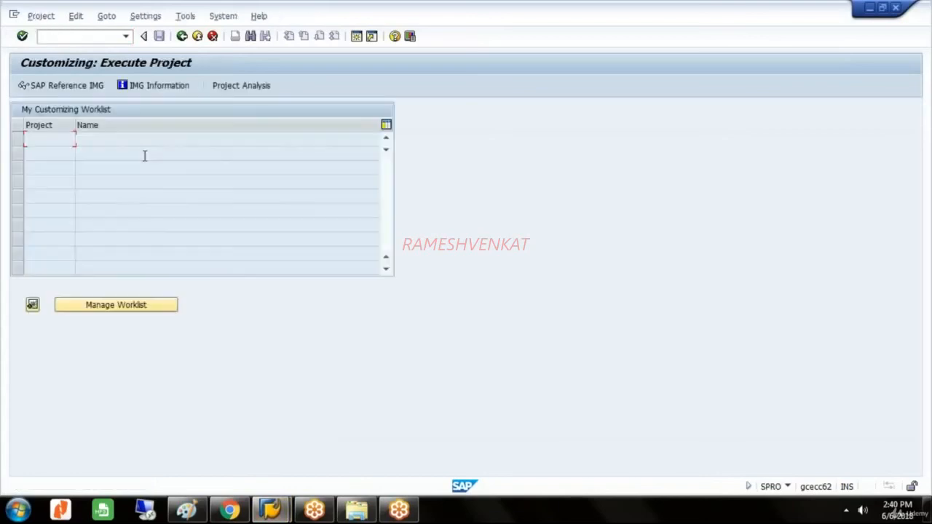
{"action": "left_click", "coordinate": [86, 93]}
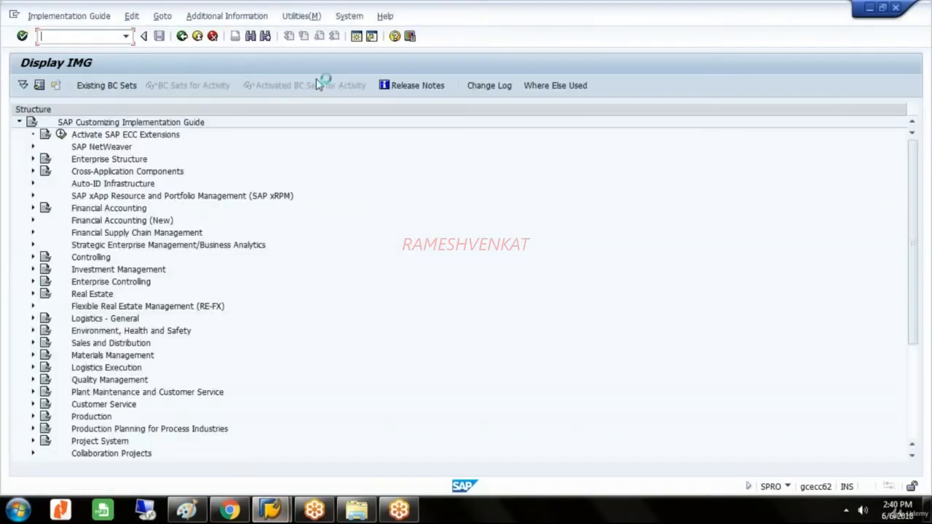
Show the IMG activity keys as additional information beside the customizing structure
{"action": "left_click", "coordinate": [261, 18]}
{"action": "mouse_move", "coordinate": [261, 33]}
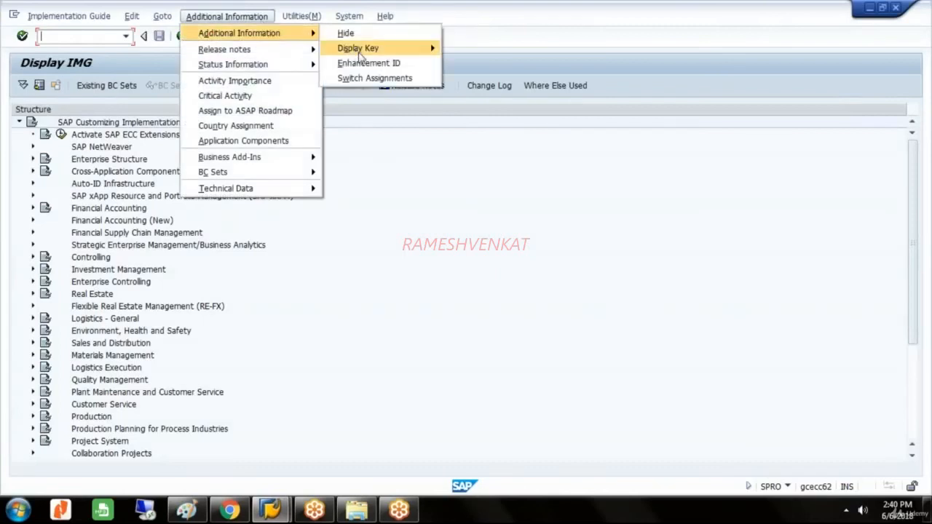
{"action": "mouse_move", "coordinate": [361, 48]}
{"action": "left_click", "coordinate": [468, 64]}
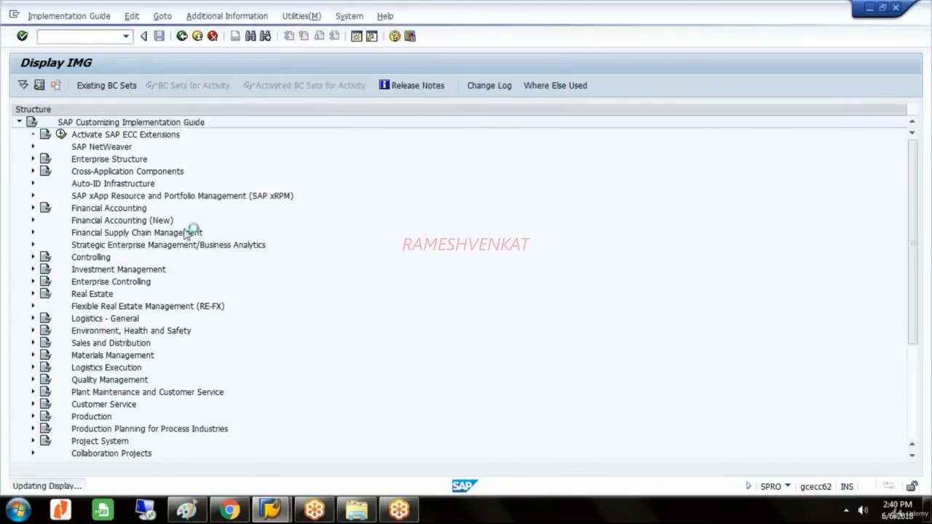
Expand Controlling in the implementation guide and open its Internal Orders node
{"action": "left_click", "coordinate": [84, 260]}
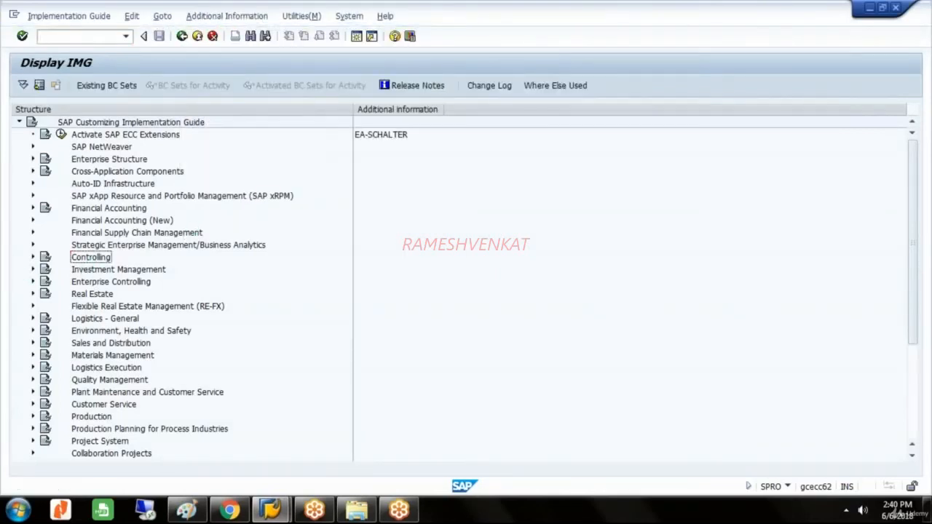
{"action": "double_click", "coordinate": [84, 259]}
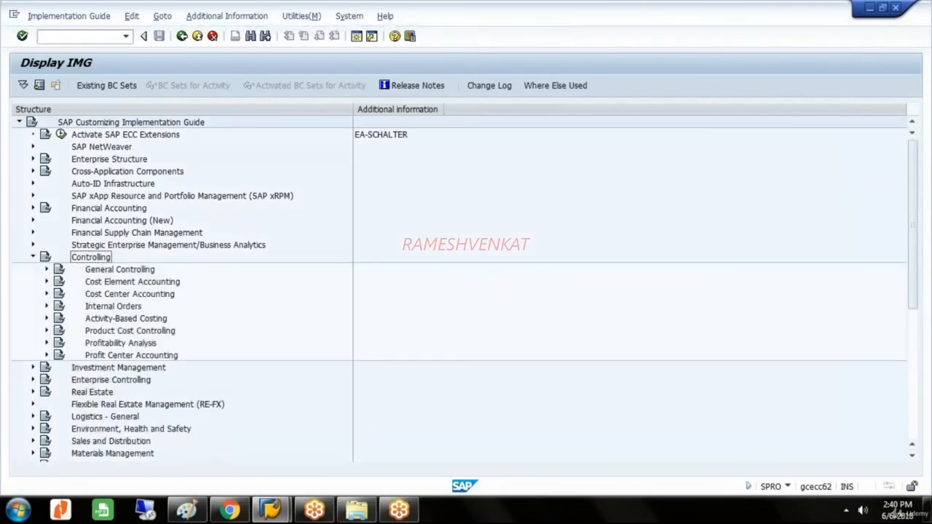
{"action": "key", "text": "Down"}
{"action": "key", "text": "Down"}
{"action": "key", "text": "Down"}
{"action": "key", "text": "Down"}
{"action": "key", "text": "Right"}
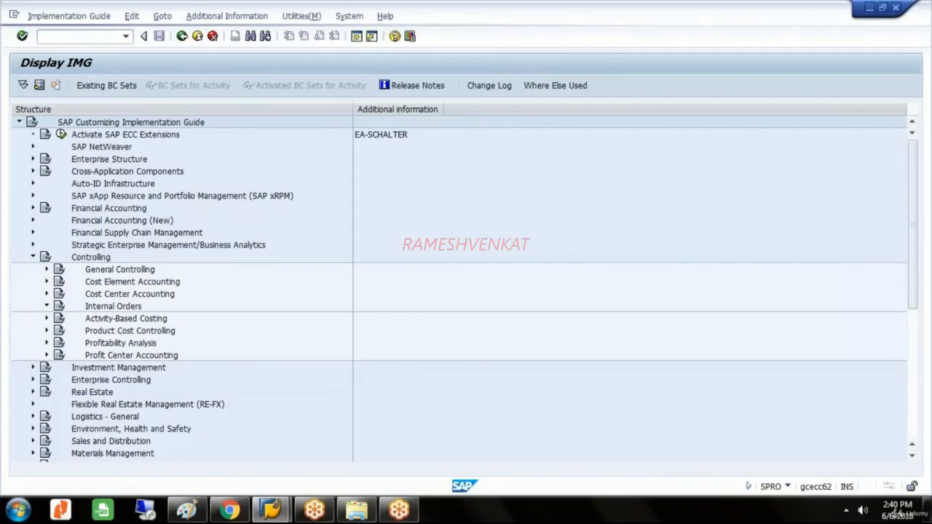
Expand the Actual Postings node under Internal Orders
{"action": "key", "text": "Down"}
{"action": "key", "text": "Down"}
{"action": "key", "text": "Down"}
{"action": "key", "text": "Down"}
{"action": "key", "text": "Down"}
{"action": "key", "text": "Down"}
{"action": "key", "text": "Down"}
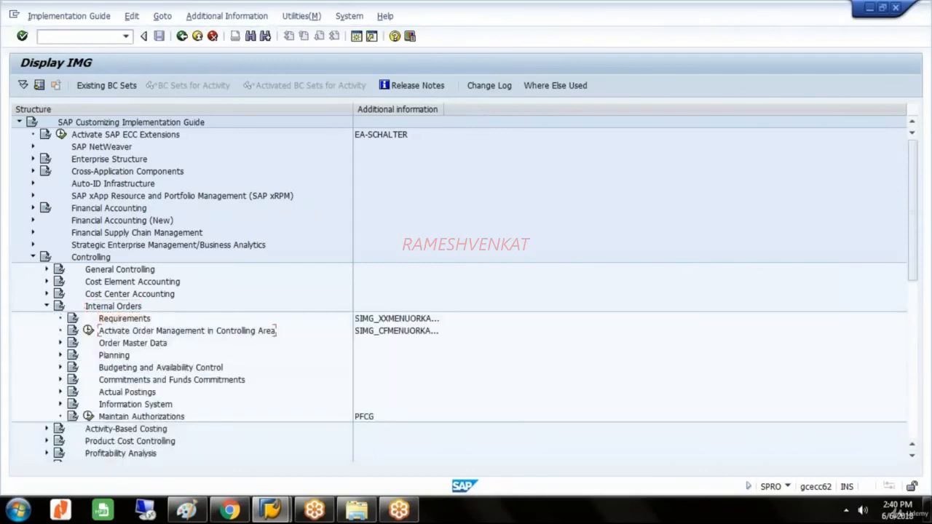
{"action": "key", "text": "Right"}
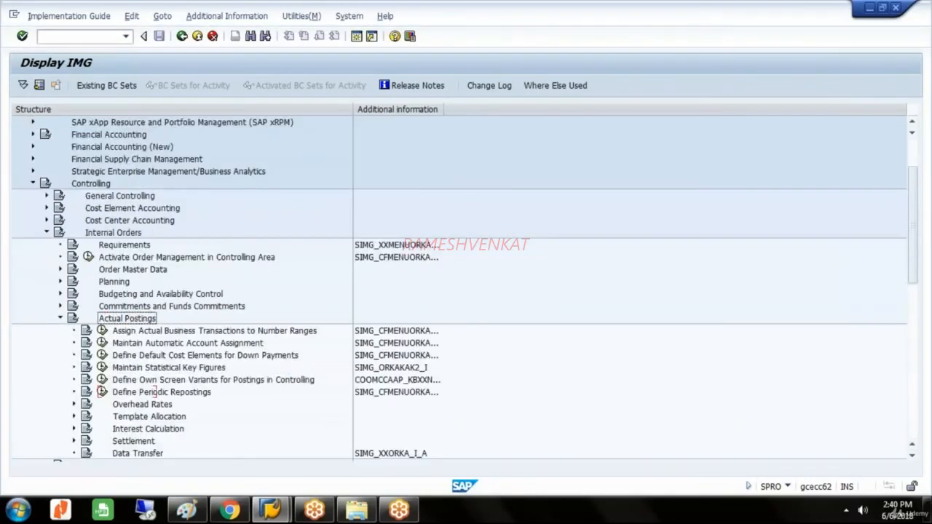
Expand the Settlement node within Actual Postings
{"action": "key", "text": "Down"}
{"action": "key", "text": "Down"}
{"action": "key", "text": "Down"}
{"action": "key", "text": "Down"}
{"action": "key", "text": "Down"}
{"action": "key", "text": "Down"}
{"action": "key", "text": "Down"}
{"action": "key", "text": "Down"}
{"action": "key", "text": "Down"}
{"action": "key", "text": "Down"}
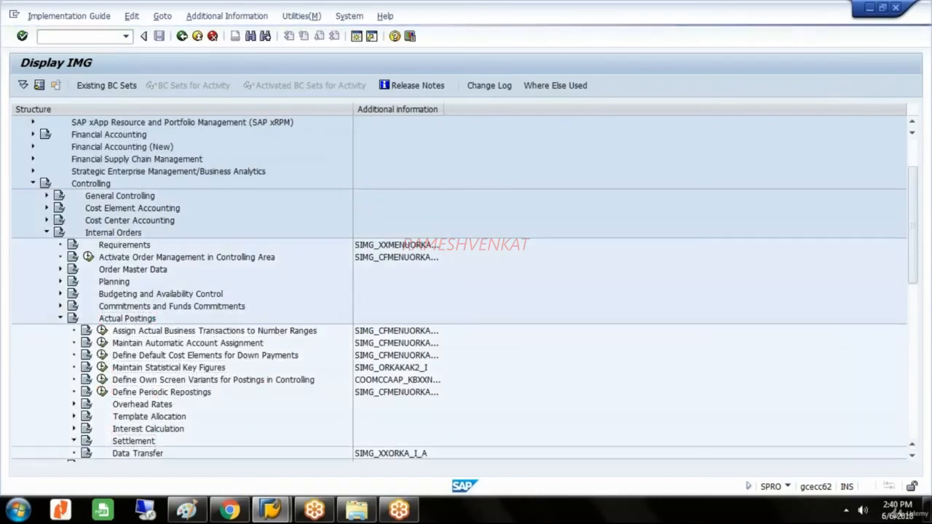
{"action": "key", "text": "Right"}
Widen the additional information column to show the full keys and start the Maintain Allocation Structures activity
{"action": "key", "text": "Down"}
{"action": "key", "text": "Down"}
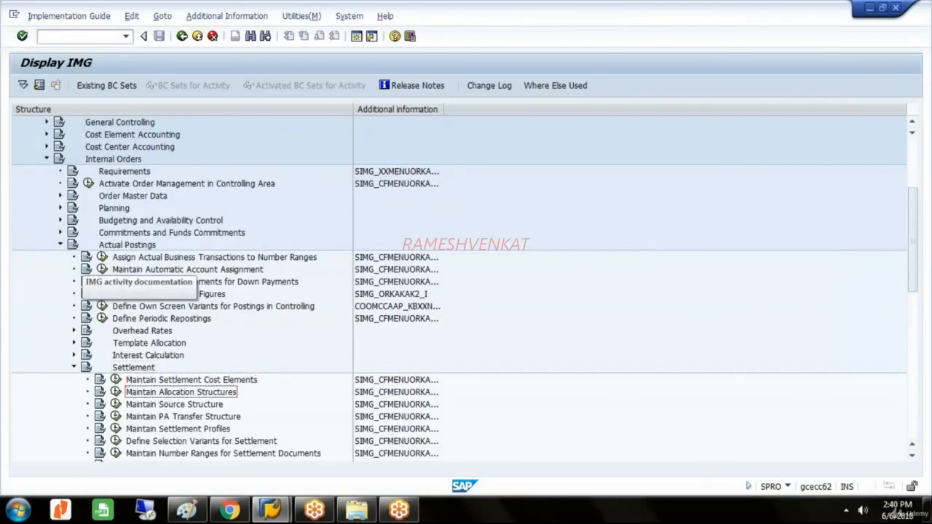
{"action": "left_click_drag", "start_coordinate": [444, 109], "coordinate": [483, 108]}
{"action": "left_click", "coordinate": [435, 397]}
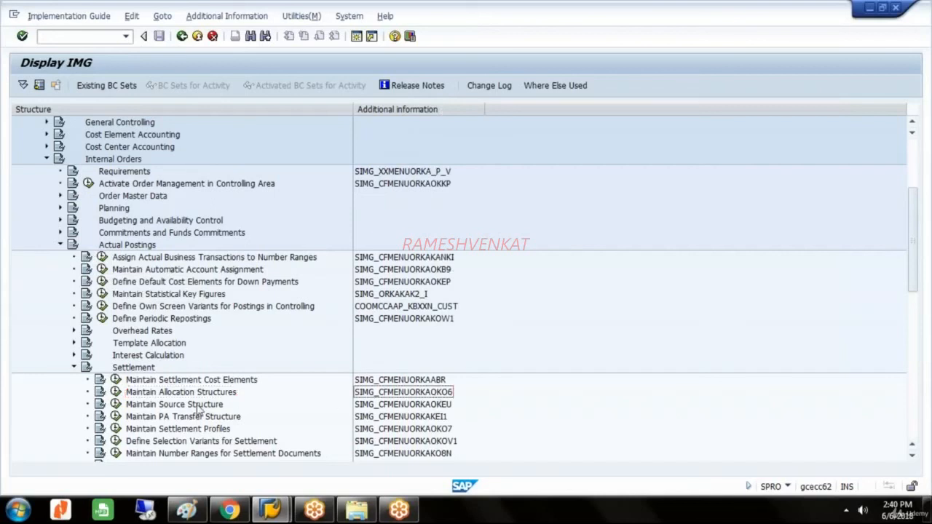
{"action": "left_click", "coordinate": [197, 394]}
{"action": "left_click", "coordinate": [115, 392]}
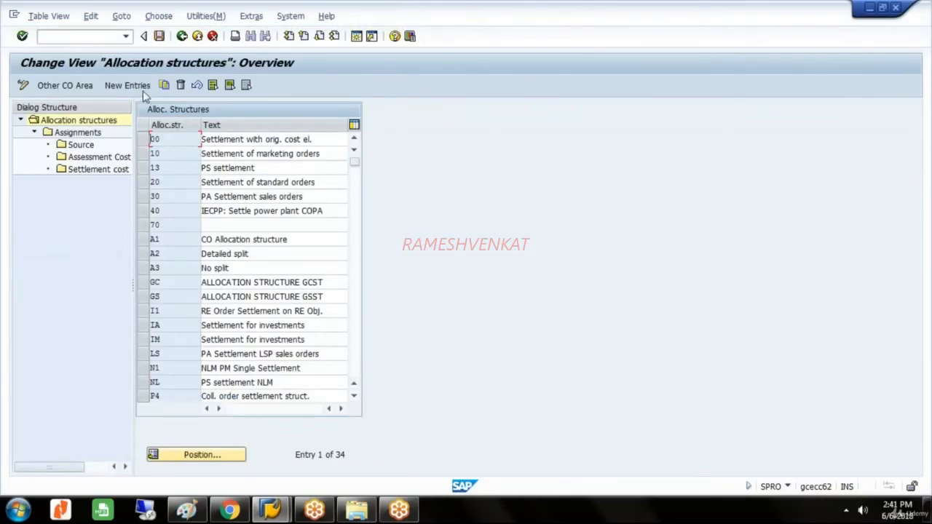
Create allocation structure GL with the text ALLOCATION STRUCTURE GLST and save it in the GLAXO GROUP customizing request
{"action": "left_click", "coordinate": [131, 85]}
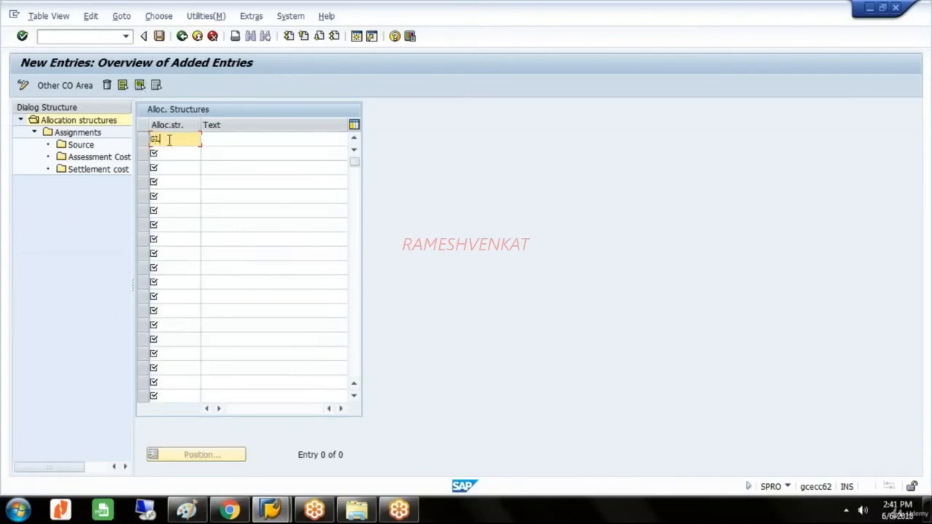
{"action": "key", "text": "Tab"}
{"action": "type", "text": "A"}
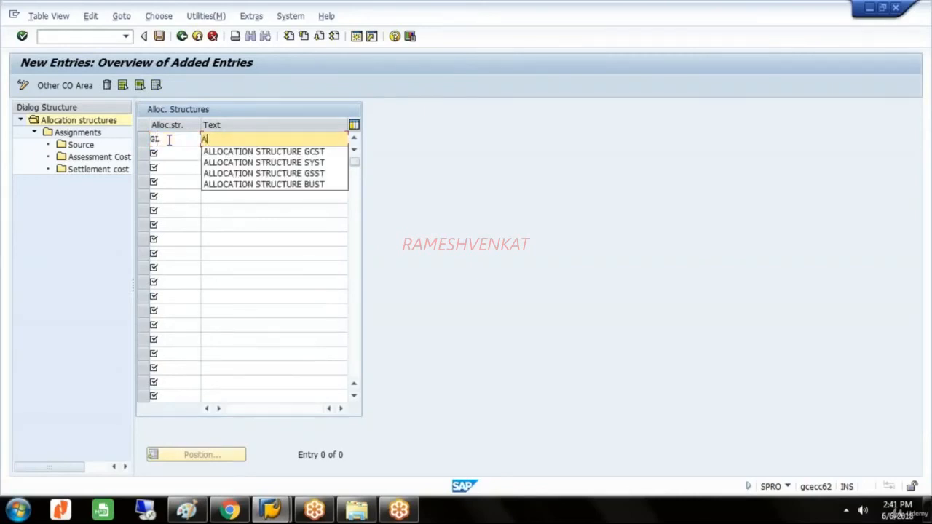
{"action": "key", "text": "Down"}
{"action": "key", "text": "Return"}
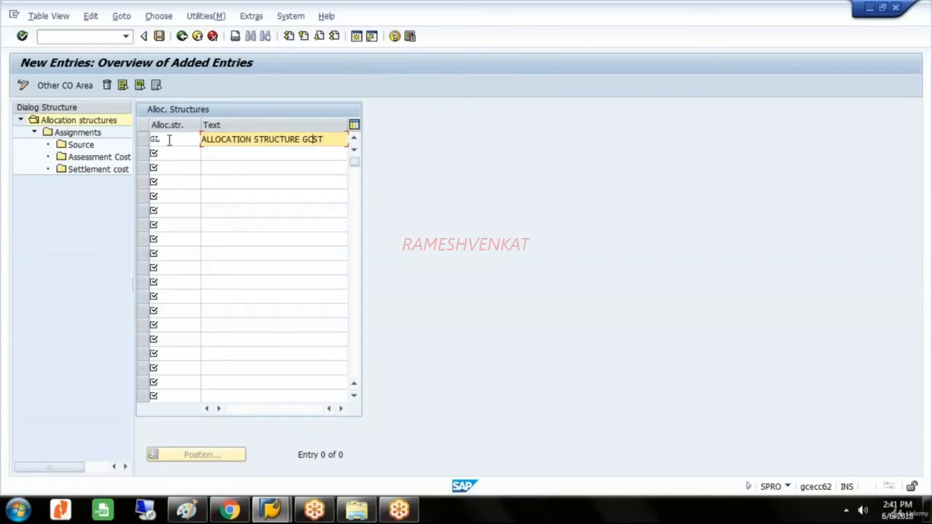
{"action": "key", "text": "BackSpace"}
{"action": "type", "text": "L"}
{"action": "left_click", "coordinate": [160, 36]}
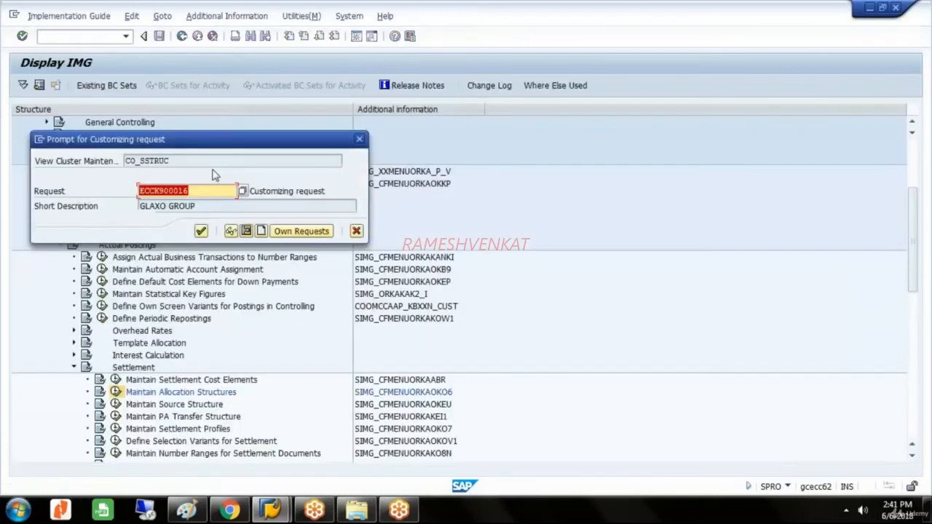
{"action": "left_click", "coordinate": [201, 231]}
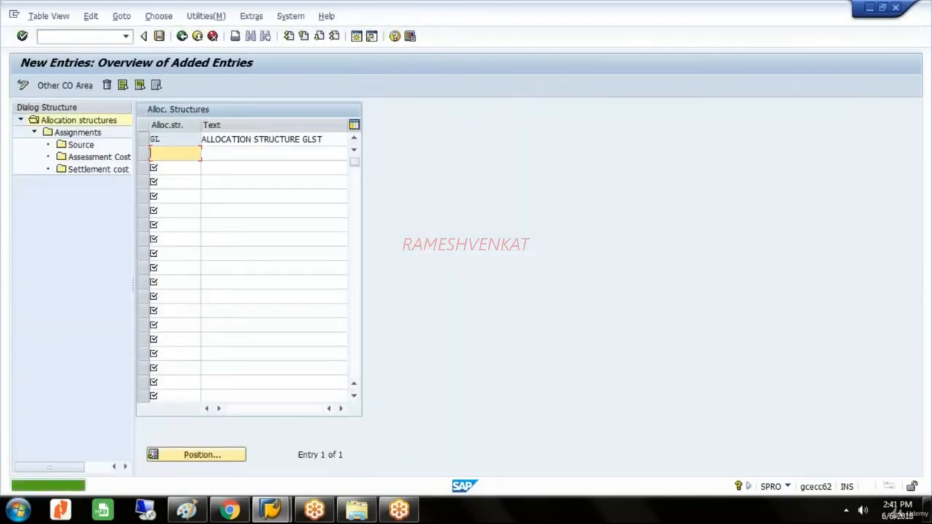
Select allocation structure GL and open its assignments
{"action": "left_click", "coordinate": [145, 143]}
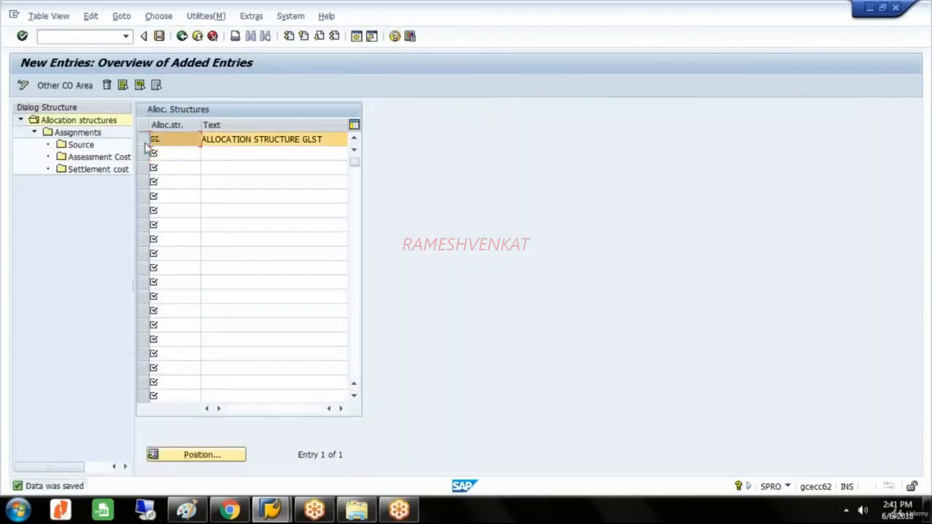
{"action": "left_click", "coordinate": [91, 137]}
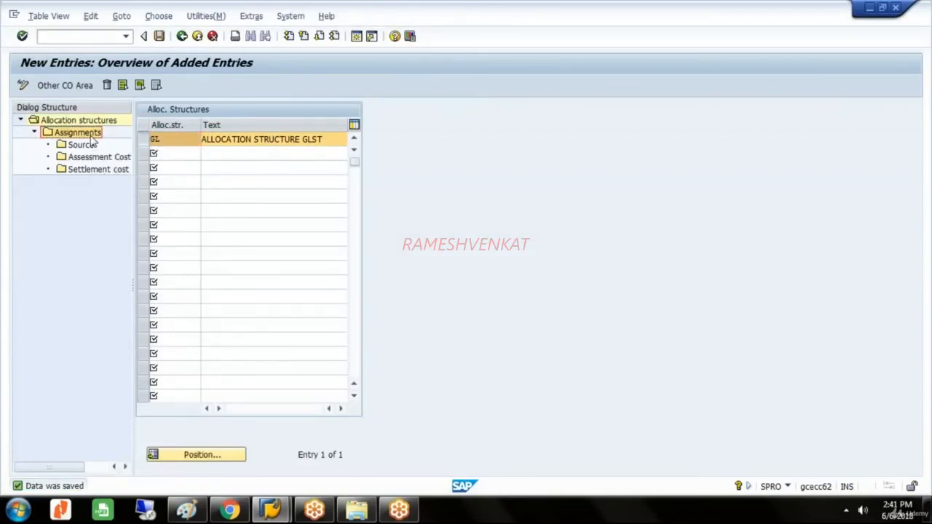
{"action": "double_click", "coordinate": [91, 139]}
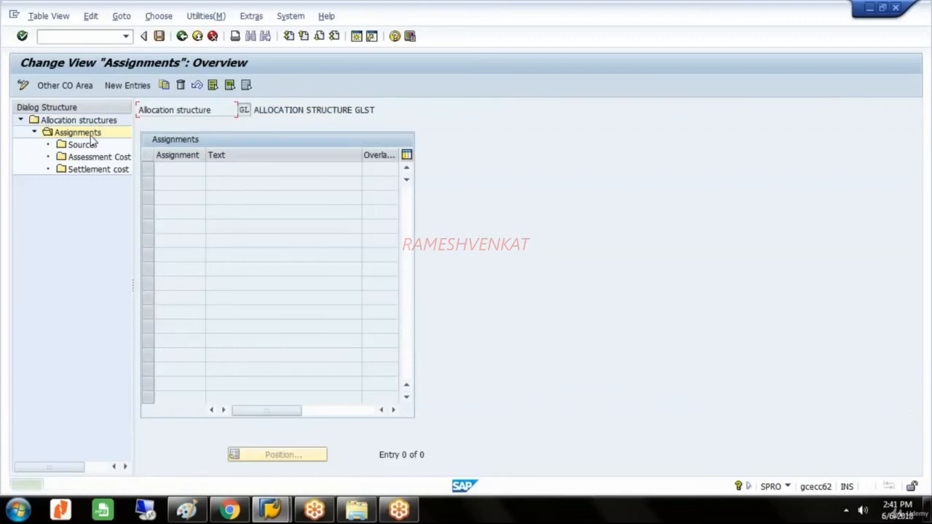
Create assignment 01 with the text VEHICLE EXP SETTLEMENT in allocation structure GL and save it
{"action": "left_click", "coordinate": [128, 86]}
{"action": "type", "text": "01"}
{"action": "left_click", "coordinate": [229, 172]}
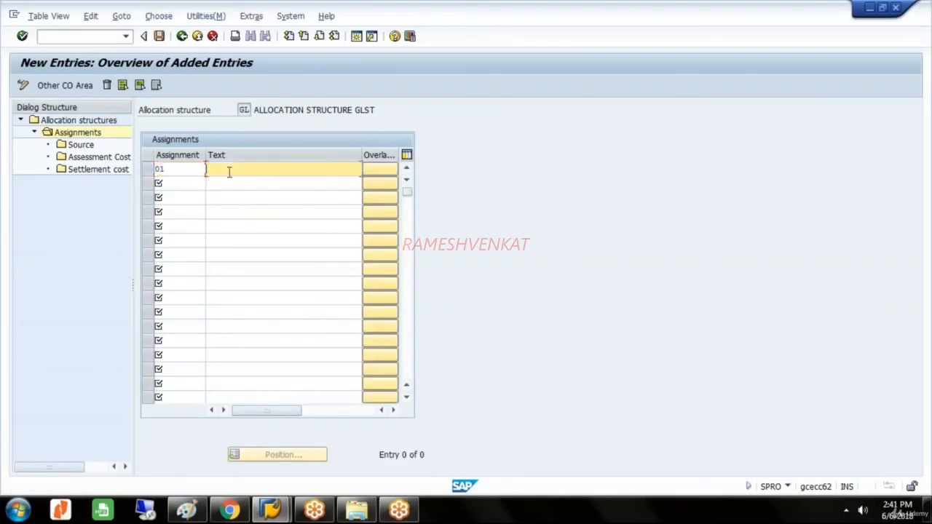
{"action": "type", "text": "V"}
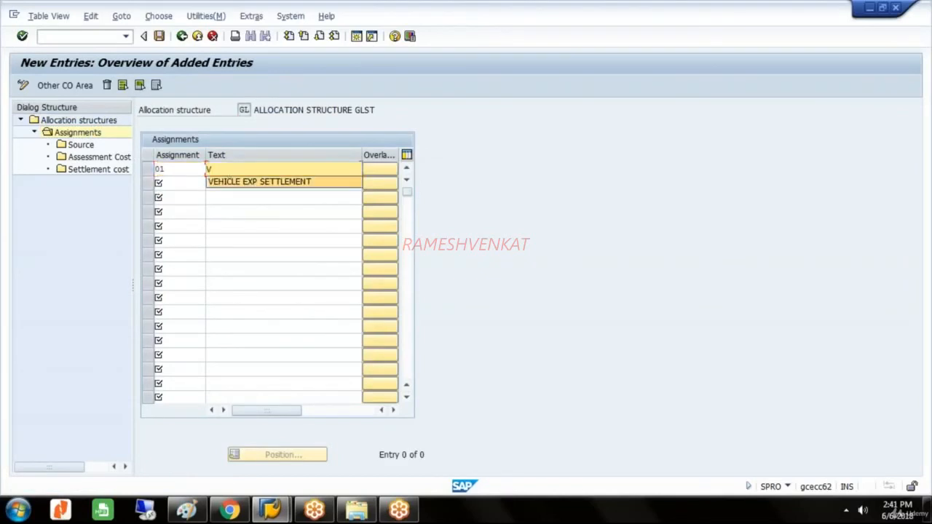
{"action": "key", "text": "Down"}
{"action": "key", "text": "Return"}
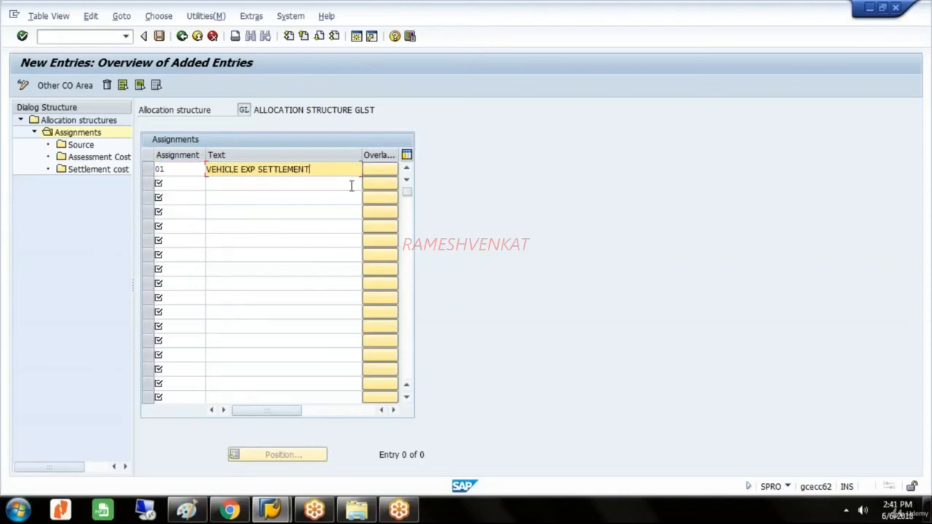
{"action": "left_click", "coordinate": [159, 37]}
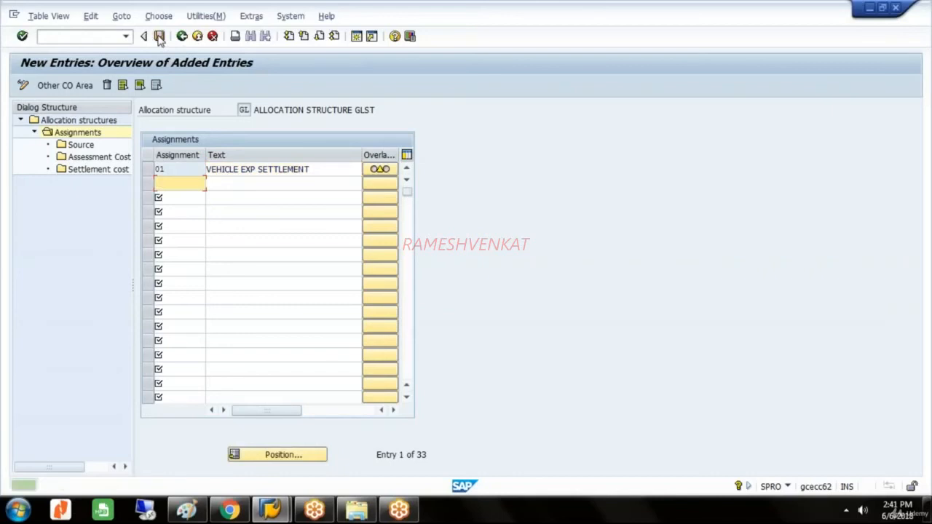
Open the source of assignment 01 and set its starting cost element to 500011, PETROL EXPENSES A/C
{"action": "left_click", "coordinate": [149, 168]}
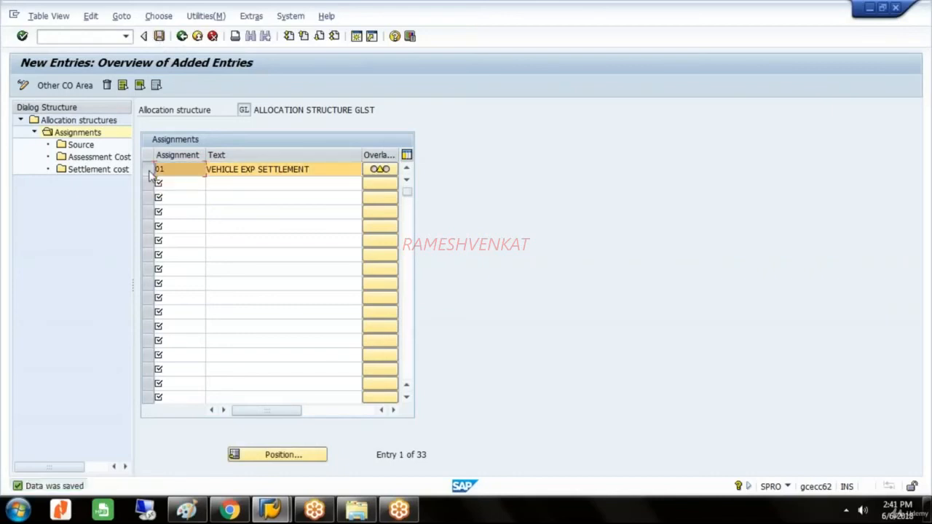
{"action": "double_click", "coordinate": [78, 147]}
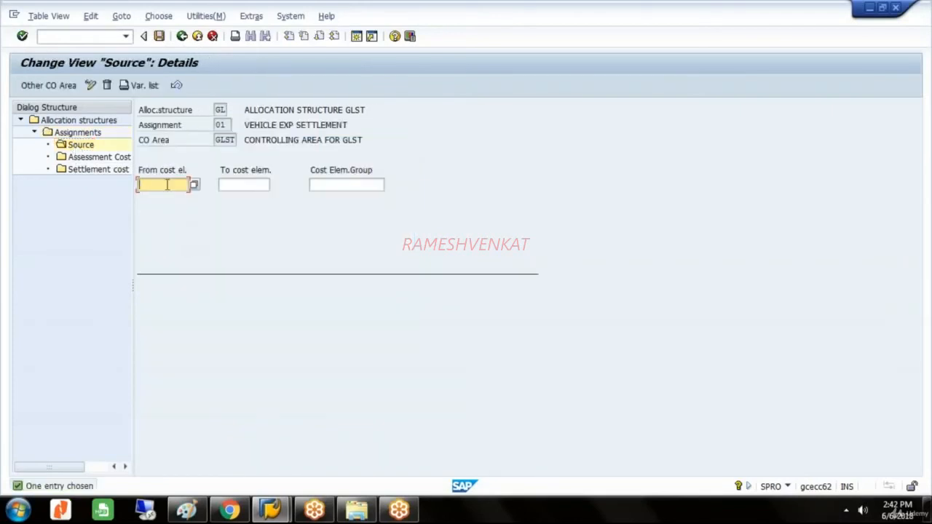
{"action": "left_click", "coordinate": [194, 186]}
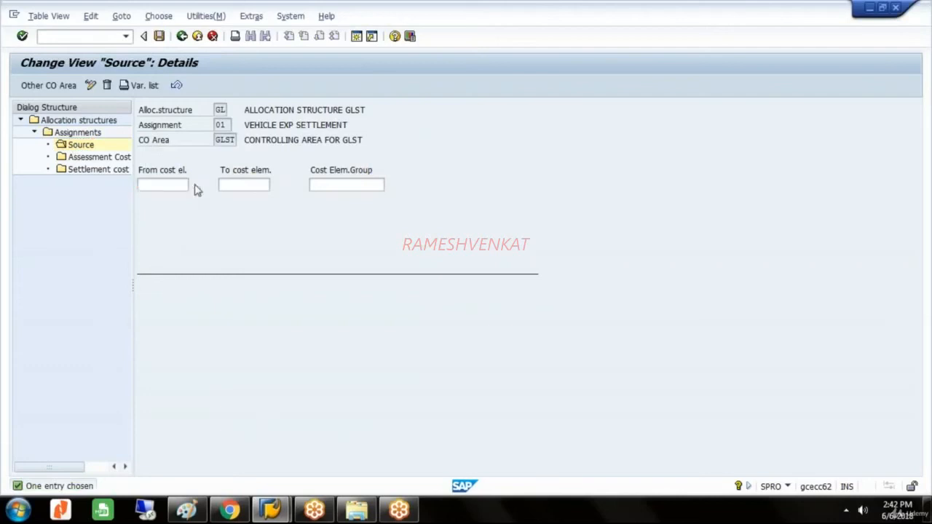
{"action": "left_click", "coordinate": [503, 270]}
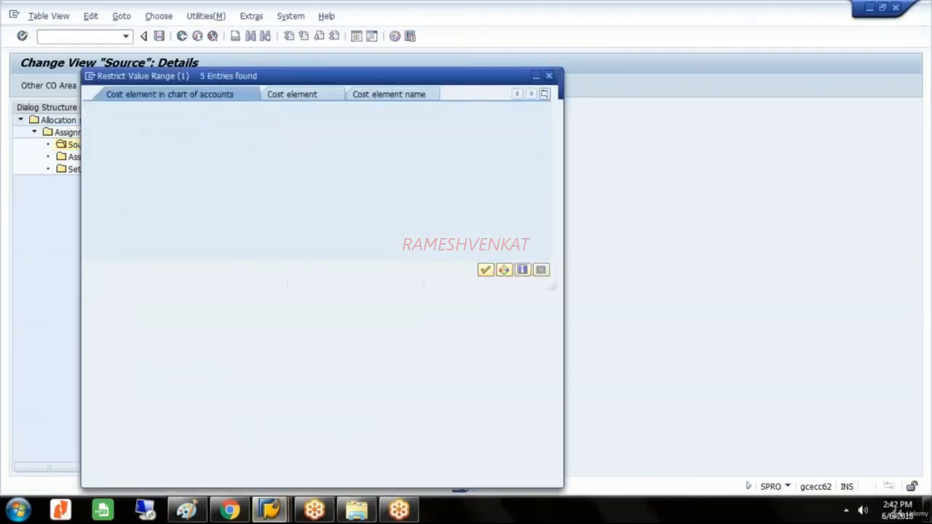
{"action": "left_click", "coordinate": [228, 126]}
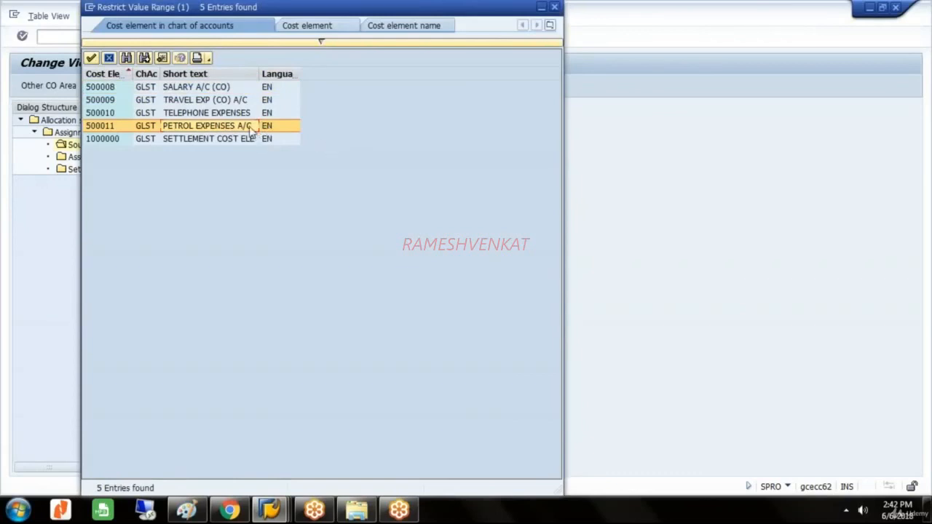
{"action": "double_click", "coordinate": [251, 127]}
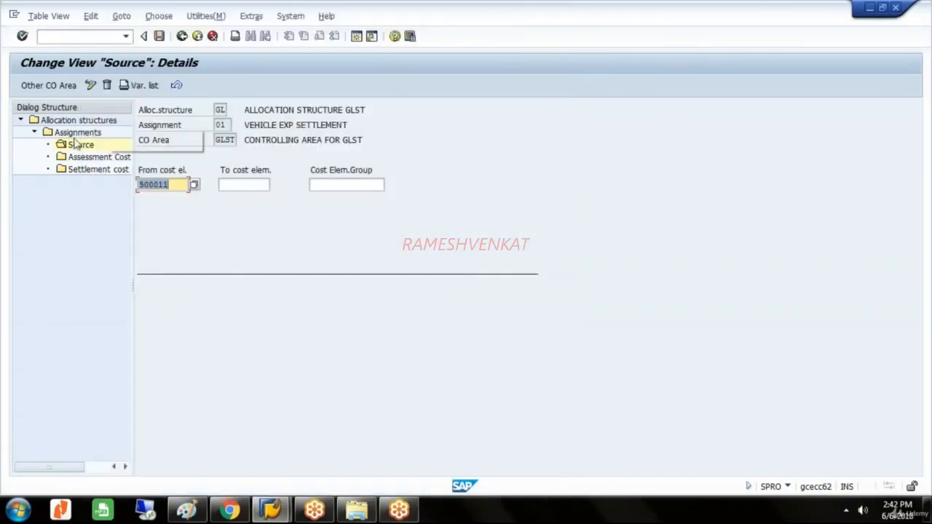
Add a settlement cost element entry with receiver category CTR and settlement cost element 1000000, and save it
{"action": "left_click", "coordinate": [97, 171]}
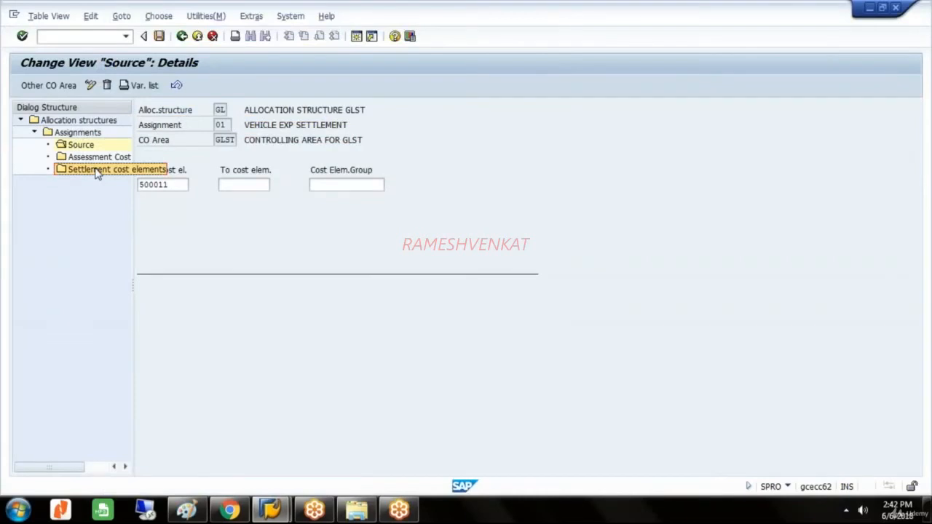
{"action": "double_click", "coordinate": [100, 172]}
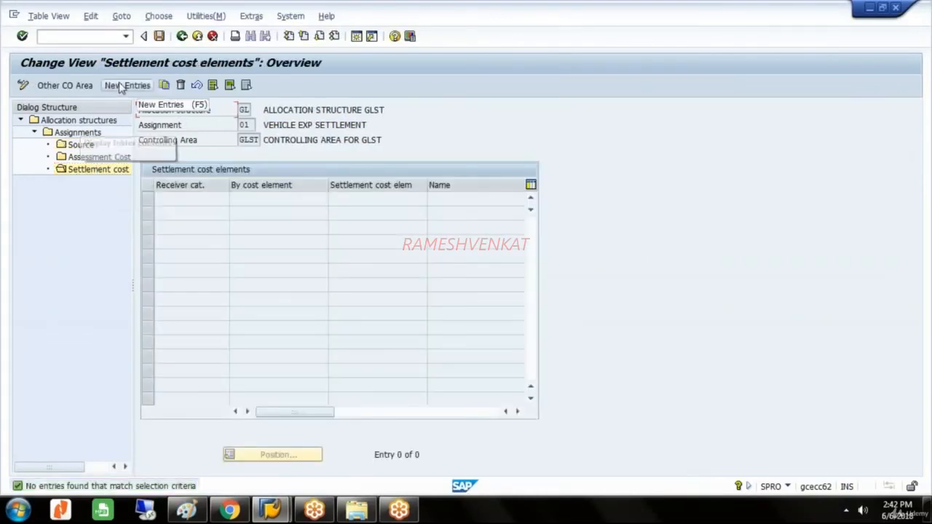
{"action": "left_click", "coordinate": [121, 85]}
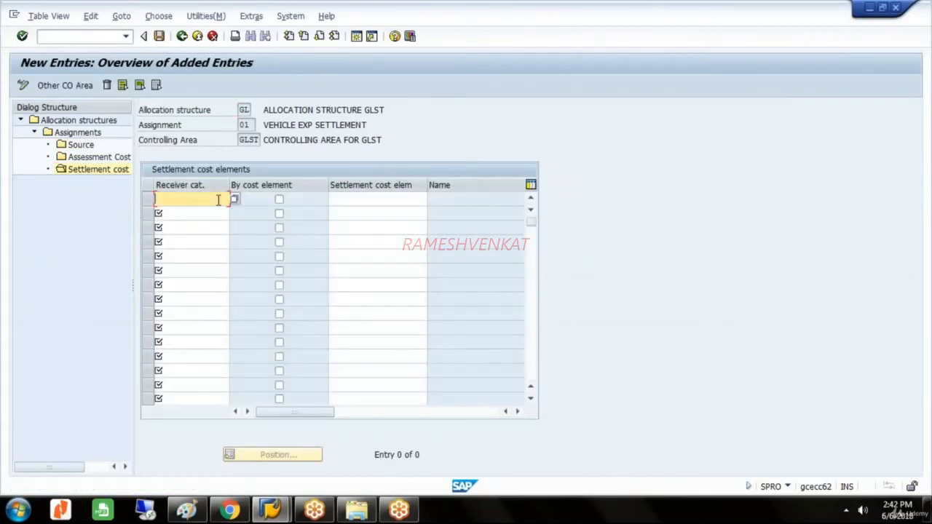
{"action": "left_click", "coordinate": [230, 199]}
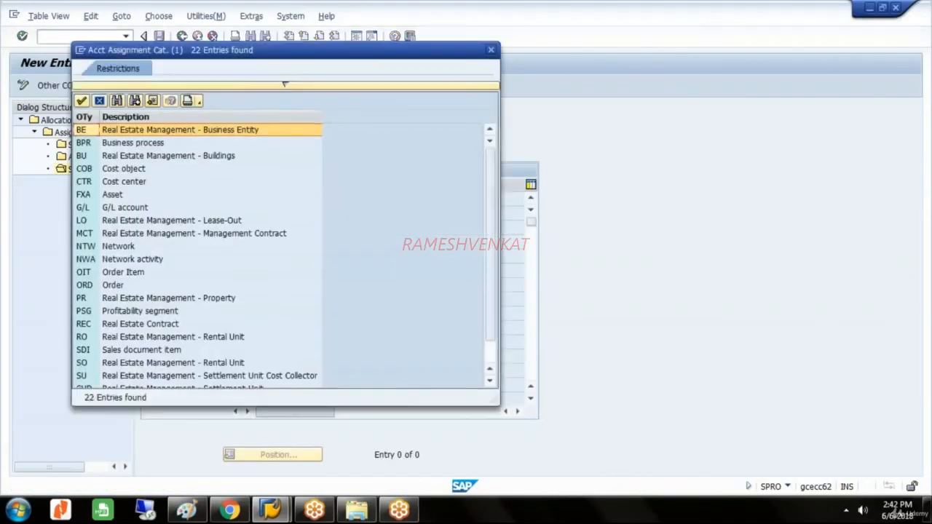
{"action": "left_click", "coordinate": [133, 185]}
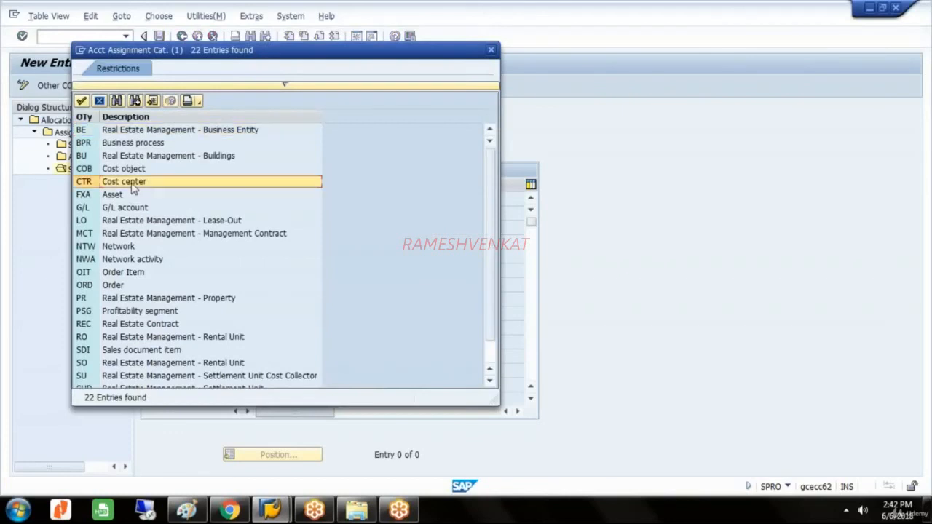
{"action": "double_click", "coordinate": [133, 183]}
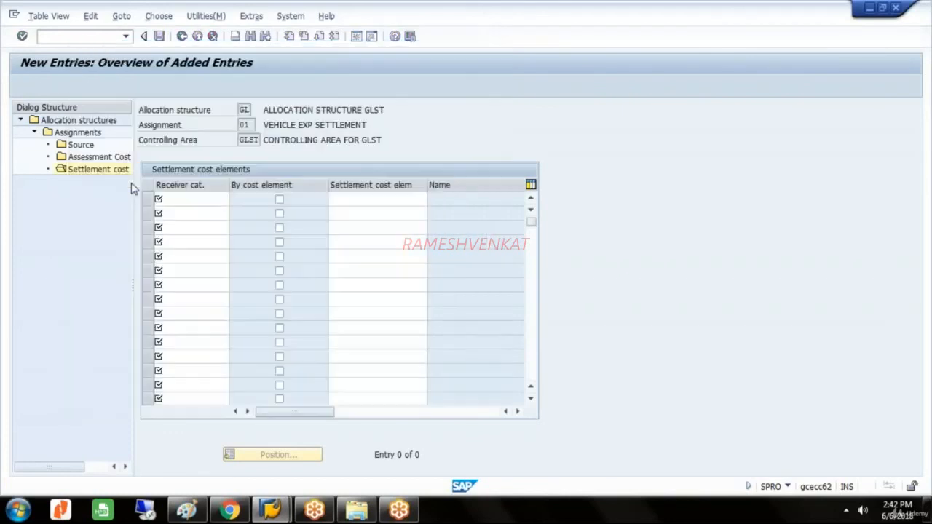
{"action": "left_click", "coordinate": [410, 198]}
{"action": "left_click", "coordinate": [431, 199]}
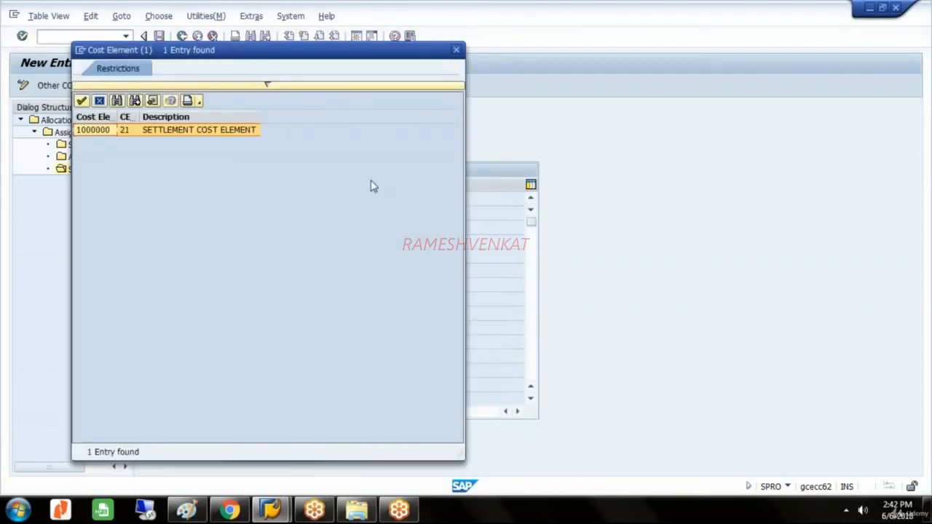
{"action": "double_click", "coordinate": [227, 135]}
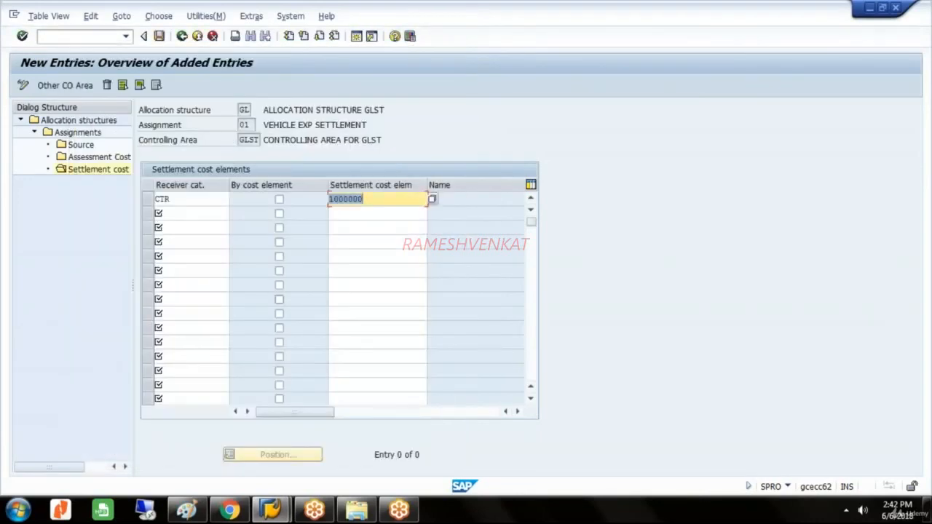
{"action": "key", "text": "ctrl+s"}
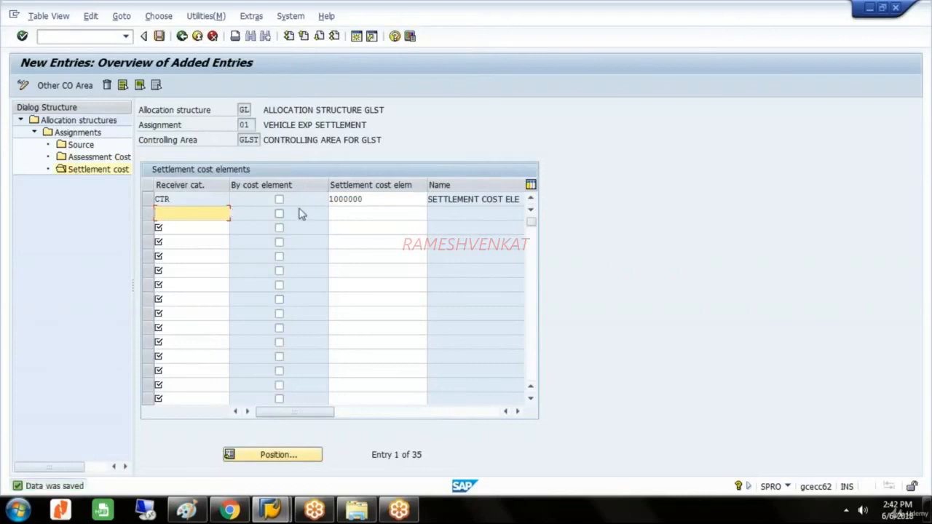
Review the allocation structure, the assignment, its source cost element, and the receiver category and settlement cost element entered for it
{"action": "left_click_drag", "start_coordinate": [262, 109], "coordinate": [405, 111]}
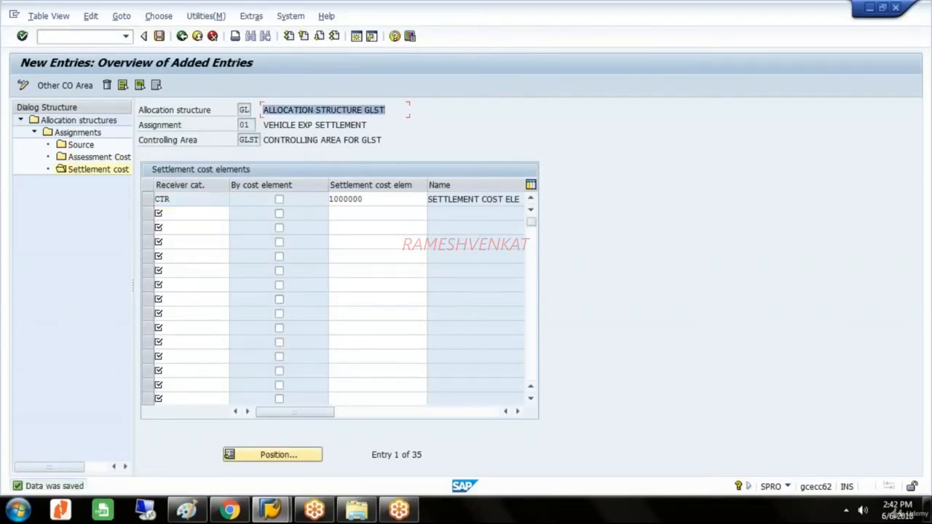
{"action": "left_click_drag", "start_coordinate": [264, 125], "coordinate": [381, 131]}
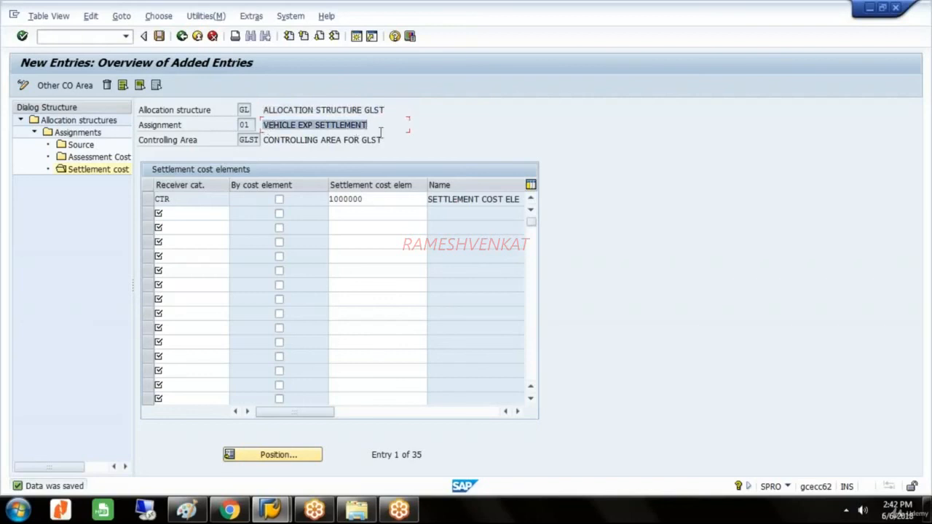
{"action": "left_click", "coordinate": [82, 146]}
{"action": "double_click", "coordinate": [82, 145]}
{"action": "left_click", "coordinate": [176, 185]}
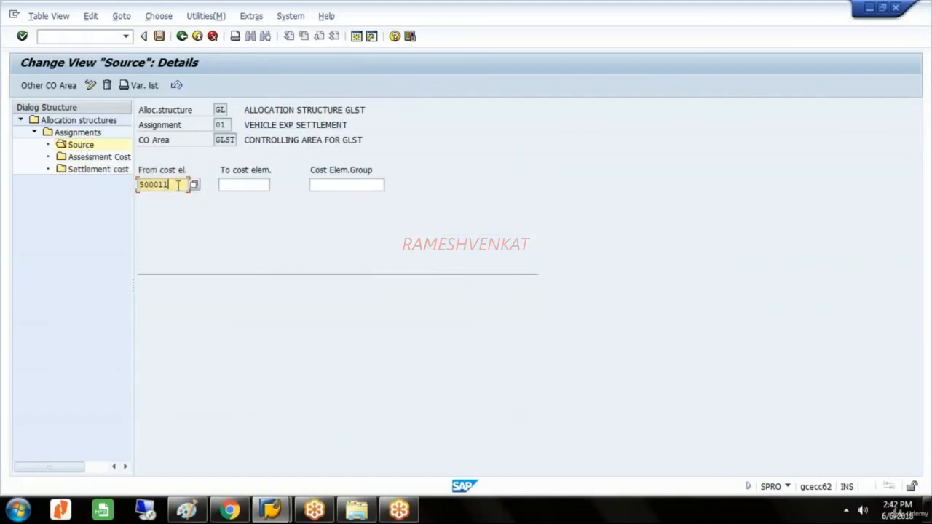
{"action": "double_click", "coordinate": [109, 172]}
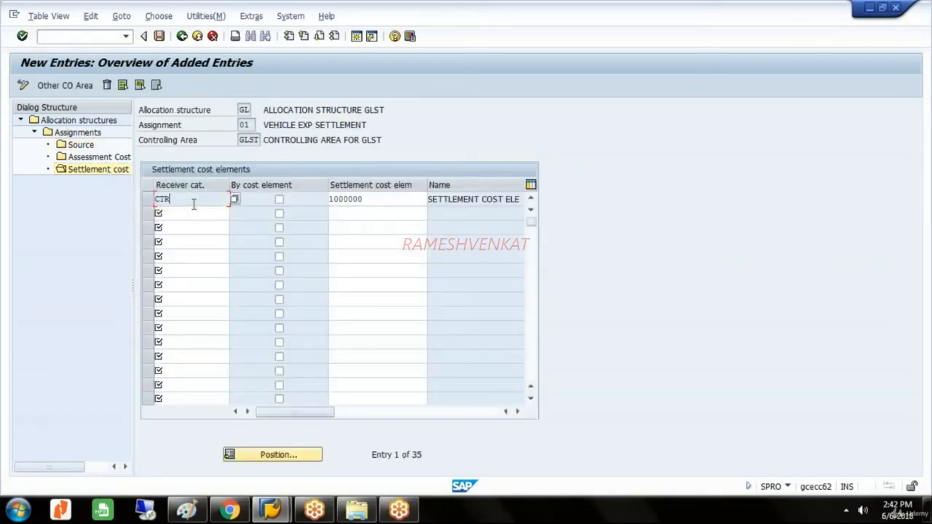
{"action": "left_click", "coordinate": [378, 201]}
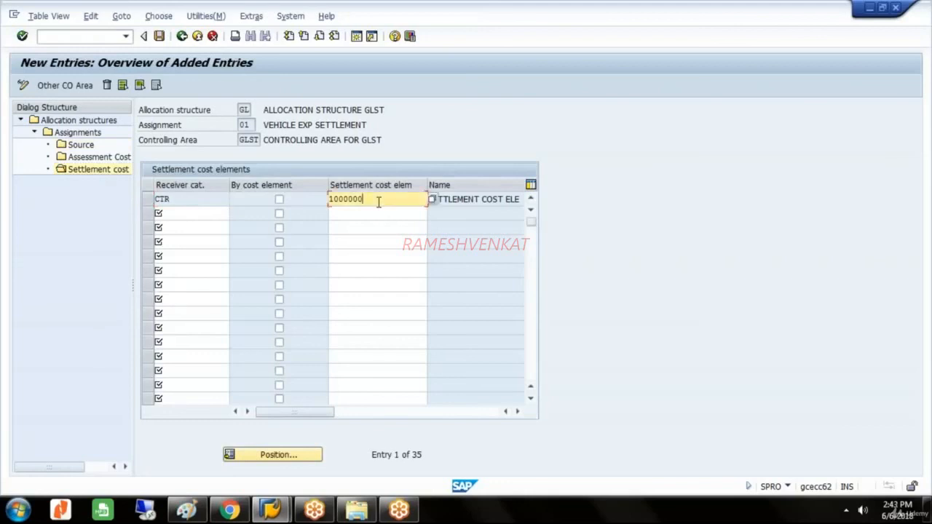
Save the settlement cost element entries again and go back to the IMG structure
{"action": "left_click", "coordinate": [159, 37]}
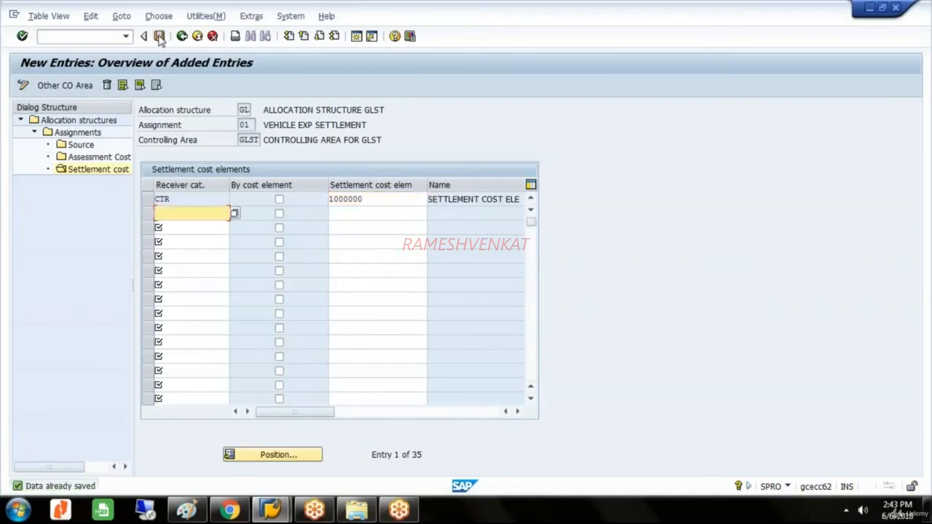
{"action": "left_click", "coordinate": [182, 37]}
{"action": "left_click", "coordinate": [182, 36]}
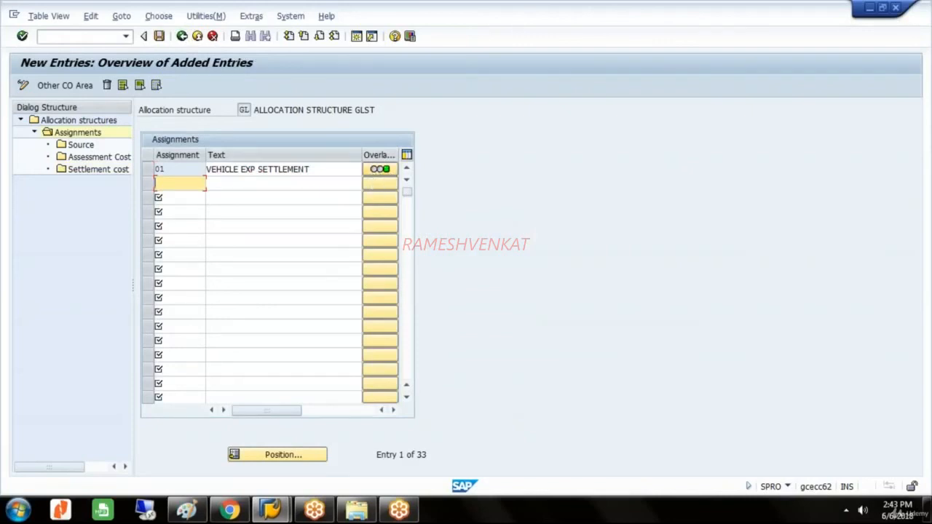
{"action": "left_click", "coordinate": [182, 36]}
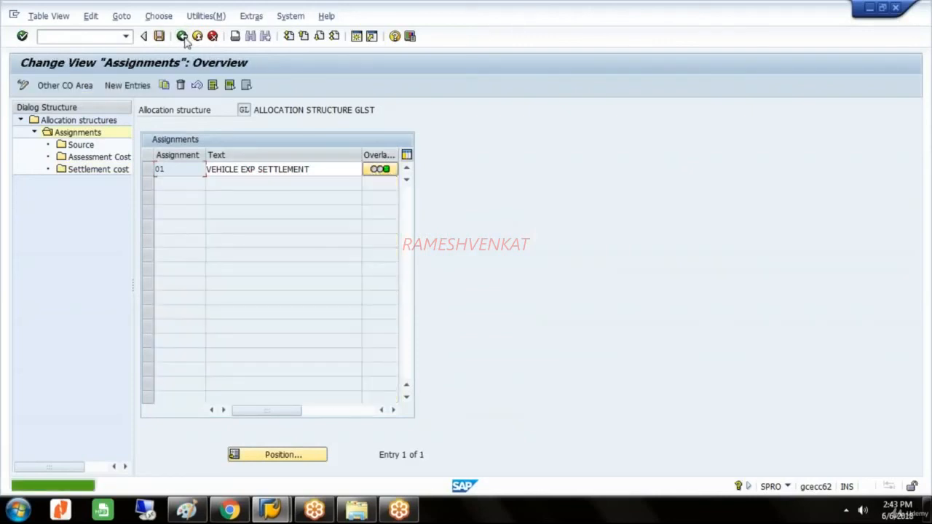
{"action": "left_click", "coordinate": [182, 36]}
{"action": "left_click", "coordinate": [182, 37]}
{"action": "left_click", "coordinate": [182, 37]}
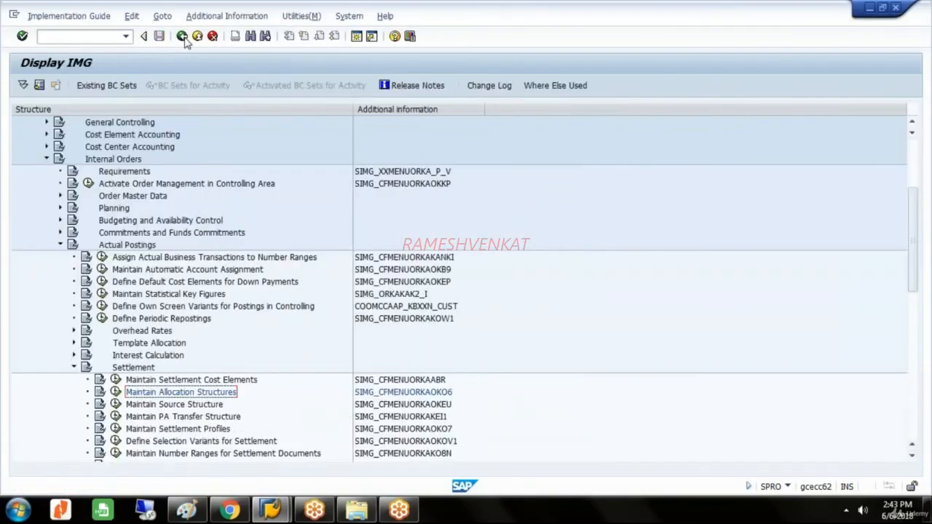
Start the Maintain Settlement Profiles activity from the Settlement node of Internal Orders
{"action": "left_click", "coordinate": [203, 429]}
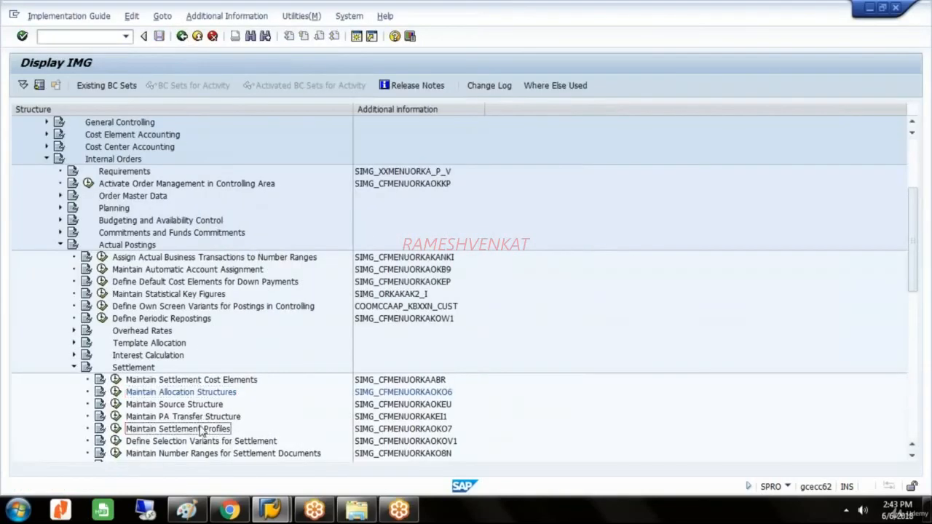
{"action": "left_click", "coordinate": [911, 455]}
{"action": "left_click", "coordinate": [911, 455]}
{"action": "left_click", "coordinate": [911, 456]}
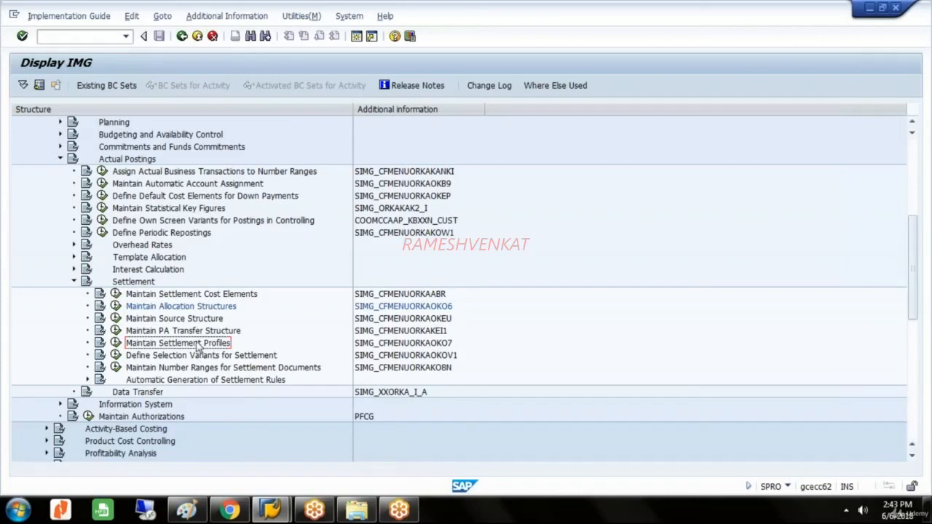
{"action": "left_click", "coordinate": [116, 343]}
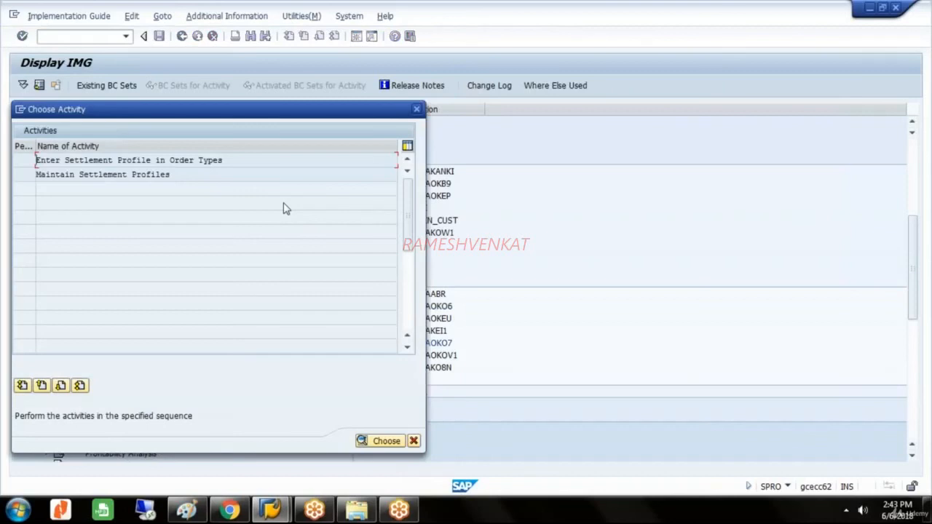
{"action": "left_click", "coordinate": [187, 179]}
{"action": "key", "text": "Return"}
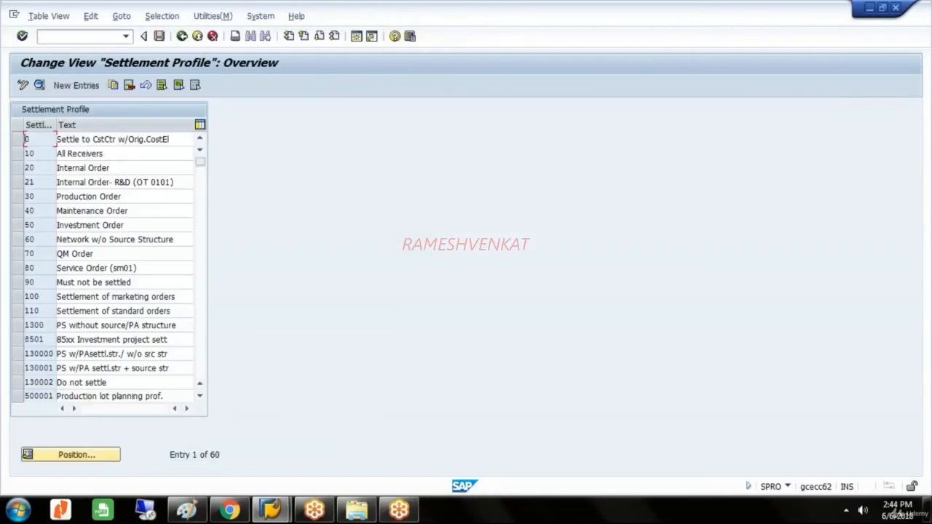
Create a new settlement profile GLSE with the description SETTLEMENT PROFILE FOR GLST
{"action": "left_click", "coordinate": [89, 86]}
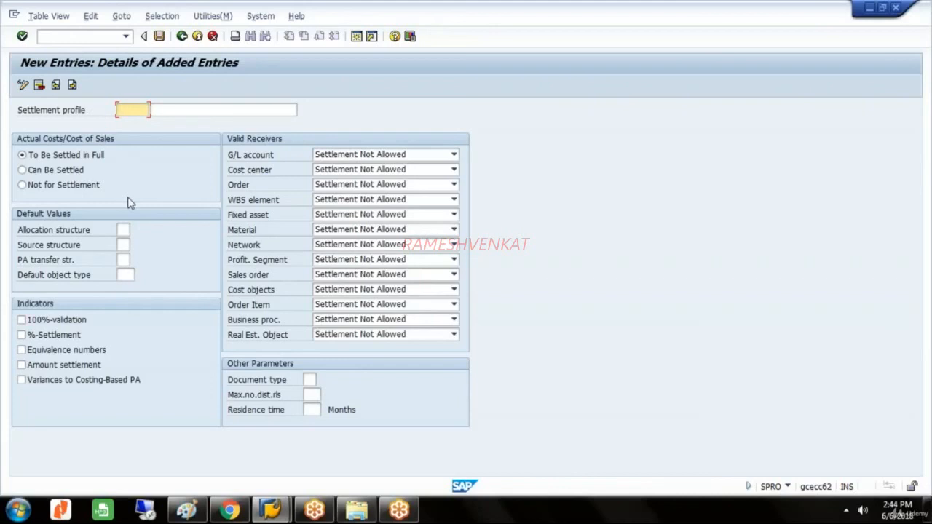
{"action": "type", "text": "GLSE"}
{"action": "key", "text": "Tab"}
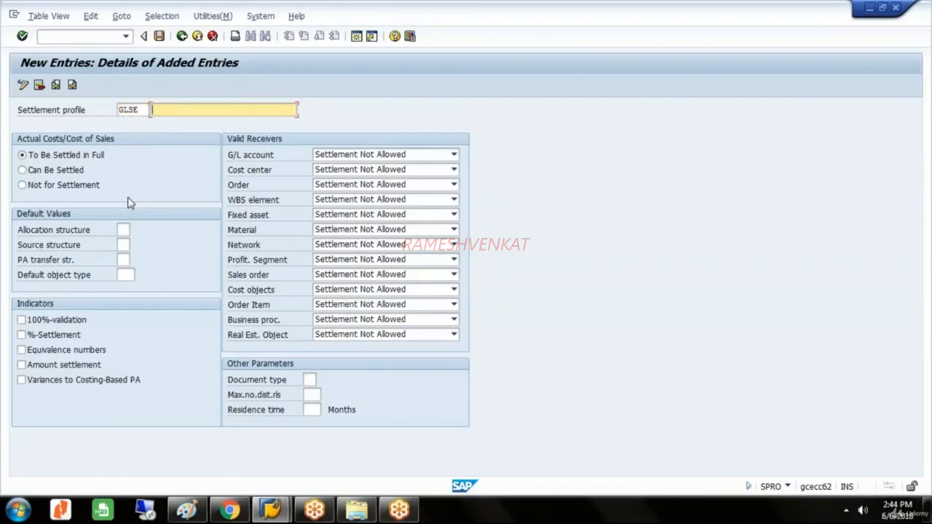
{"action": "type", "text": "S"}
{"action": "key", "text": "Down"}
{"action": "key", "text": "Return"}
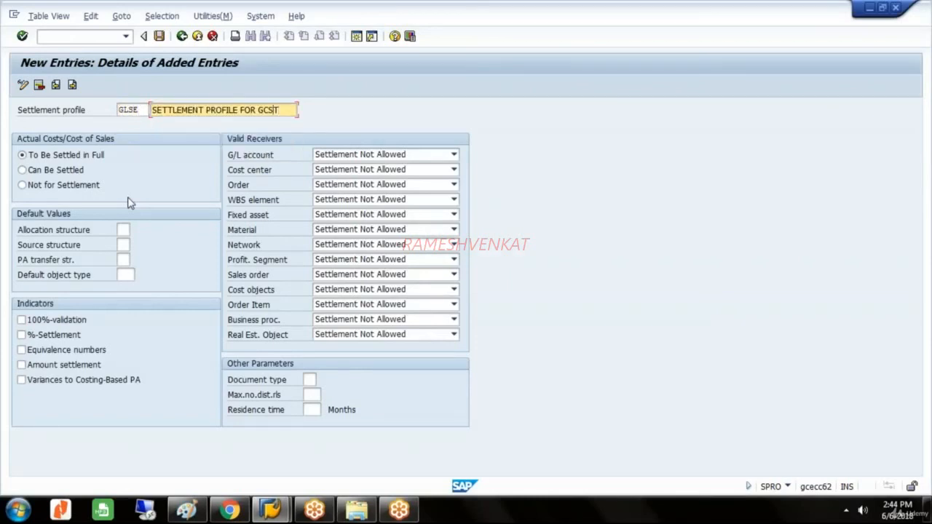
{"action": "key", "text": "Left"}
{"action": "key", "text": "Left"}
{"action": "key", "text": "BackSpace"}
{"action": "type", "text": "L"}
Choose GL, ALLOCATION STRUCTURE GLST, as the default allocation structure of settlement profile GLSE
{"action": "left_click", "coordinate": [124, 229]}
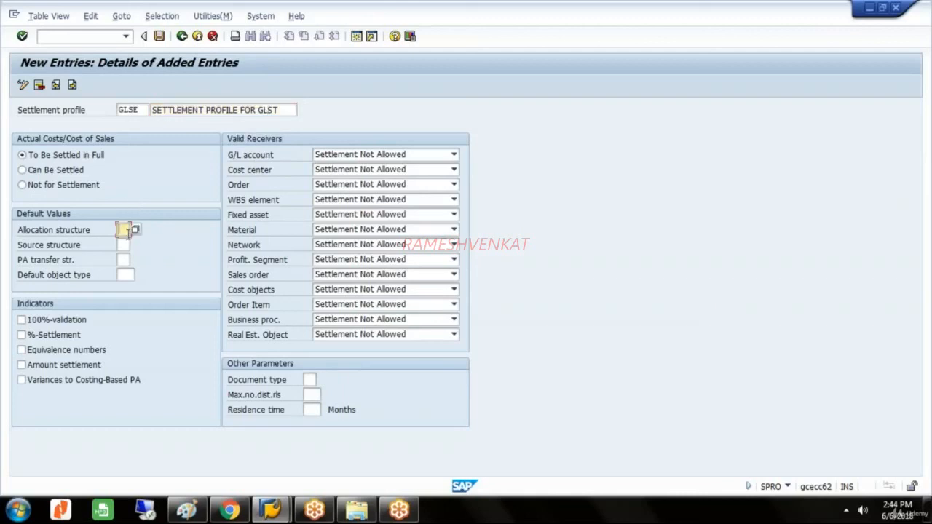
{"action": "left_click", "coordinate": [136, 230]}
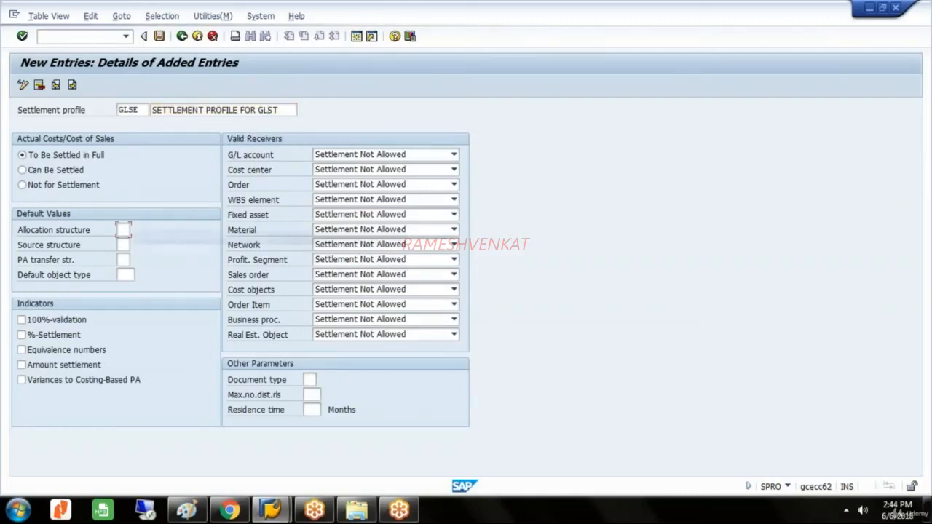
{"action": "left_click", "coordinate": [228, 363]}
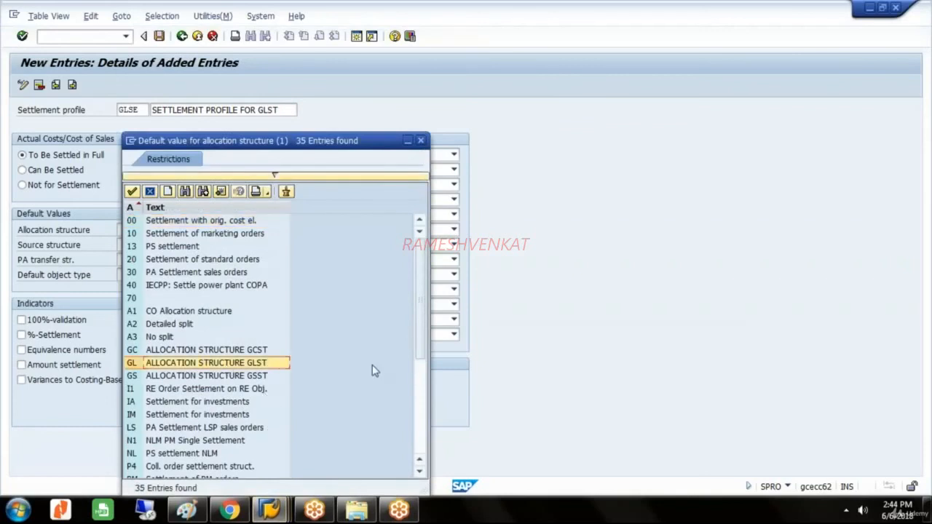
{"action": "double_click", "coordinate": [278, 363]}
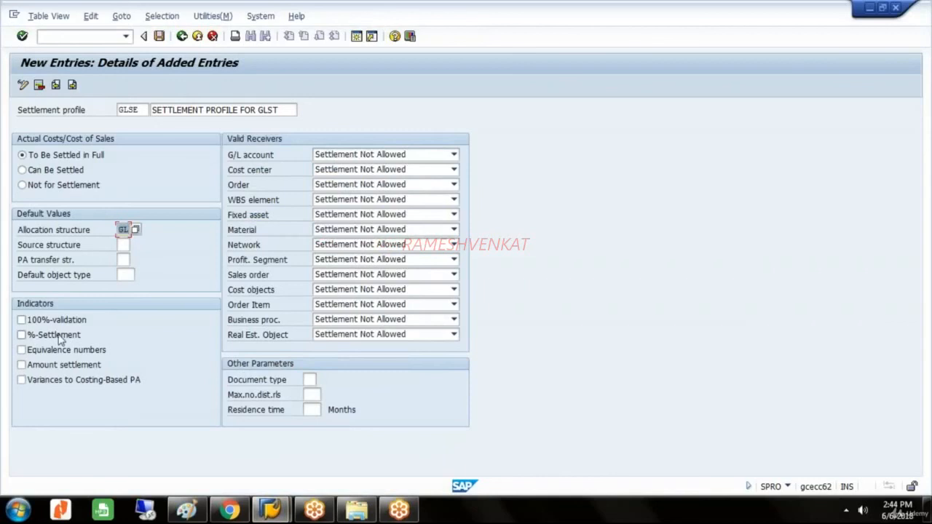
Enable the %-Settlement indicator and make cost center a receiver with Settlement Required
{"action": "left_click", "coordinate": [22, 335]}
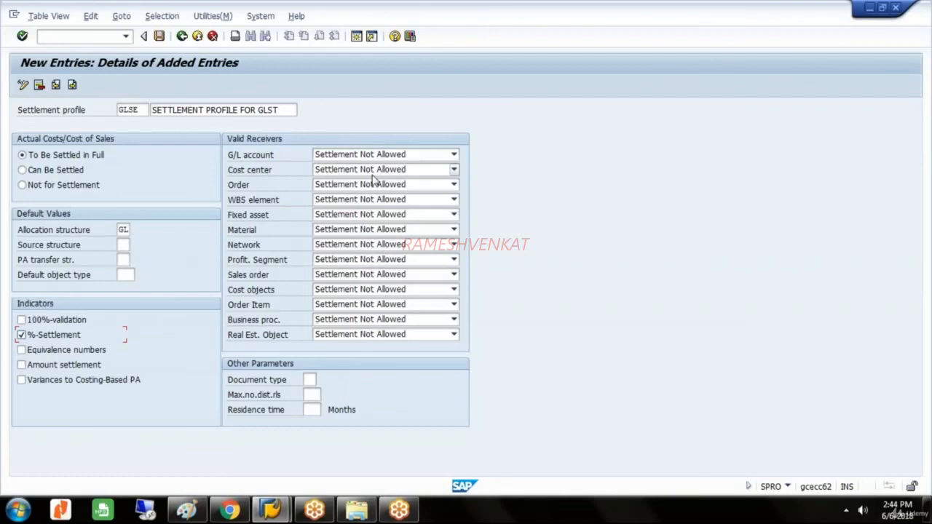
{"action": "left_click", "coordinate": [454, 170]}
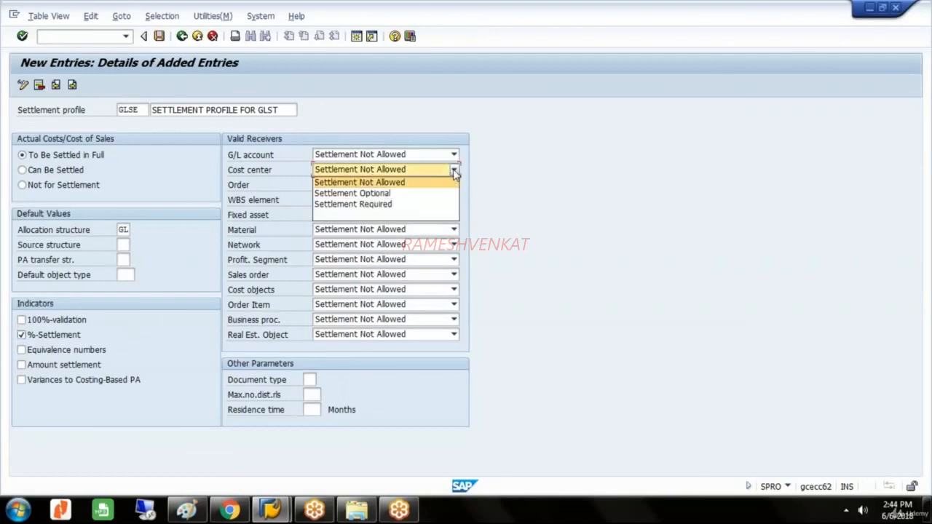
{"action": "left_click", "coordinate": [388, 204]}
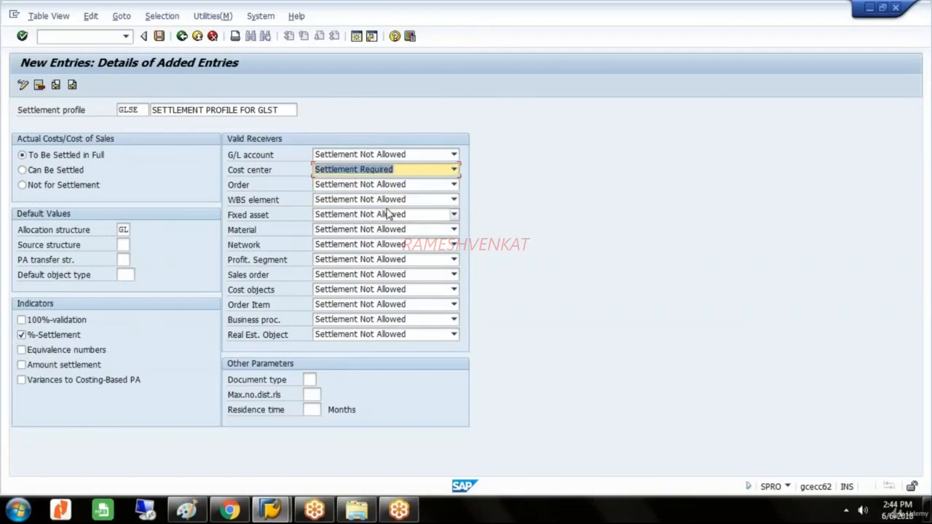
Set the profile's maximum number of distribution rules to 999 and its residence time to 12 months
{"action": "left_click", "coordinate": [312, 395]}
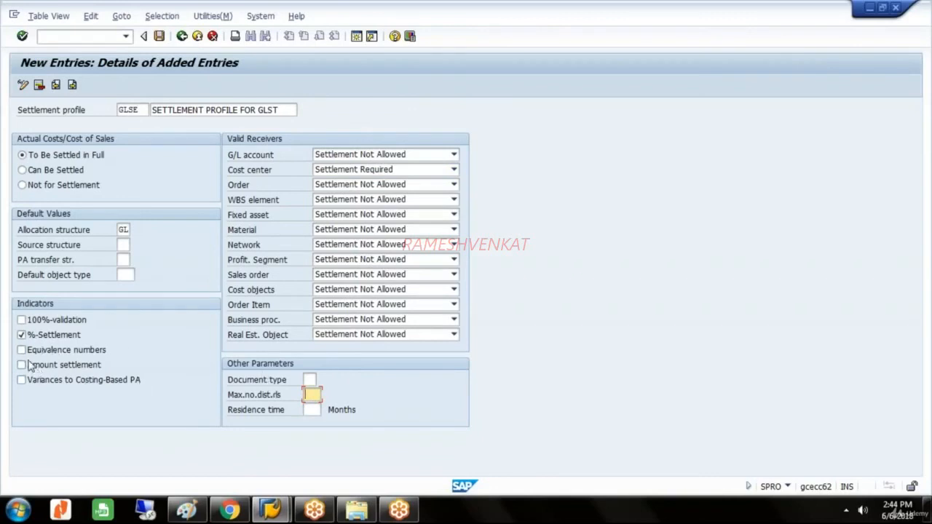
{"action": "type", "text": "999"}
{"action": "left_click", "coordinate": [311, 410]}
{"action": "type", "text": "12"}
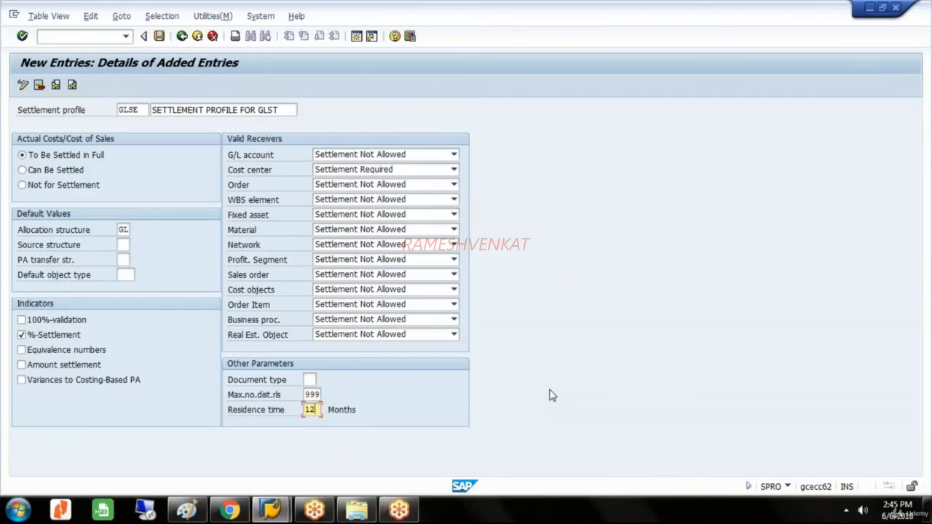
Save settlement profile GLSE, confirm the customizing request, and go back to the IMG structure
{"action": "left_click", "coordinate": [159, 37]}
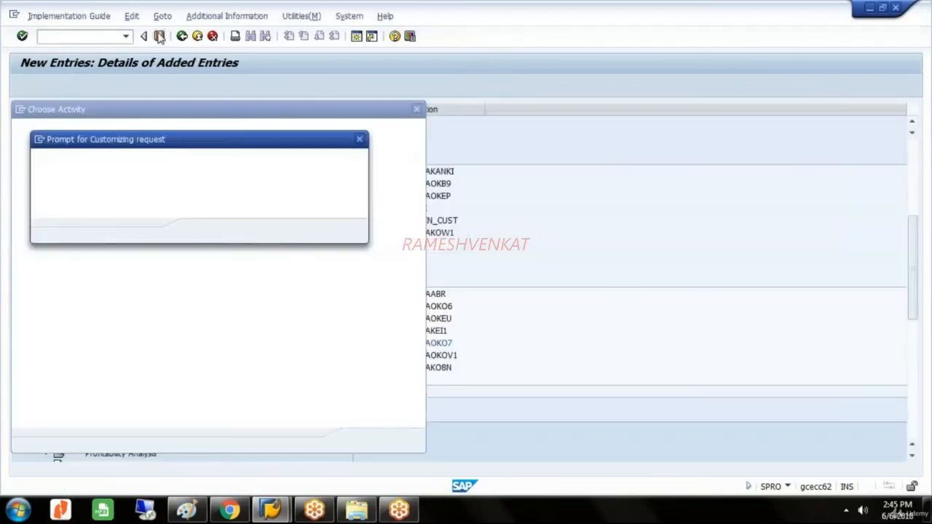
{"action": "left_click", "coordinate": [201, 232]}
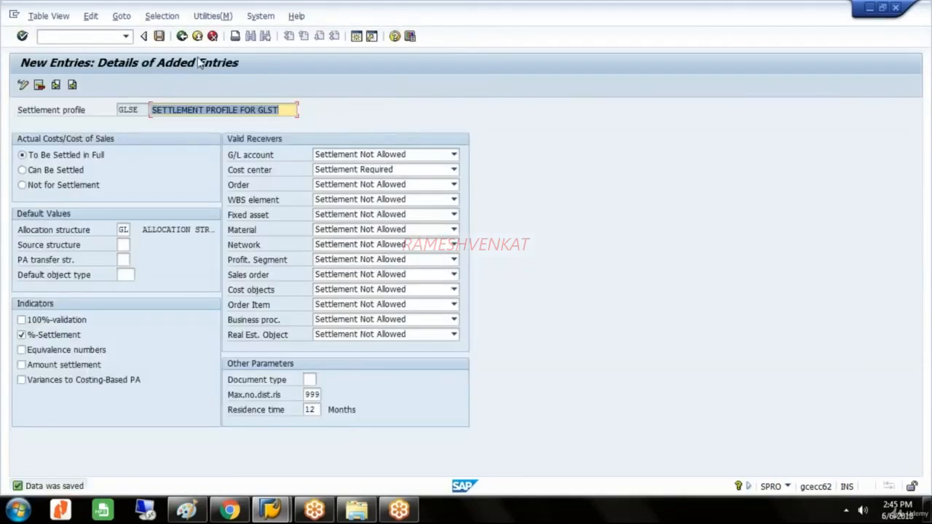
{"action": "left_click", "coordinate": [182, 36]}
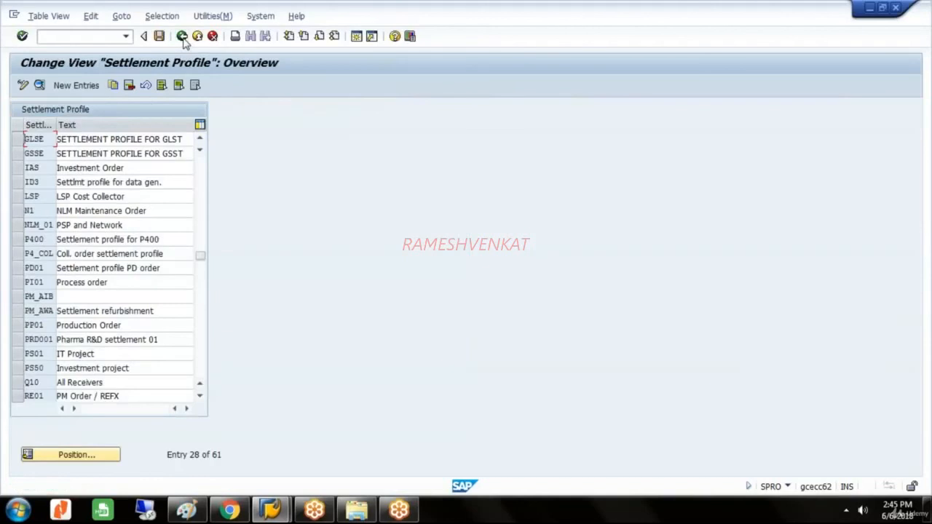
{"action": "left_click", "coordinate": [183, 37]}
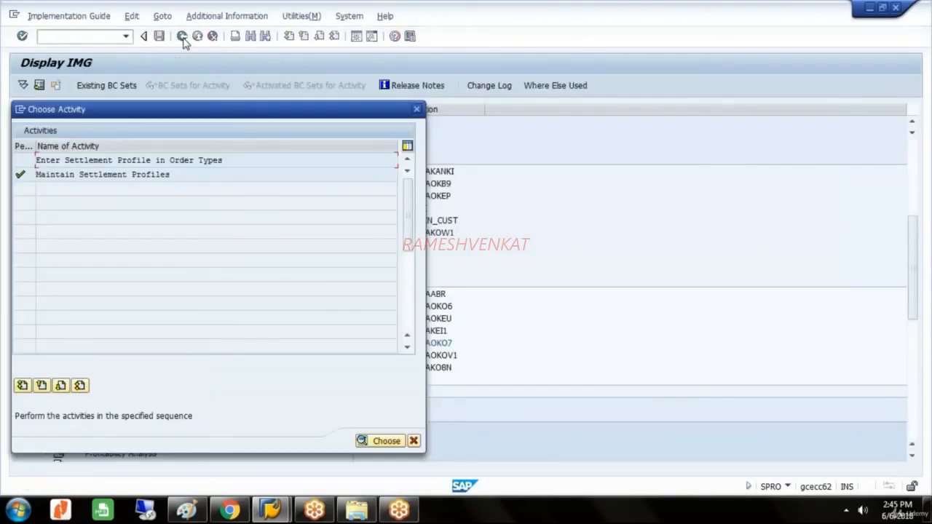
{"action": "left_click", "coordinate": [417, 108]}
Start Maintain Number Ranges for Settlement Documents and open its number range groups for maintenance
{"action": "left_click", "coordinate": [211, 368]}
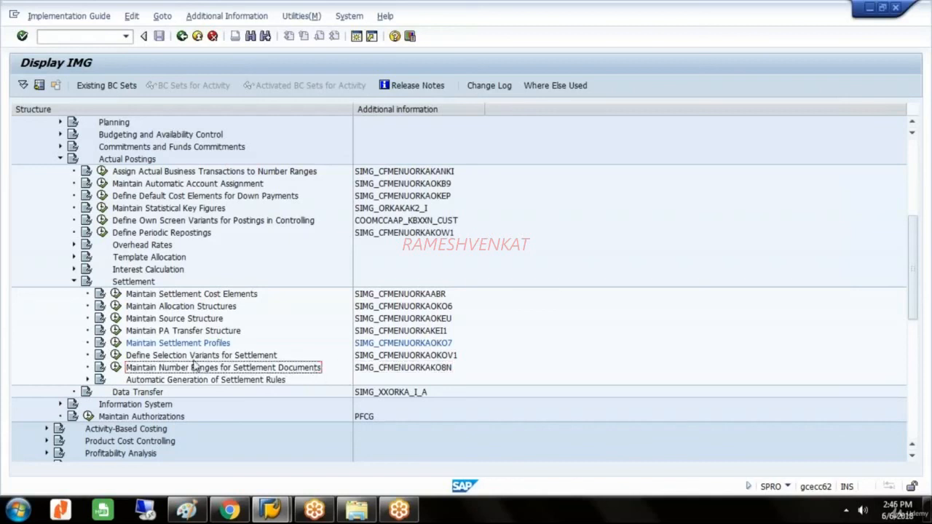
{"action": "left_click", "coordinate": [115, 367]}
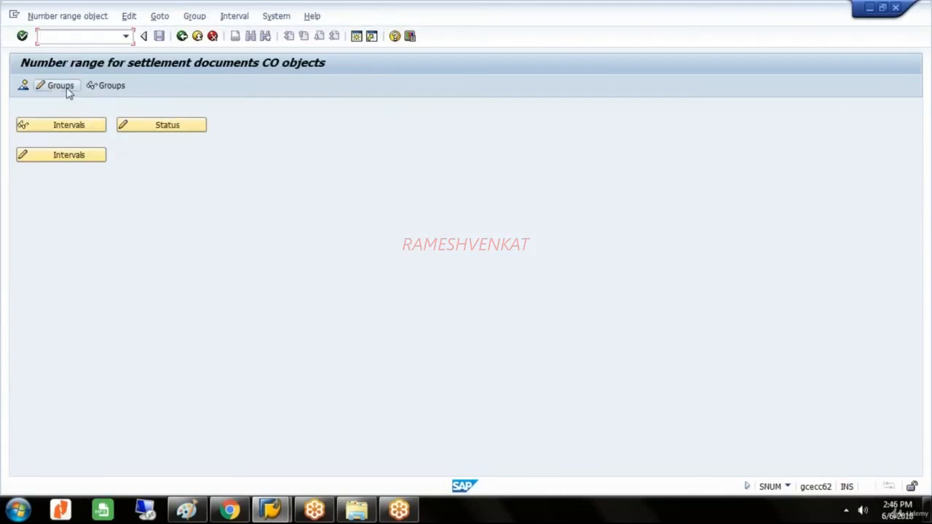
{"action": "left_click", "coordinate": [66, 89]}
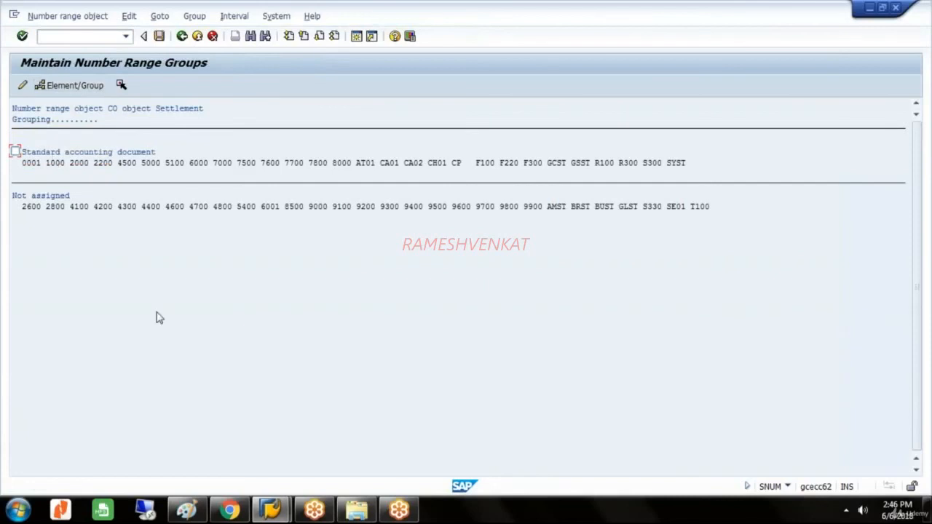
Assign controlling area GLST to the Standard accounting document group, then save and confirm the transport notice
{"action": "left_click", "coordinate": [630, 207]}
{"action": "left_click", "coordinate": [652, 208]}
{"action": "left_click", "coordinate": [16, 153]}
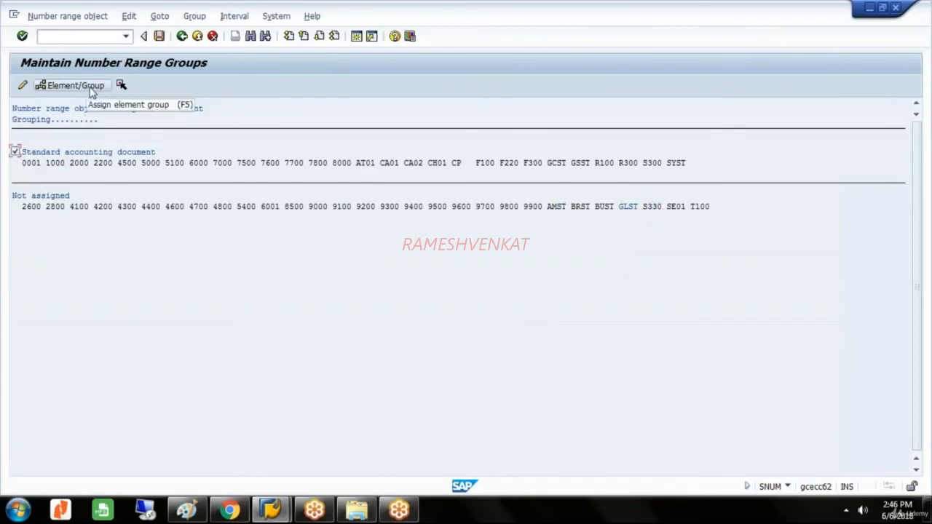
{"action": "left_click", "coordinate": [91, 91]}
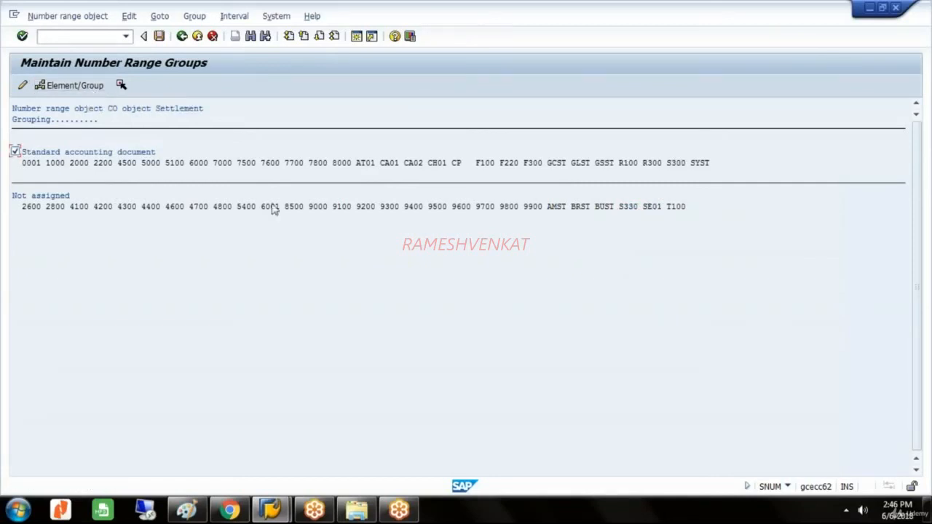
{"action": "left_click", "coordinate": [158, 36]}
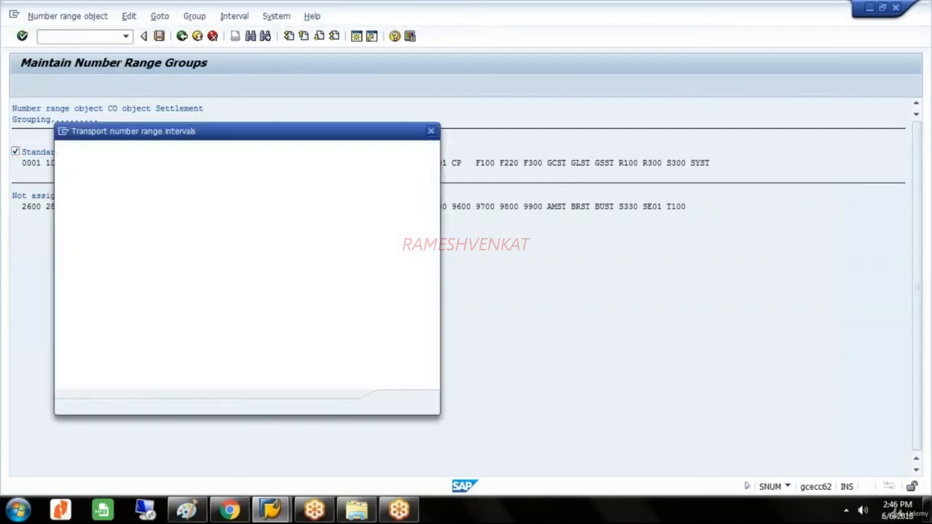
{"action": "left_click", "coordinate": [399, 404]}
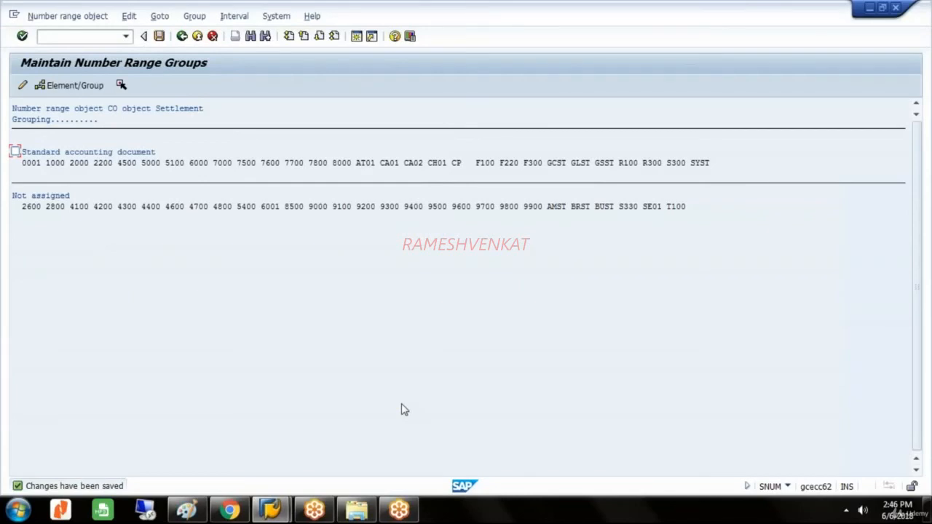
Go back to the IMG structure and collapse the Actual Postings and Internal Orders nodes
{"action": "left_click", "coordinate": [182, 36]}
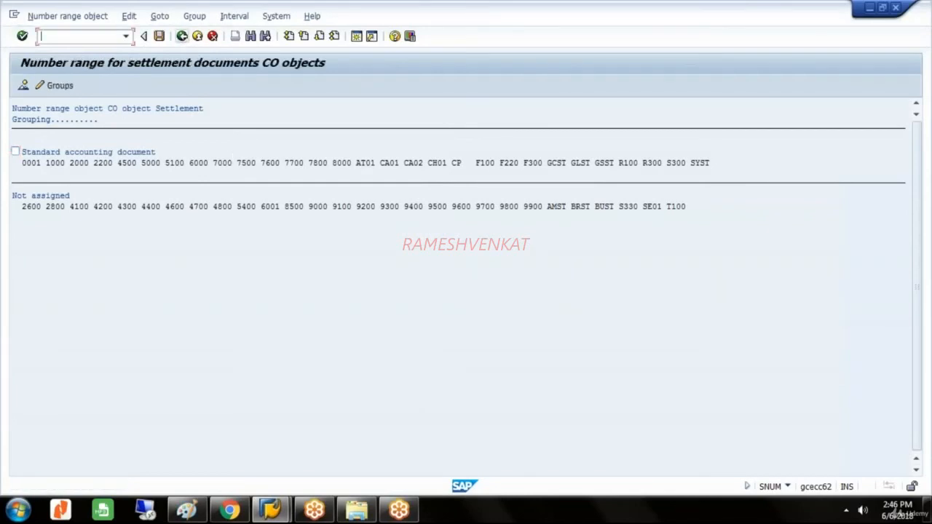
{"action": "left_click", "coordinate": [182, 35]}
{"action": "left_click", "coordinate": [182, 36]}
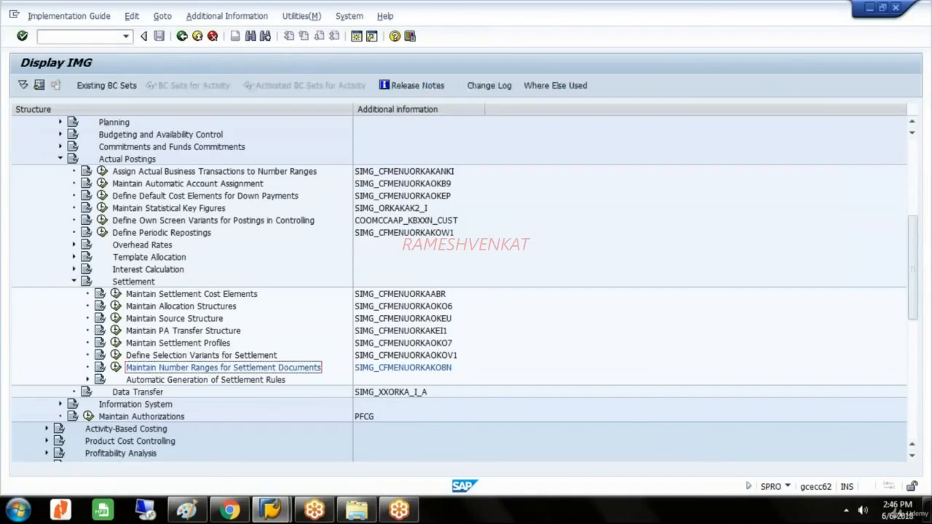
{"action": "left_click", "coordinate": [60, 159]}
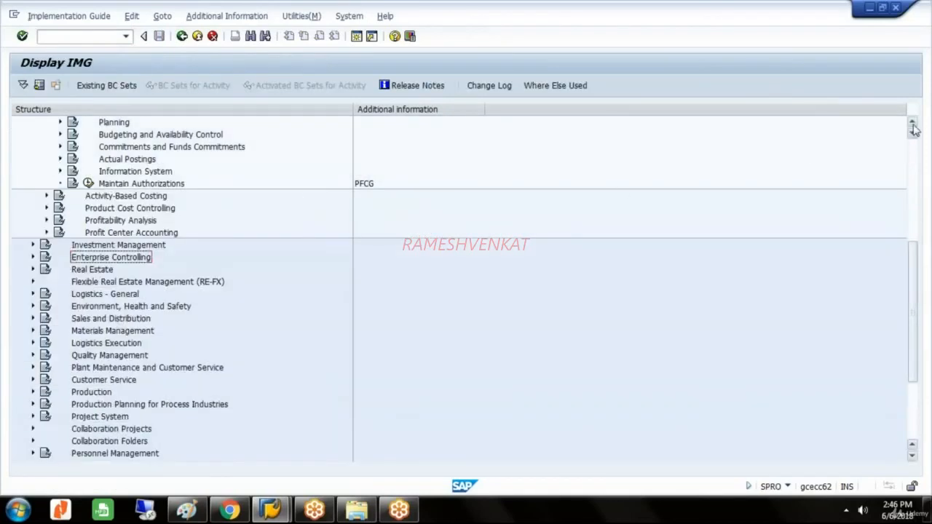
{"action": "scroll", "coordinate": [916, 133], "scroll_direction": "up", "scroll_amount": 6}
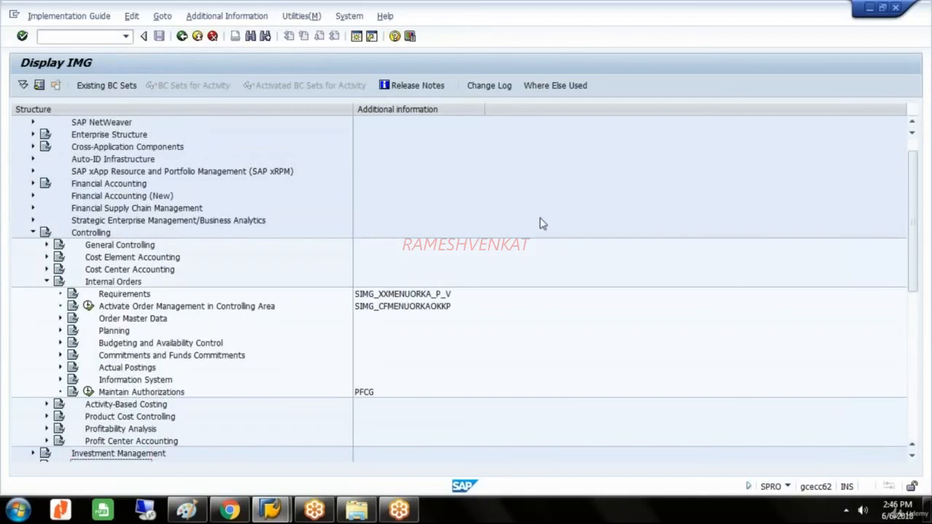
{"action": "left_click", "coordinate": [46, 282]}
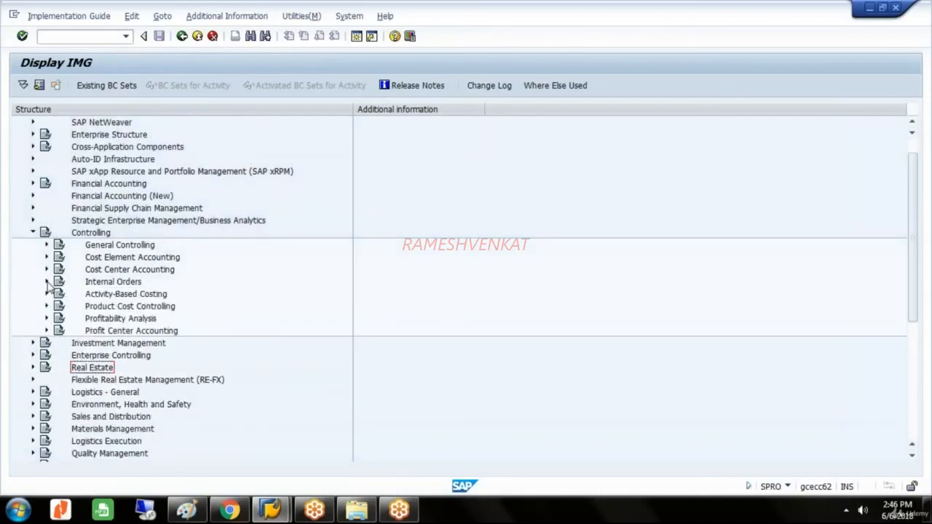
Expand General Controlling and its Organization node under Controlling in the IMG structure
{"action": "left_click", "coordinate": [99, 247]}
{"action": "double_click", "coordinate": [98, 247]}
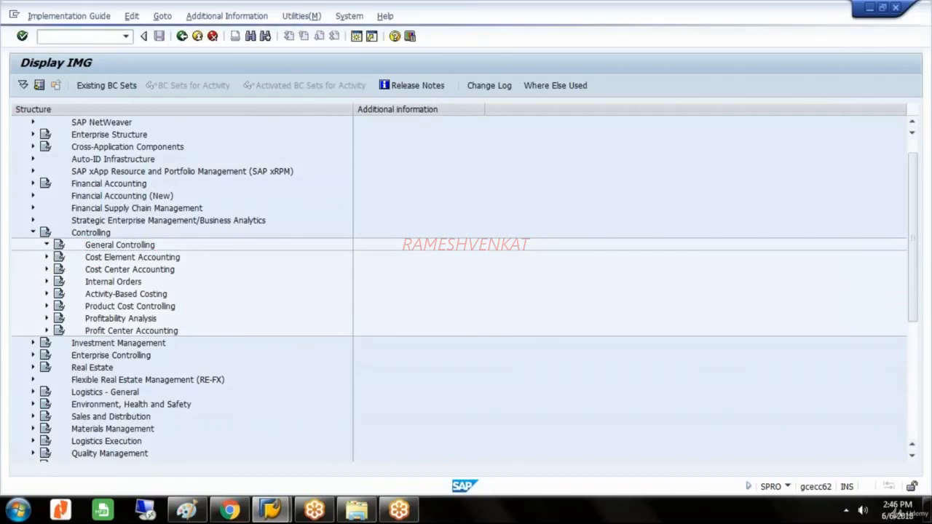
{"action": "left_click", "coordinate": [122, 257]}
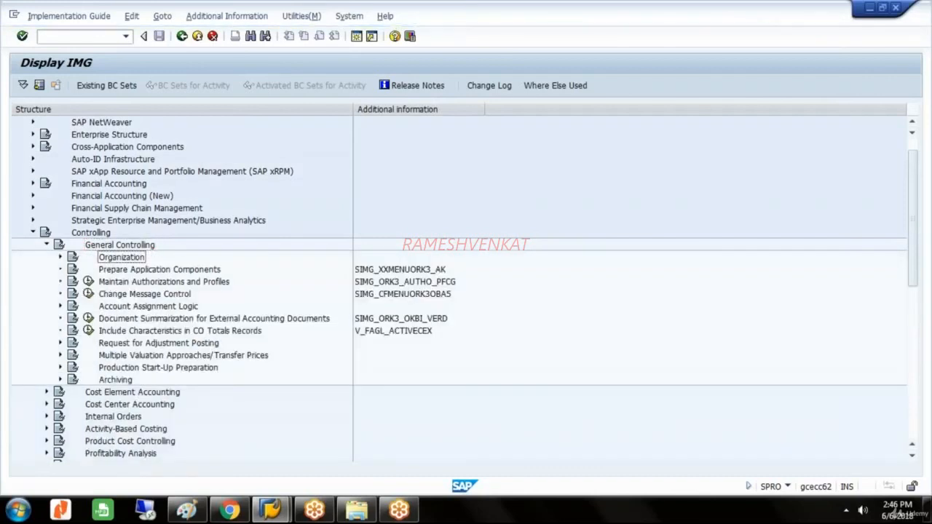
{"action": "double_click", "coordinate": [121, 257]}
Start Maintain Number Ranges for Controlling Documents and open the number range groups of controlling area GLST for maintenance
{"action": "left_click", "coordinate": [177, 284]}
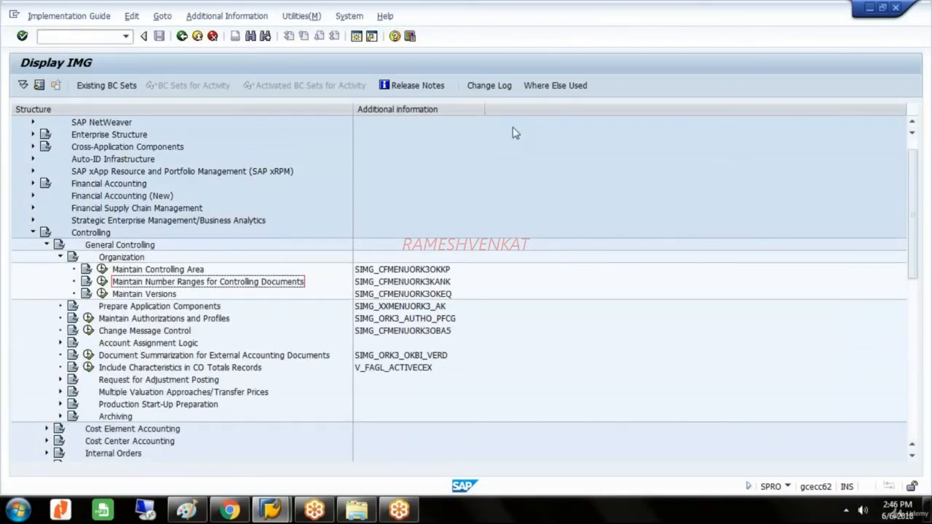
{"action": "left_click", "coordinate": [102, 282]}
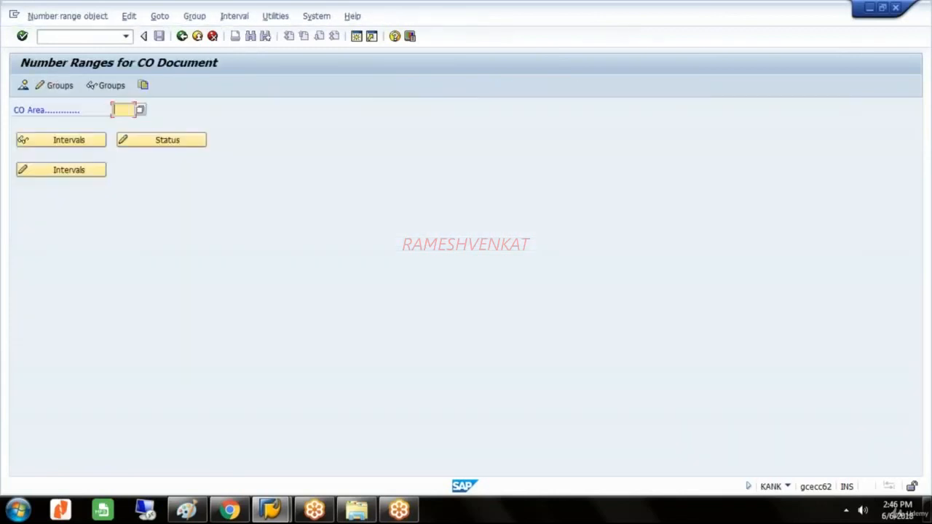
{"action": "type", "text": "GLST"}
{"action": "left_click", "coordinate": [59, 88]}
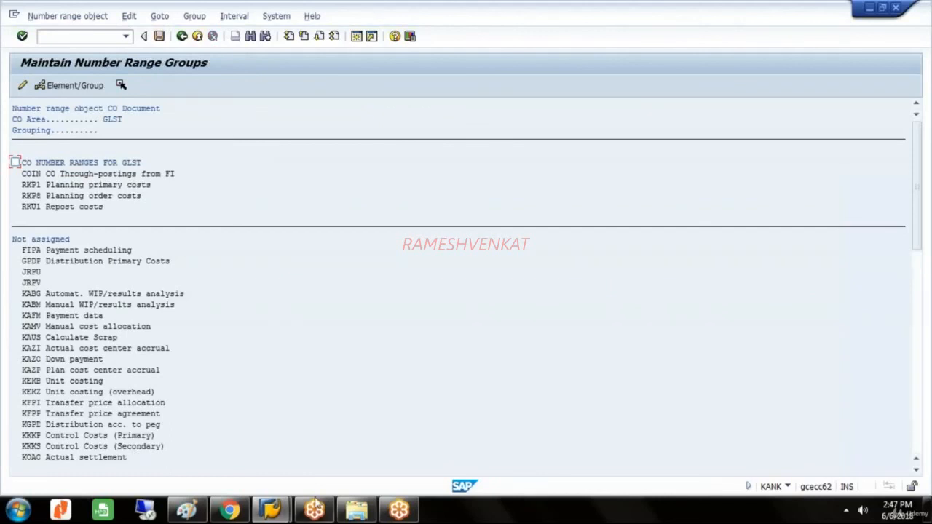
Assign the Actual settlement element to the CO NUMBER RANGES FOR GLST group, then save and confirm the transport notice
{"action": "left_click", "coordinate": [914, 471]}
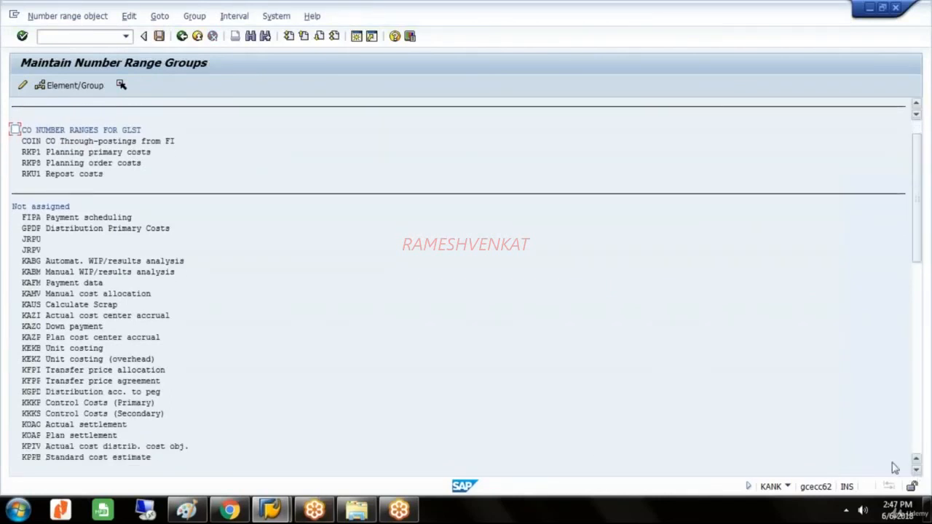
{"action": "left_click", "coordinate": [29, 425]}
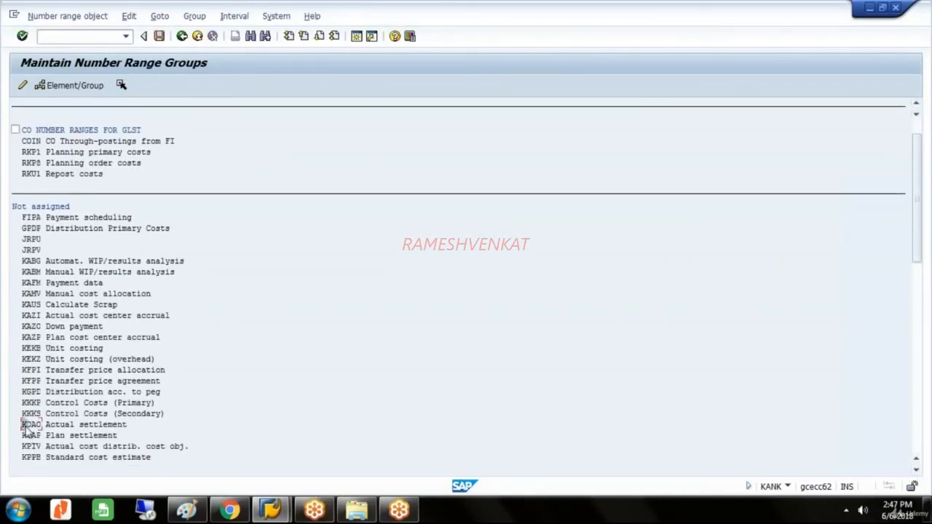
{"action": "left_click", "coordinate": [56, 427]}
{"action": "left_click", "coordinate": [31, 426]}
{"action": "left_click", "coordinate": [15, 129]}
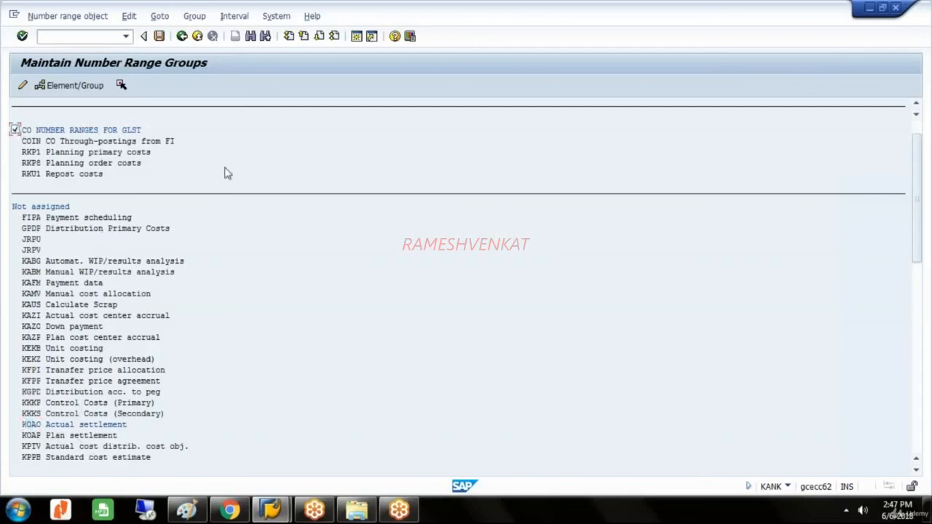
{"action": "left_click", "coordinate": [82, 89]}
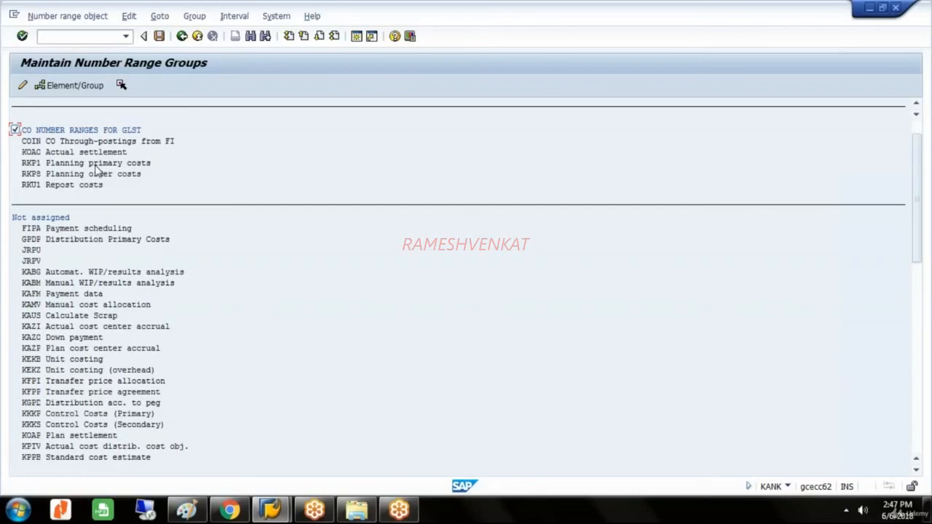
{"action": "left_click", "coordinate": [160, 37]}
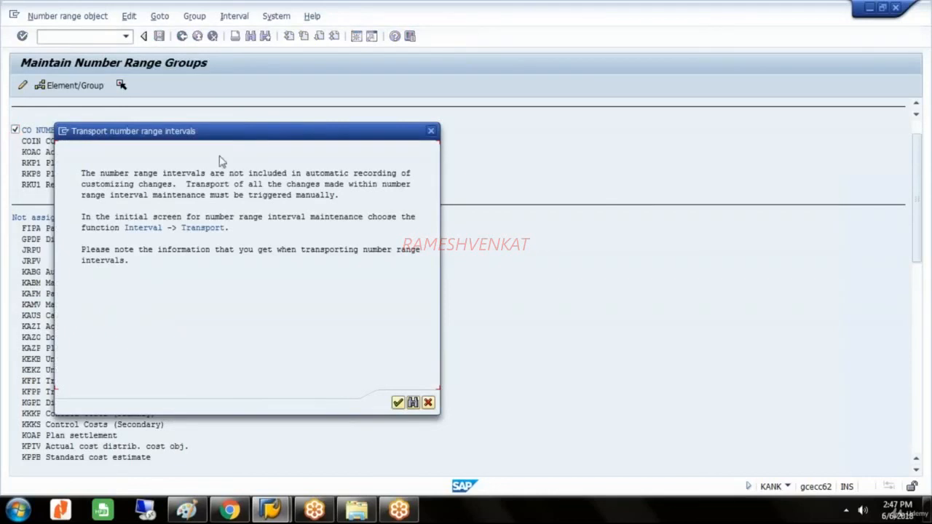
{"action": "left_click", "coordinate": [398, 404]}
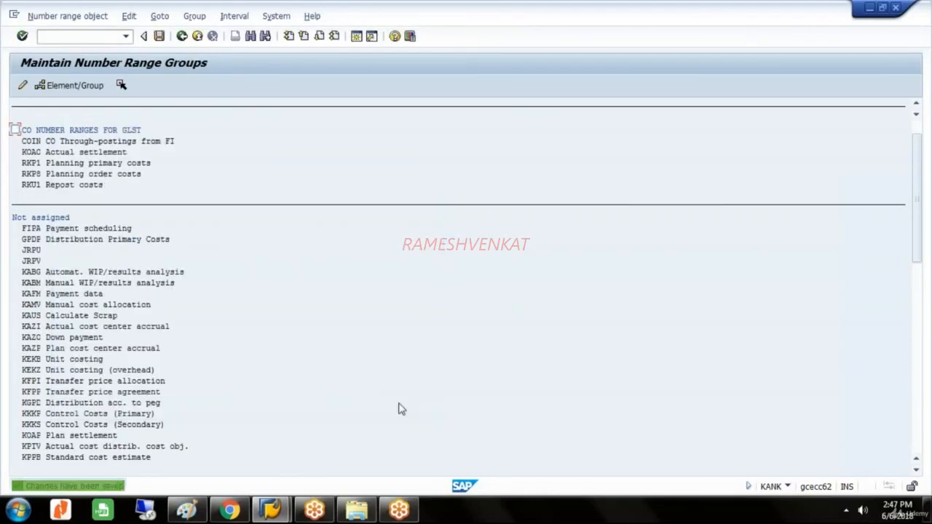